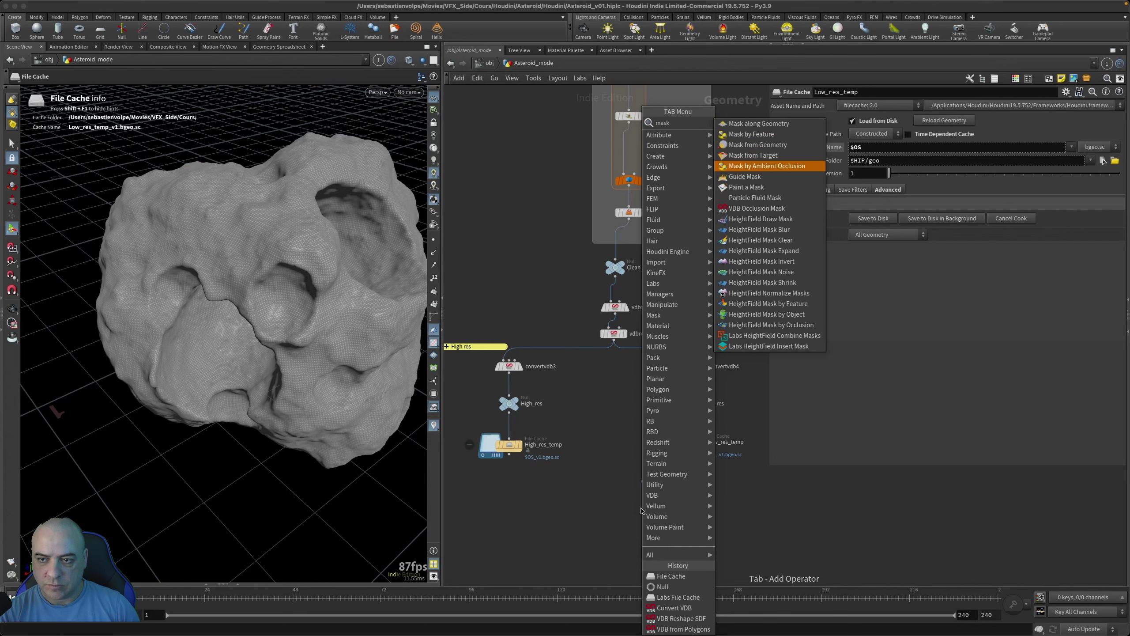
Step: Add a Mask by Ambient Occlusion node after Low_res_temp and enable only its ambient occlusion mask output, disabling the combined mask
key("Escape")
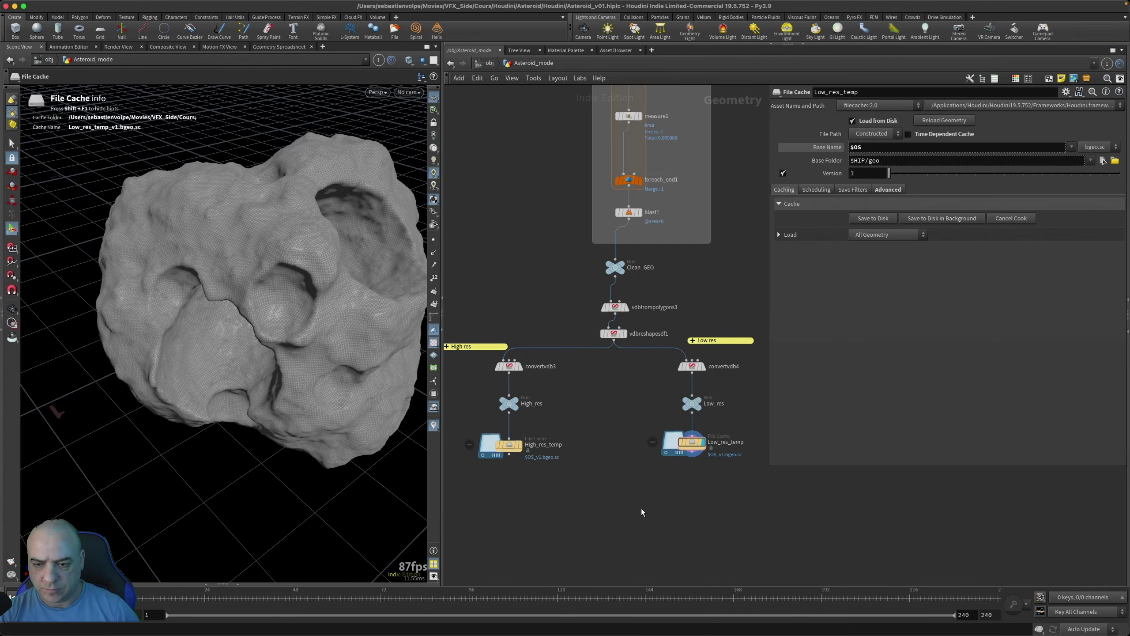
left_click(642, 514)
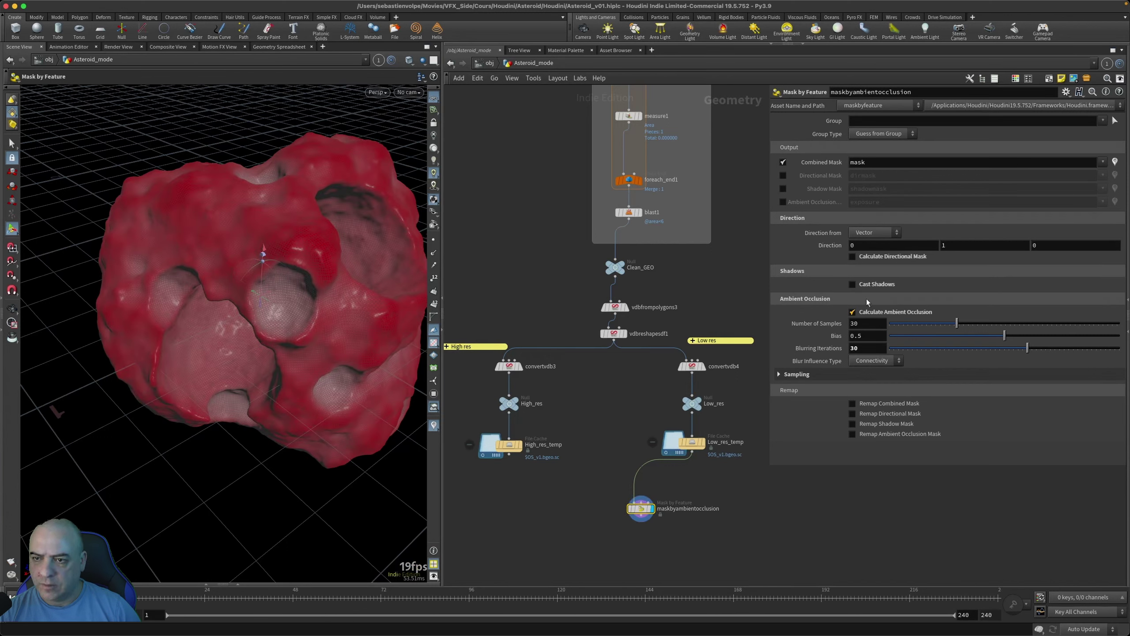
left_click(783, 162)
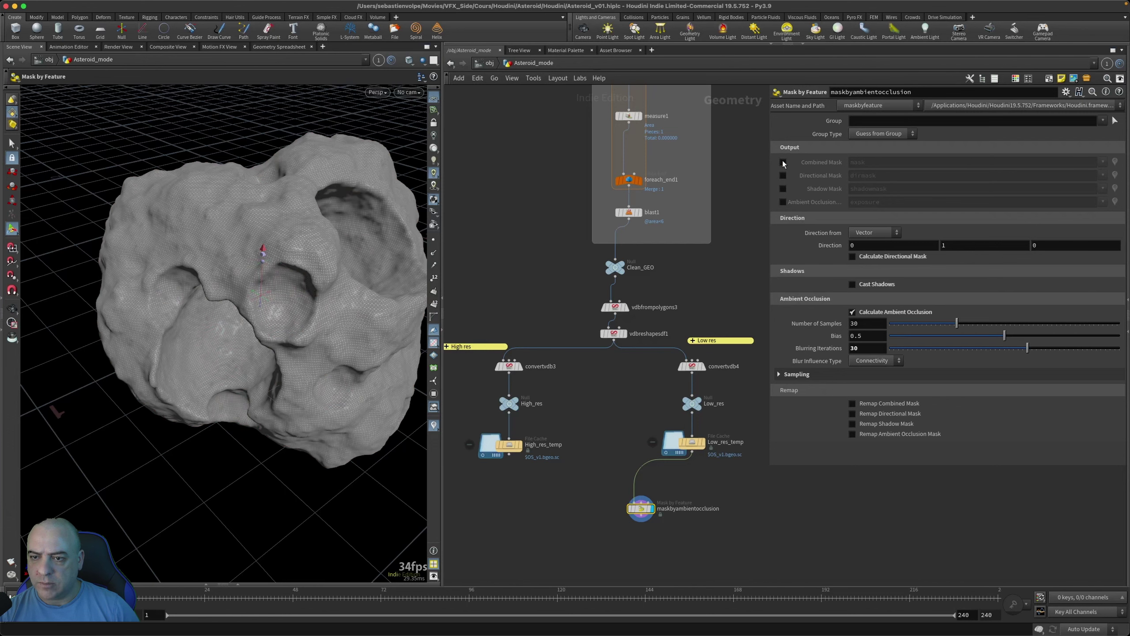
left_click(783, 202)
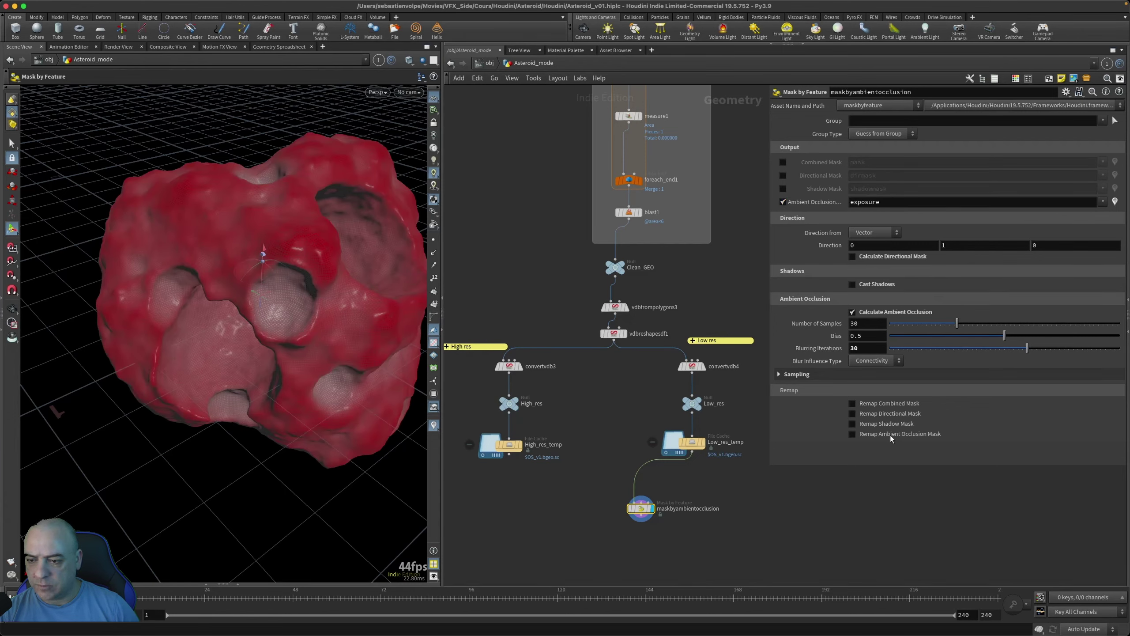
Step: Enable remapping of the ambient occlusion mask, reverse its ramp, and display the asteroid shaded without wireframe
left_click(853, 434)
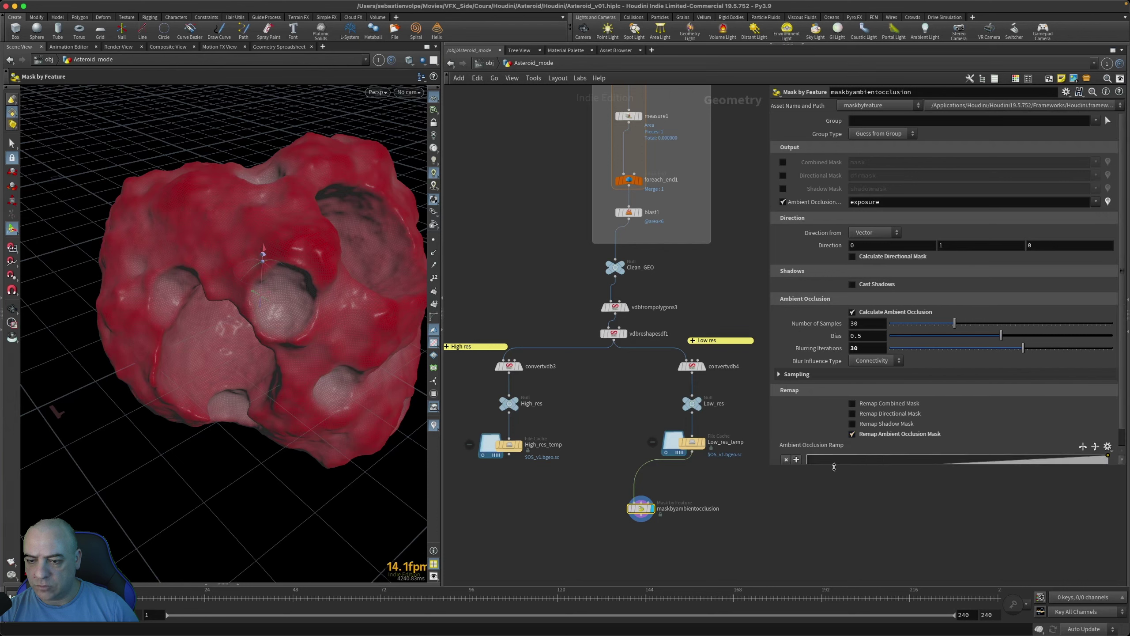
left_click_drag(834, 466, 832, 541)
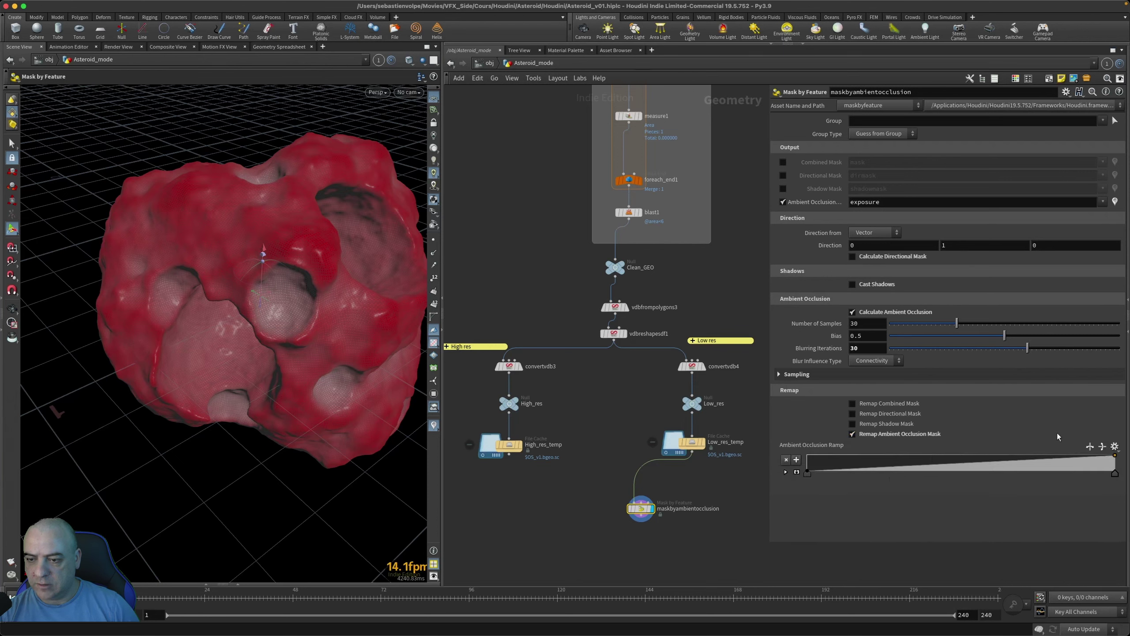
left_click(1089, 446)
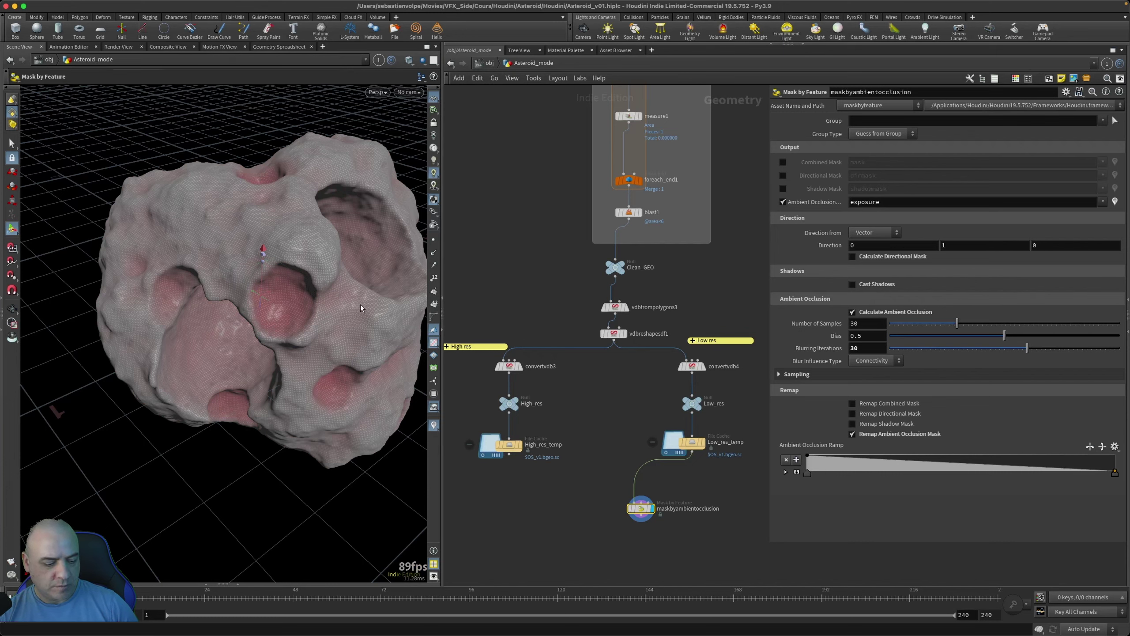
key("shift+w")
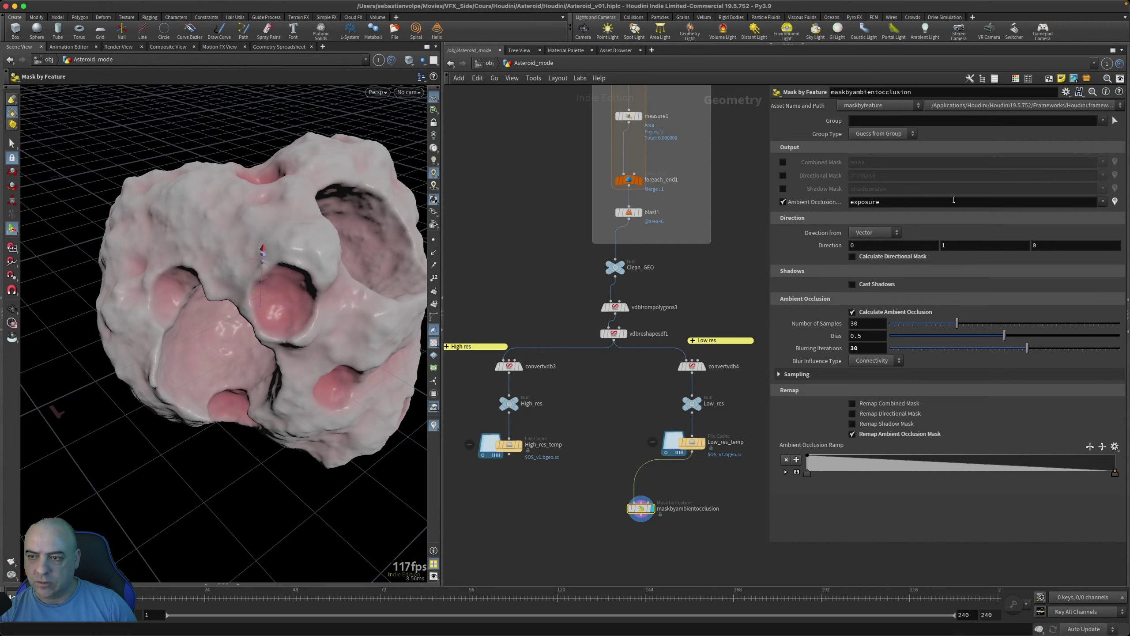
Step: Rename the ambient occlusion mask attribute to mask_noise and turn off its viewport visualization
double_click(865, 202)
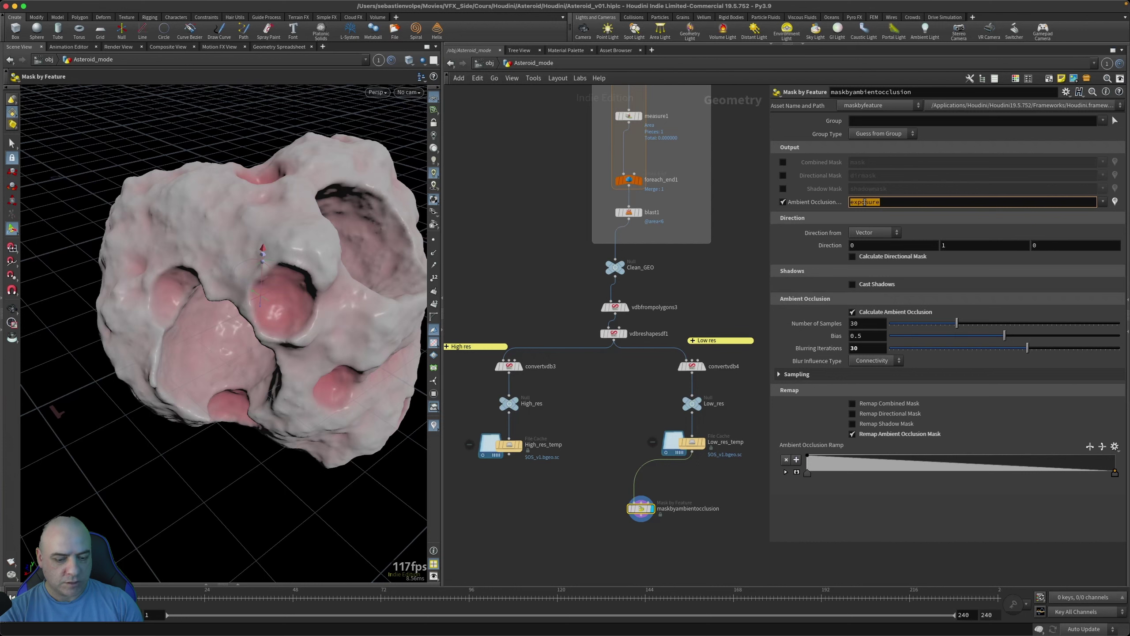
type("mask")
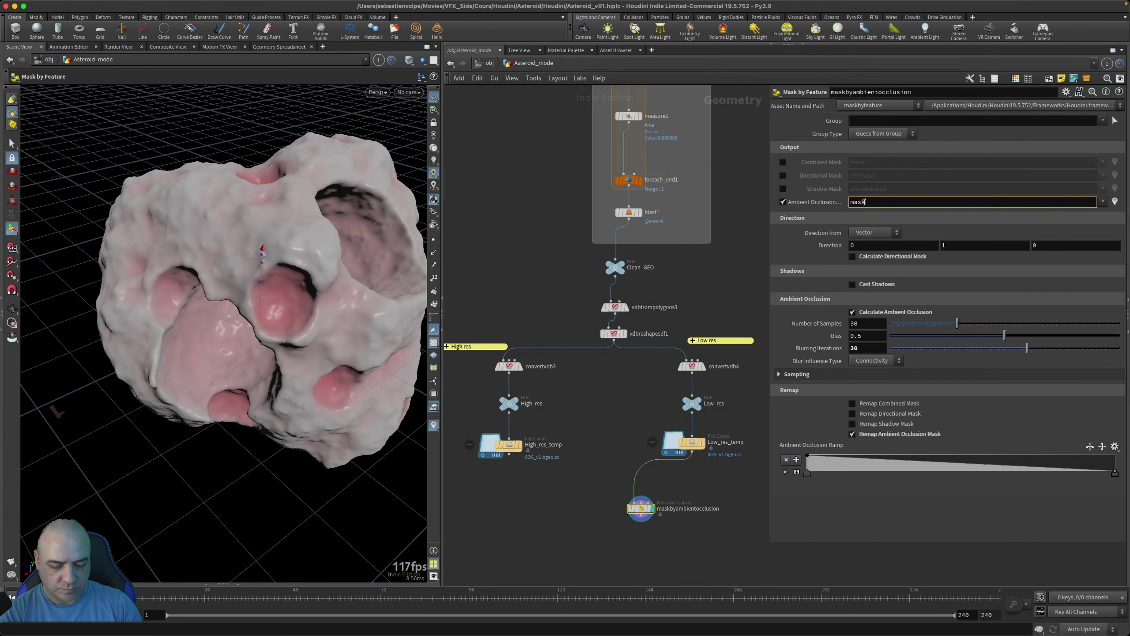
type("_noise")
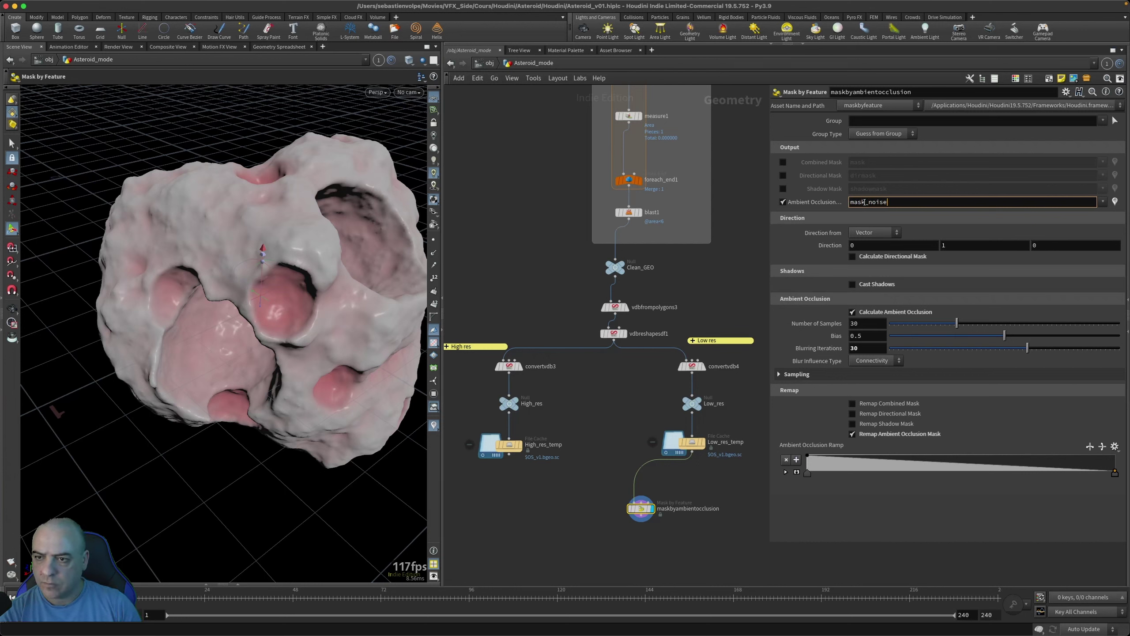
key("Return")
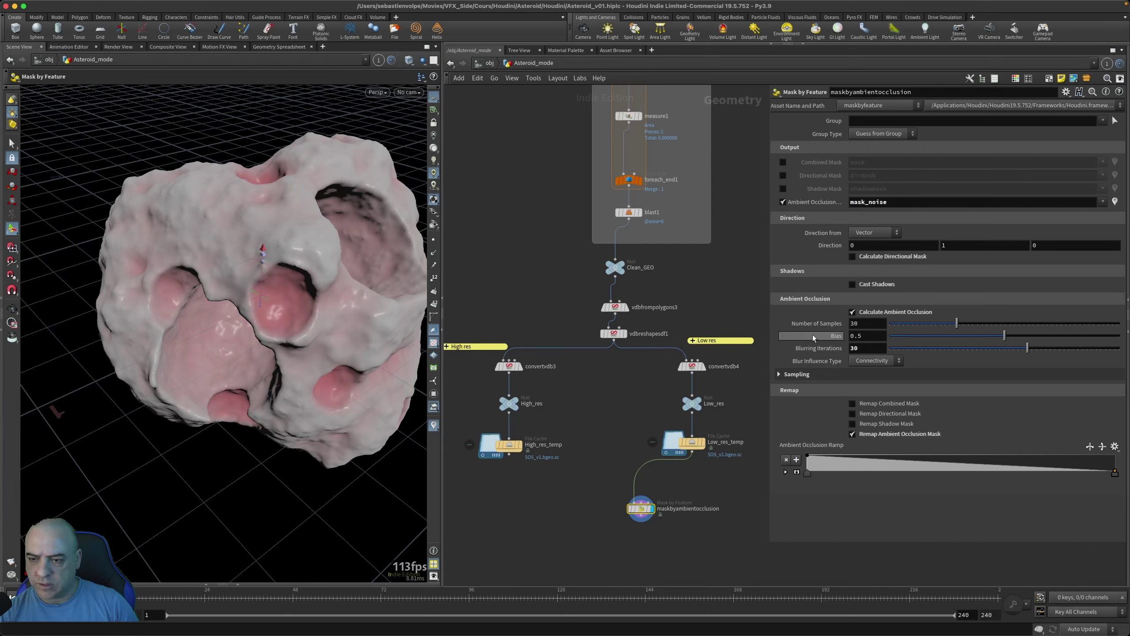
left_click(1115, 202)
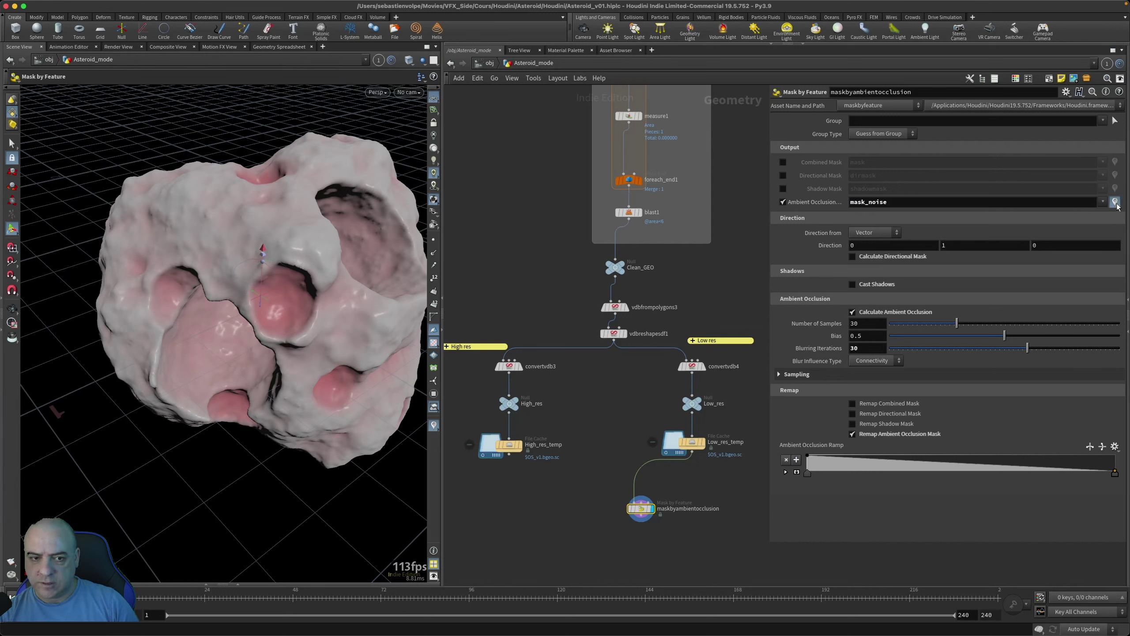
left_click(1115, 201)
left_click(1115, 202)
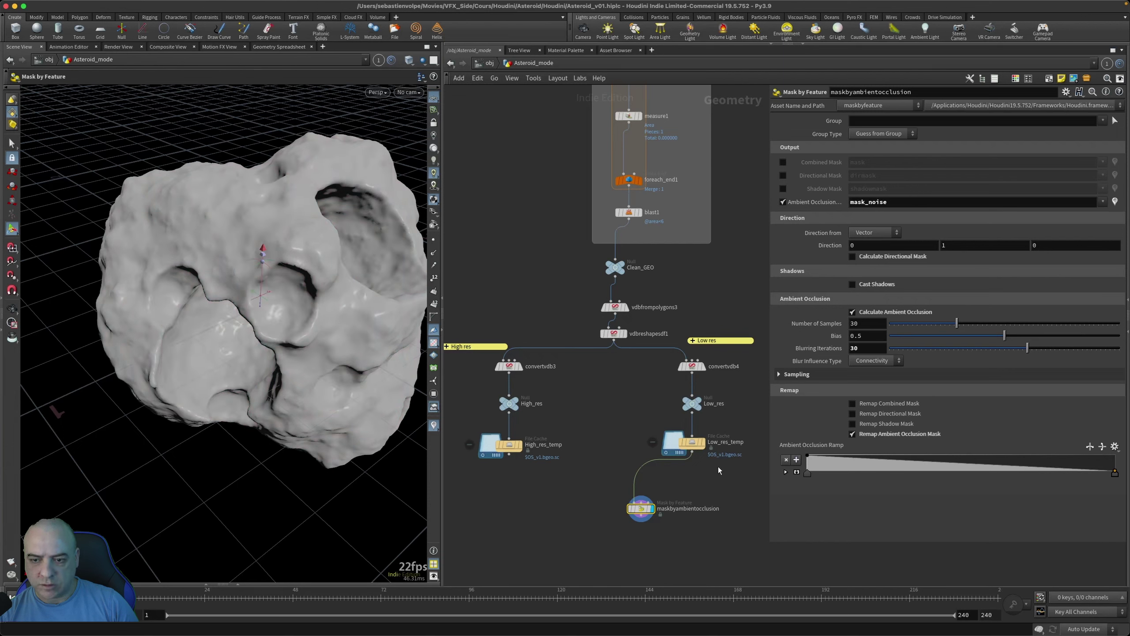
Step: Add a Color node directly below the maskbyambientocclusion node, fed by its output
scroll(715, 467, "down", 5)
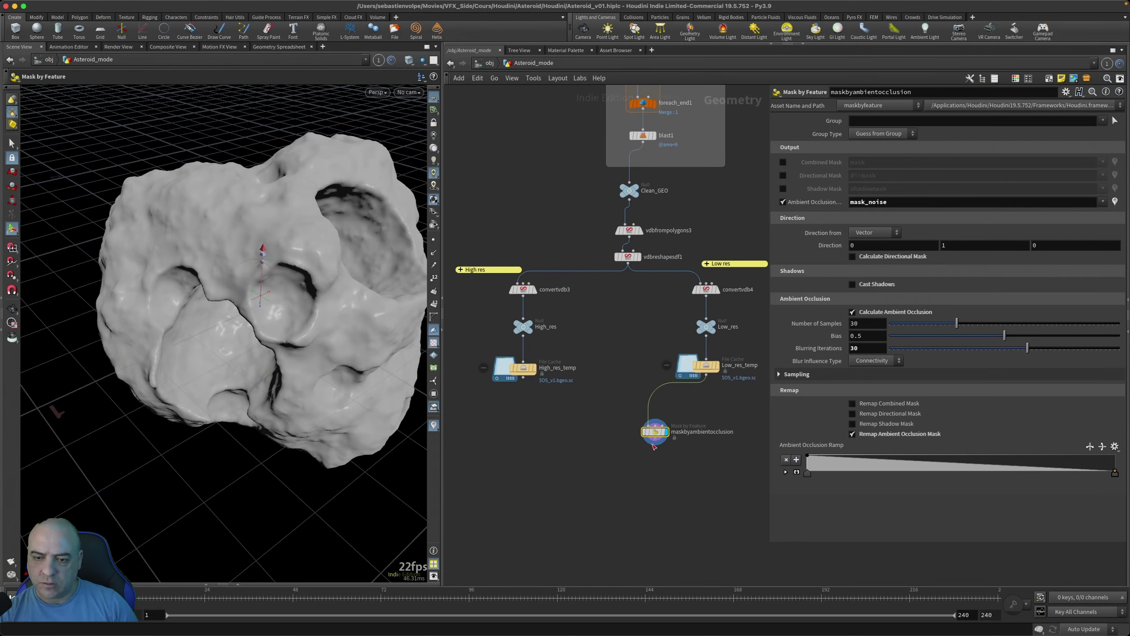
key("Tab")
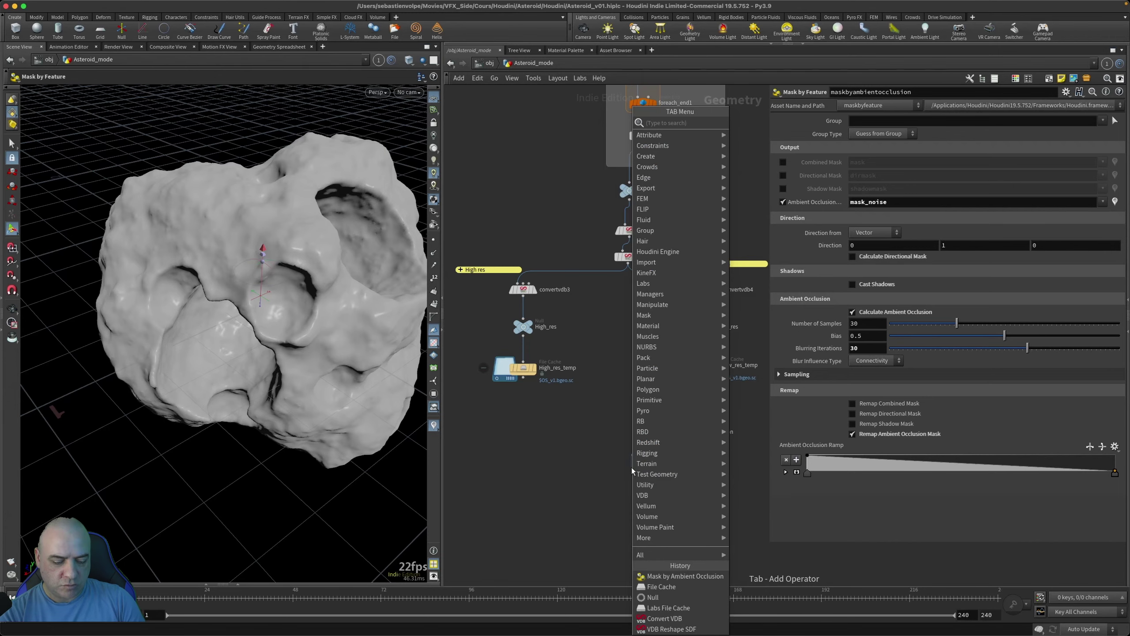
type("color")
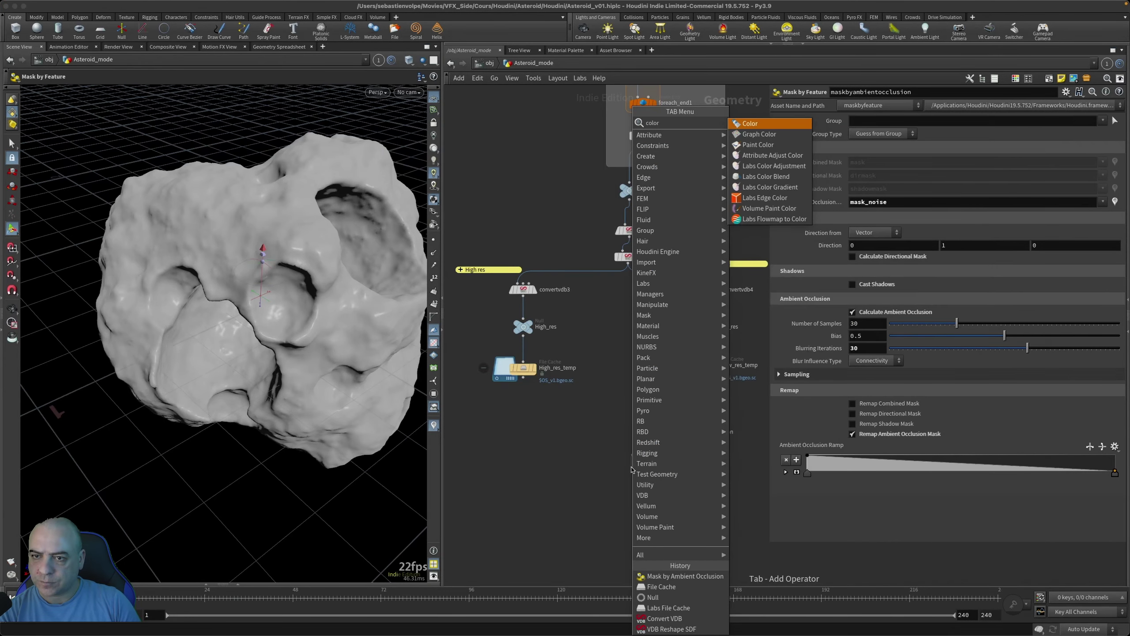
key("Return")
left_click(632, 468)
left_click(644, 471)
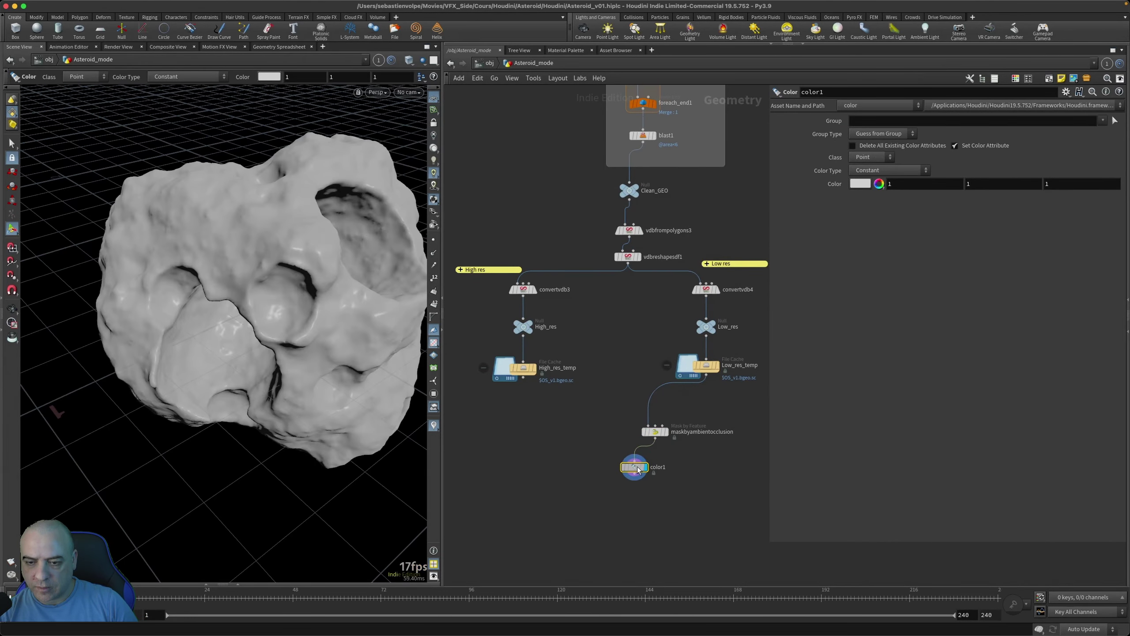
Step: Set the Color node to Ramp from Attribute using mask_noise, and inspect the resulting mask on the asteroid
left_click(871, 169)
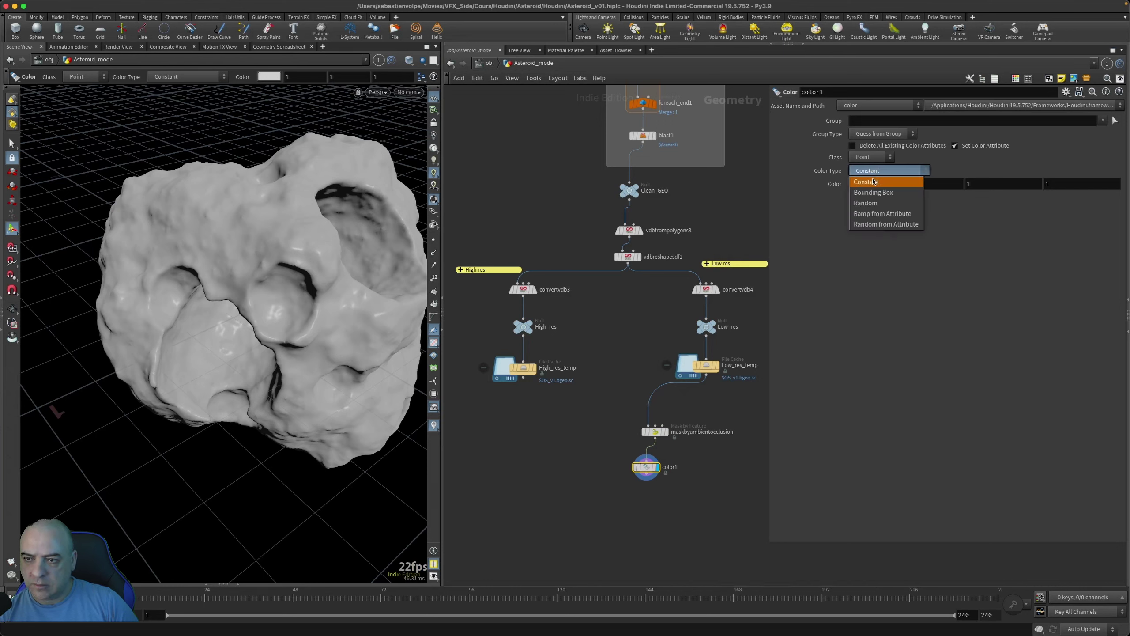
left_click(882, 214)
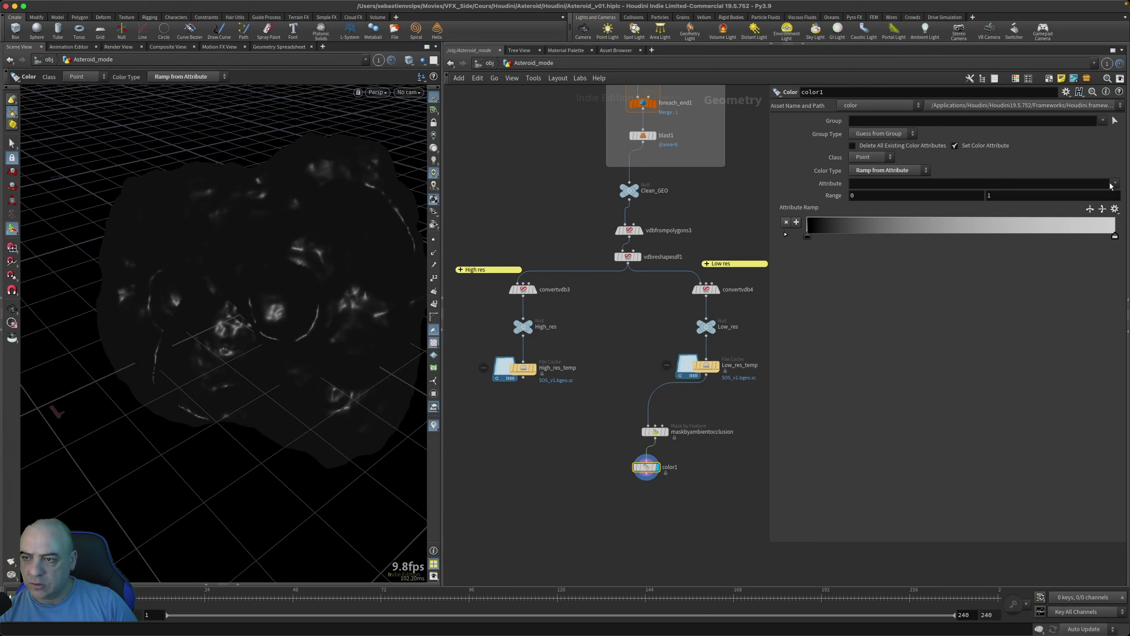
left_click(1113, 184)
left_click(1094, 208)
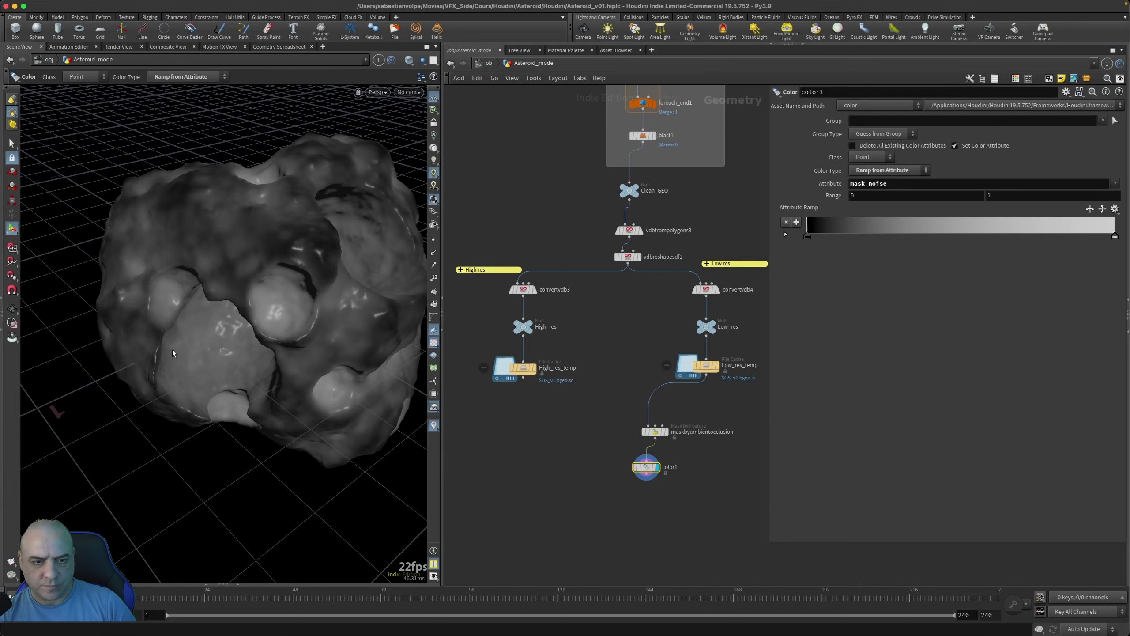
left_click_drag(227, 326, 238, 278, "alt")
key("Return")
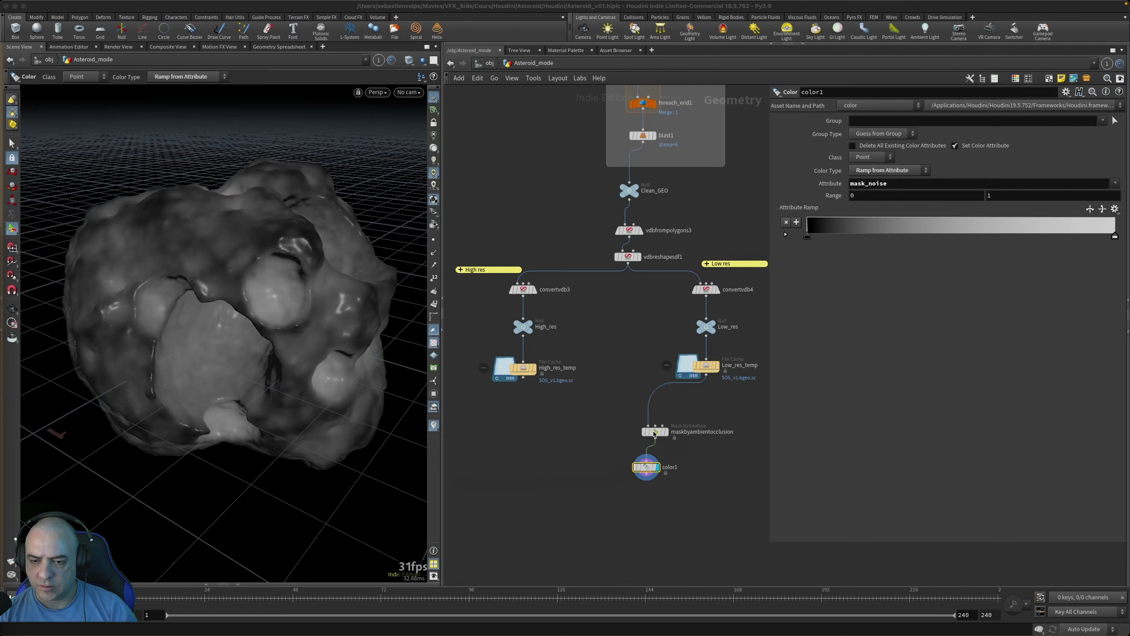
Step: Select the maskbyambientocclusion node and expand its ambient occlusion ramp to the large graph view
left_click(654, 434)
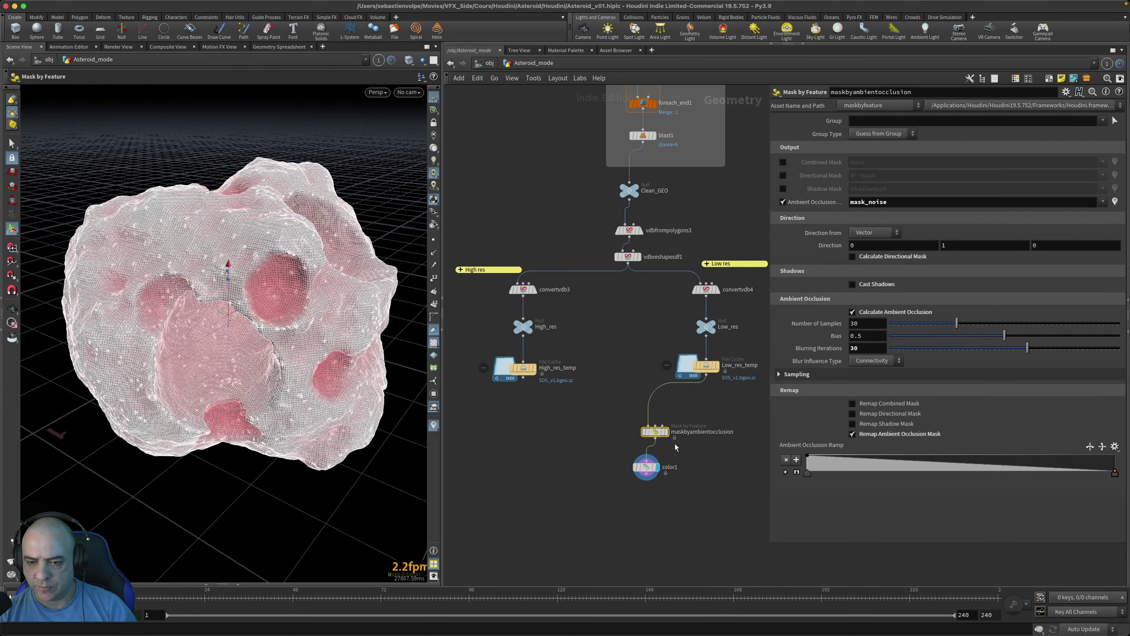
mouse_move(654, 431)
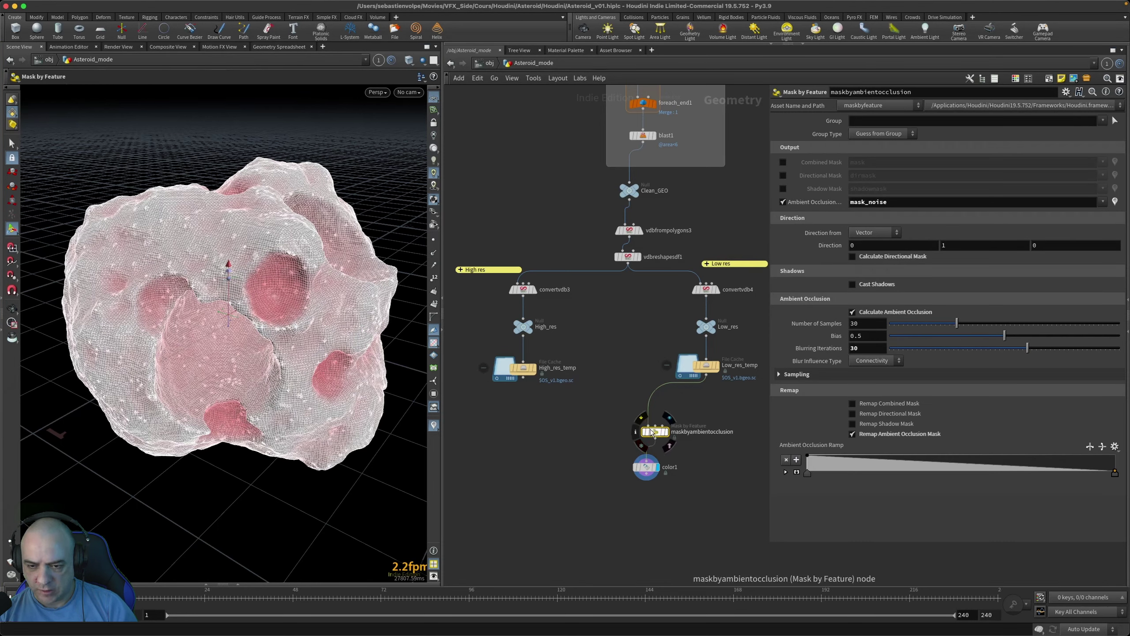
left_click(584, 428)
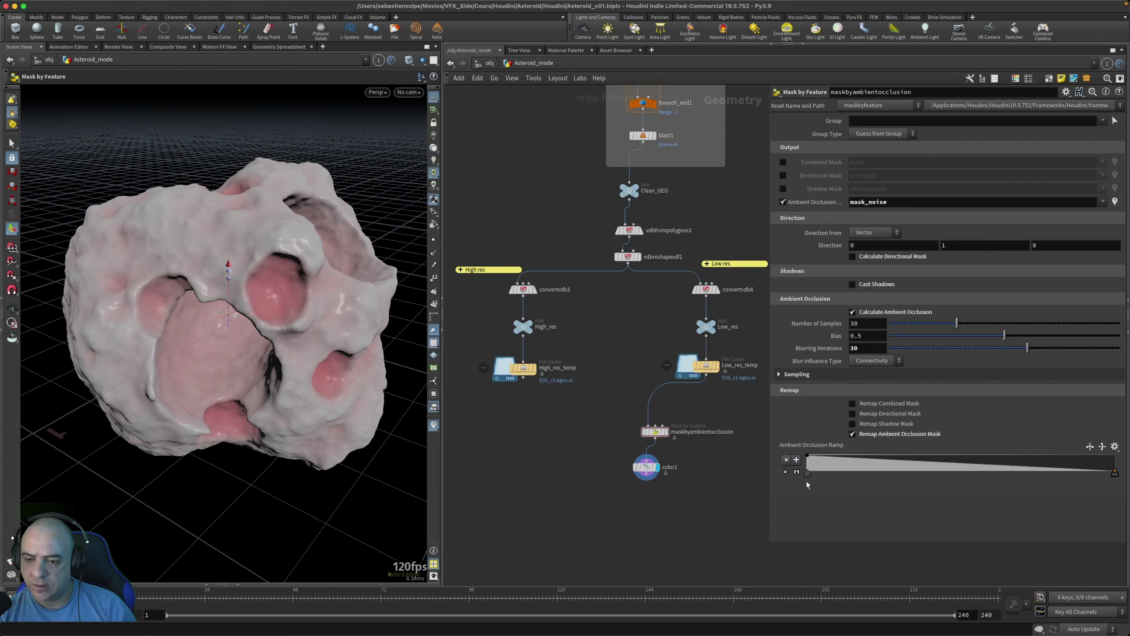
left_click(786, 472)
scroll(795, 499, "down", 3)
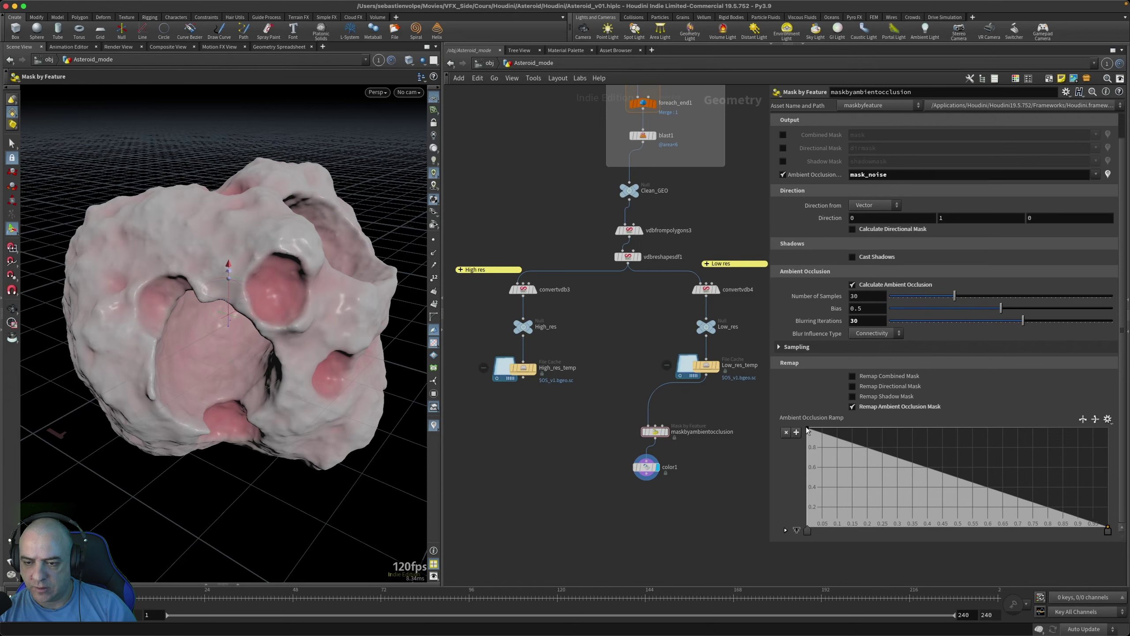
Step: Test the ramp's first point at about 0.8 with the viewport visualizers turned off, and return the point to 1
mouse_move(808, 429)
left_mouse_down()
mouse_move(809, 487)
mouse_move(803, 452)
left_mouse_up()
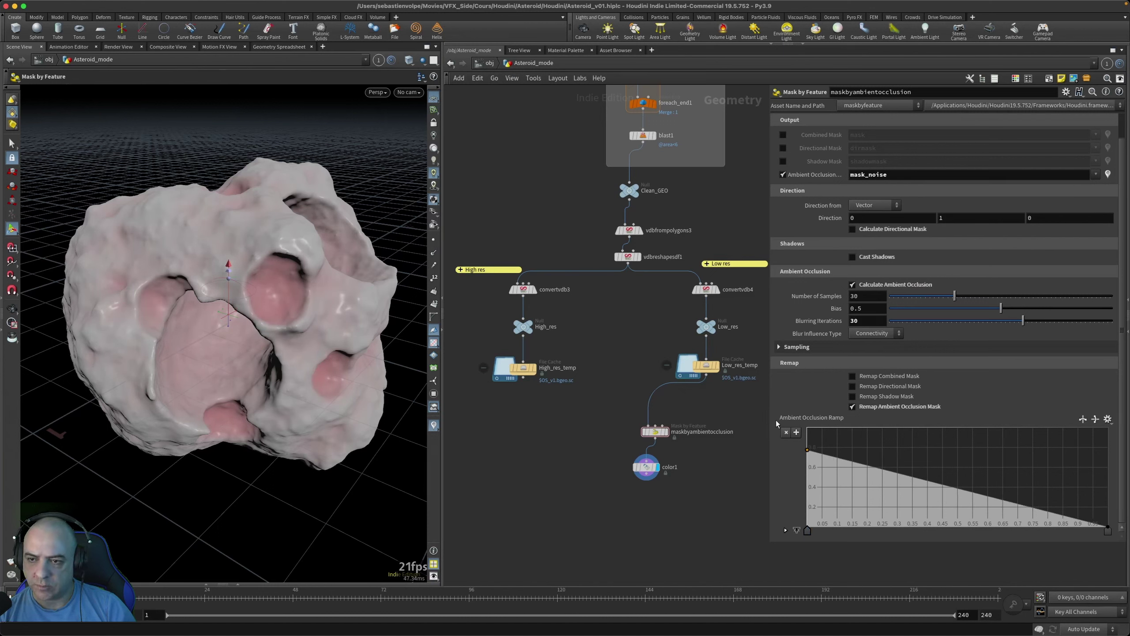
left_click(434, 425)
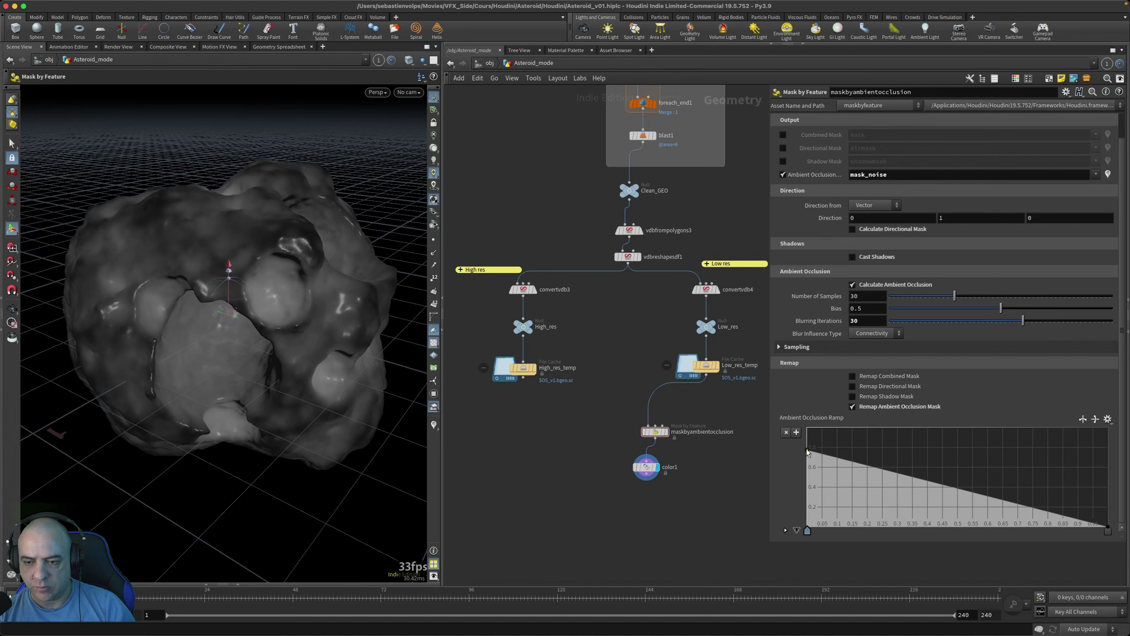
mouse_move(808, 451)
left_mouse_down()
mouse_move(806, 508)
mouse_move(802, 442)
mouse_move(806, 525)
mouse_move(807, 429)
left_mouse_up()
Step: Try a sharper mask by adding a ramp point at 0.4 with value 1 and moving the end point to about 0.77
left_click(899, 456)
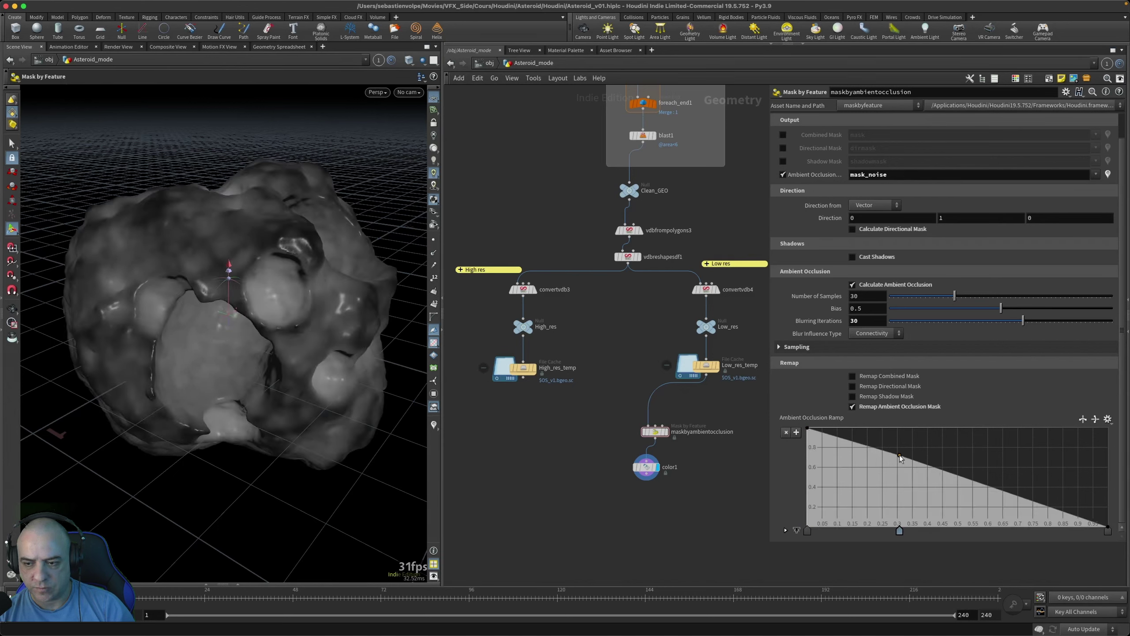
left_click_drag(900, 458, 928, 421)
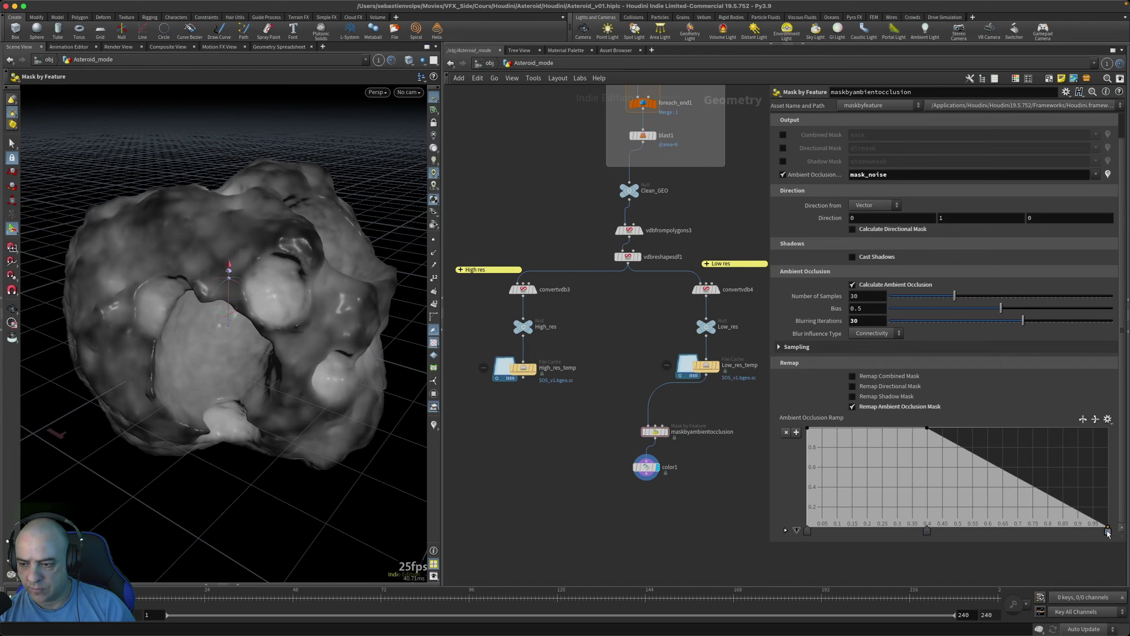
mouse_move(1109, 530)
left_mouse_down()
mouse_move(1011, 531)
mouse_move(1039, 531)
left_mouse_up()
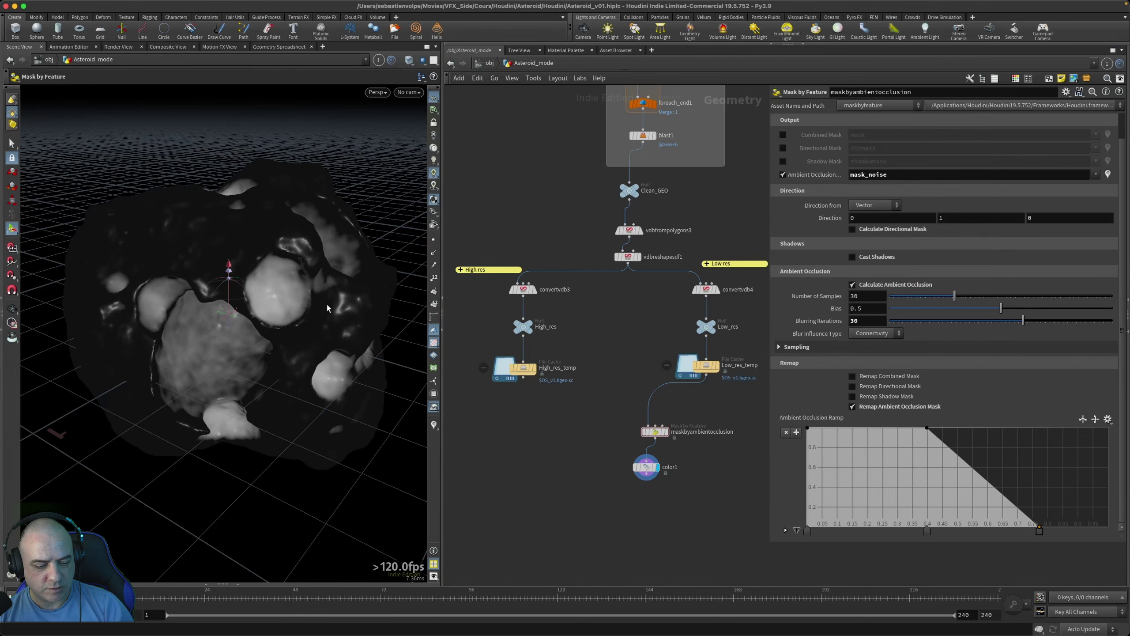
key("Escape")
left_click_drag(327, 307, 259, 318)
scroll(254, 312, "up", 3)
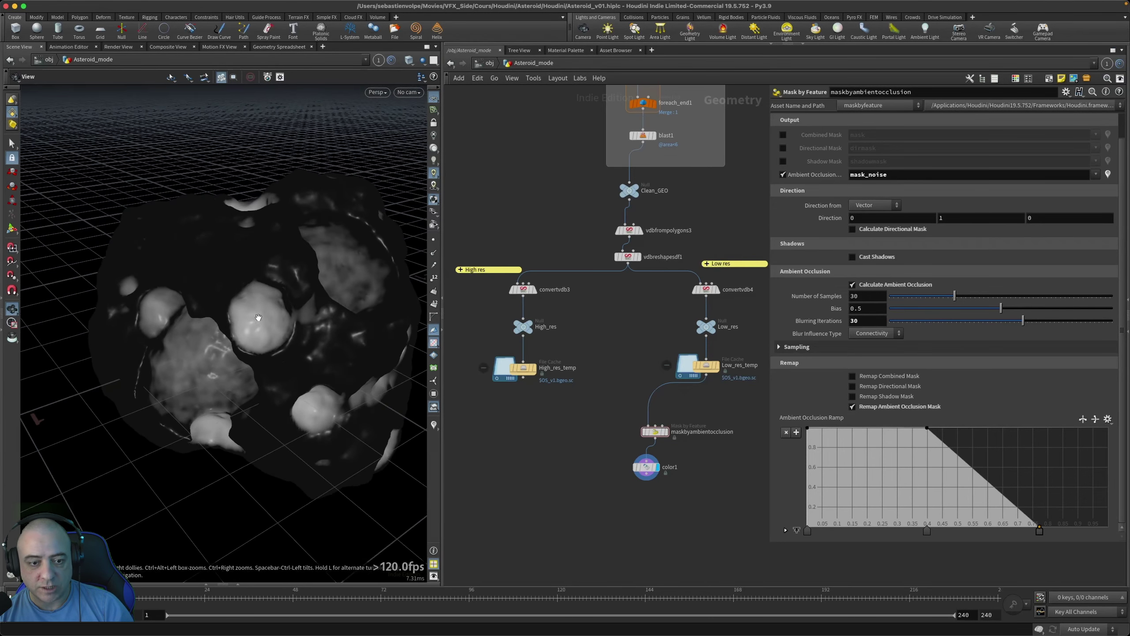
key("Return")
Step: Move the ramp's end point back to position 1 and delete the middle point at 0.4
left_click_drag(1040, 530, 1122, 539)
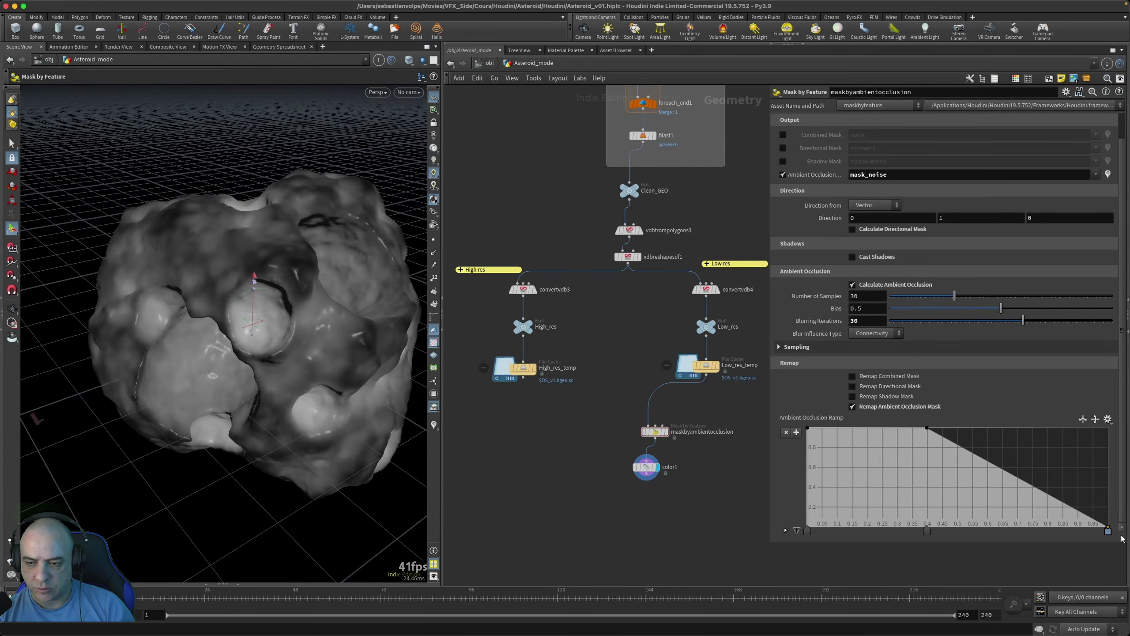
left_click(927, 530)
key("Delete")
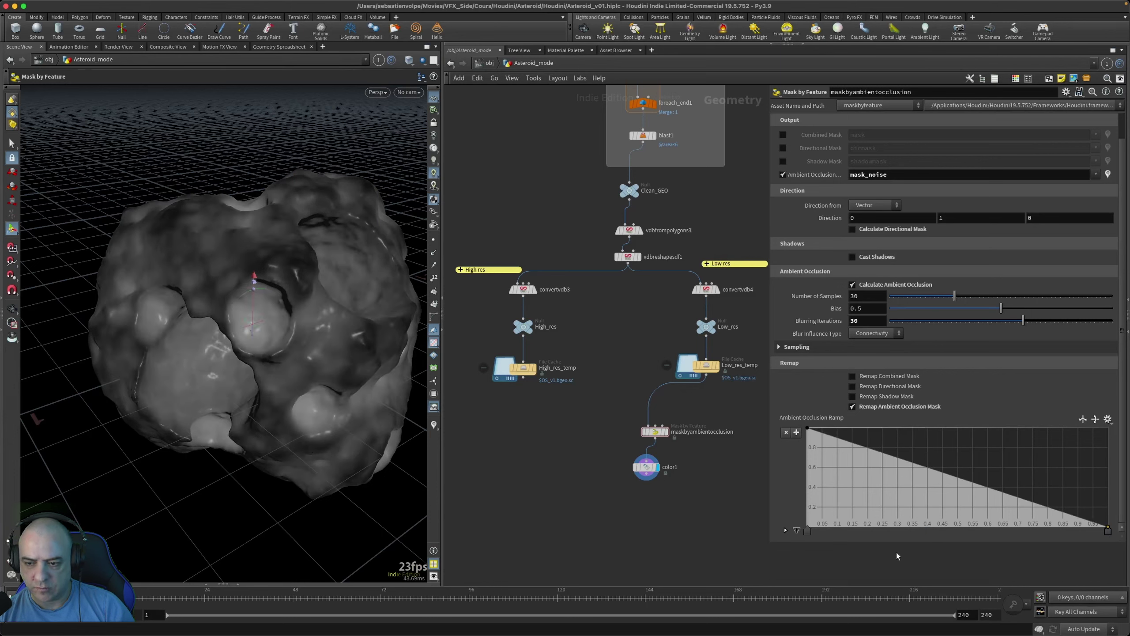
middle_click_drag(603, 501, 621, 493)
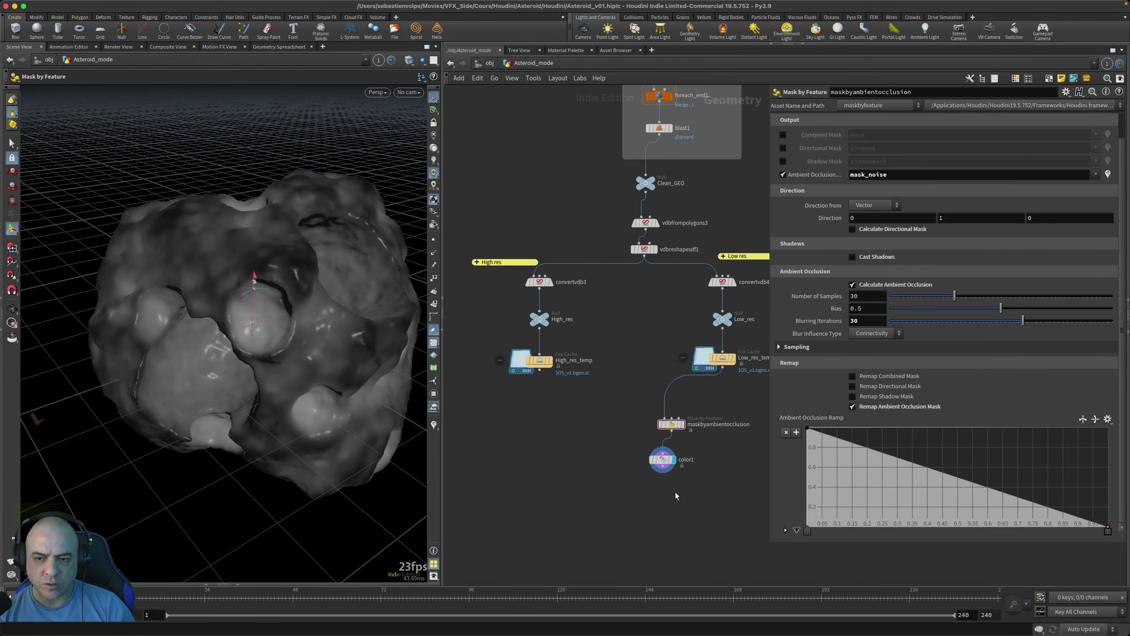
Step: Shrink the parameter pane and the viewport to widen the network editor around the High res and Low res branches
middle_click_drag(737, 510, 722, 512)
left_click_drag(770, 539, 862, 530)
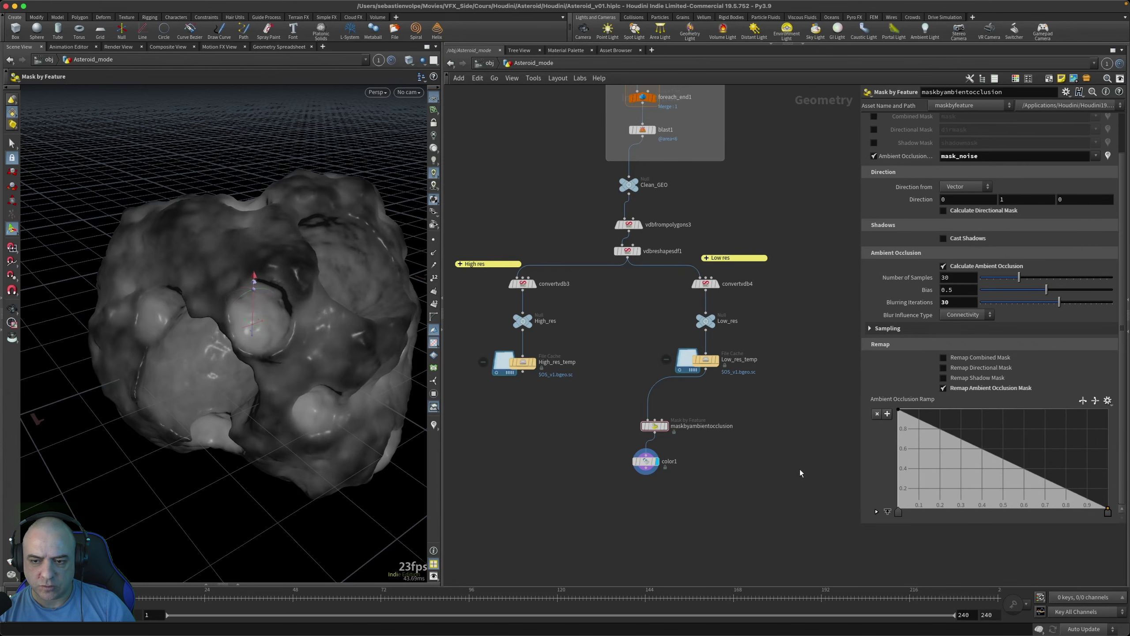
scroll(691, 373, "down", 5)
scroll(692, 374, "up", 8)
middle_click_drag(722, 401, 762, 372)
scroll(780, 419, "up", 3)
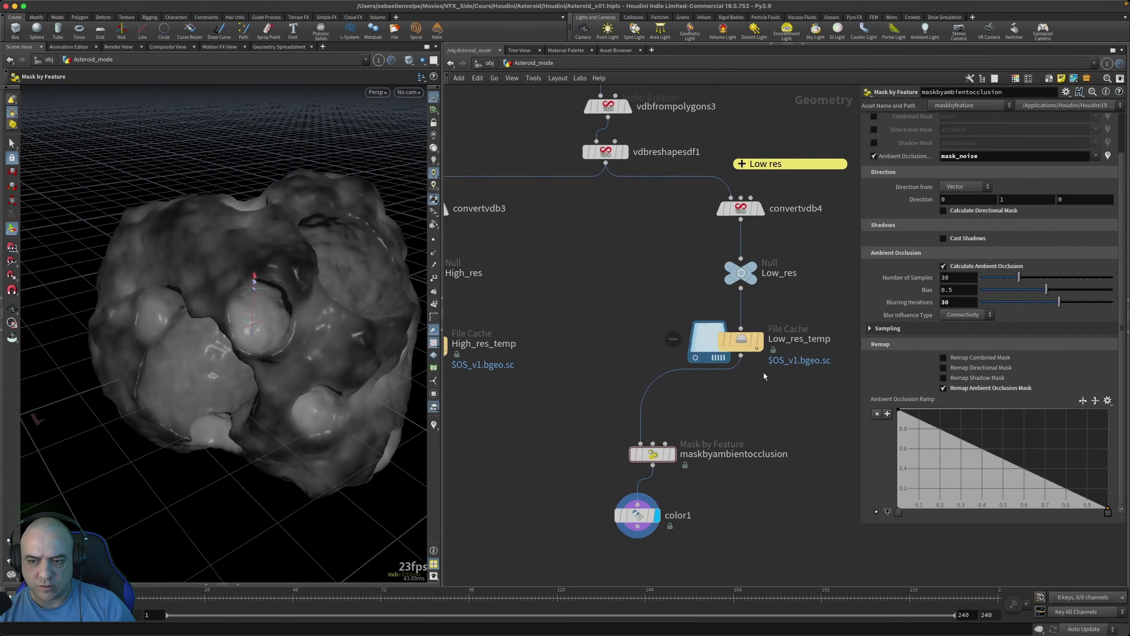
mouse_move(776, 341)
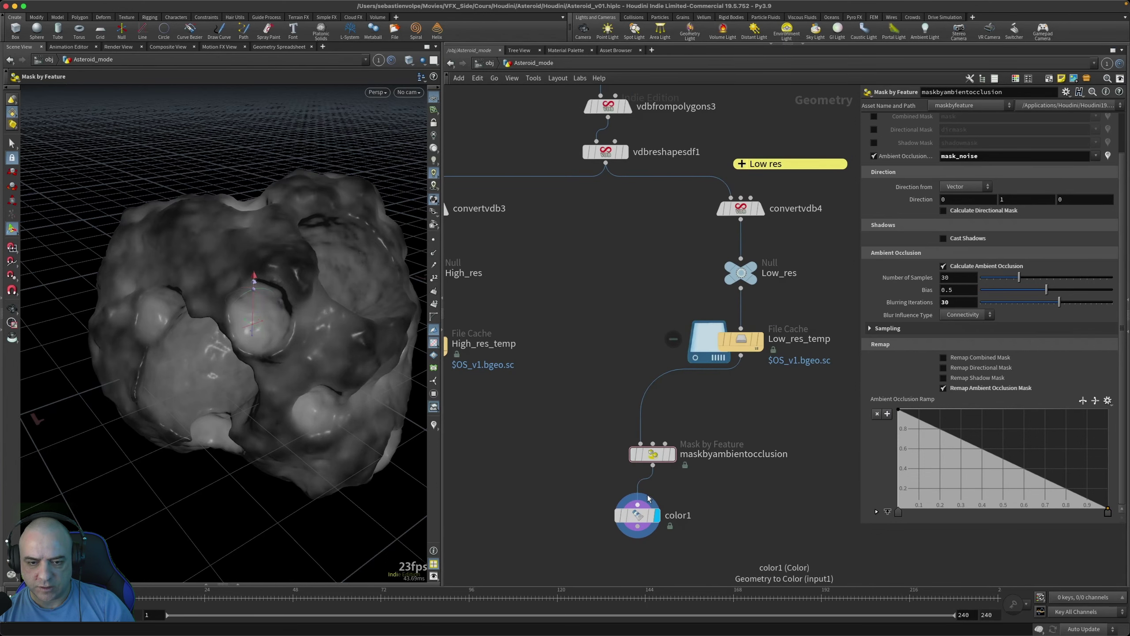
middle_click_drag(468, 406, 514, 400)
left_click_drag(442, 403, 407, 403)
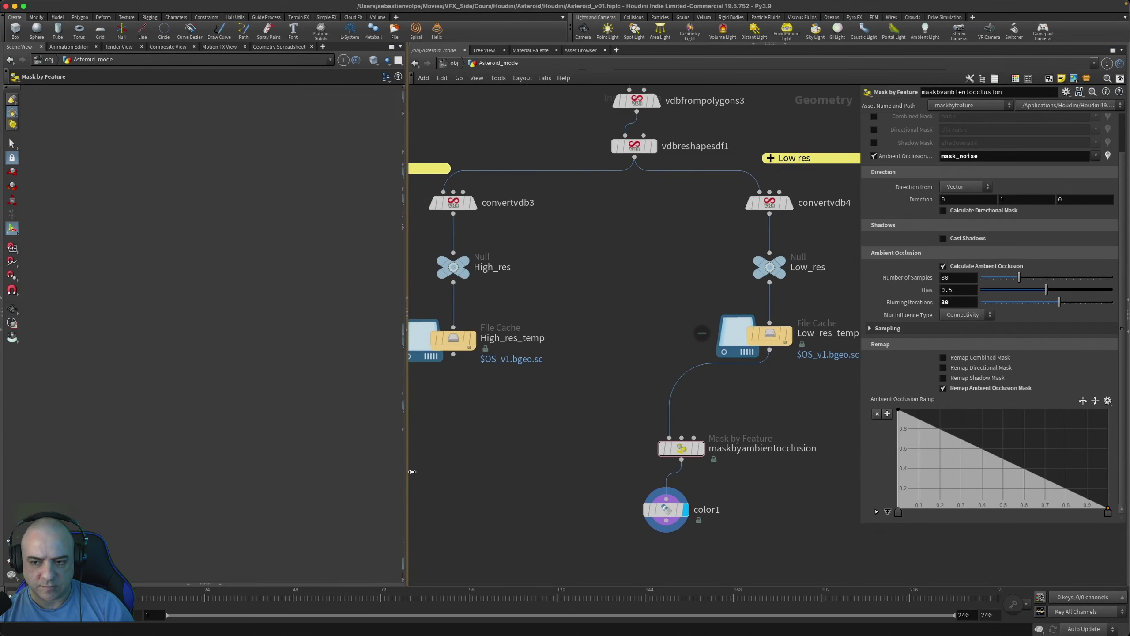
scroll(526, 451, "down", 3)
middle_click_drag(527, 450, 556, 434)
scroll(557, 435, "up", 3)
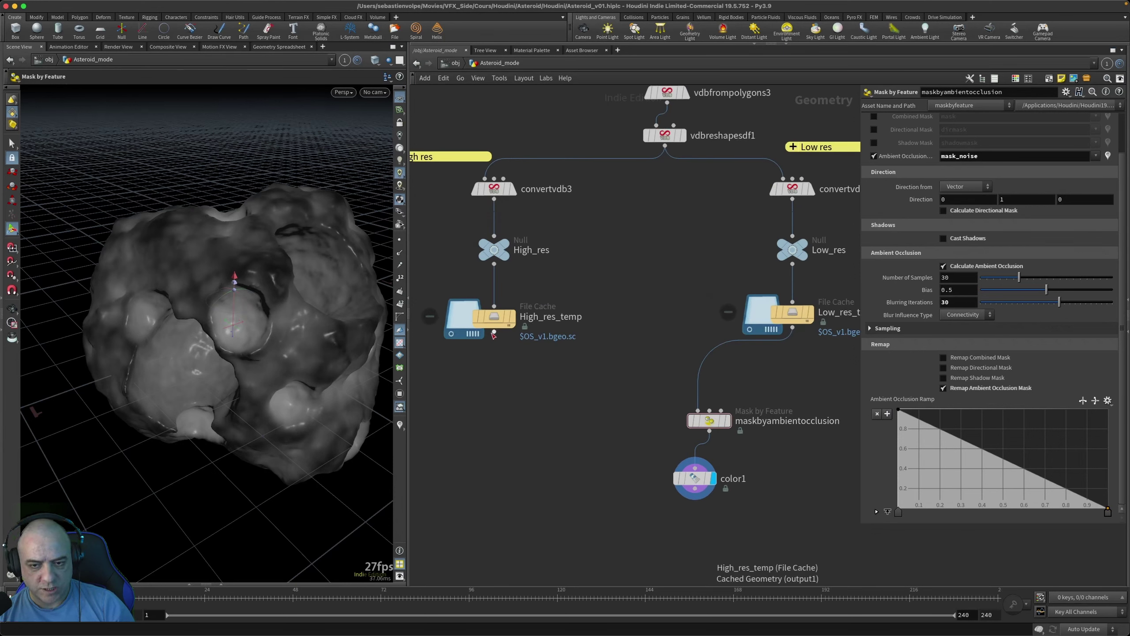
Step: Add an Attribute Transfer node below High_res_temp, with the high-res cache wired into its first input
left_click_drag(493, 335, 488, 443)
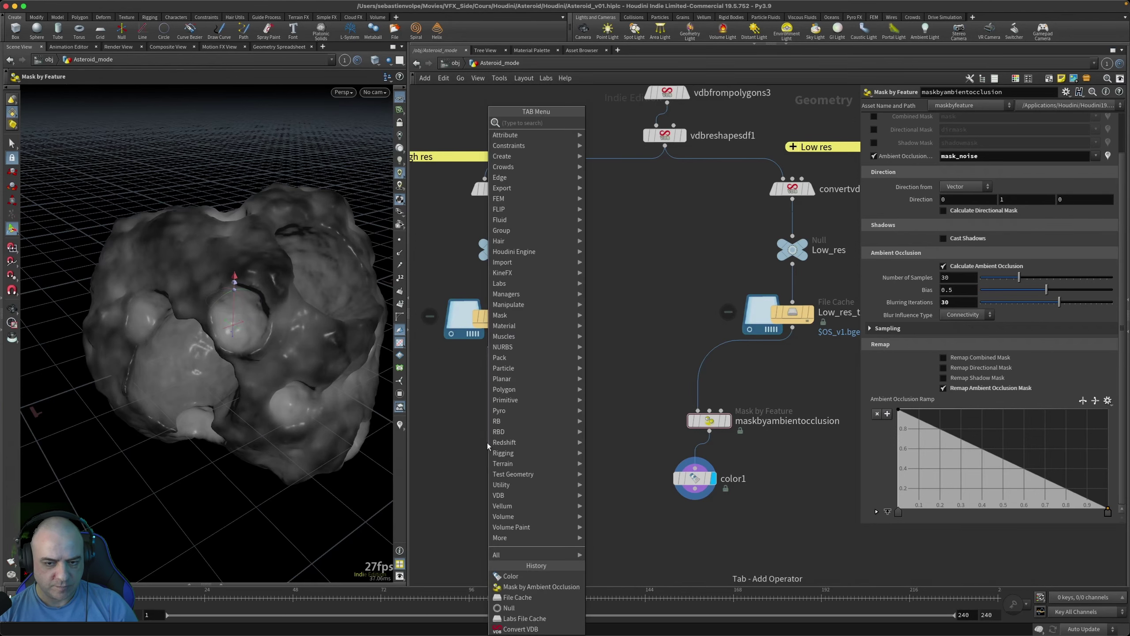
type("att")
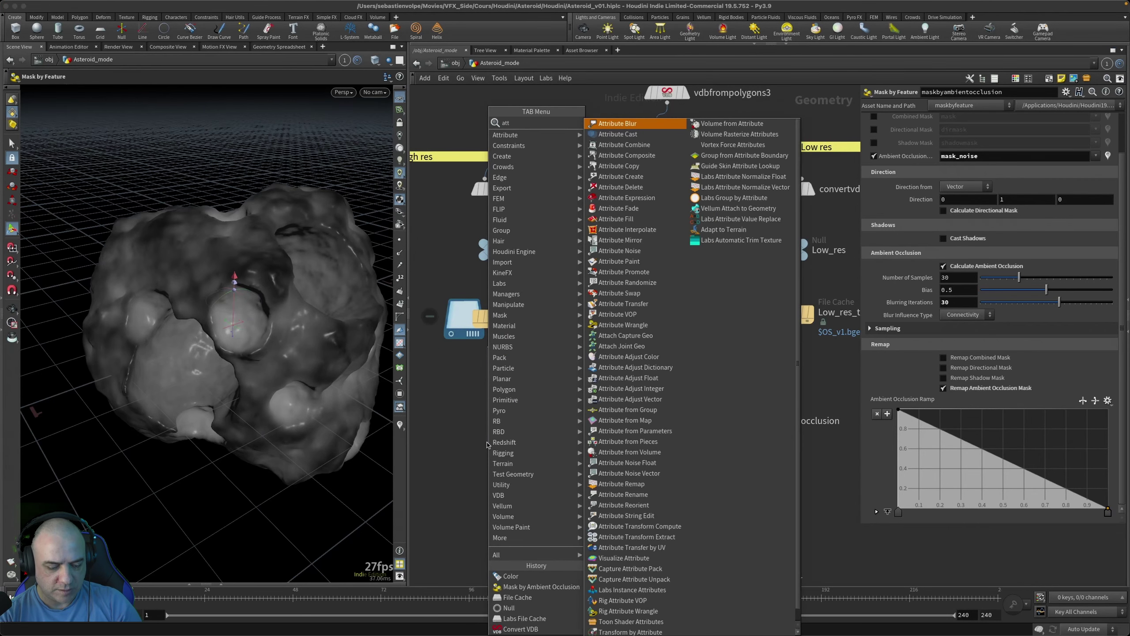
type("bt")
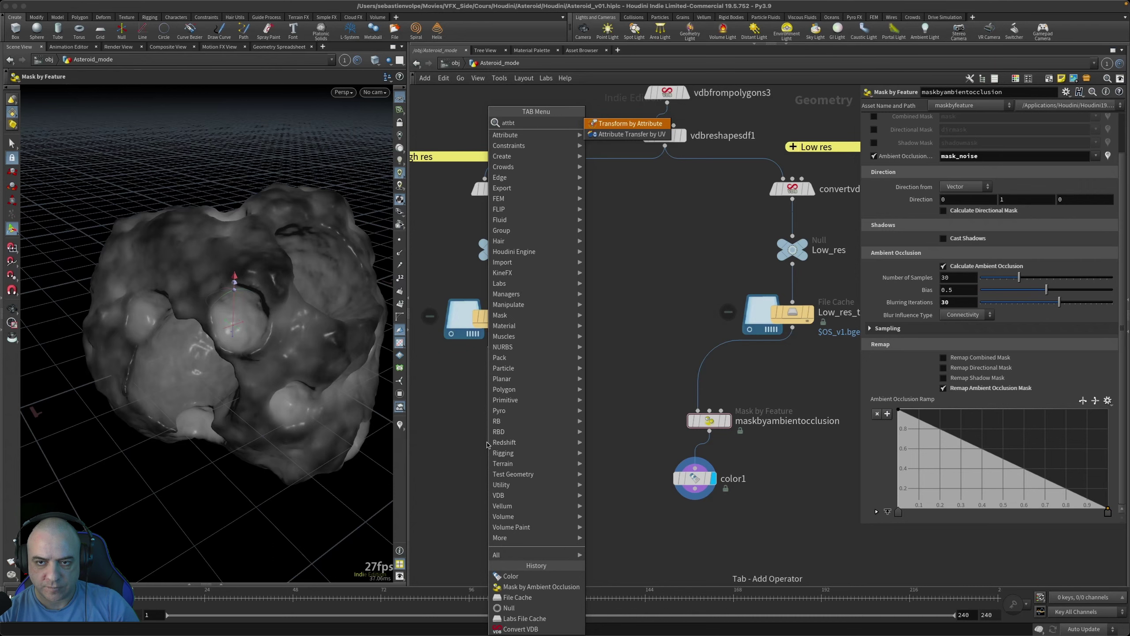
key("BackSpace")
key("BackSpace")
key("BackSpace")
key("BackSpace")
key("BackSpace")
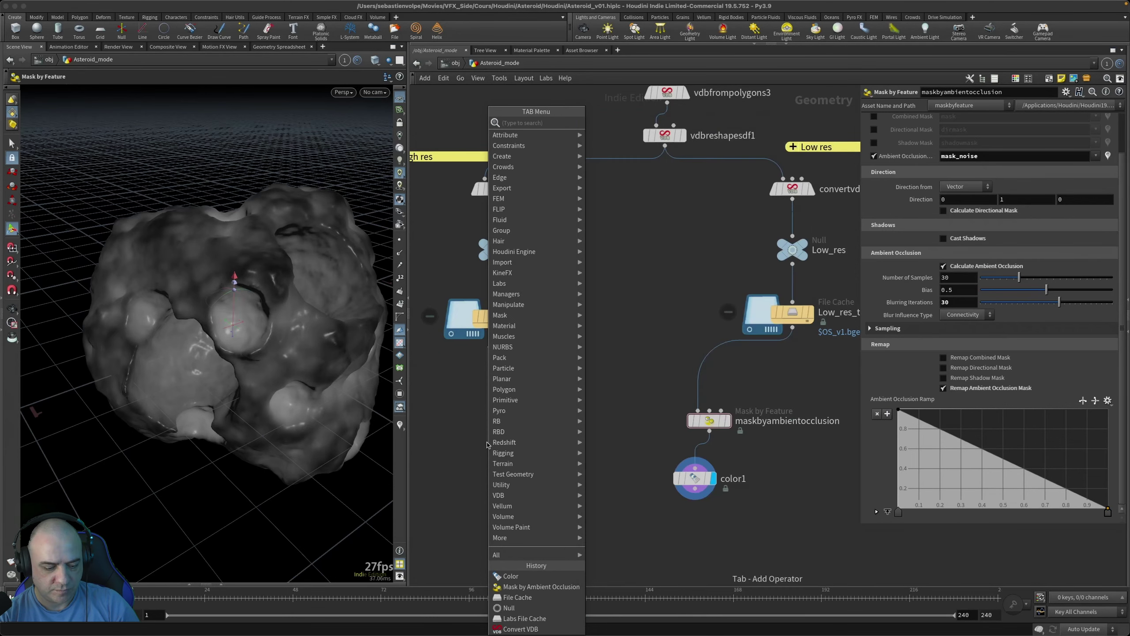
type("att")
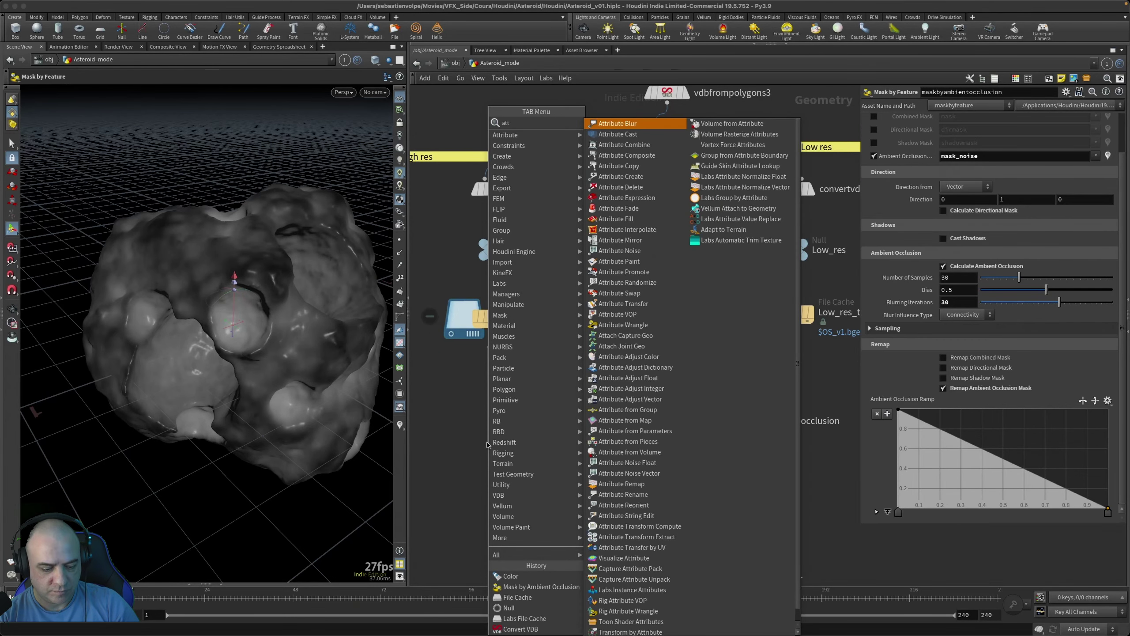
type("r")
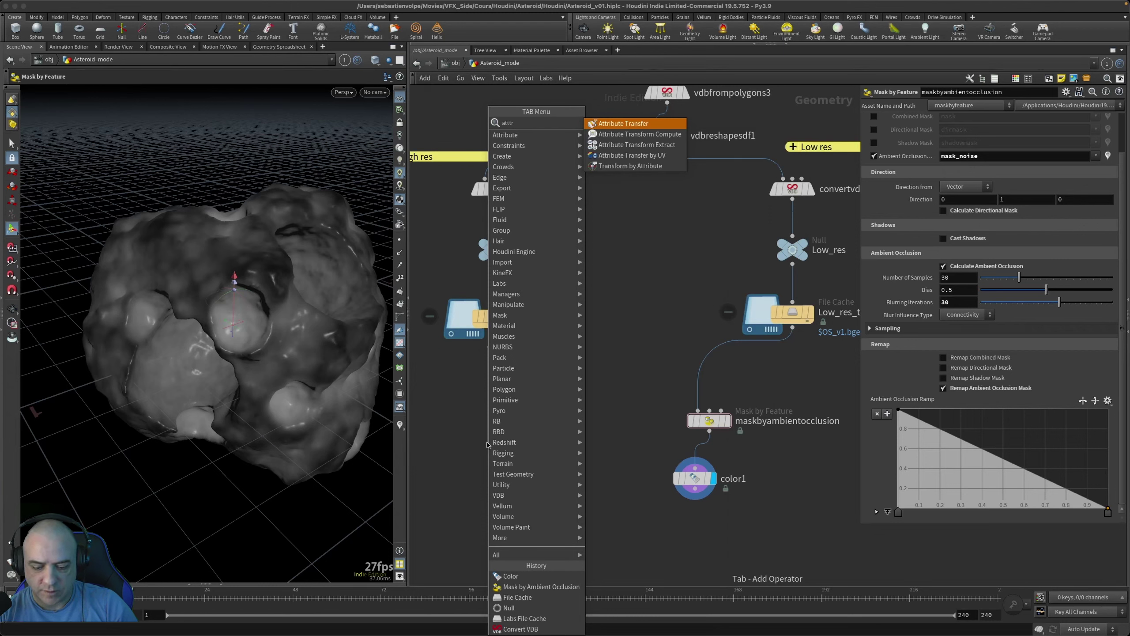
key("Return")
left_click(488, 443)
left_click_drag(488, 444, 507, 491)
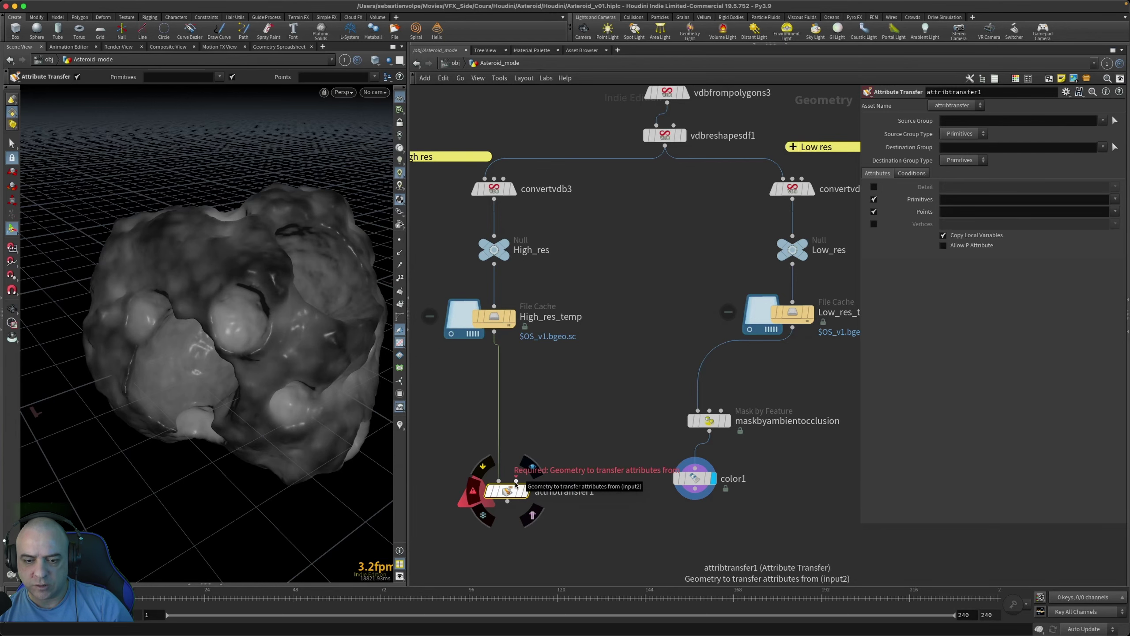
Step: Wire color1 into the second input of attribtransfer1 and place the transfer node slightly lower
scroll(657, 430, "down", 3)
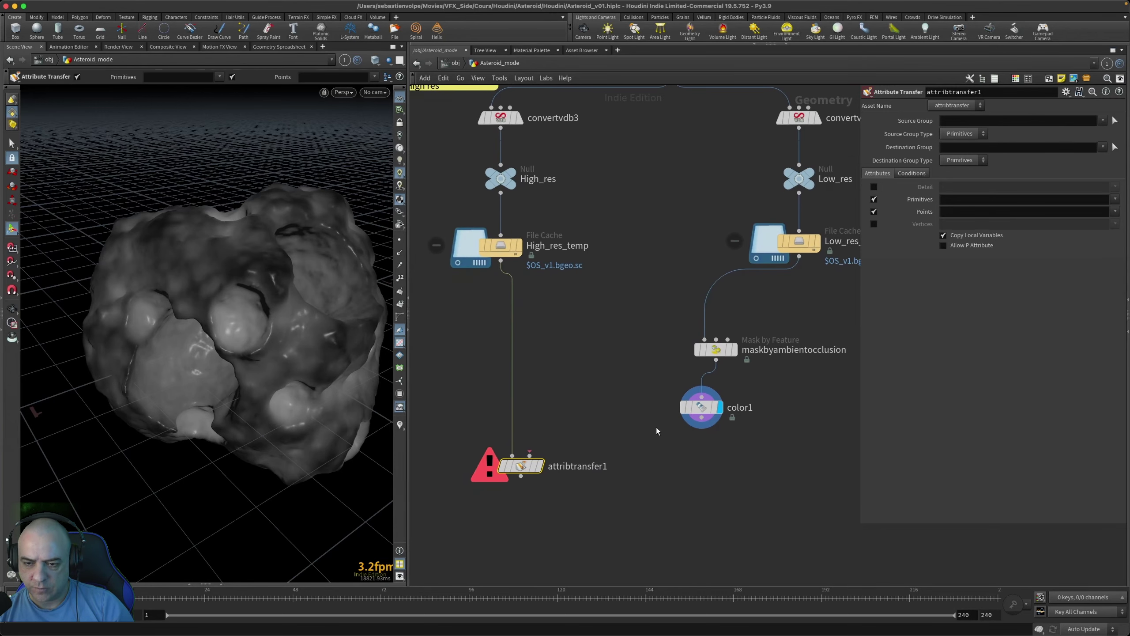
left_click_drag(702, 424, 540, 446)
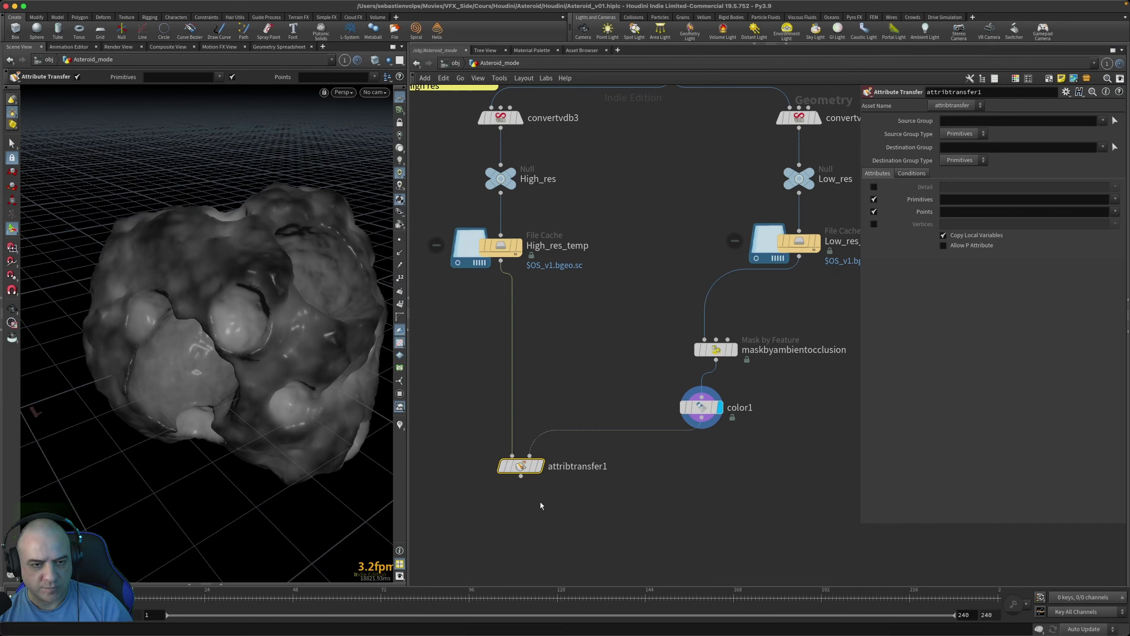
left_click(539, 466)
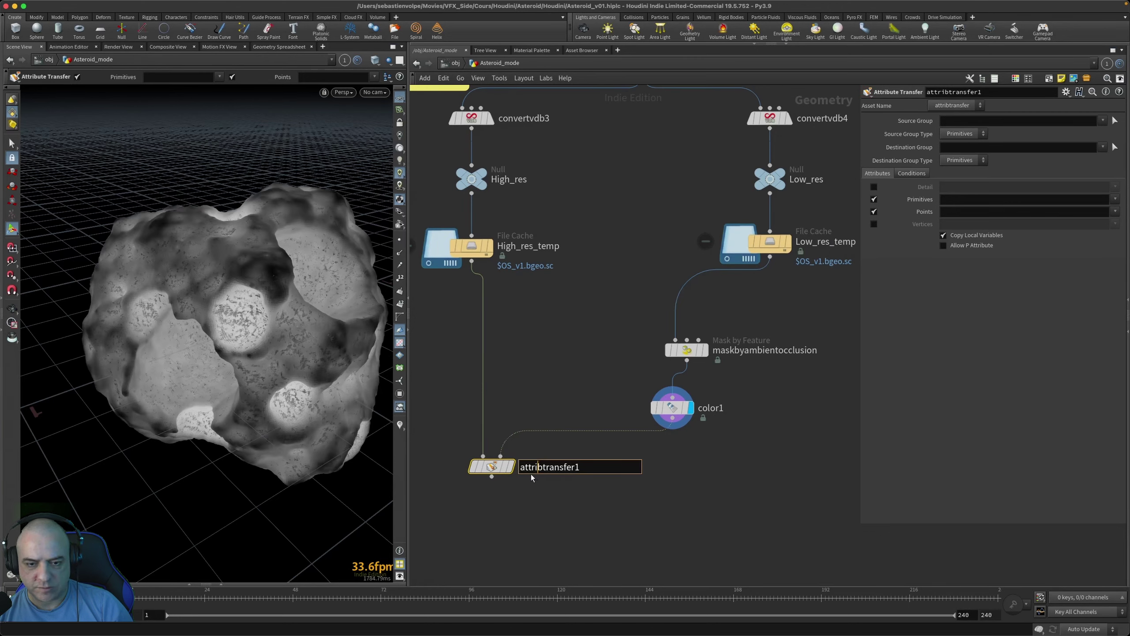
left_click_drag(492, 466, 492, 499)
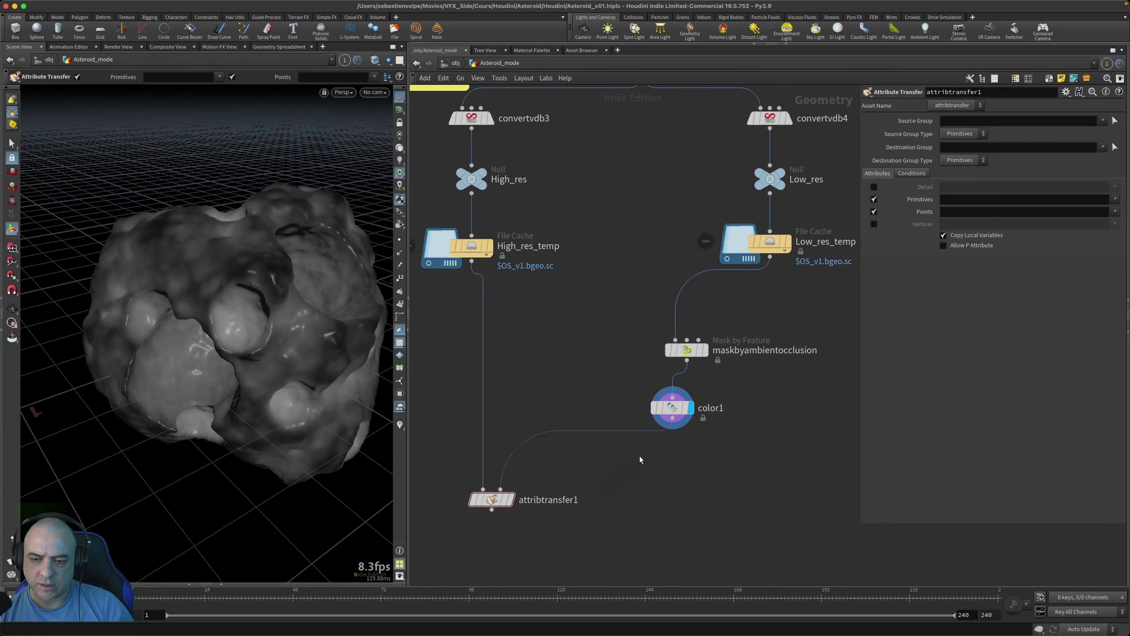
Step: Display attribtransfer1 and restrict it to the mask_noise point attribute, with primitive attributes turned off
left_click(677, 410)
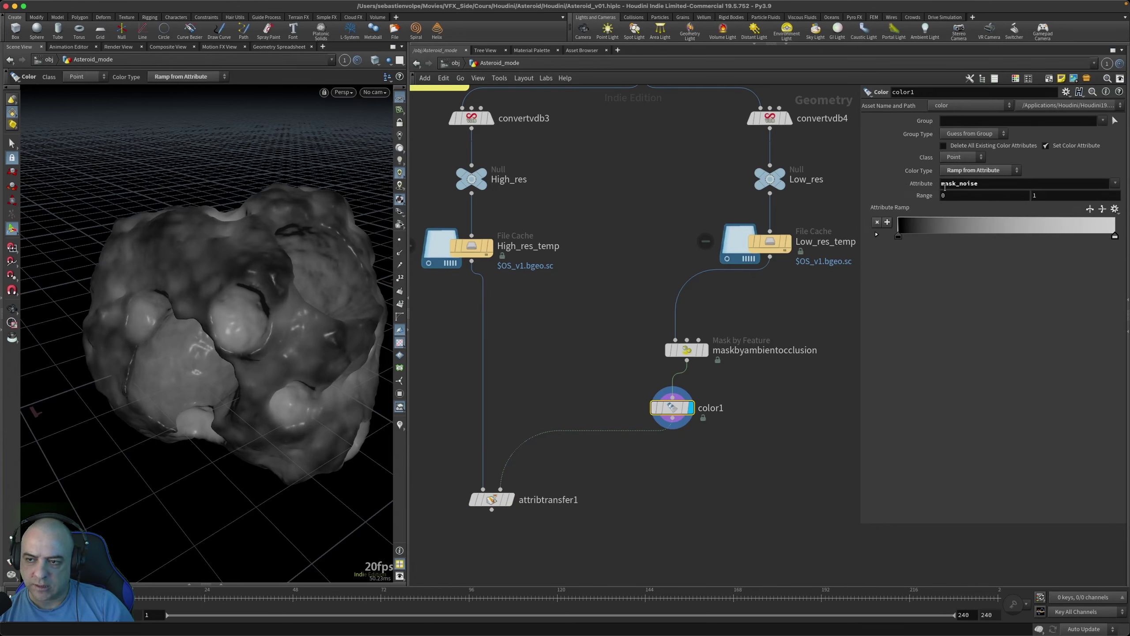
mouse_move(506, 506)
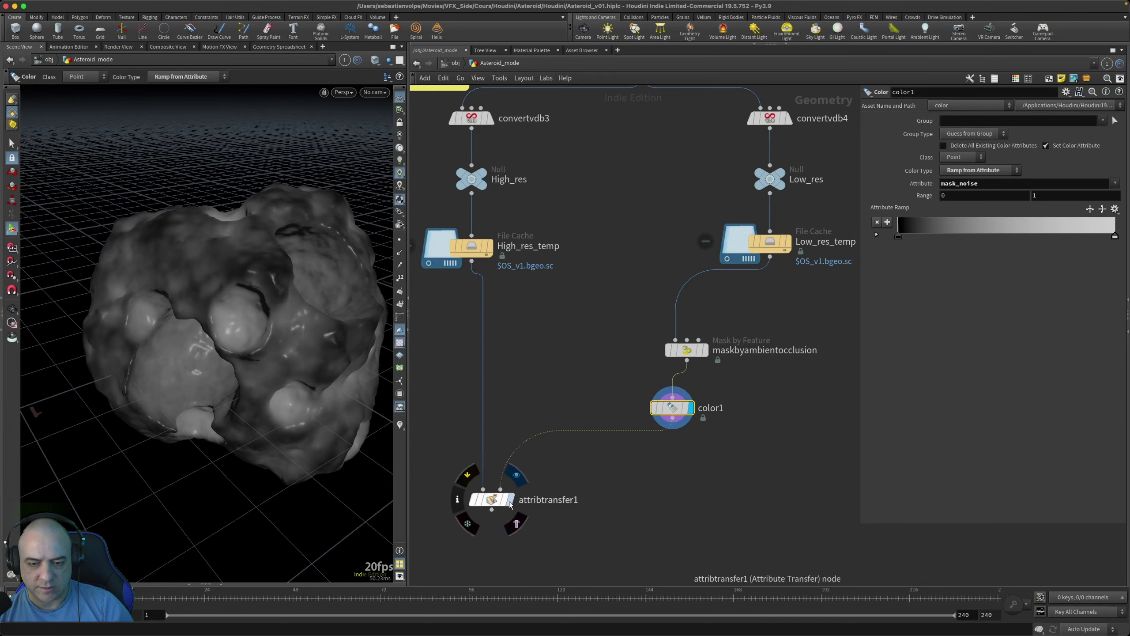
left_click(493, 502)
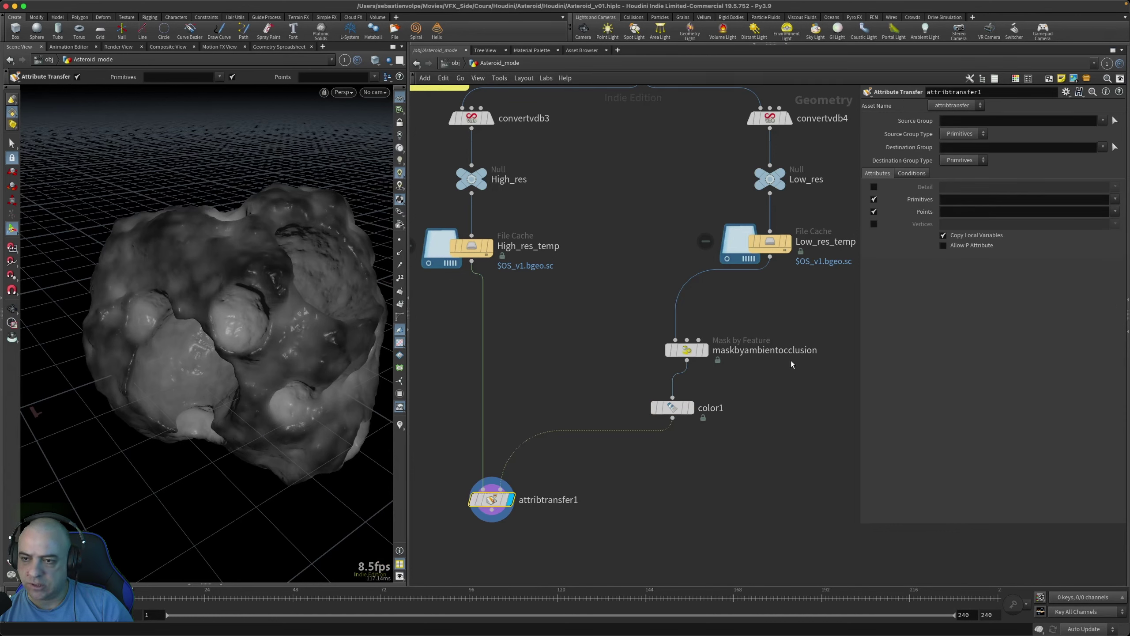
left_click(873, 199)
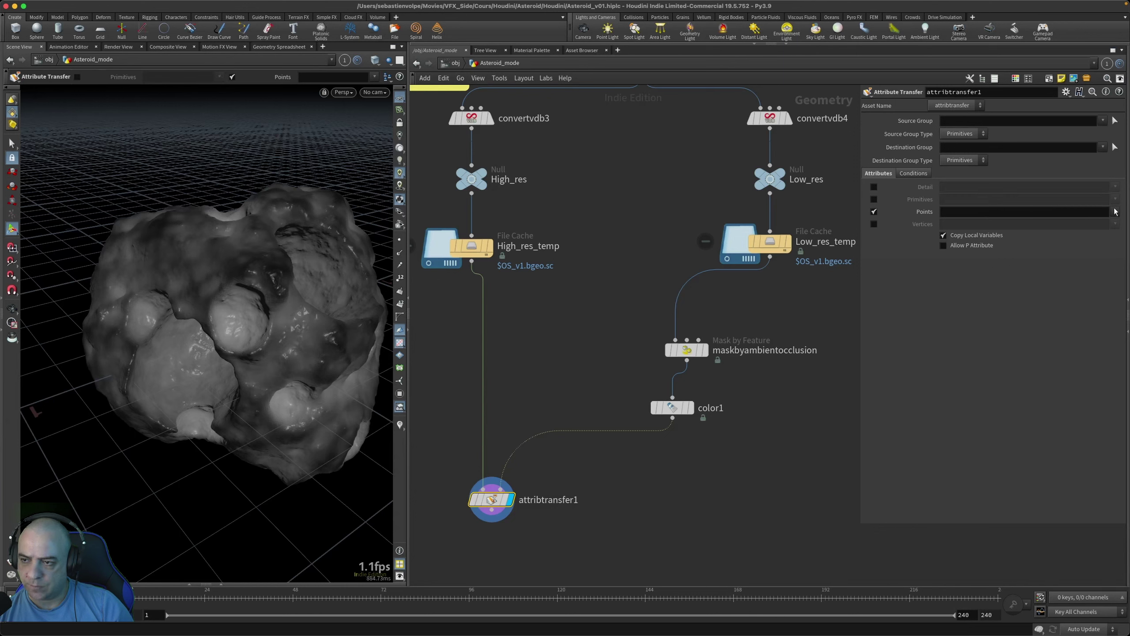
left_click(1115, 212)
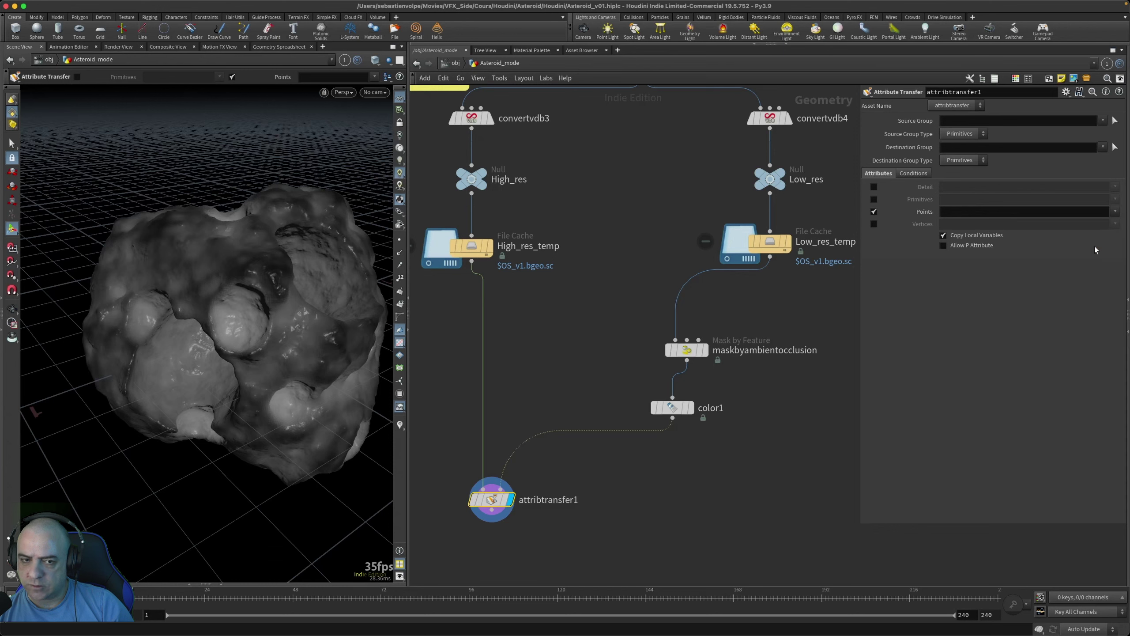
Step: Set the attribute transfer's Distance Threshold to 0.5 and Blend Width to 2
left_click(911, 174)
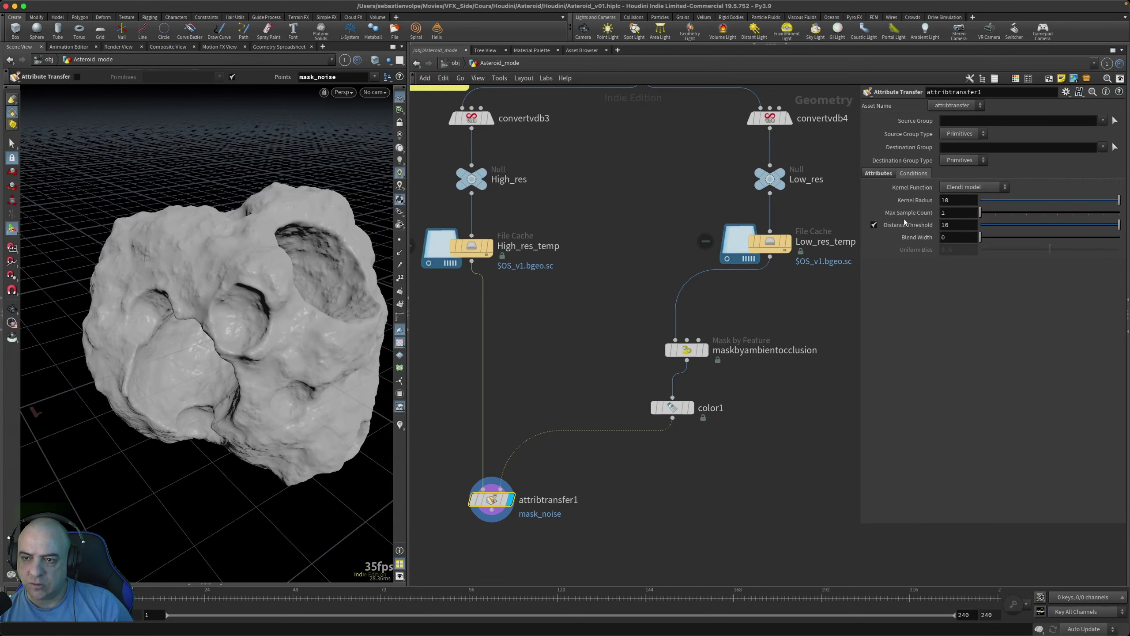
left_click_drag(990, 227, 988, 226)
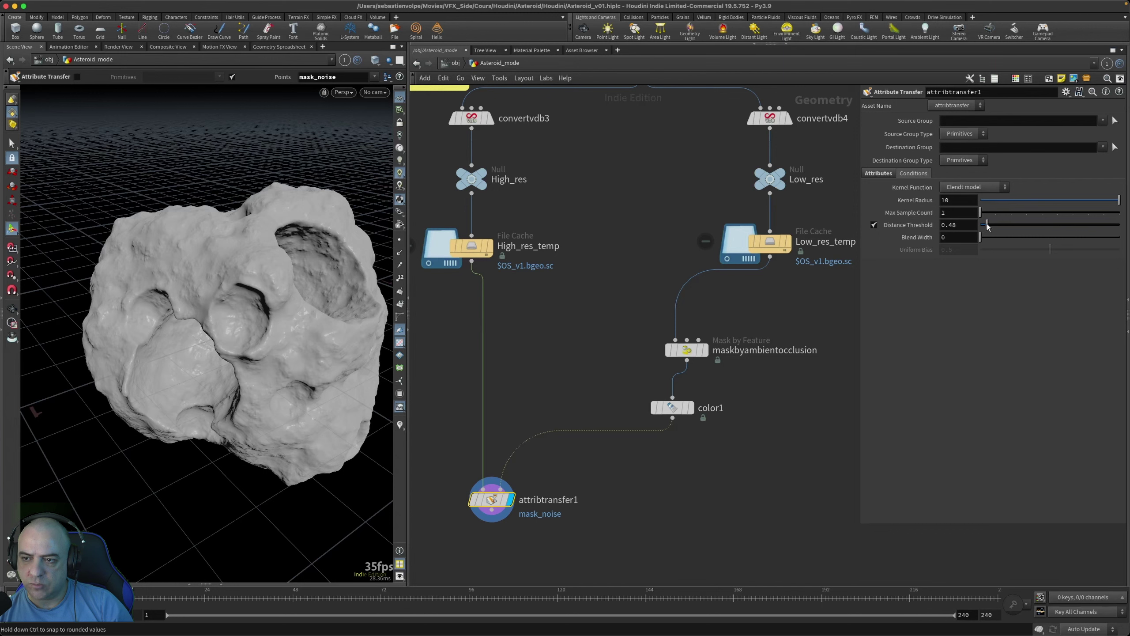
double_click(957, 225)
type(".5")
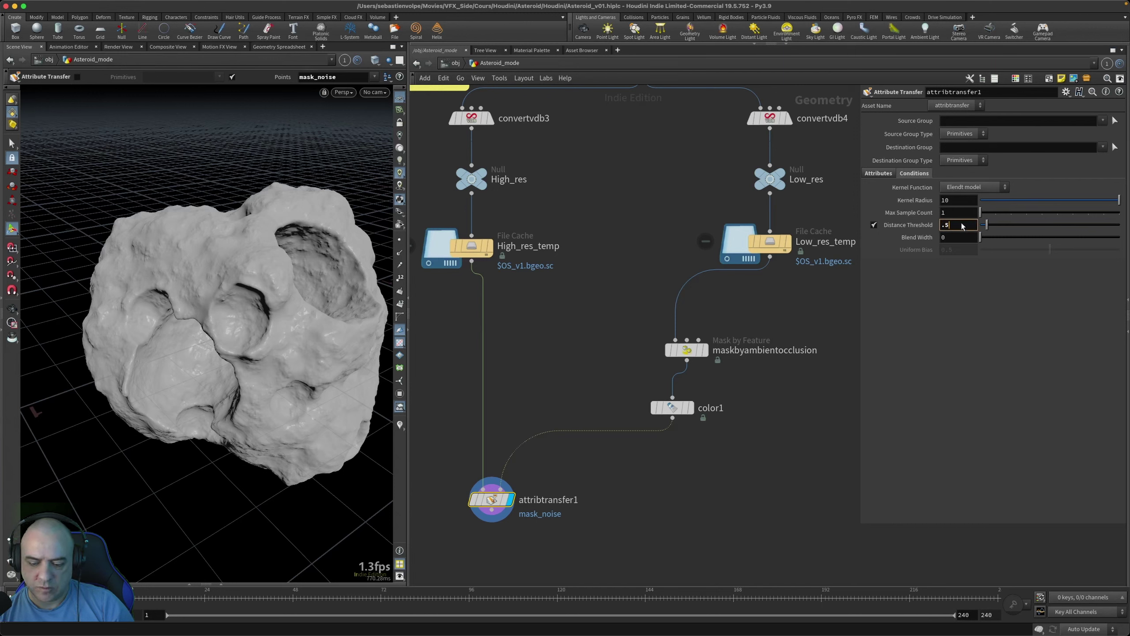
left_click_drag(995, 237, 1004, 240)
double_click(961, 237)
type("2")
key("Return")
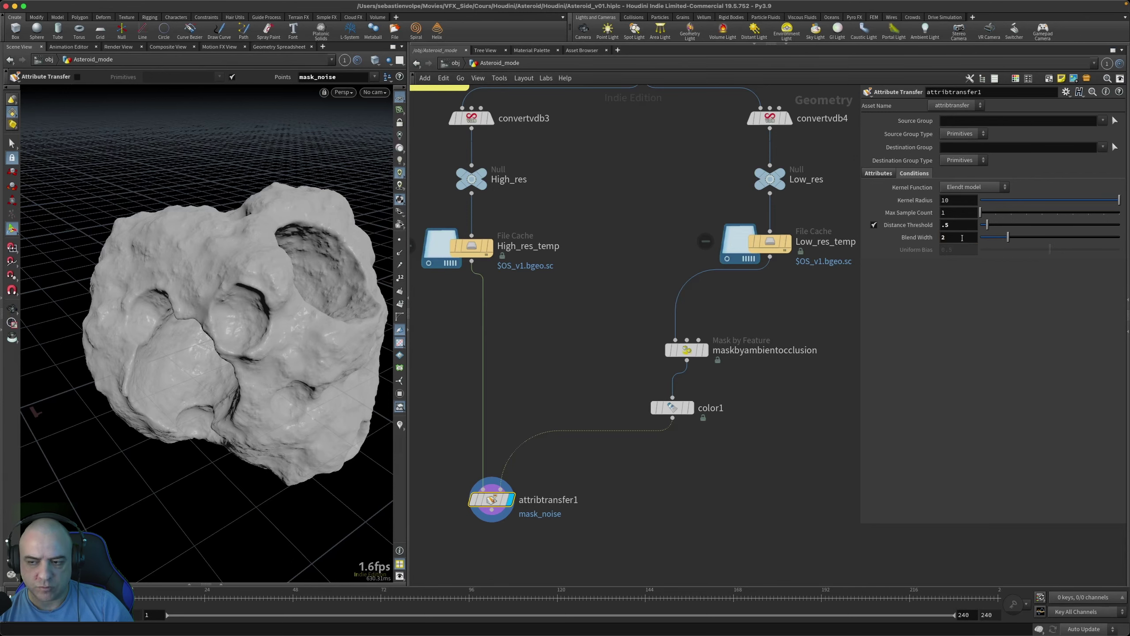
Step: Duplicate color1, wire the copy below attribtransfer1 and display it to visualize the transferred mask_noise
middle_click_drag(602, 461, 633, 382)
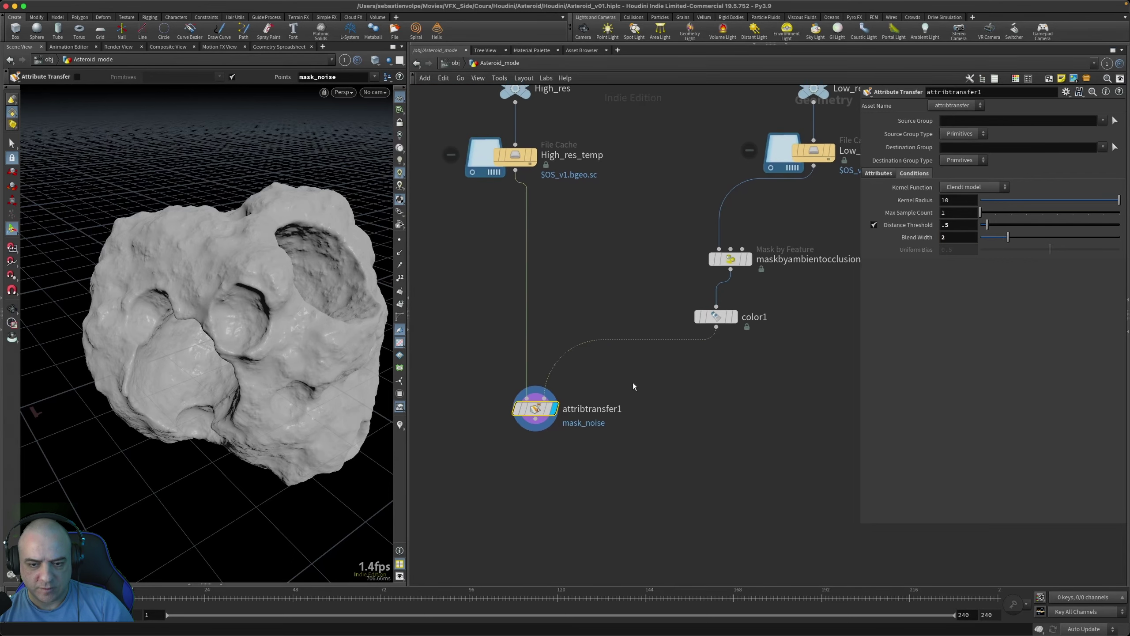
left_click(715, 317)
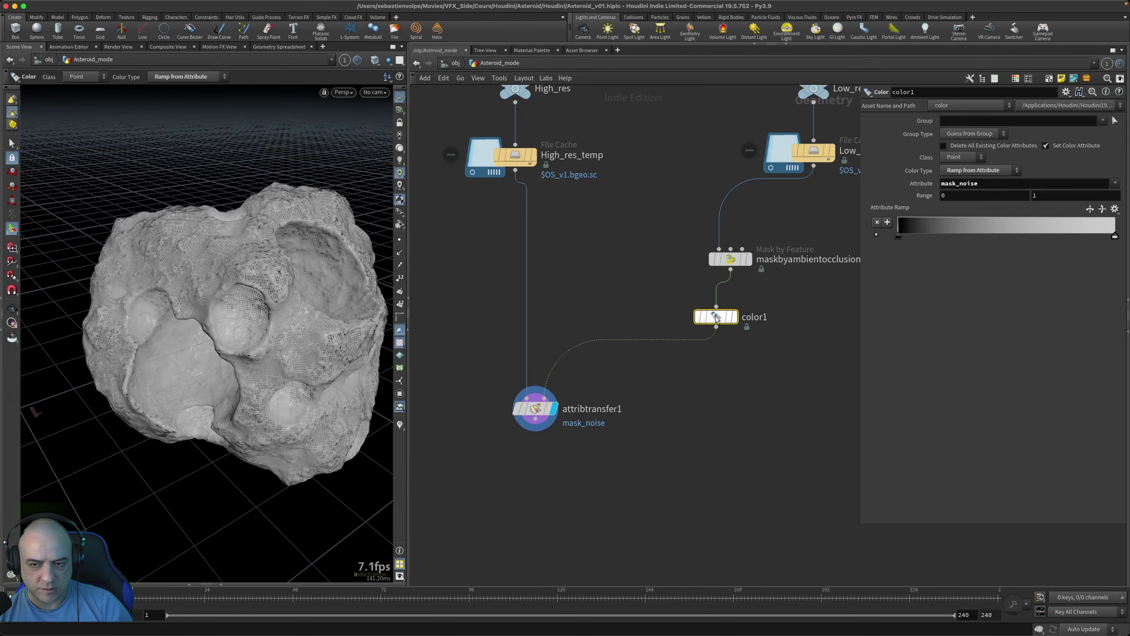
left_click_drag(716, 317, 515, 558)
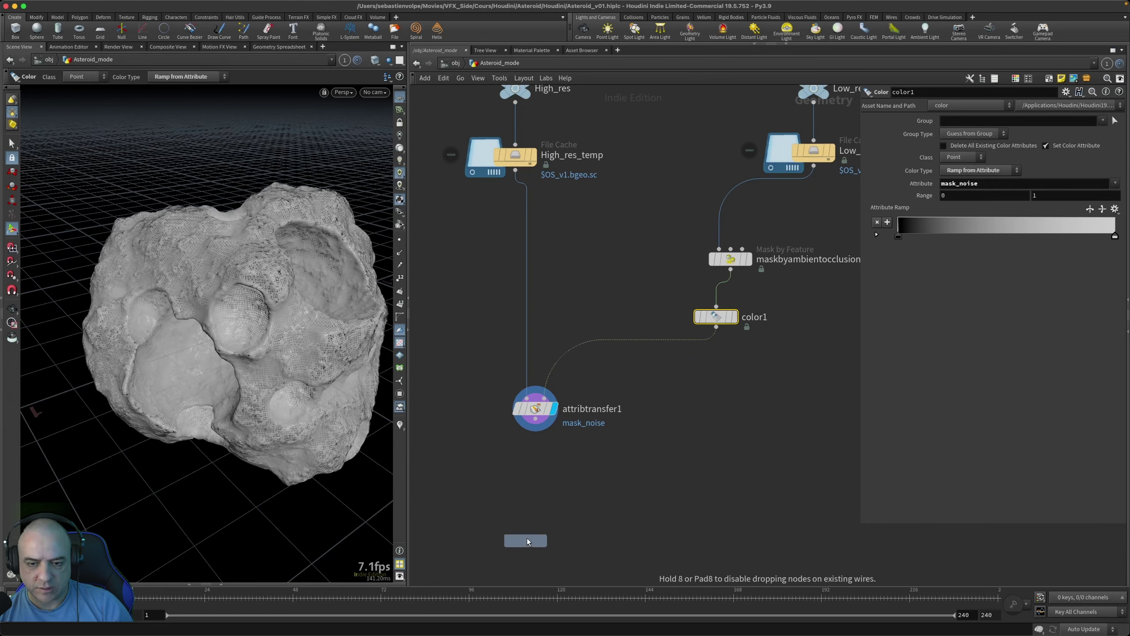
left_click_drag(551, 474, 542, 459)
mouse_move(535, 420)
left_mouse_down()
mouse_move(547, 544)
mouse_move(537, 534)
left_mouse_up()
key("r")
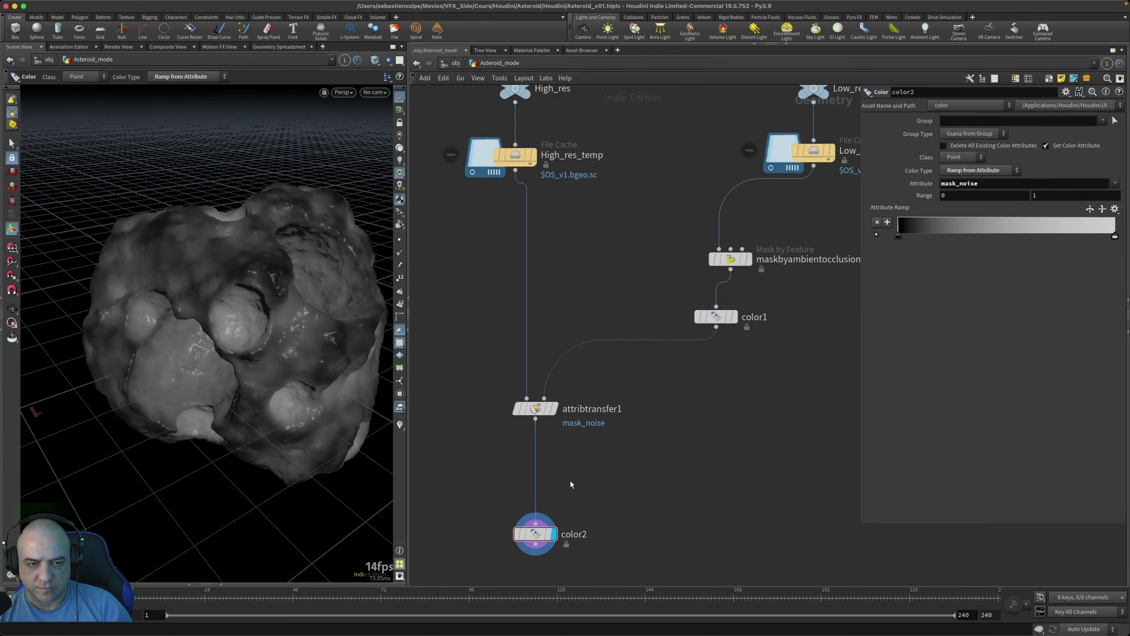
Step: Examine the transferred mask on the high-res asteroid close up around the boulders and crevices
right_click_drag(321, 348, 425, 329, "alt")
left_click_drag(243, 318, 273, 267, "alt")
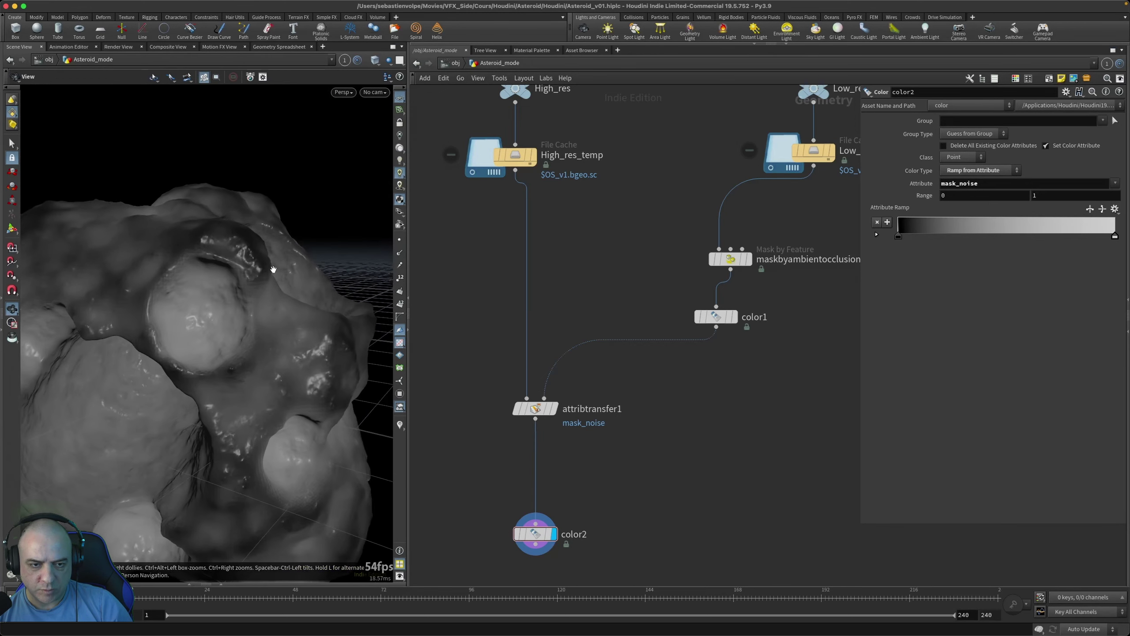
right_click_drag(272, 268, 337, 267, "alt")
left_click_drag(336, 267, 308, 333)
right_click_drag(156, 309, 293, 306)
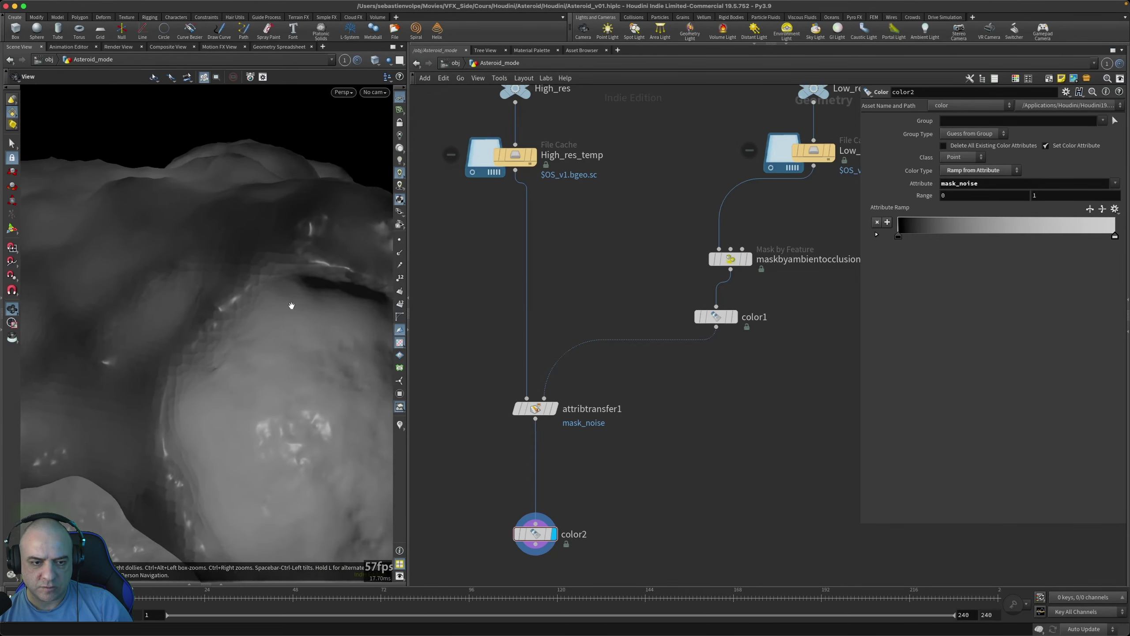
left_click_drag(292, 305, 227, 303)
key("Return")
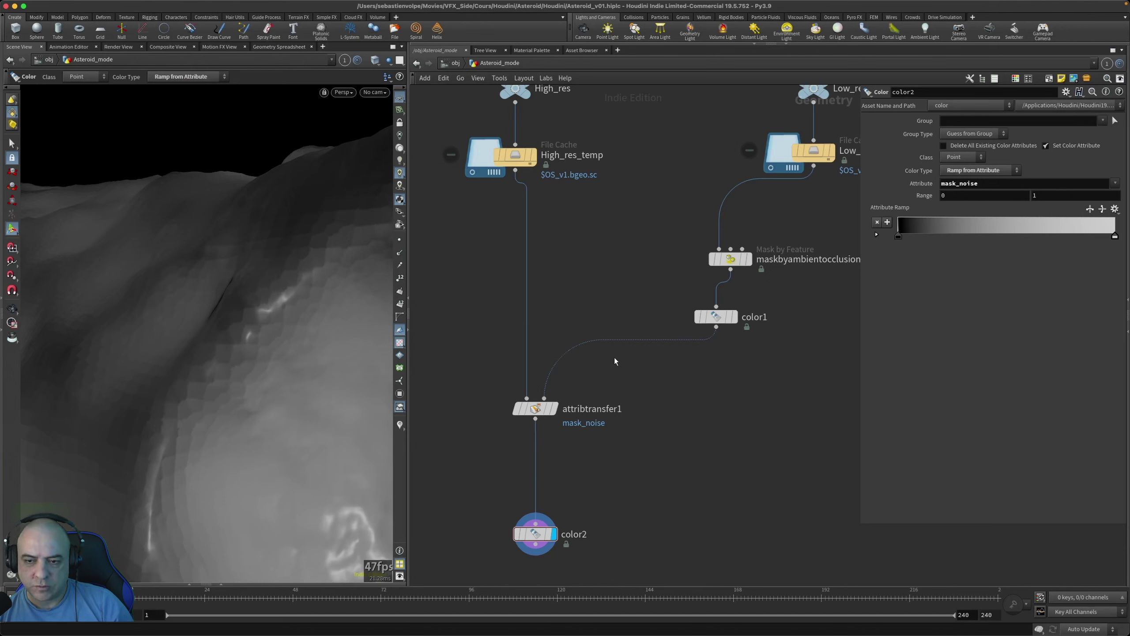
Step: Display color1 and attribtransfer1 in turn with the wireframe overlay on to compare the low-res and high-res meshes
left_click(718, 318)
key("r")
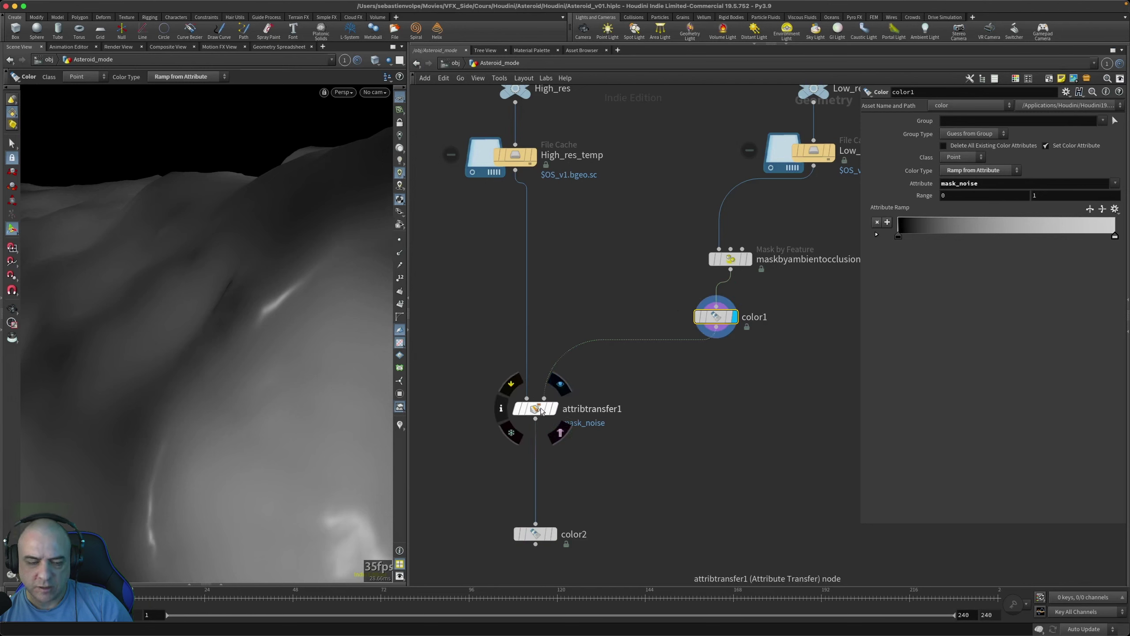
key("shift+w")
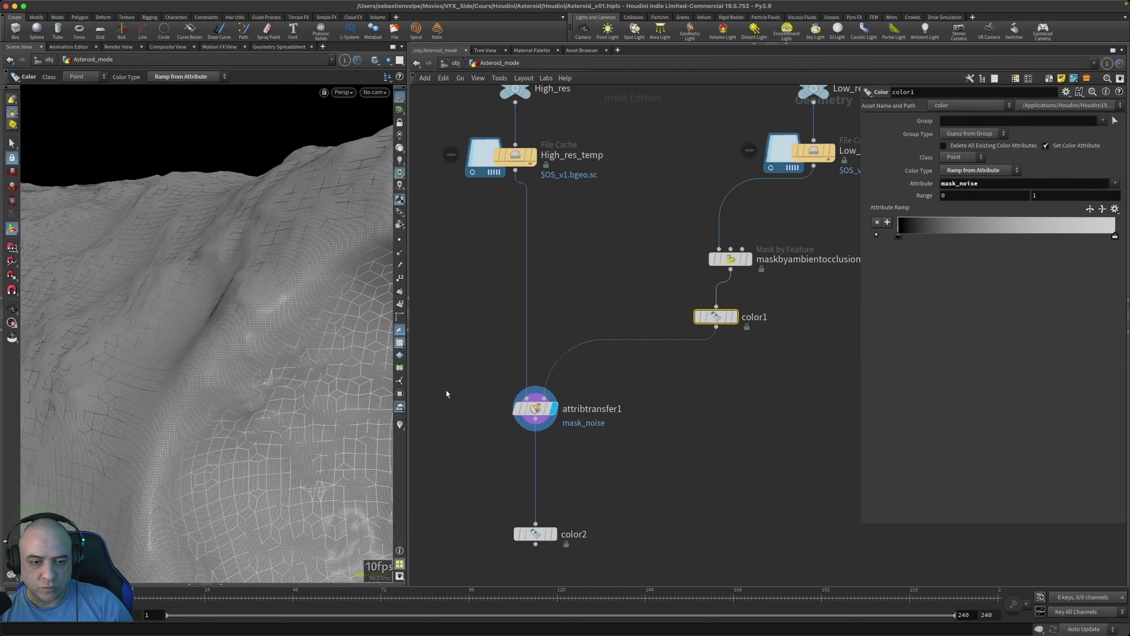
left_click(598, 431)
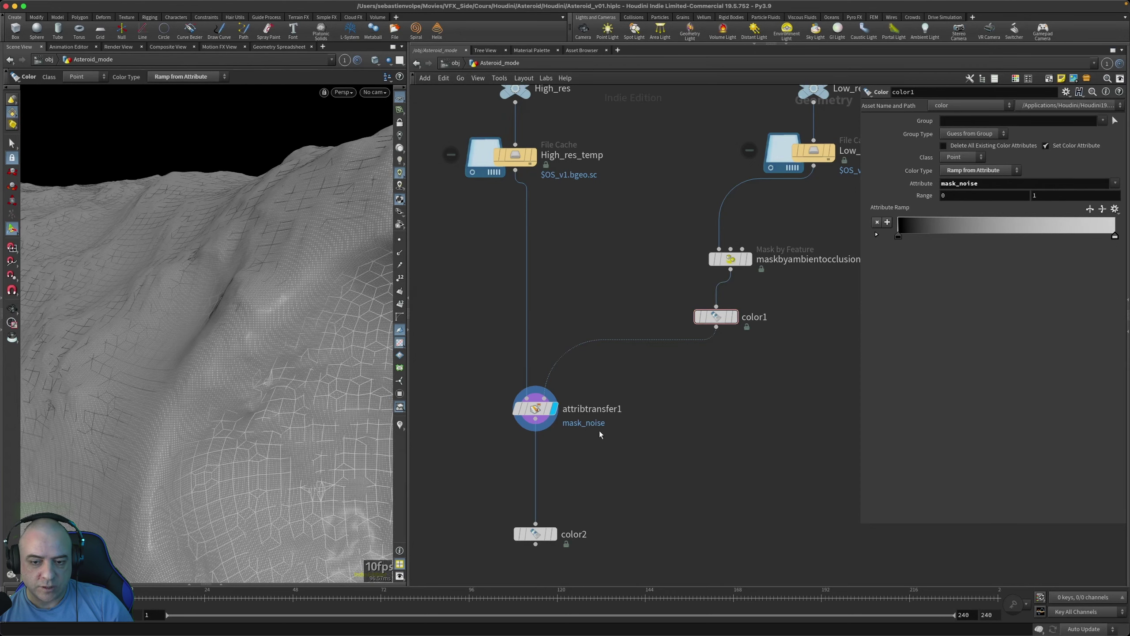
Step: Display color2 and examine the transferred mask on the high-res asteroid around the boulder's crevice
left_click(554, 534)
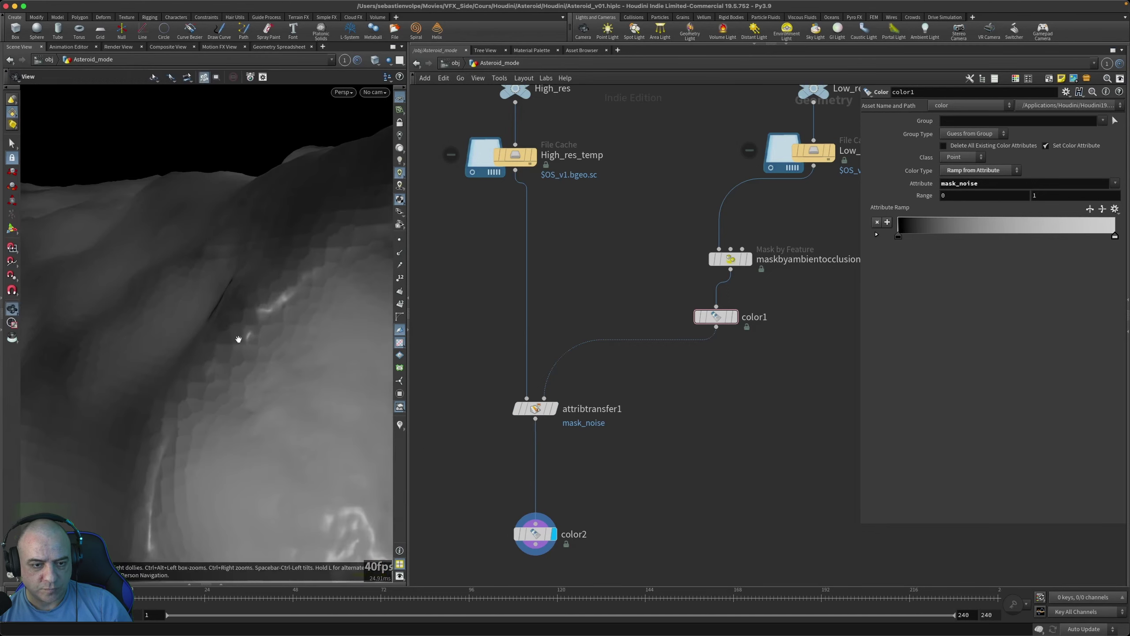
right_click_drag(239, 338, 209, 349, "alt")
left_click_drag(210, 349, 233, 304, "alt")
right_click_drag(234, 304, 202, 335, "alt")
left_click_drag(203, 336, 211, 327, "alt")
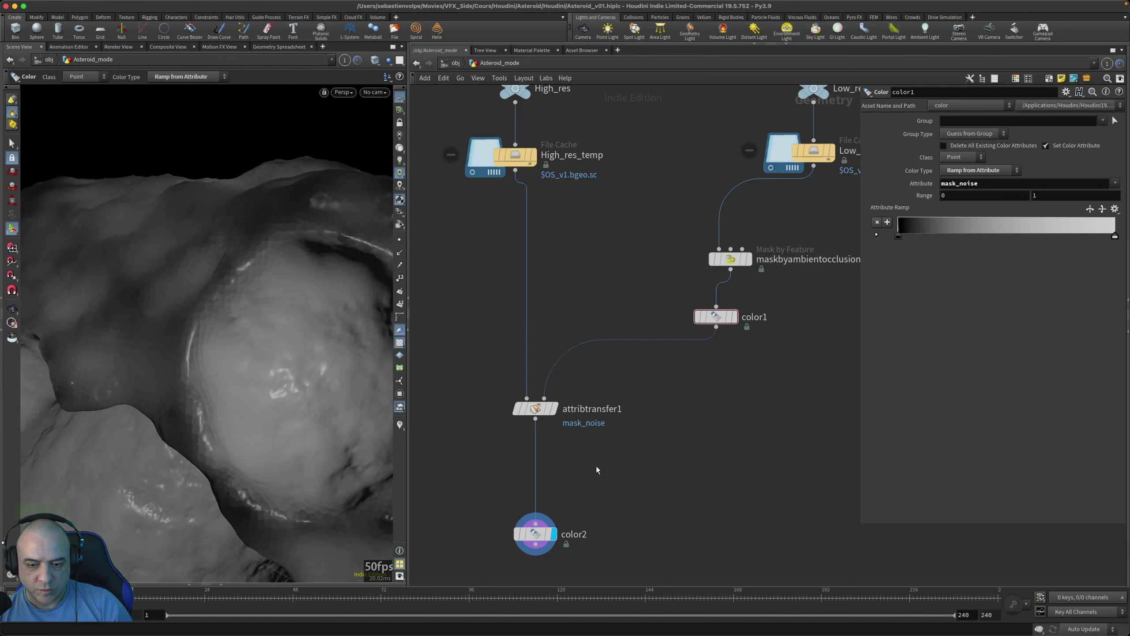
Step: Insert an Attribute Blur node between attribtransfer1 and color2 and set it to blur only the mask_noise attribute
left_click_drag(591, 468, 525, 465)
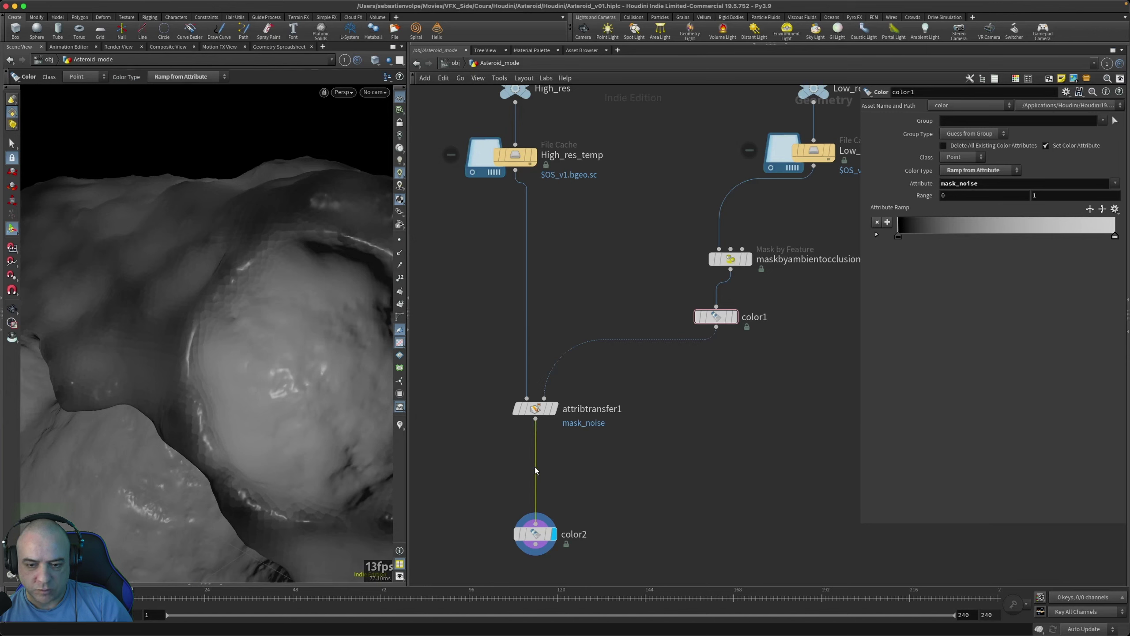
key("Tab")
type("attb")
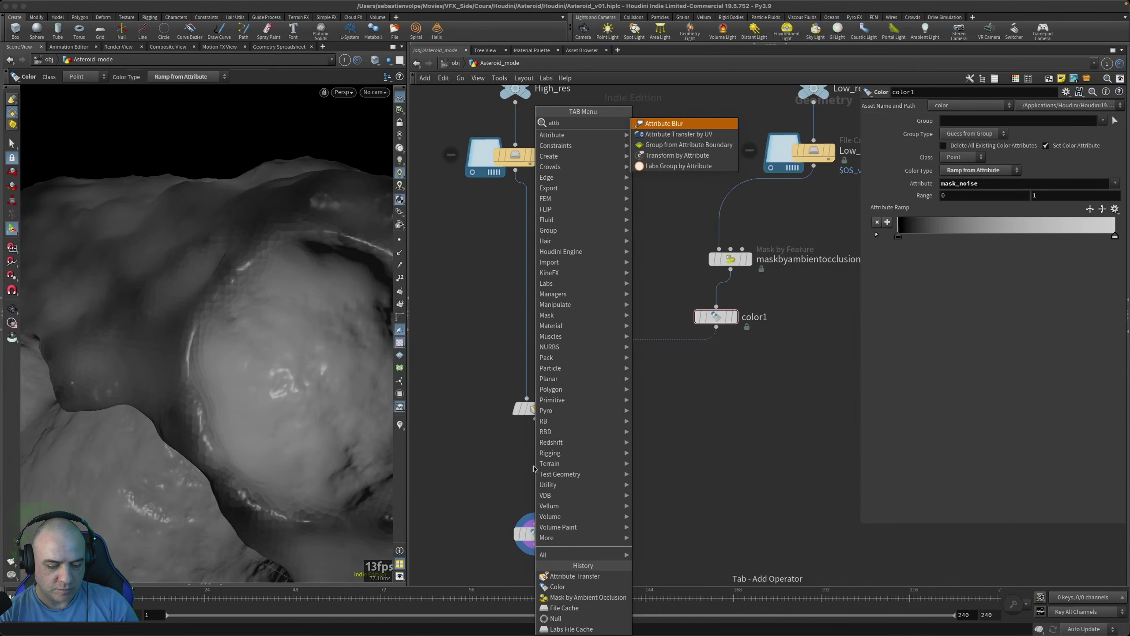
key("Return")
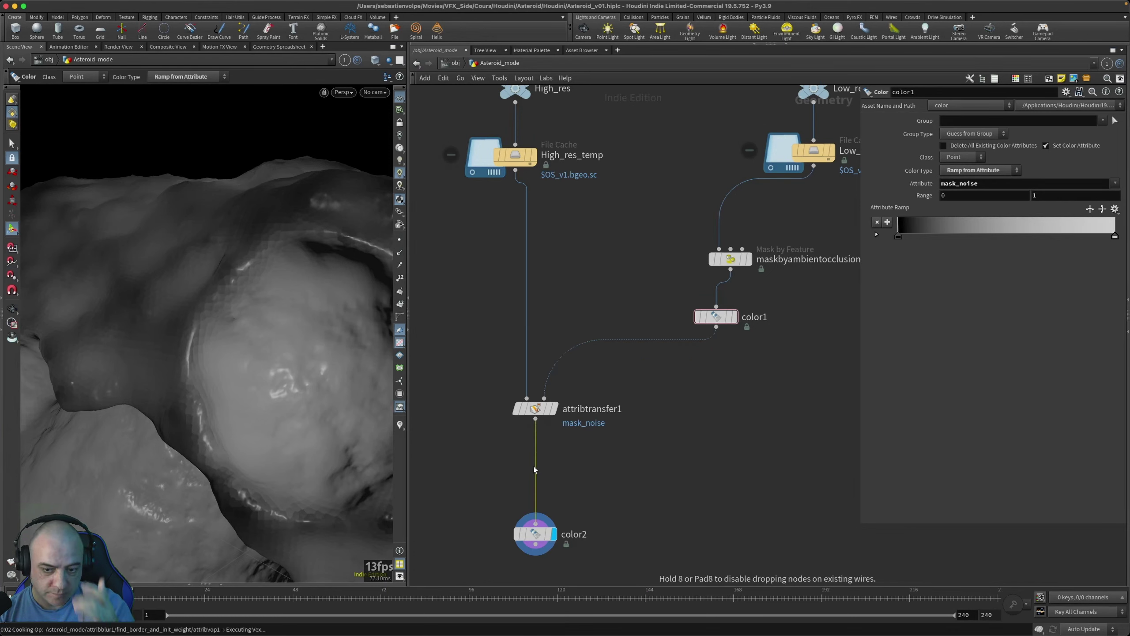
left_click(533, 467)
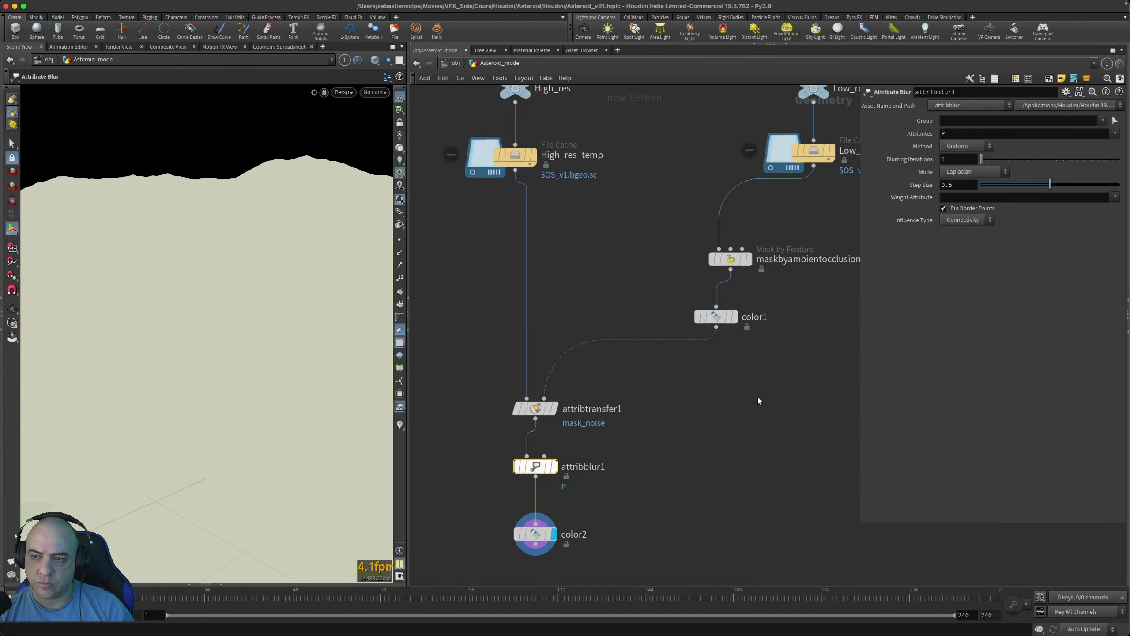
left_click(950, 133)
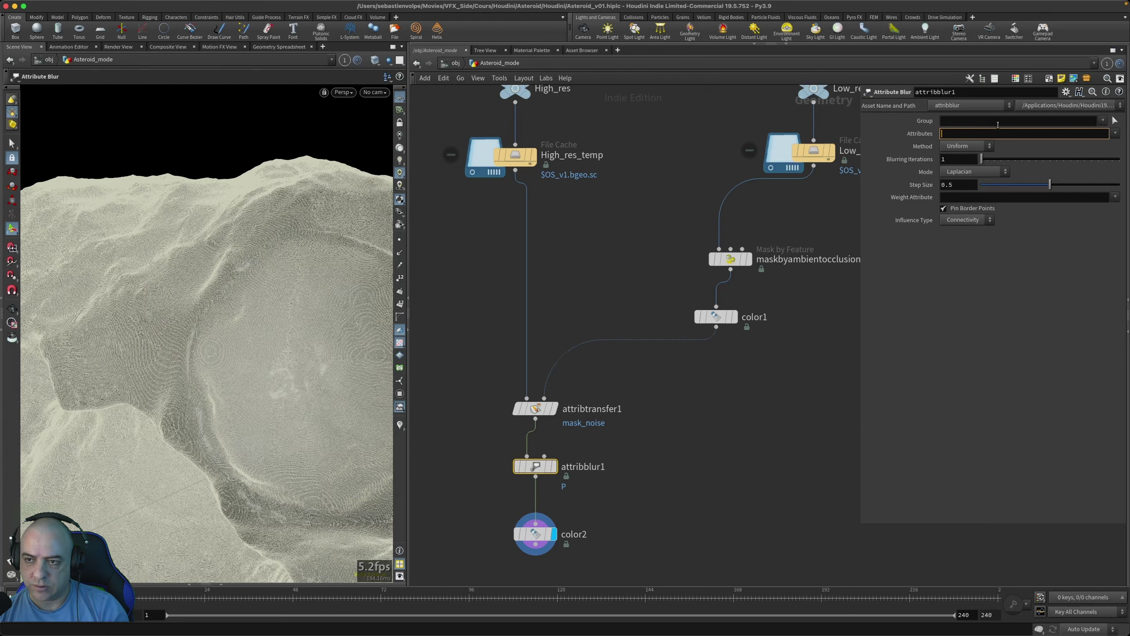
left_click(1116, 133)
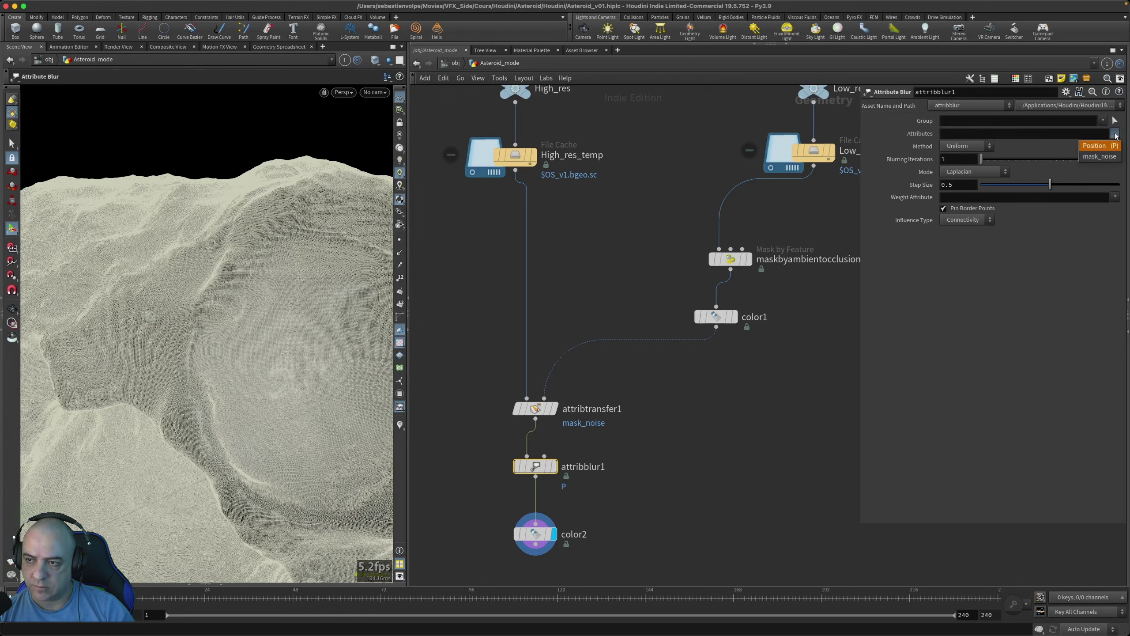
left_click(1098, 157)
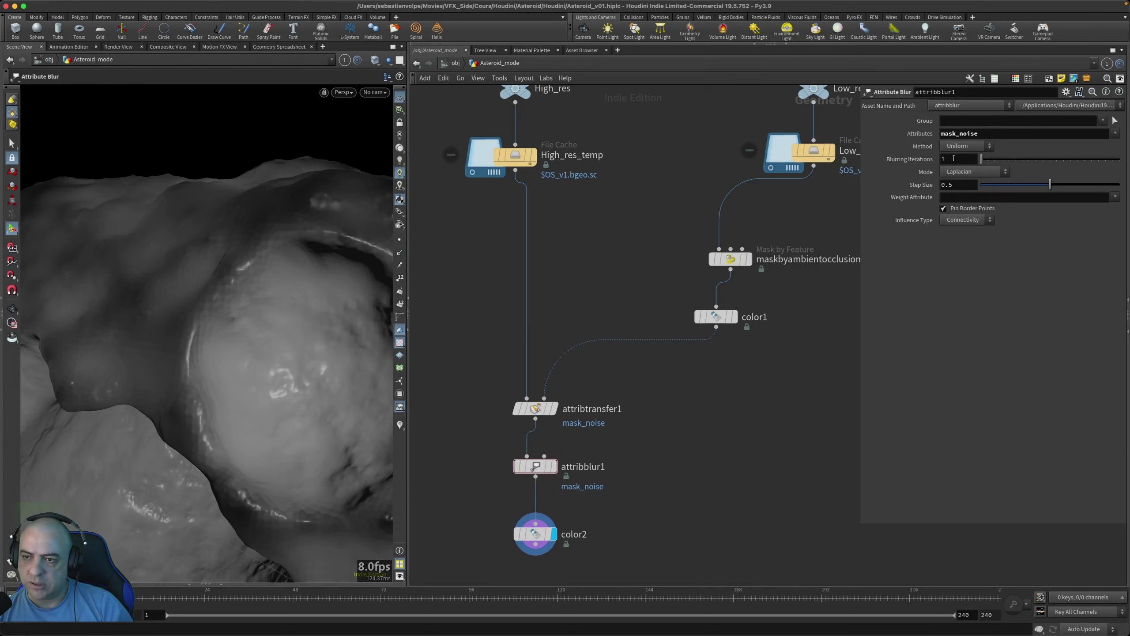
Step: Set the Attribute Blur's Blurring Iterations to 20 and check the mask around the boulder
left_click(967, 158)
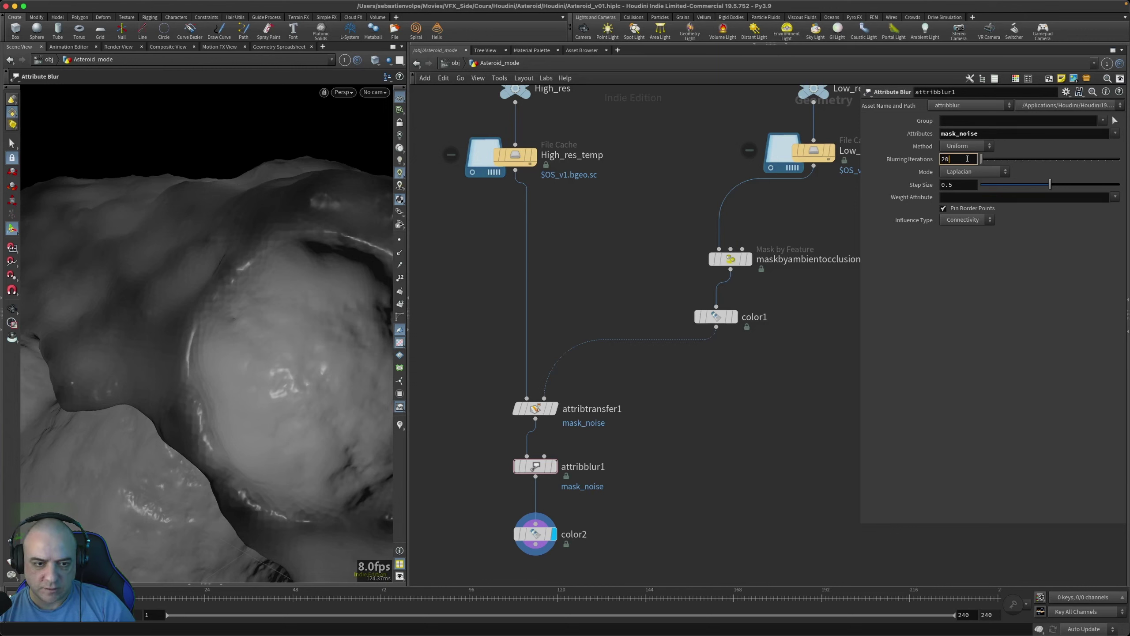
key("Return")
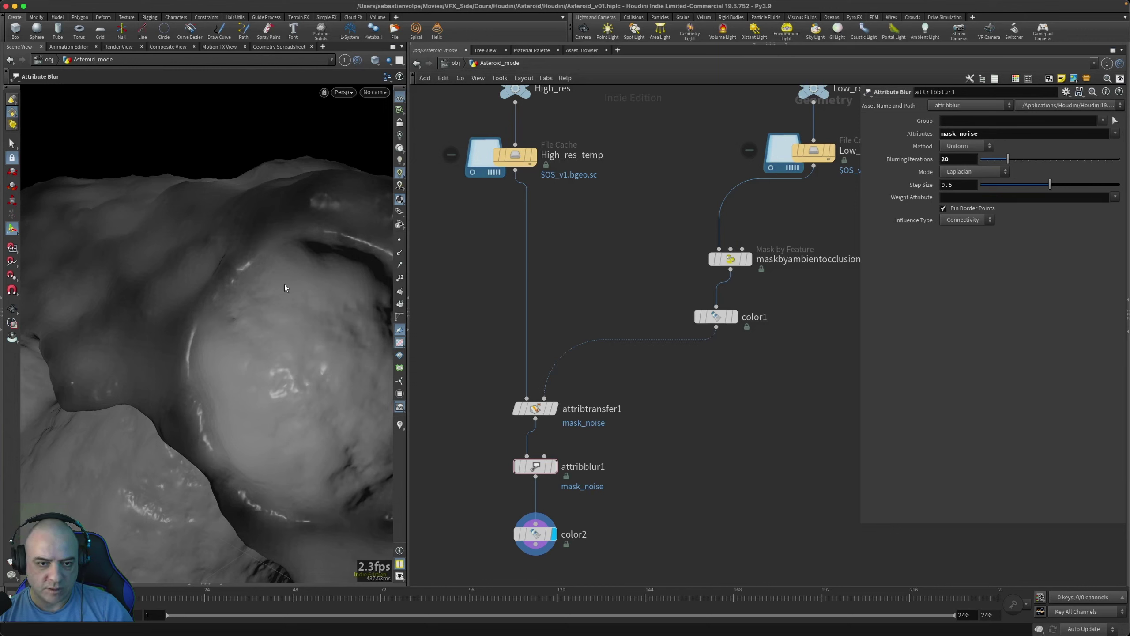
left_click_drag(286, 288, 265, 268, "alt")
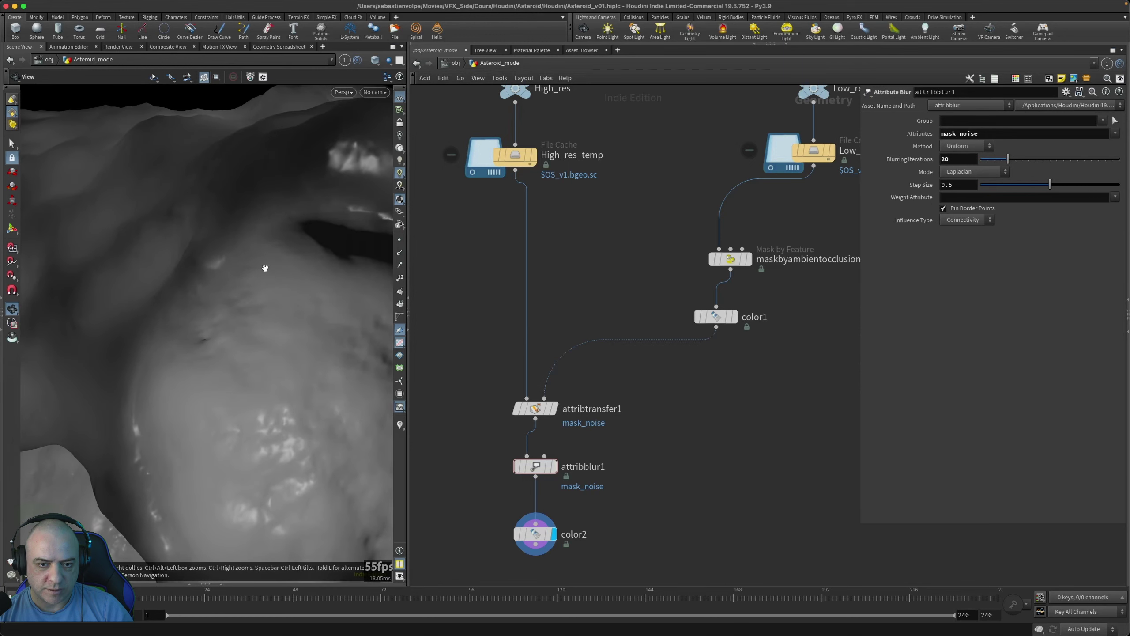
key("Return")
Step: Raise the Attribute Blur's Blurring Iterations to 30 and check the mask on a wider part of the asteroid
left_click(958, 158)
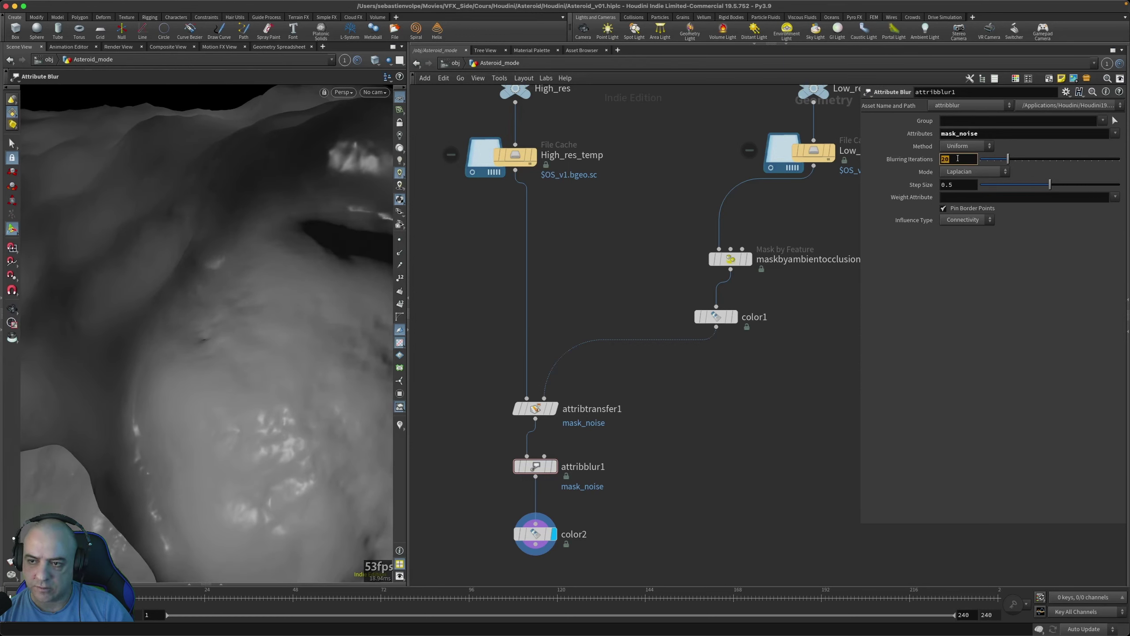
type("30")
key("Return")
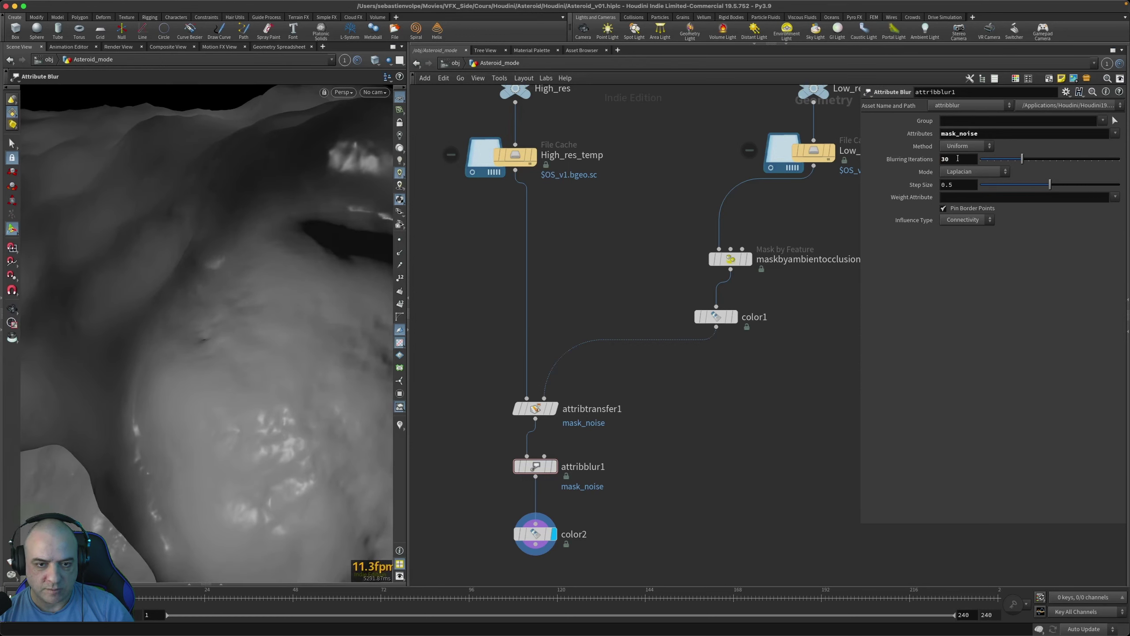
key("Escape")
left_click_drag(378, 285, 356, 331)
key("Return")
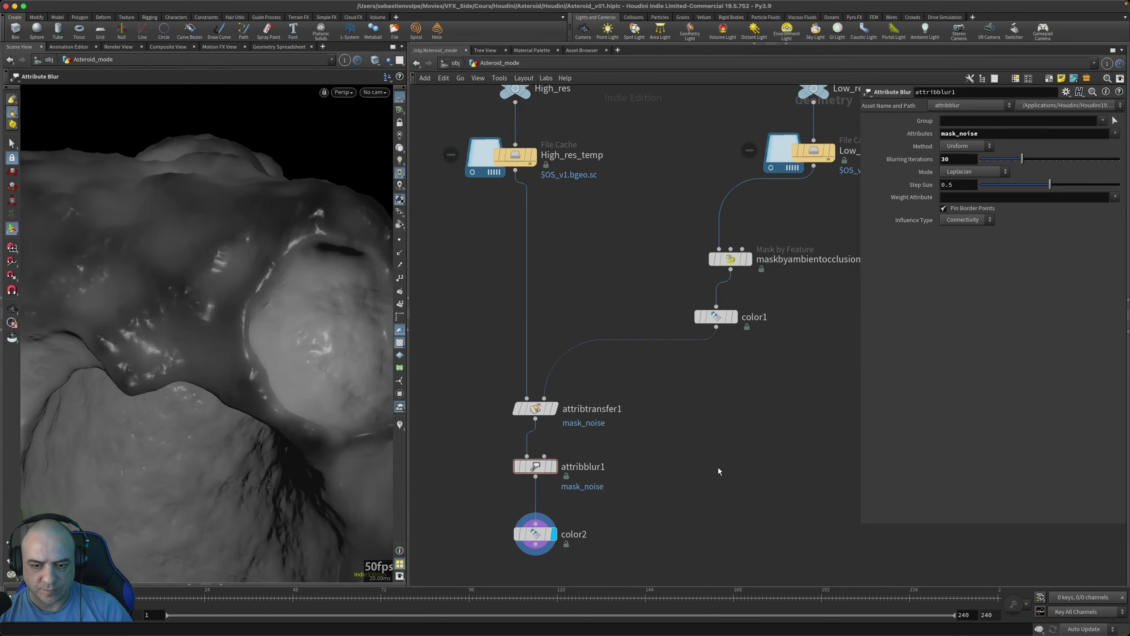
Step: Try 40 Blurring Iterations on the Attribute Blur and inspect the mask across the asteroid's surface
left_click(956, 160)
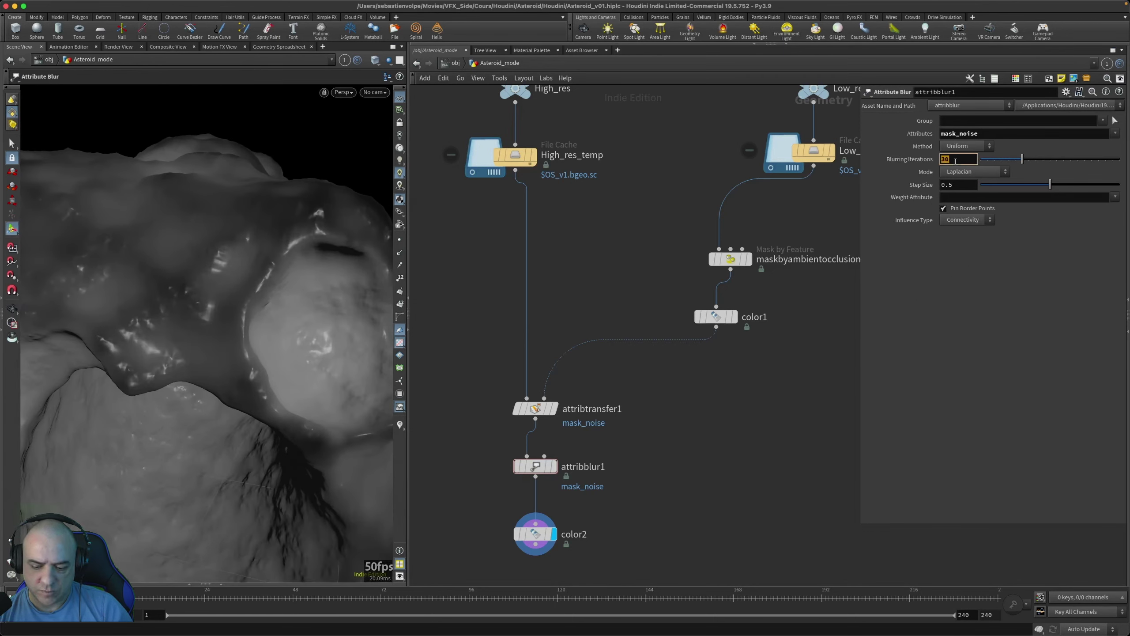
type("40")
key("Return")
key("Escape")
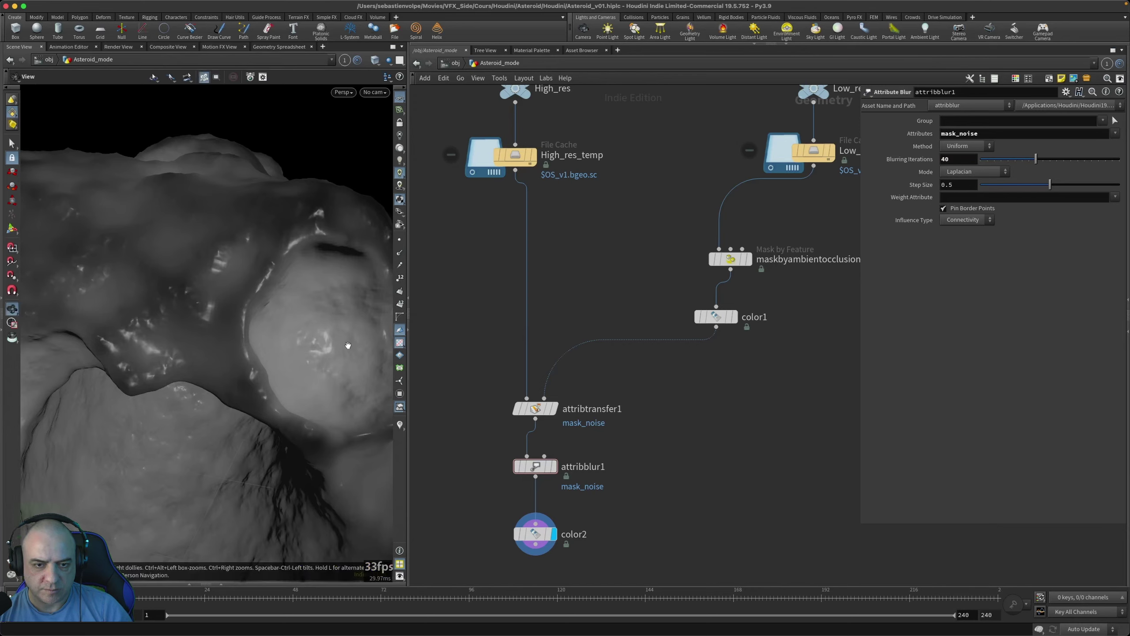
left_click_drag(348, 345, 166, 326)
right_click_drag(167, 325, 199, 339)
left_click_drag(199, 338, 225, 406)
Step: Undo the last parameter changes on the Attribute Blur and review the mask on the whole asteroid
key("super+z")
key("super+z")
key("super+z")
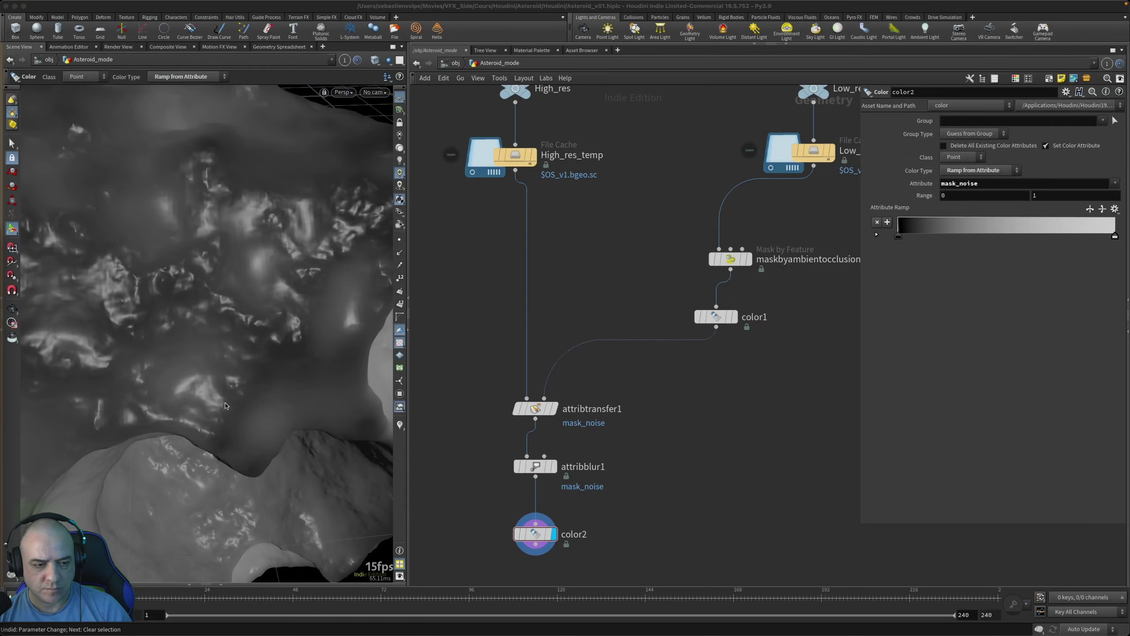
key("Escape")
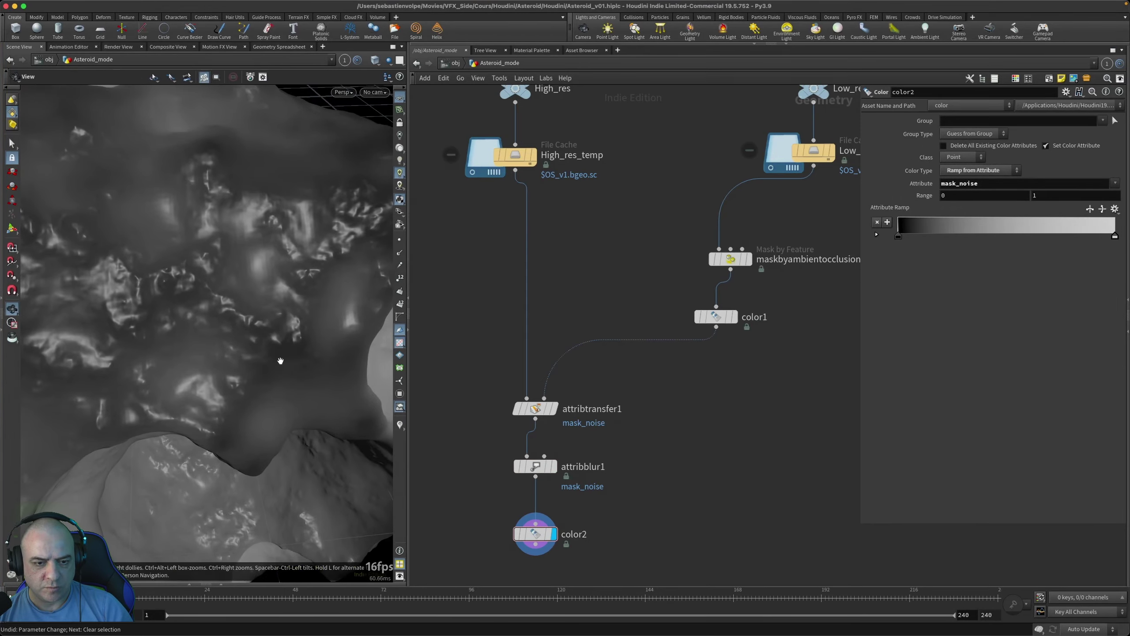
right_click_drag(280, 361, 209, 362)
left_click_drag(209, 362, 160, 351)
right_click_drag(160, 351, 216, 369)
Step: Add an Attribute VOP node below color2, fed by color2's output
middle_click_drag(548, 571, 548, 458)
key("Tab")
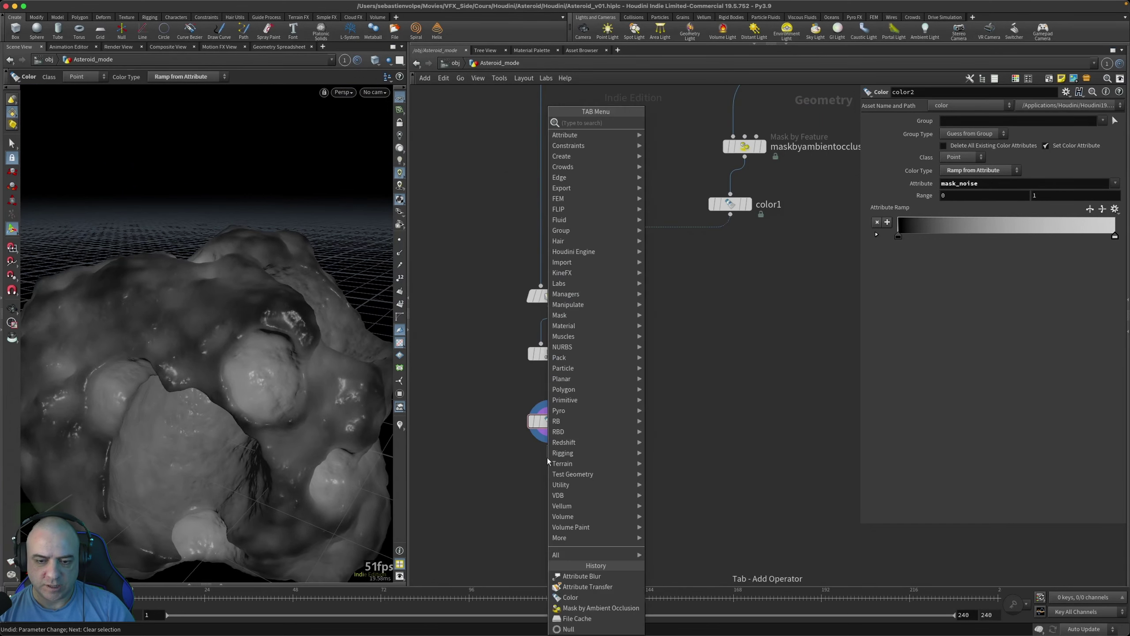
type("attv")
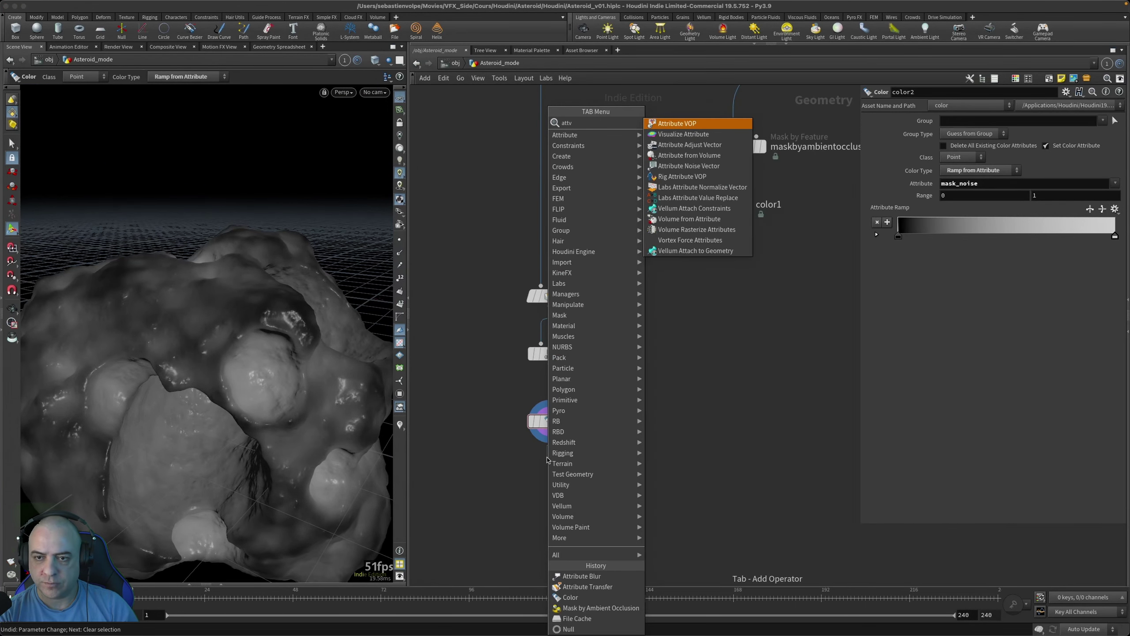
key("Return")
left_click(547, 458)
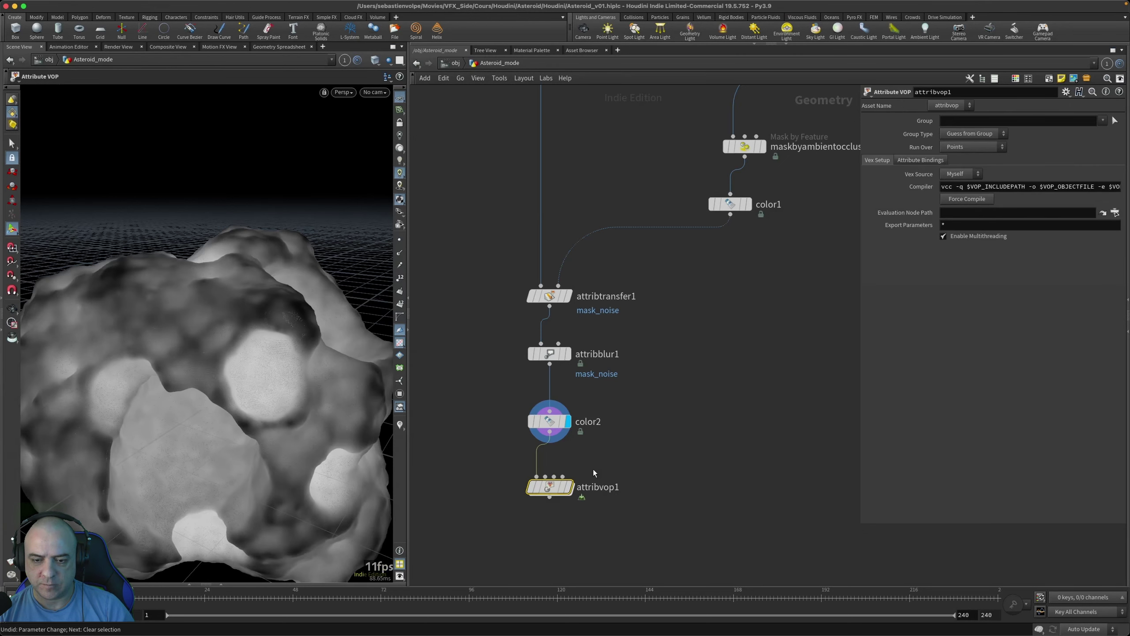
Step: Rename the Attribute VOP as noise and display it with color2 bypassed
left_click(597, 485)
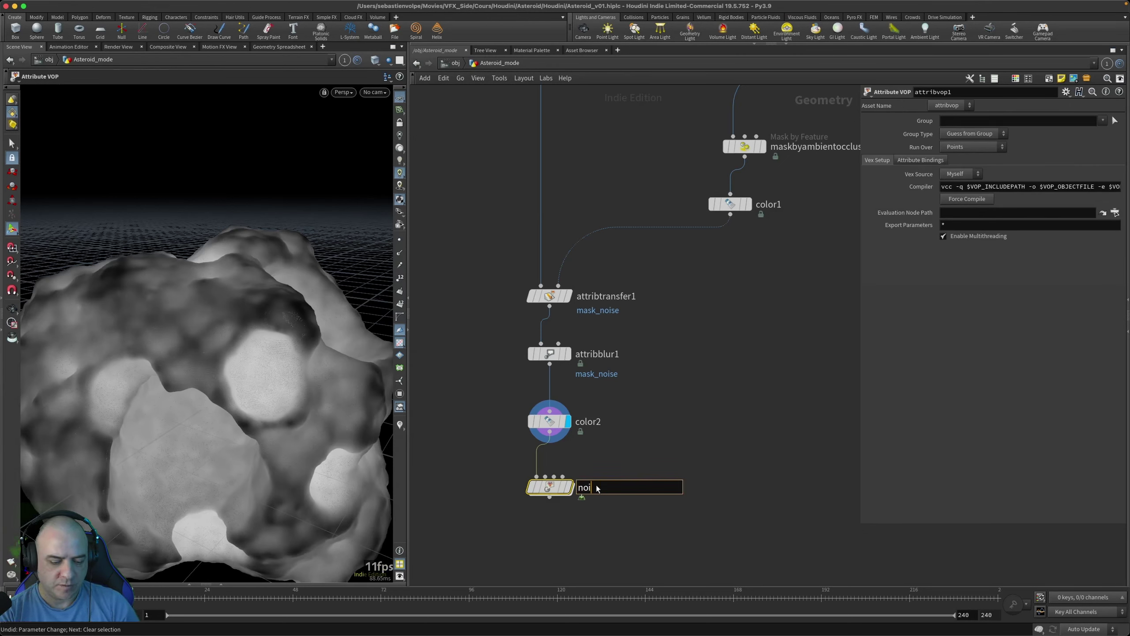
type("noise")
key("Return")
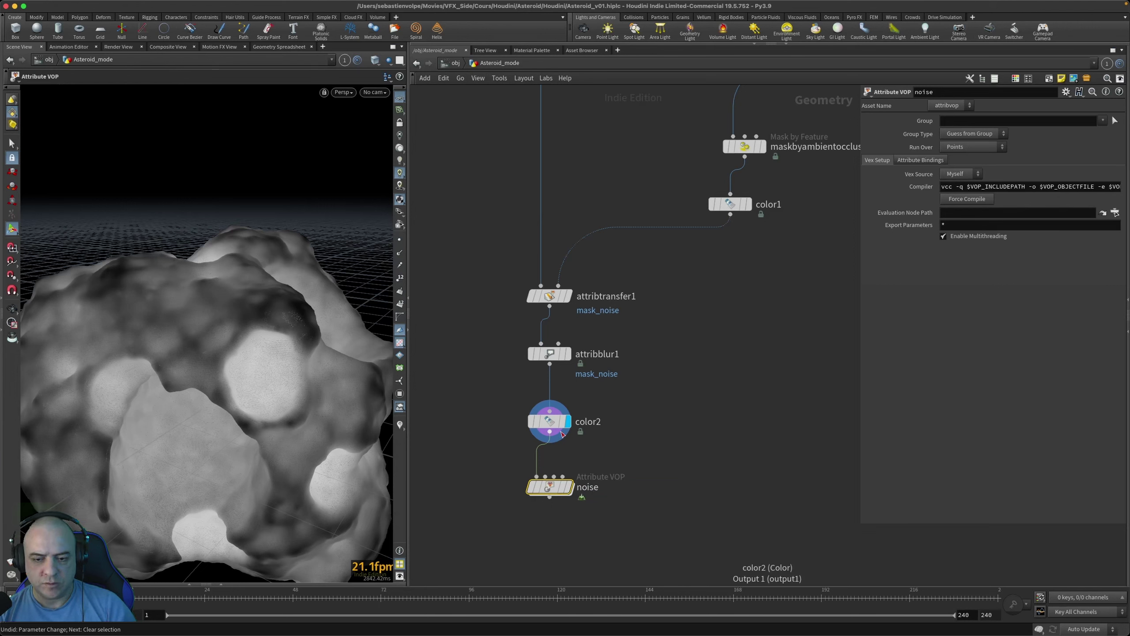
left_click(569, 487)
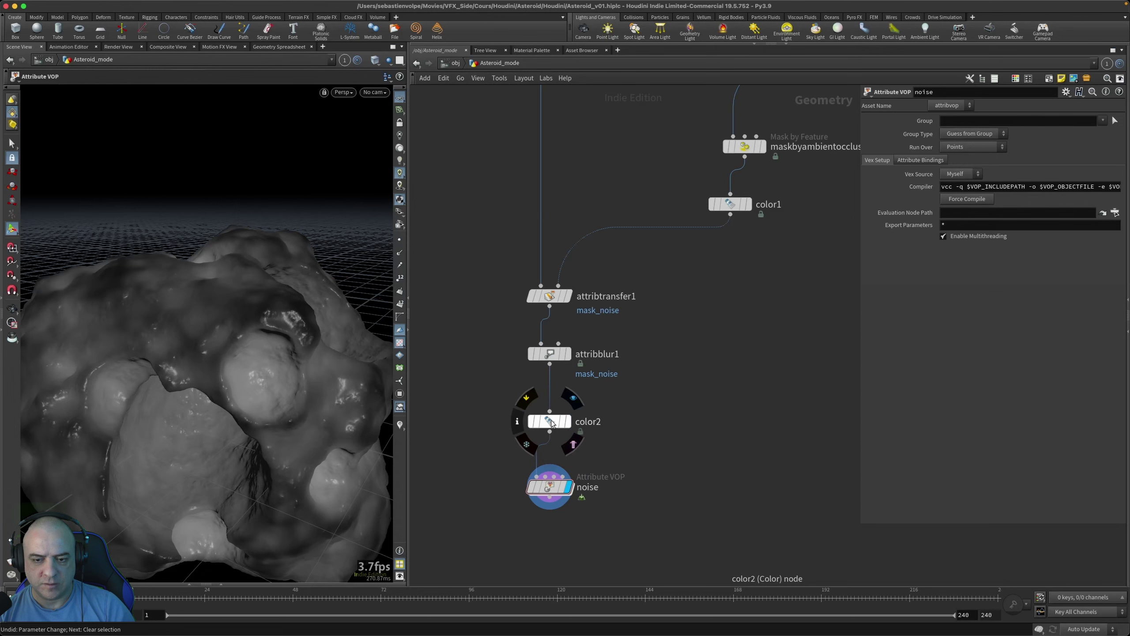
left_click(527, 400)
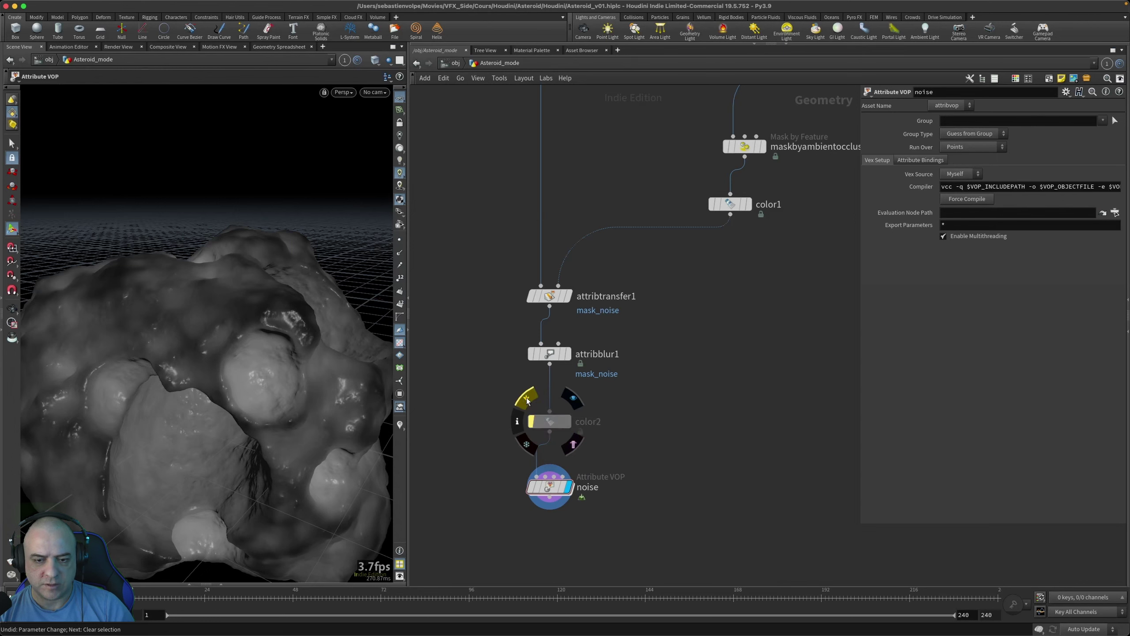
Step: Inside the noise VOP, add a Turbulent Noise node fed by geometryvopglobal1's P and place it between the global and output nodes
double_click(550, 485)
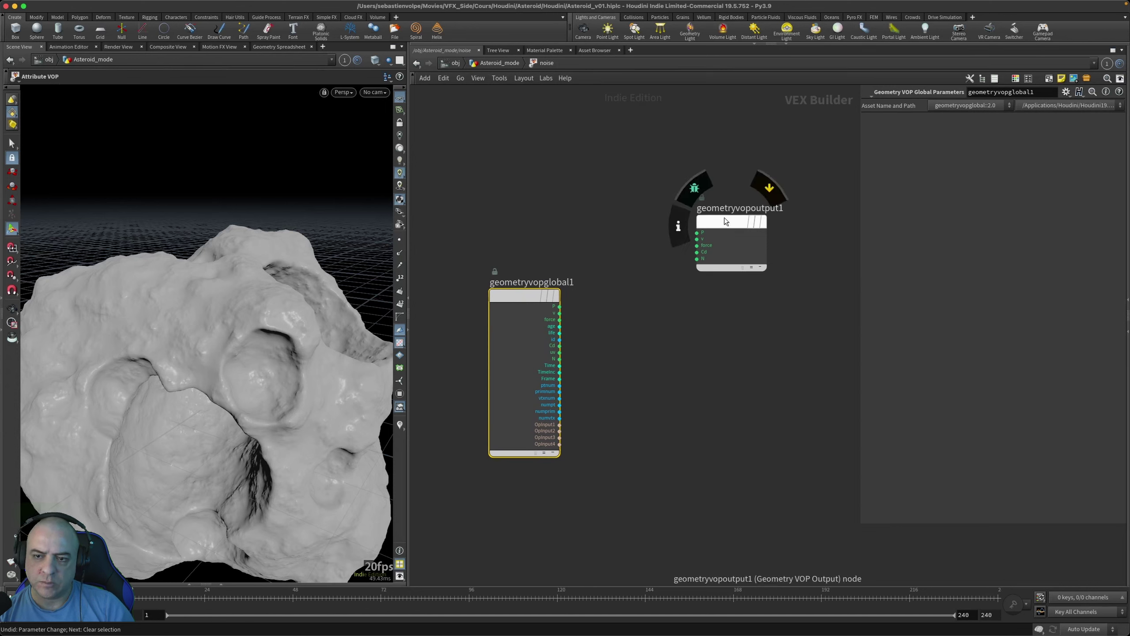
left_click_drag(724, 221, 770, 311)
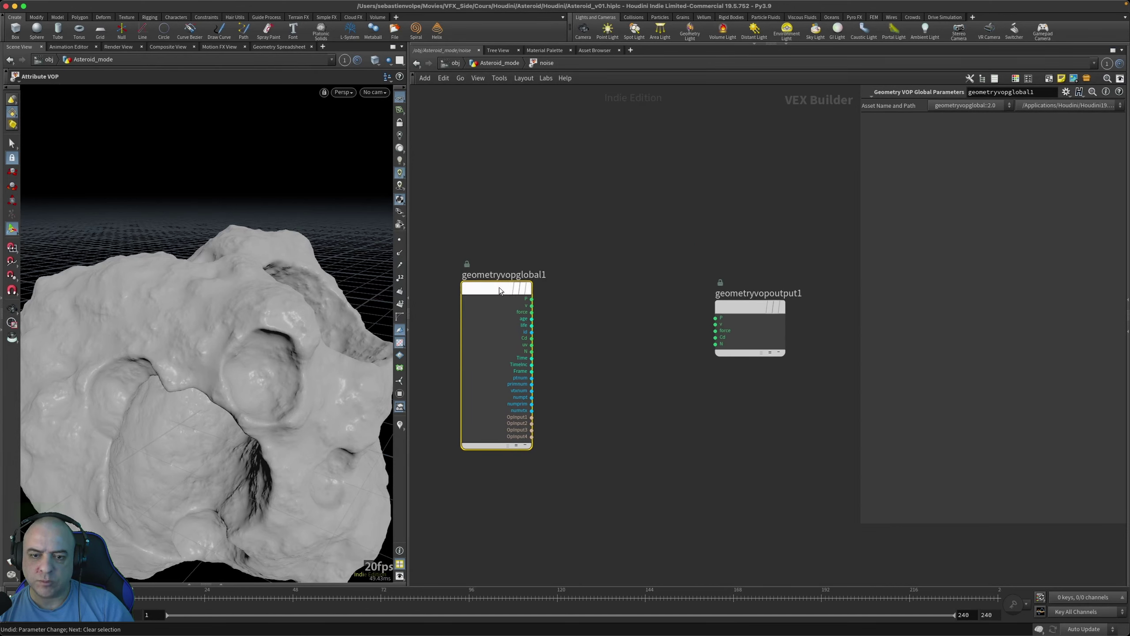
mouse_move(496, 289)
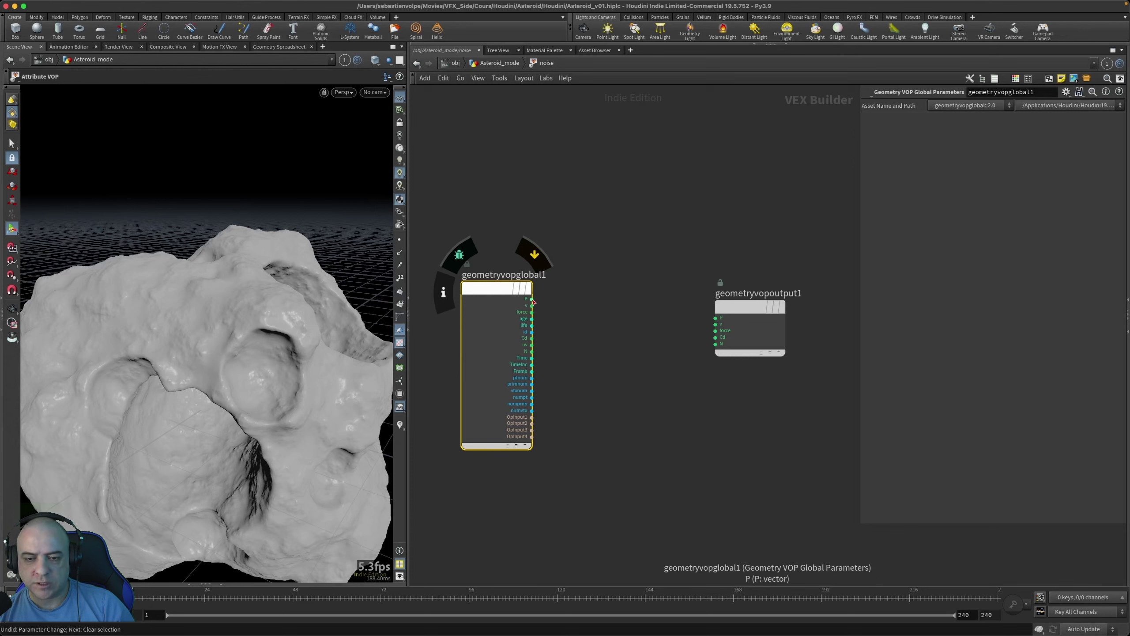
left_click_drag(532, 301, 619, 387)
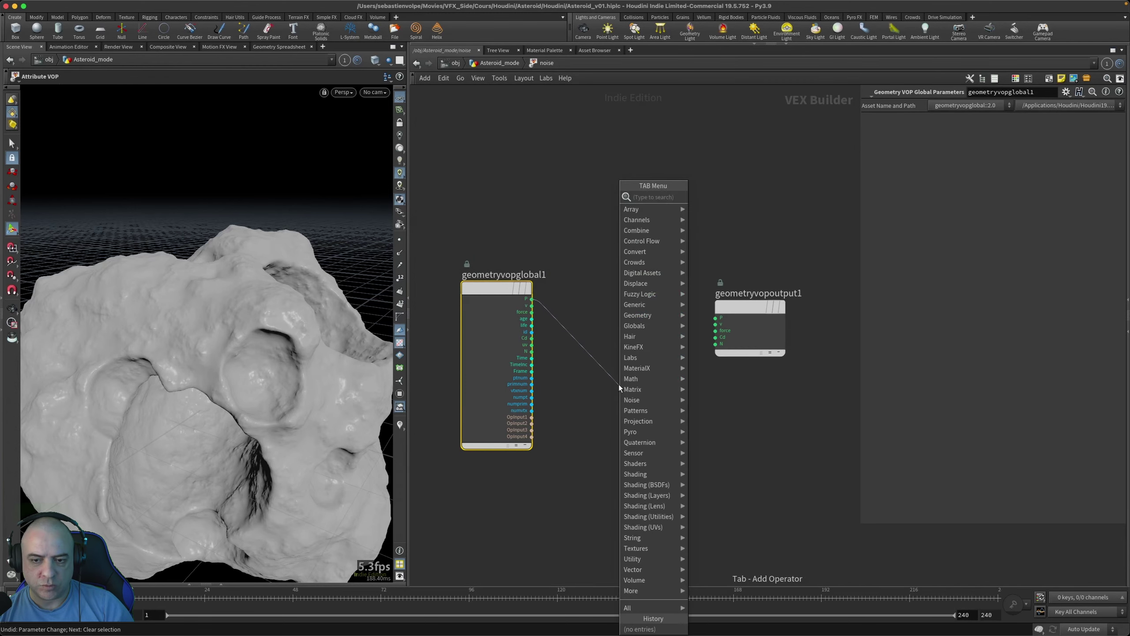
type("t")
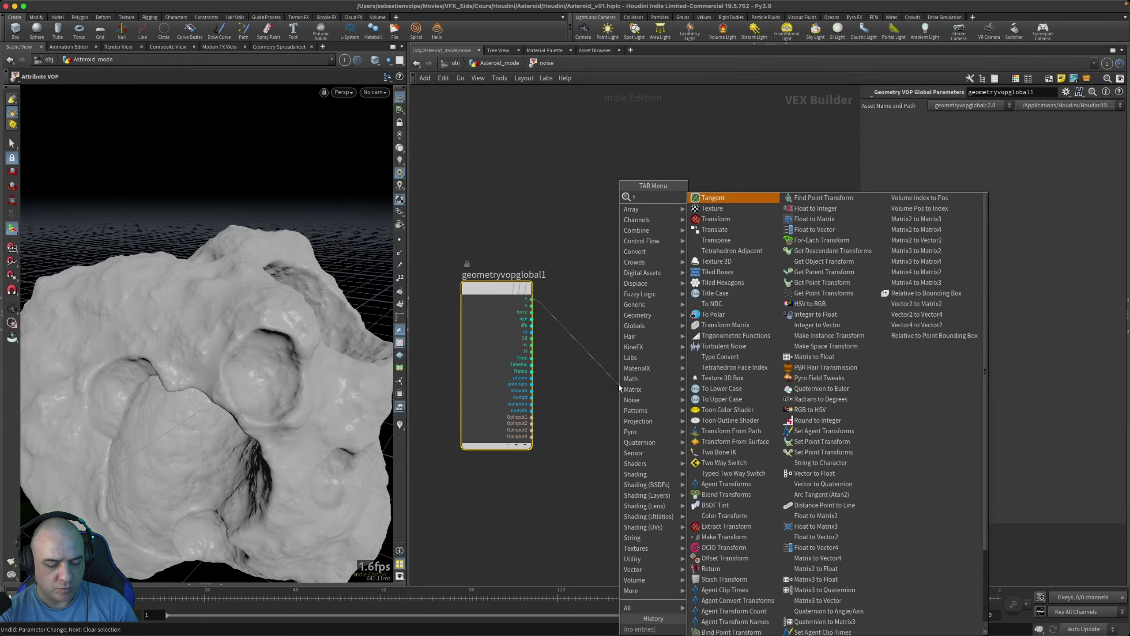
type("urbno")
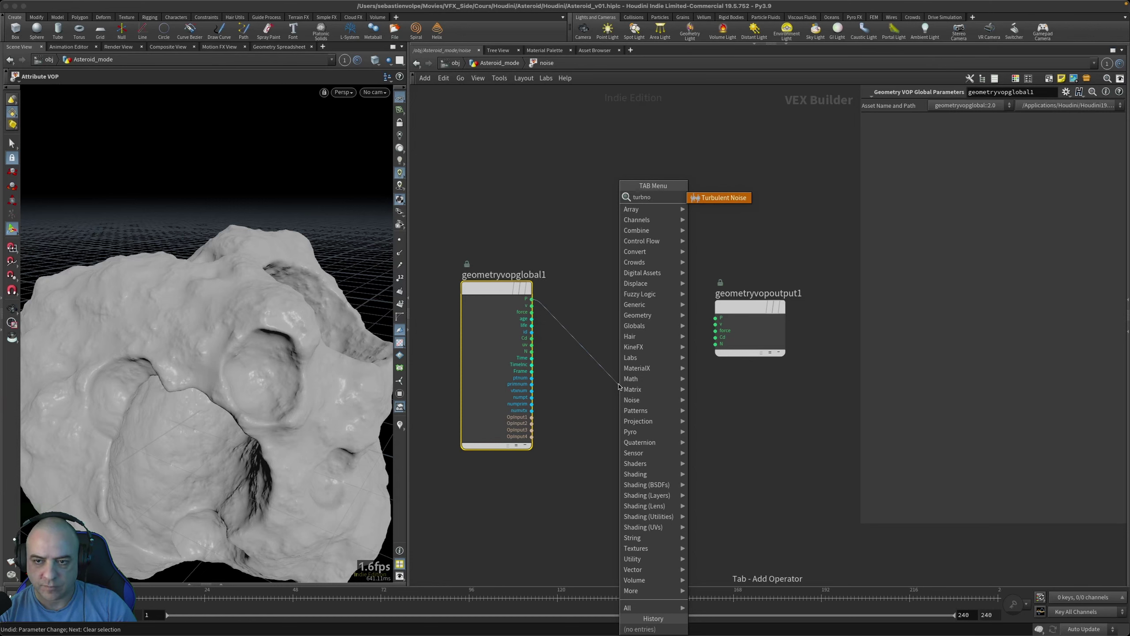
key("Return")
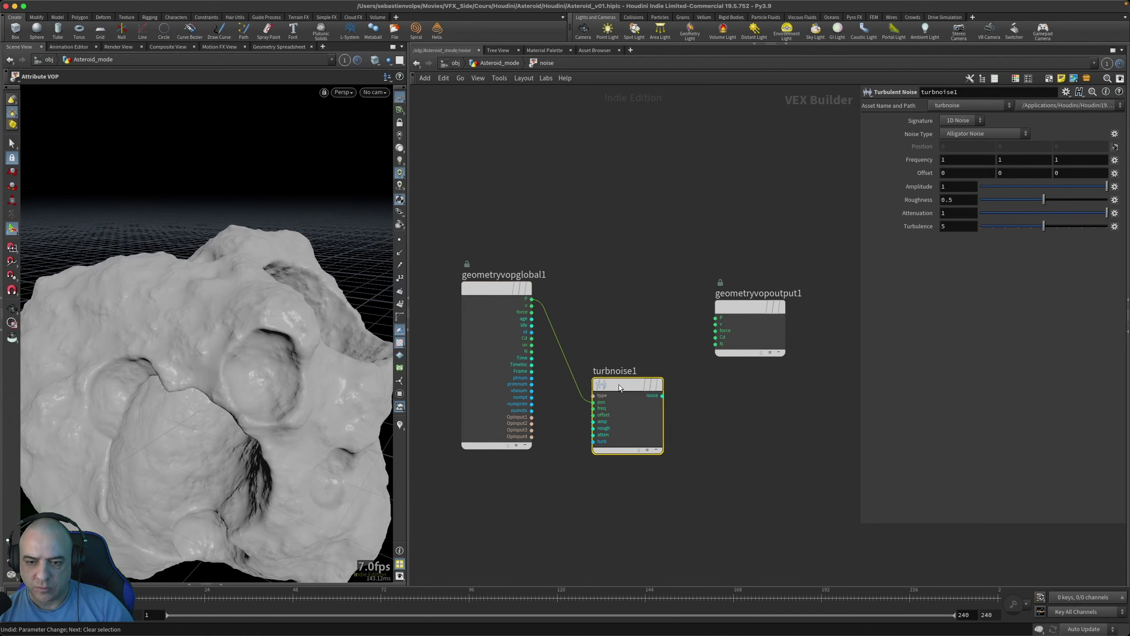
left_click(622, 418)
Step: Add an Add node between the global and output nodes, fed by geometryvopglobal1's P
left_click_drag(731, 310, 748, 299)
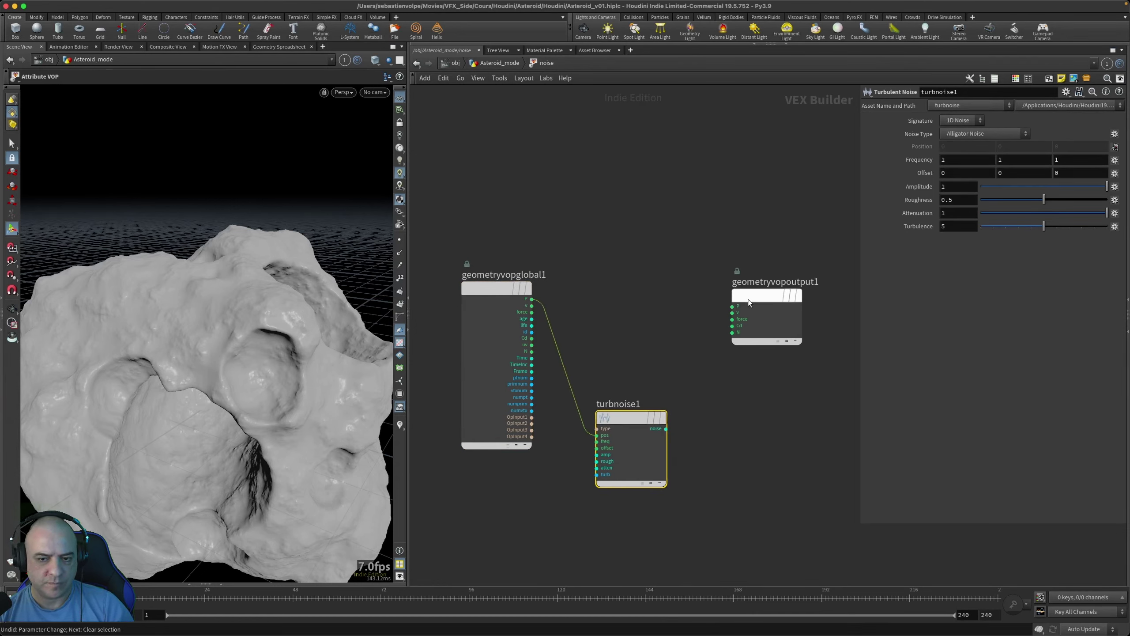
left_click_drag(532, 300, 621, 306)
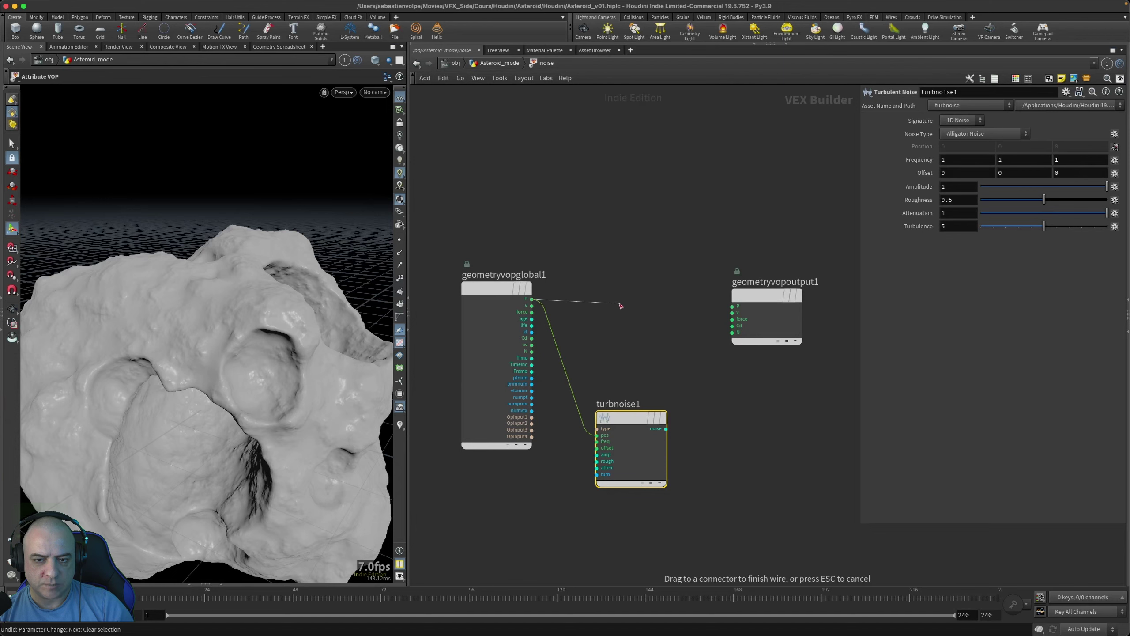
key("Tab")
type("add")
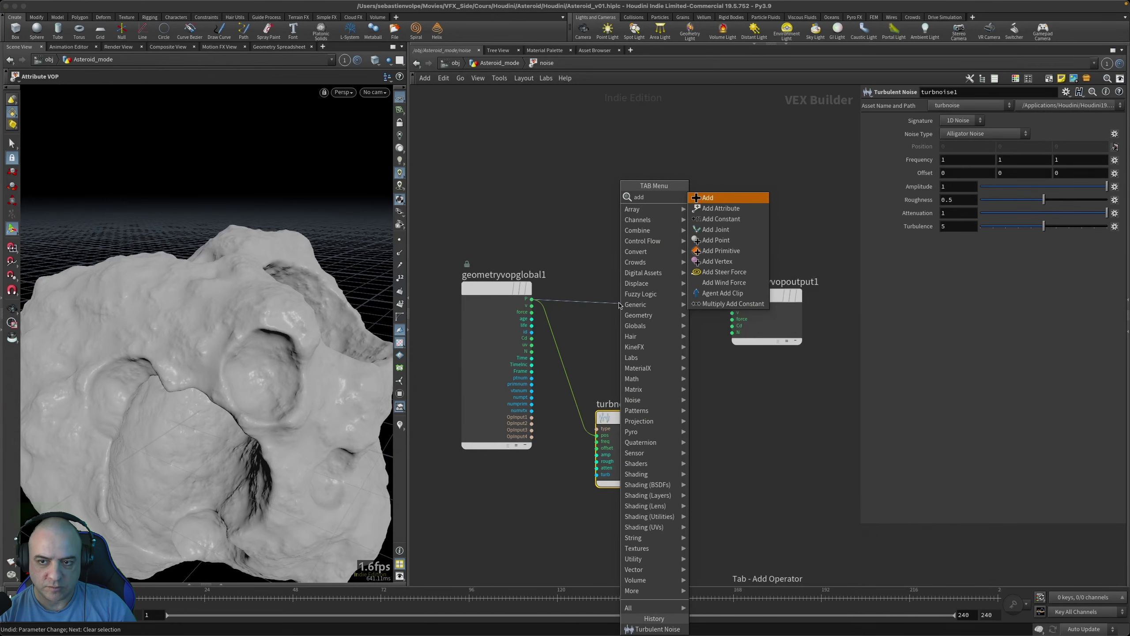
key("Return")
left_click(619, 303)
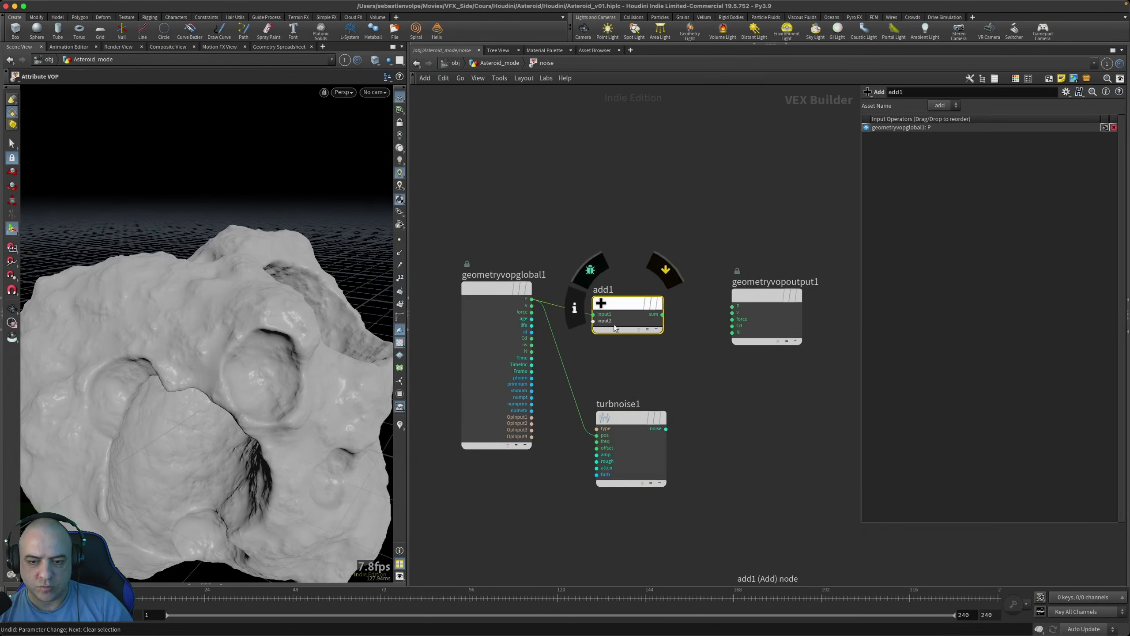
Step: Wire turbnoise1's noise into add1's second input and add1's sum into the output node's P
mouse_move(662, 421)
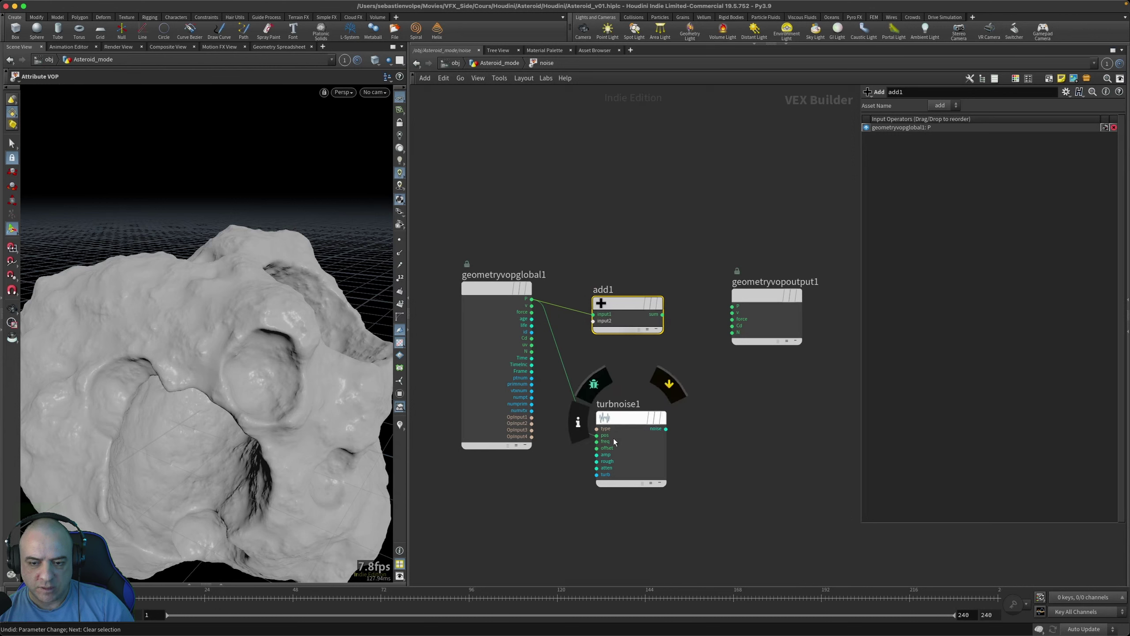
left_click(666, 429)
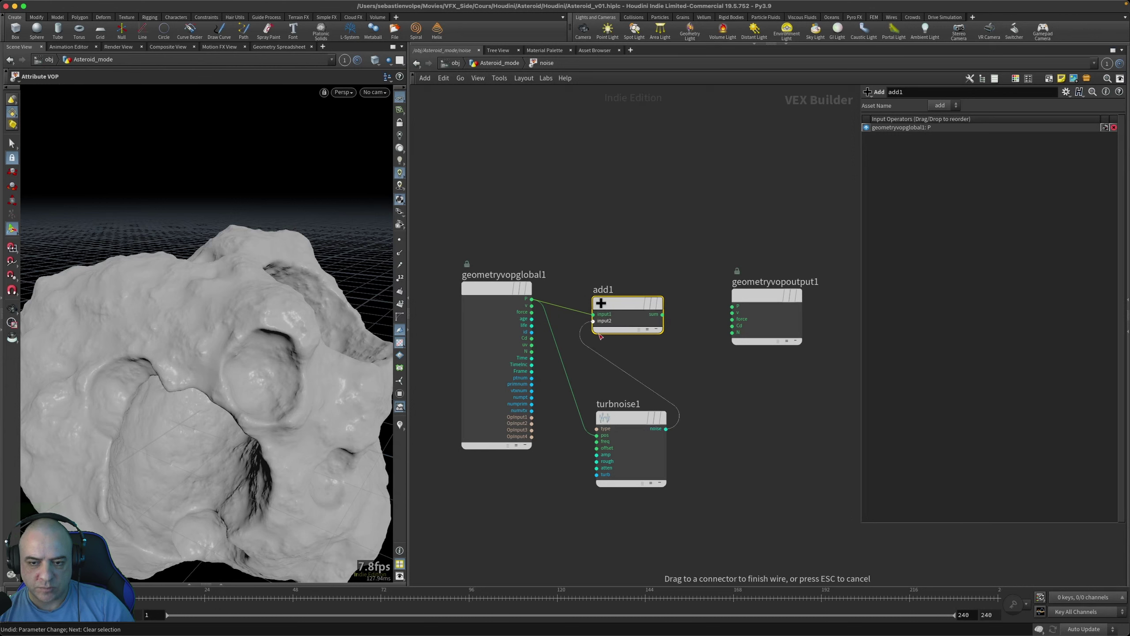
left_click(594, 321)
left_click_drag(632, 302, 644, 300)
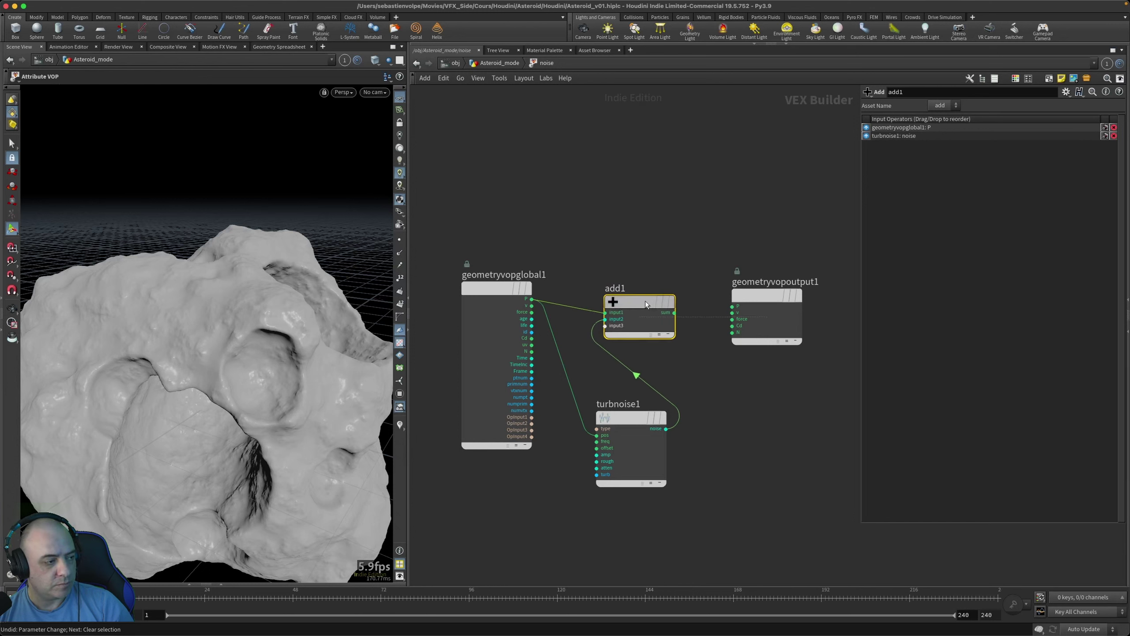
left_click(675, 312)
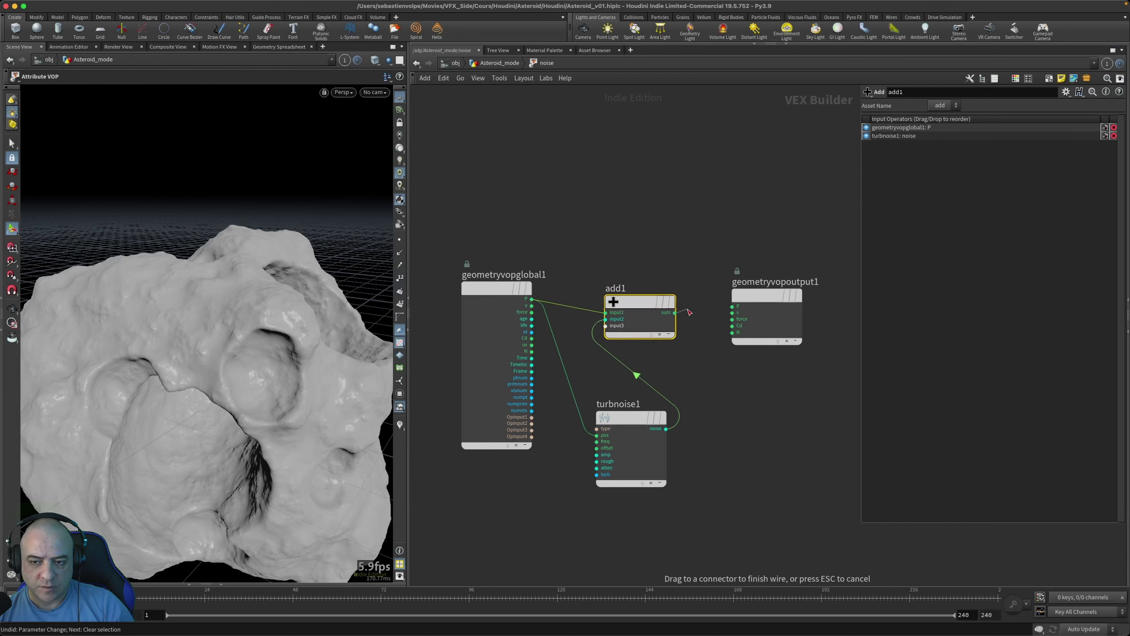
left_click(730, 308)
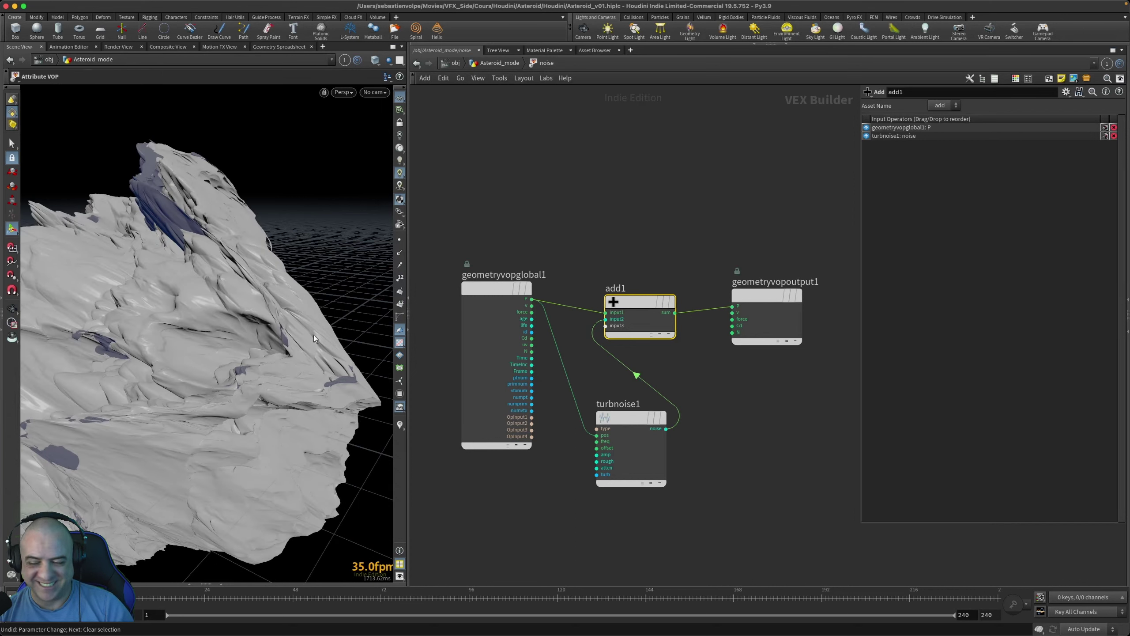
Step: Spread the add1 and geometryvopoutput1 nodes farther from the noise node to open up space in the network
left_click_drag(748, 296, 796, 298)
middle_click_drag(756, 356, 655, 313)
left_click_drag(553, 260, 646, 267)
left_click_drag(718, 253, 808, 253)
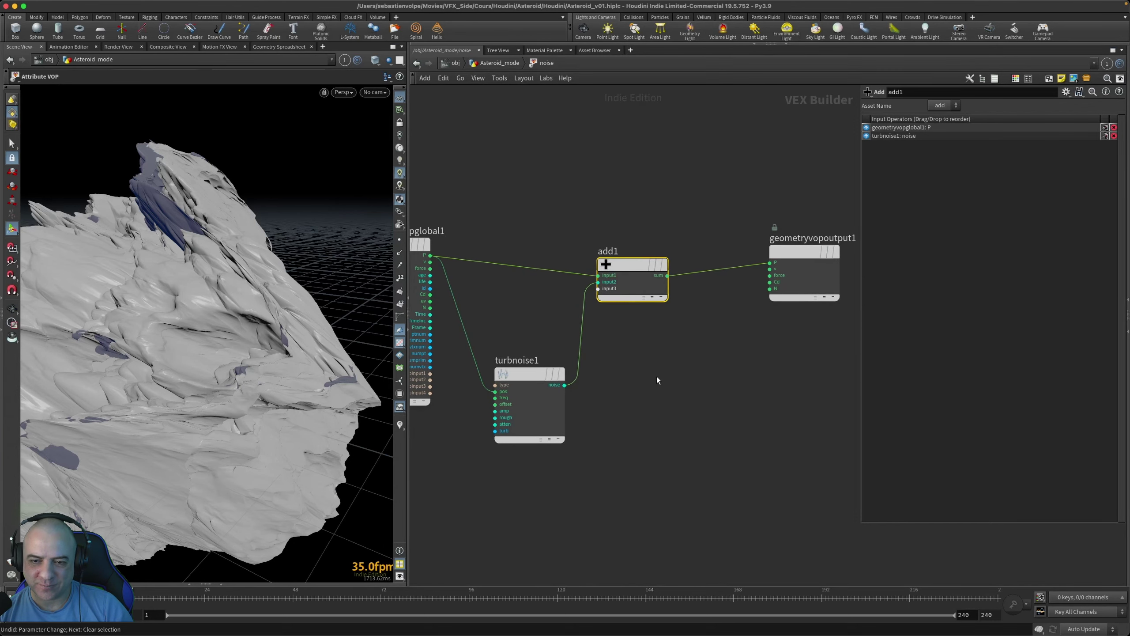
middle_click_drag(619, 292, 679, 281)
left_click_drag(678, 281, 725, 275)
left_click(575, 363)
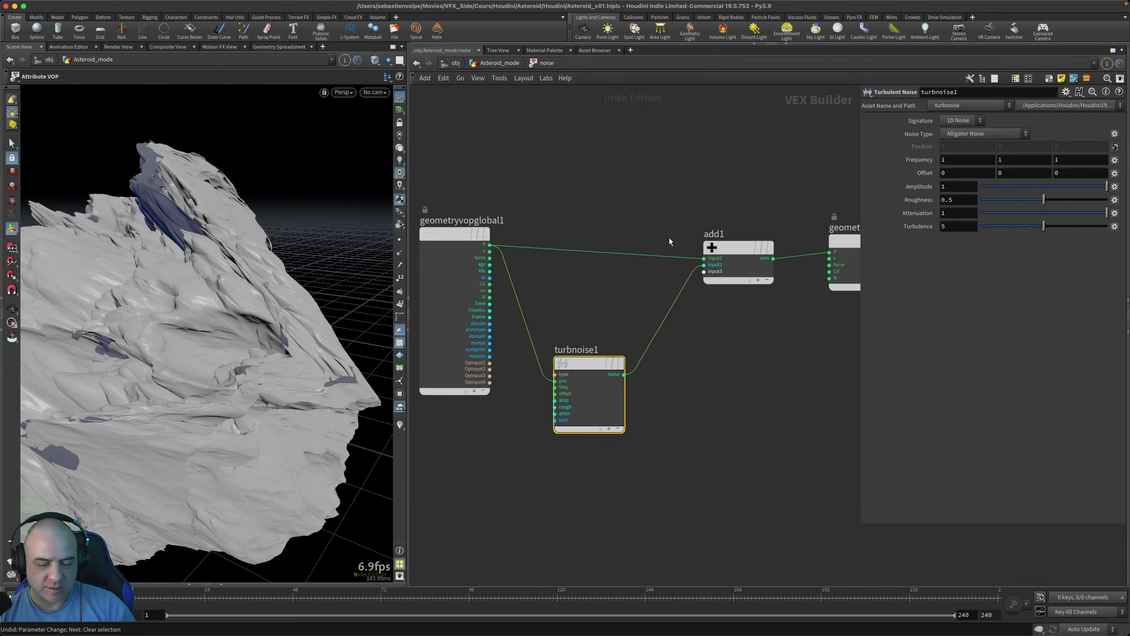
Step: Cut the wires feeding add1, place turbnoise1 closer to the global node and delete the Add node
left_click_drag(672, 223, 698, 344)
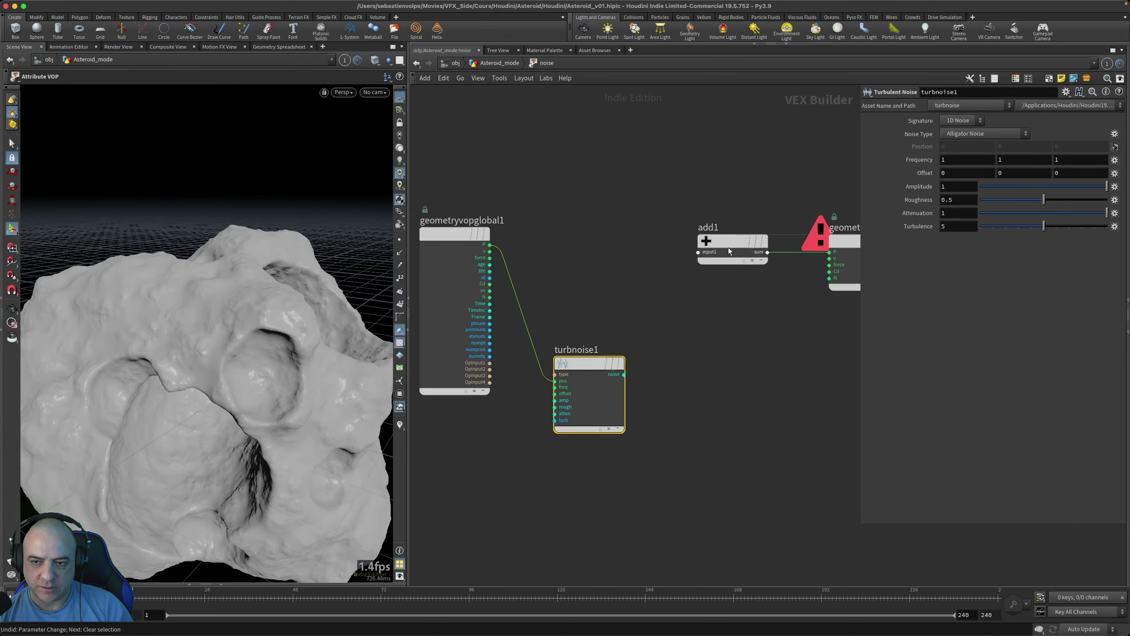
left_click_drag(729, 249, 695, 234)
left_click_drag(621, 369, 644, 332)
left_click(699, 225)
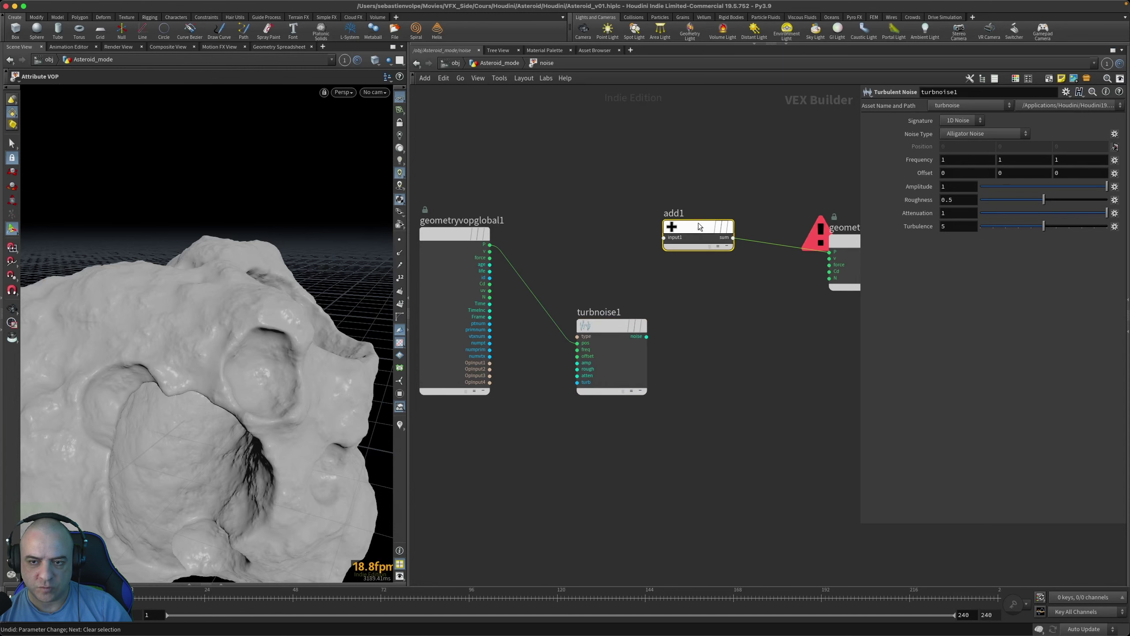
key("Delete")
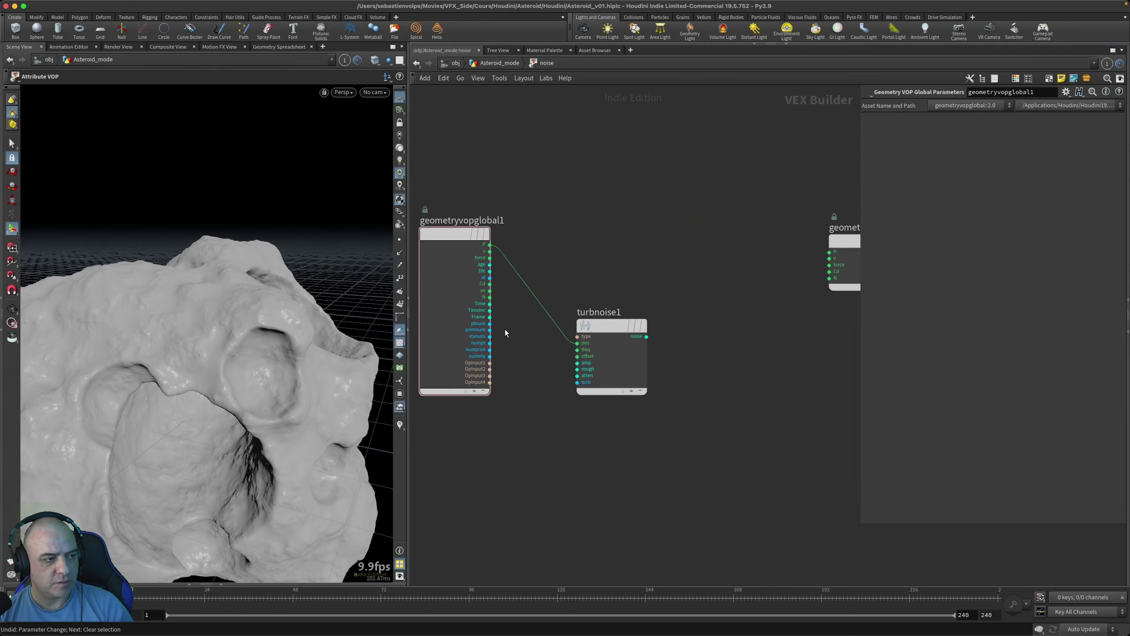
Step: Set turbnoise1's frequency to 2, 2, 2
left_click(641, 325)
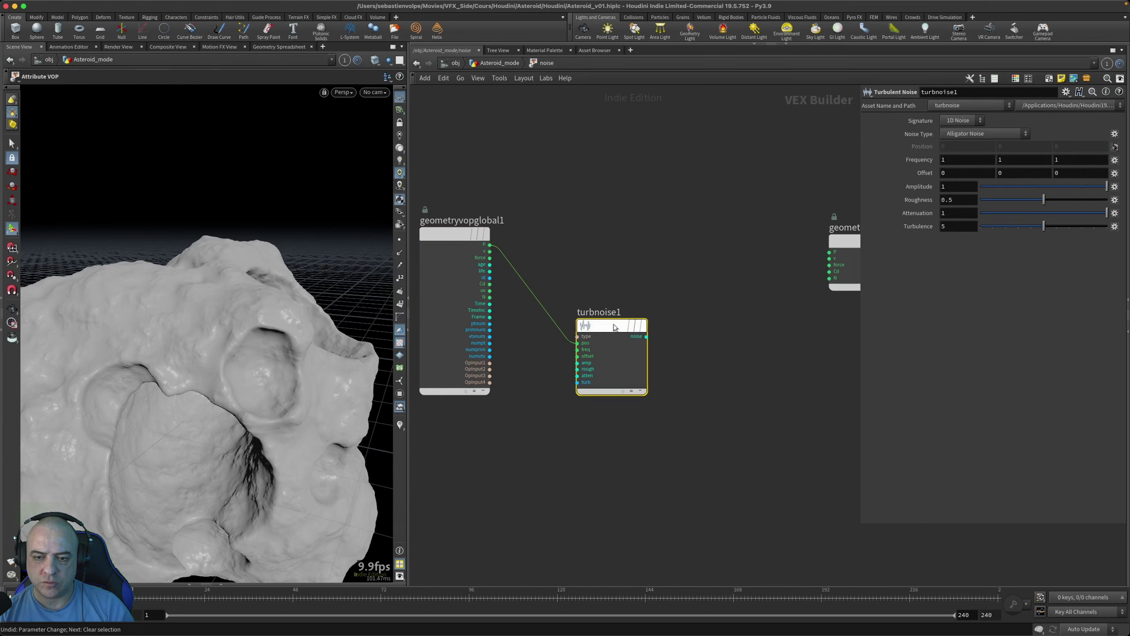
left_click(953, 161)
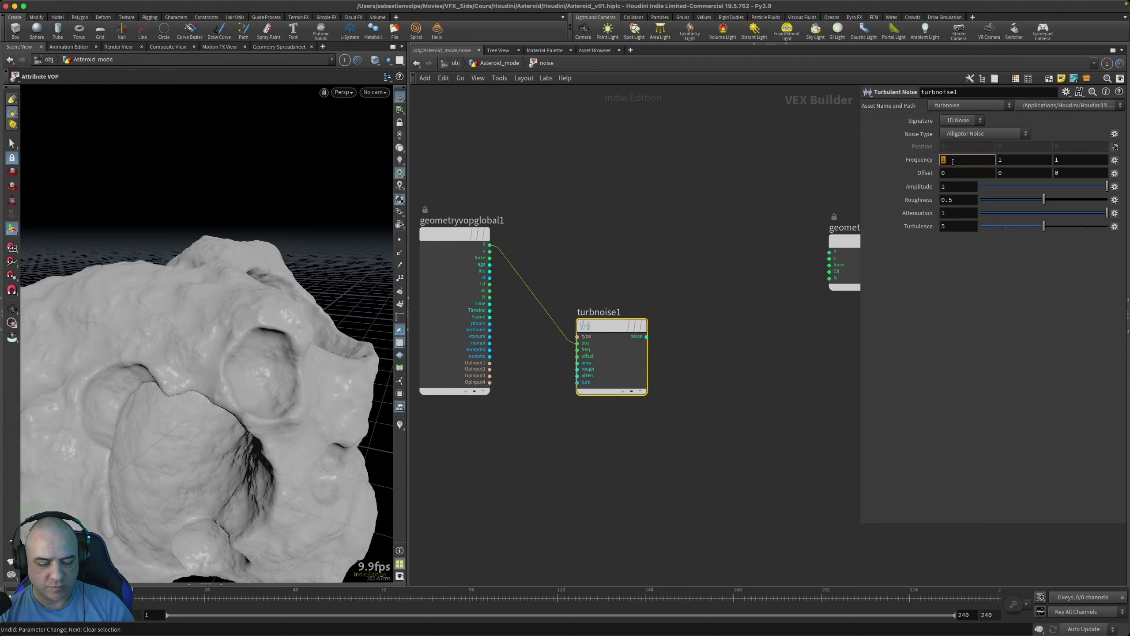
type("2")
key("Tab")
type("2")
key("Tab")
type("2")
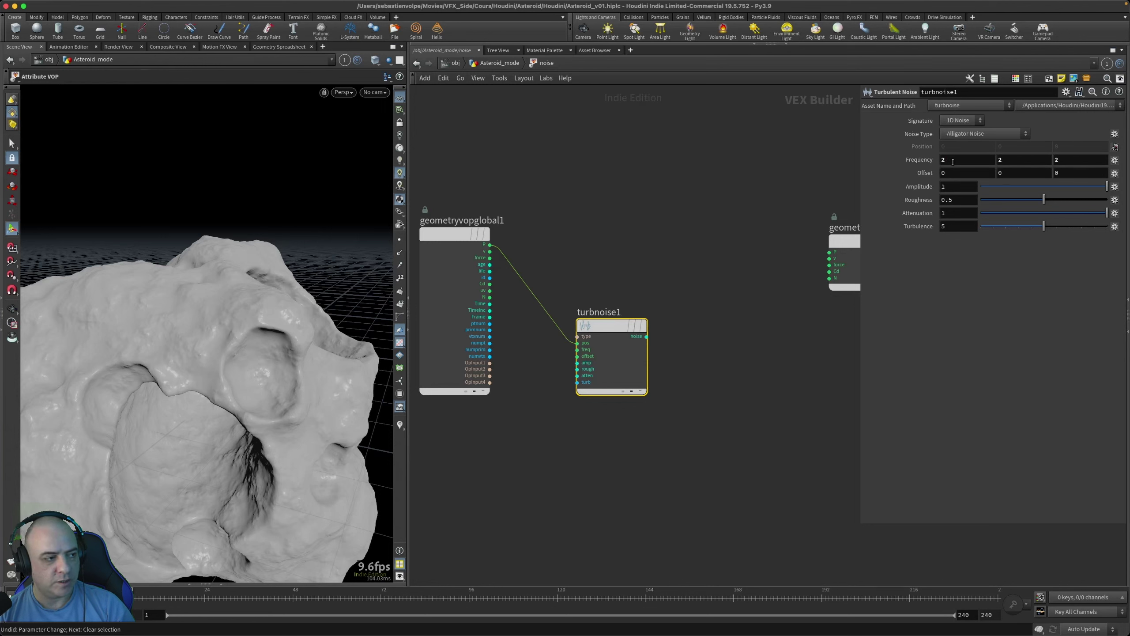
Step: Set turbnoise1's amplitude to .66 and its roughness to .393
left_click(949, 187)
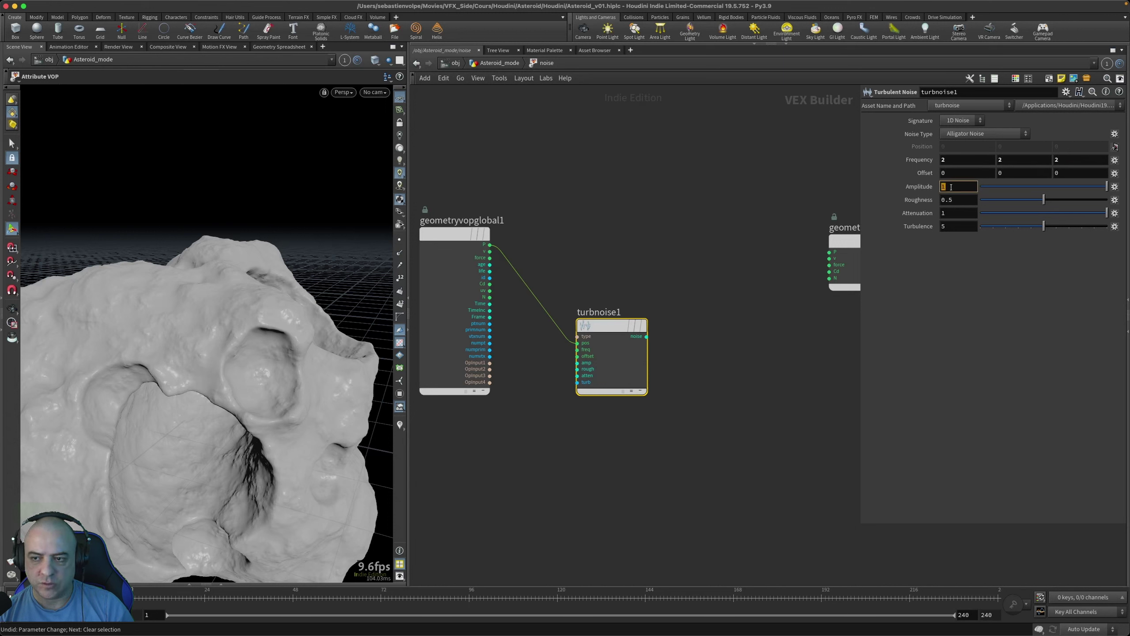
type(".66")
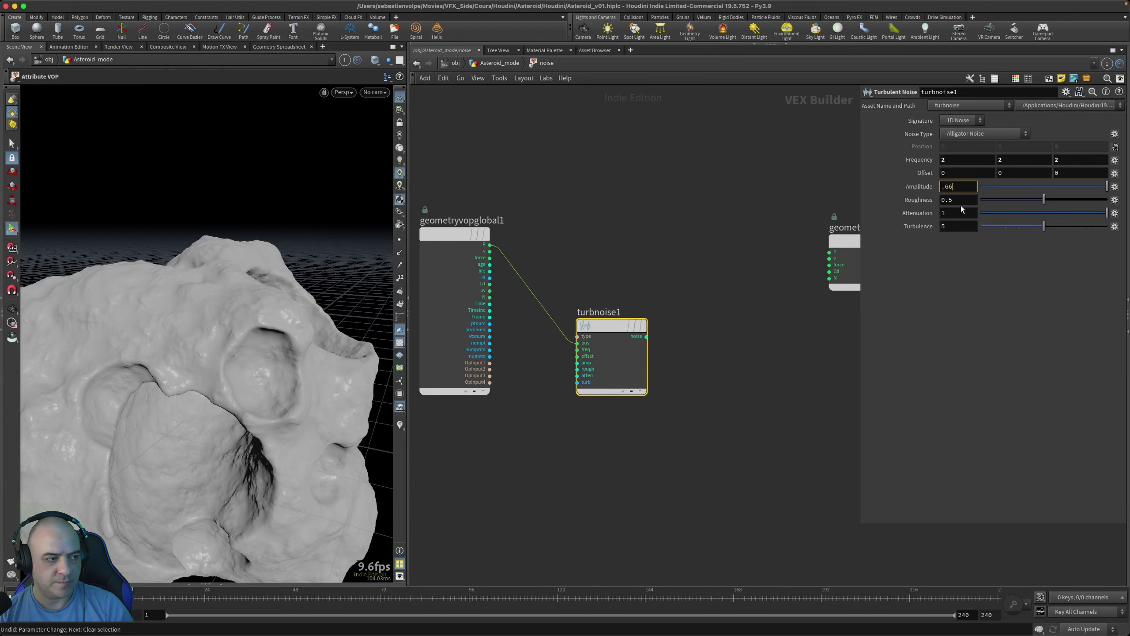
left_click(958, 200)
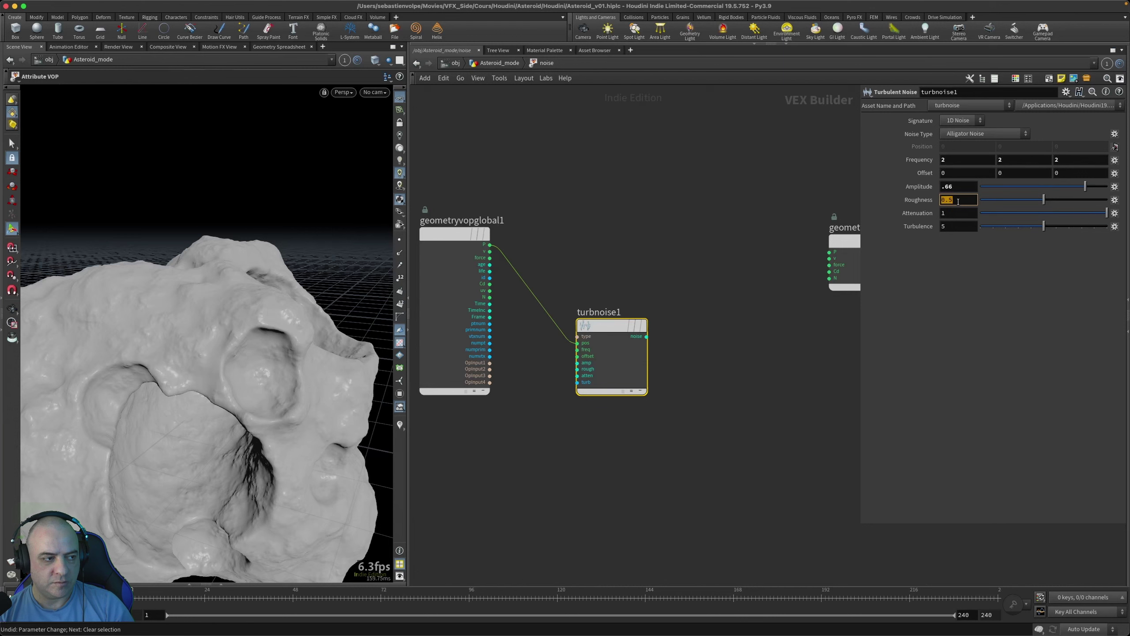
type(".393")
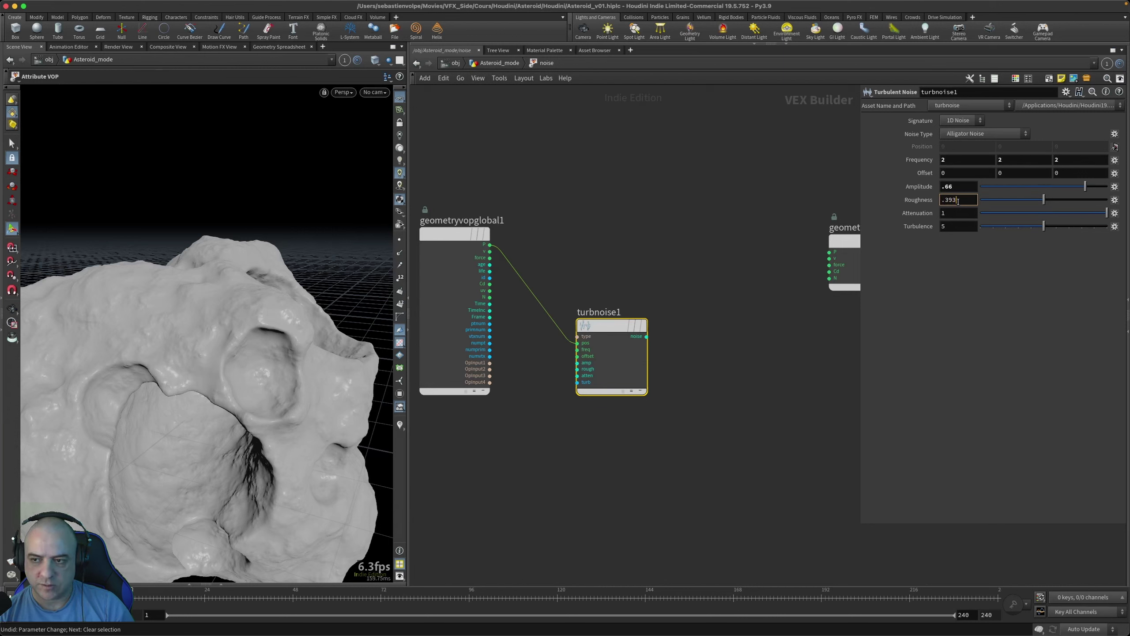
key("Return")
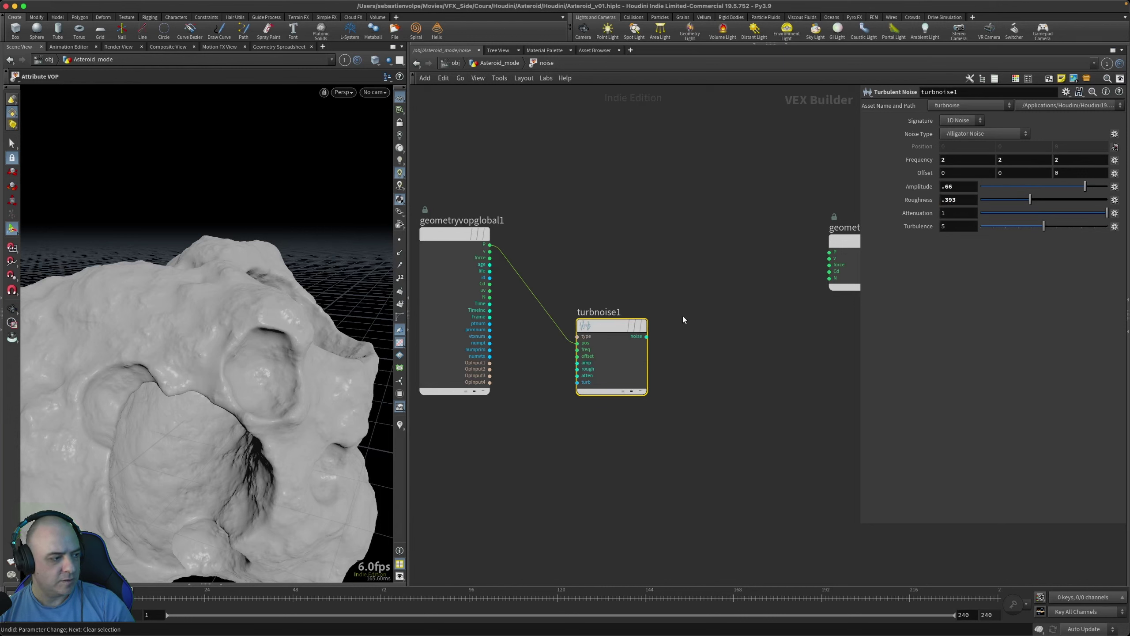
Step: Add a Fit Range node fed by turbnoise1's noise output
left_click_drag(645, 336, 704, 330)
type("fit")
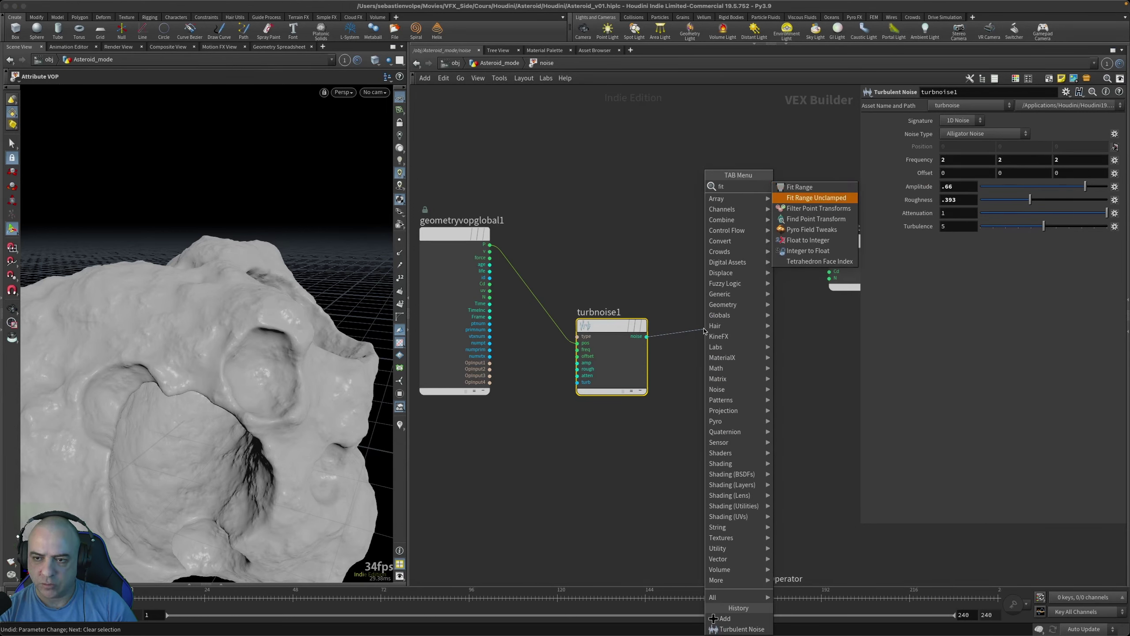
key("Return")
left_click(704, 329)
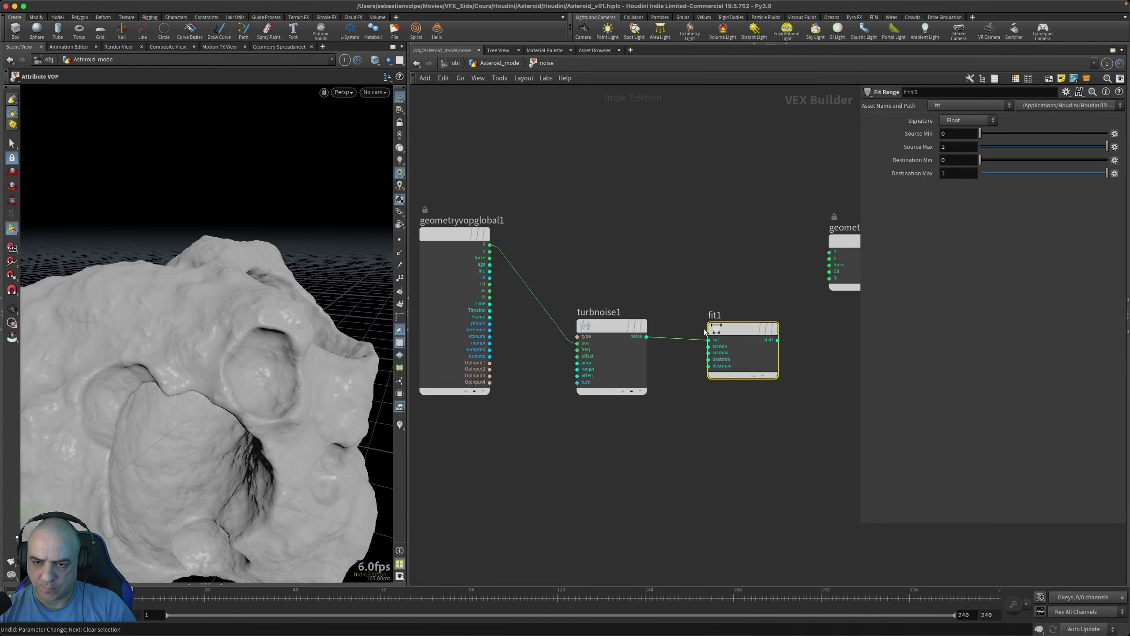
Step: Add an Add node above fit1, fed by geometryvopglobal1's P
middle_click_drag(731, 287, 614, 289)
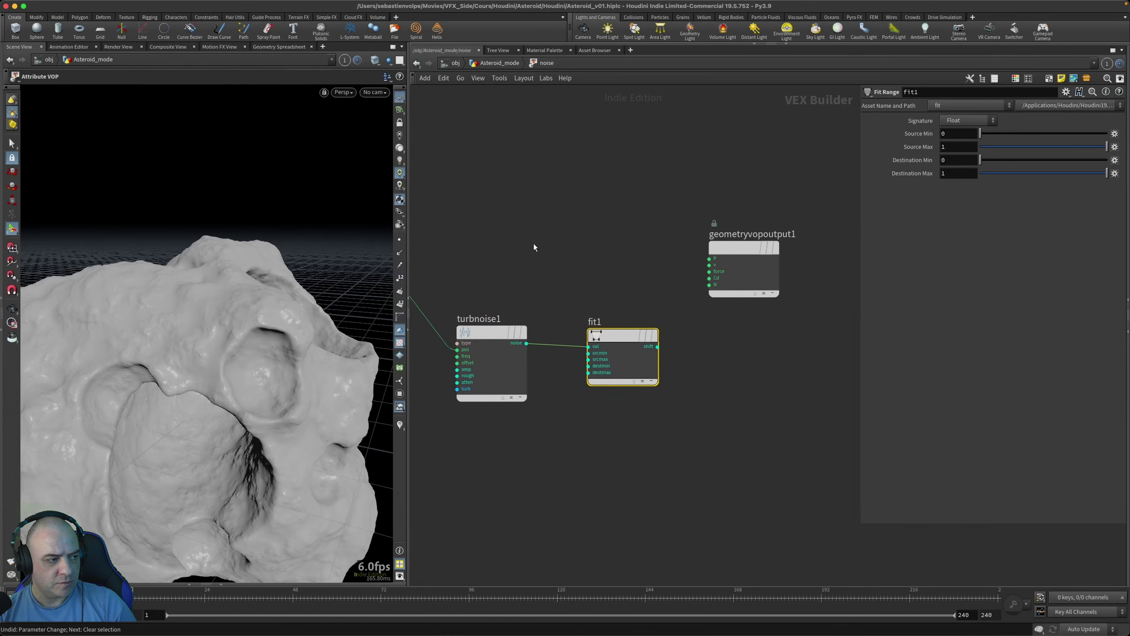
middle_click_drag(489, 263, 639, 289)
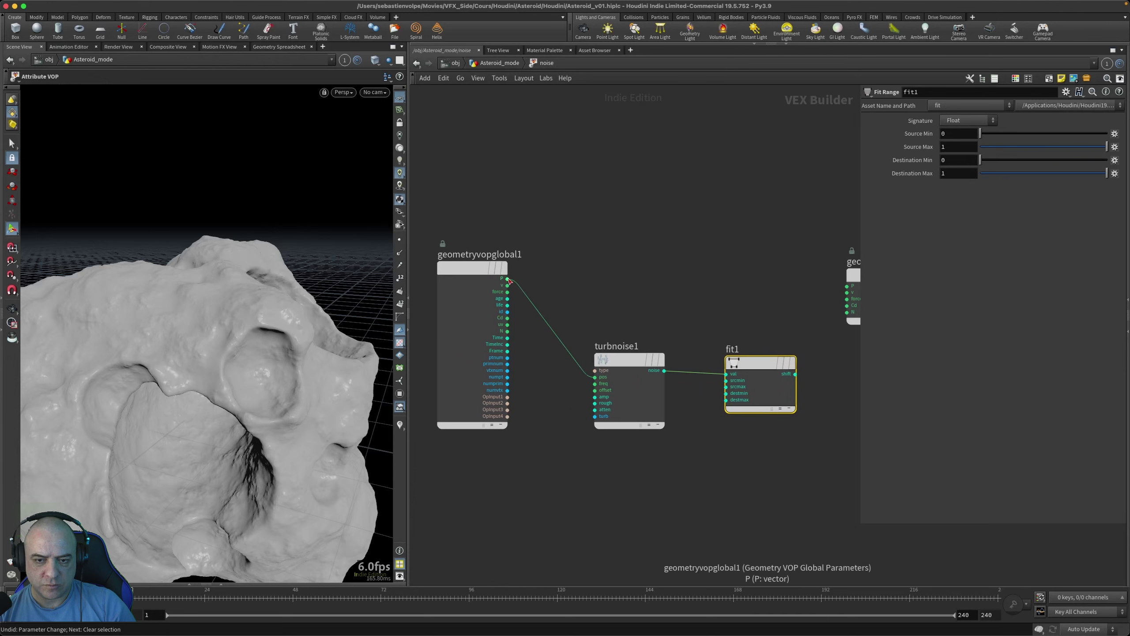
left_click_drag(507, 278, 714, 283)
key("Tab")
type("a")
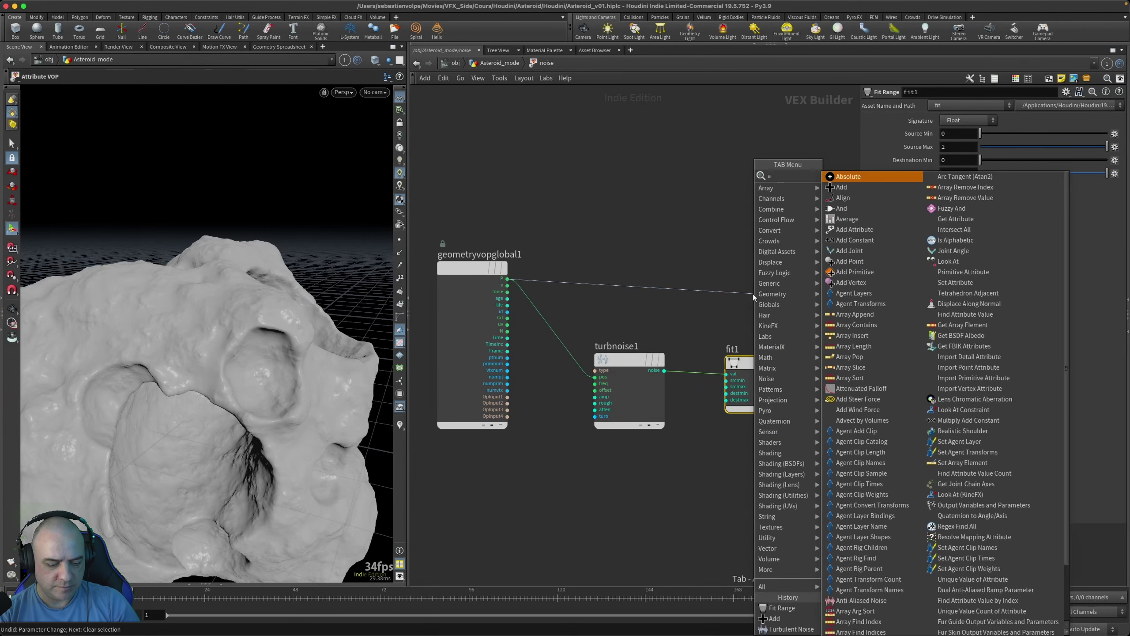
type("dd")
key("Return")
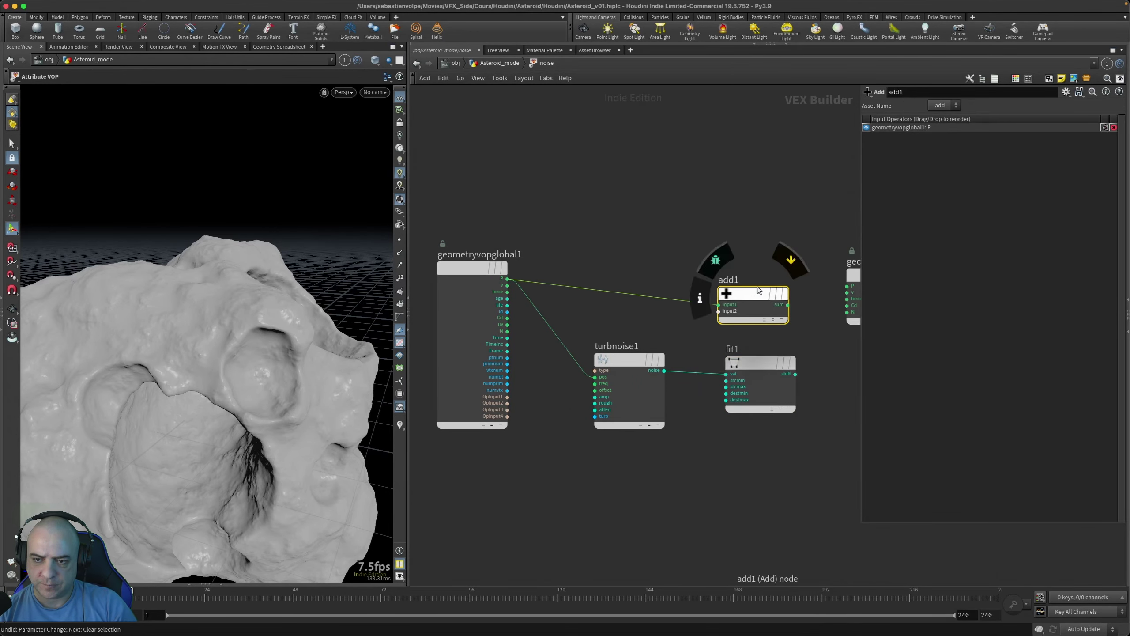
Step: Place add1 before the output node and wire fit1's shift output into its second input
middle_click_drag(770, 241, 702, 233)
left_click_drag(681, 283, 698, 280)
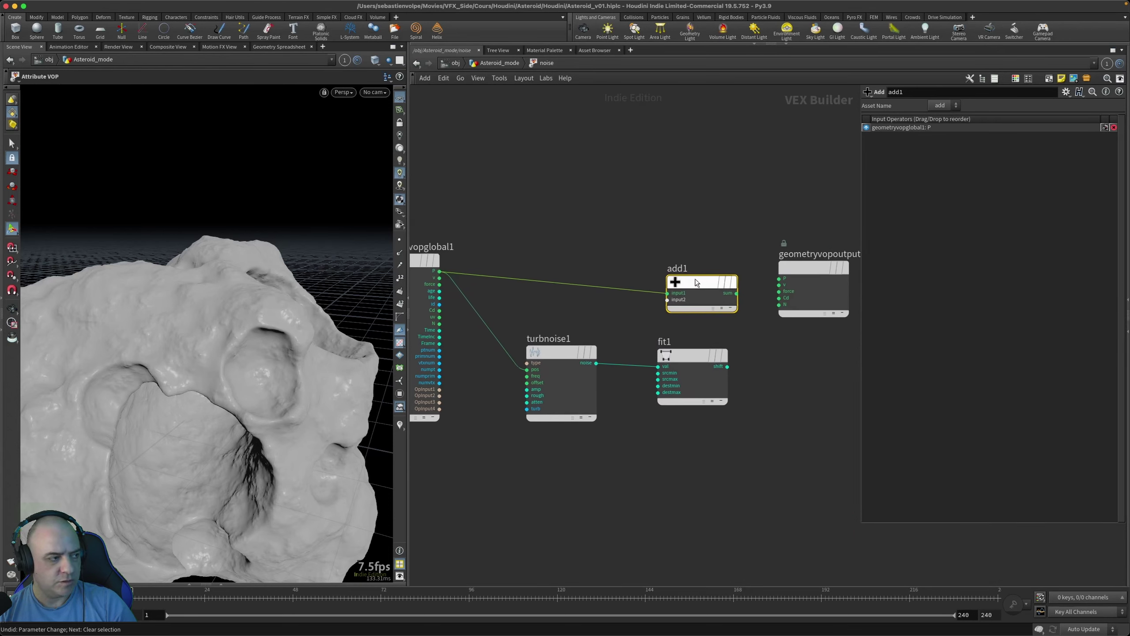
left_click(727, 366)
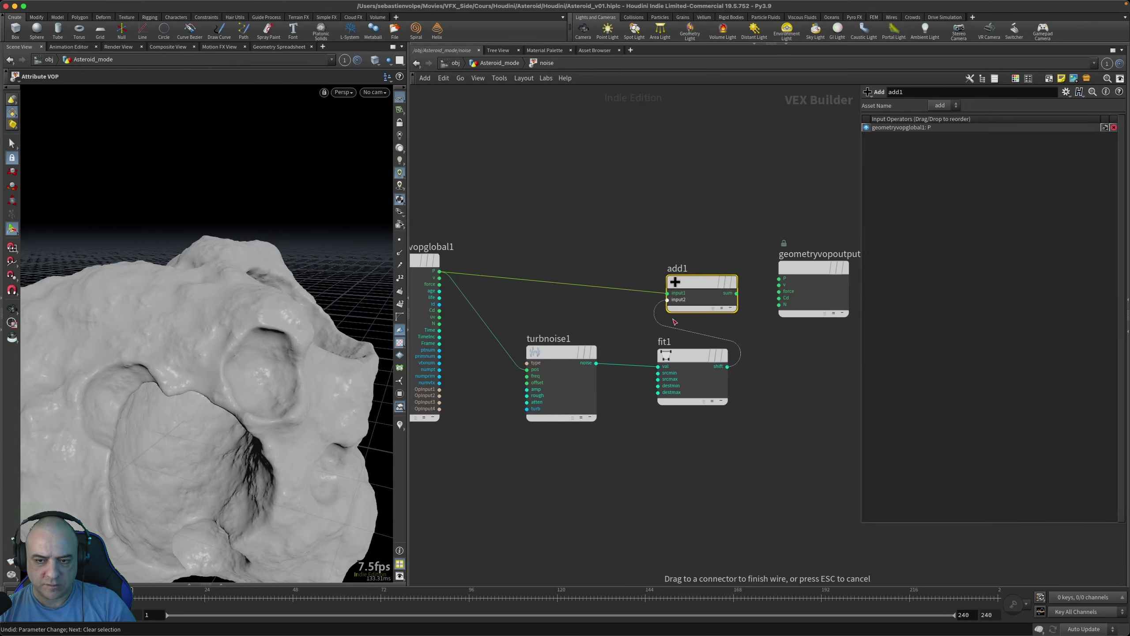
left_click(667, 299)
Step: Move geometryvopoutput1 farther away from add1 and raise add1 slightly above fit1 to make room in the network
middle_click_drag(701, 256, 609, 259)
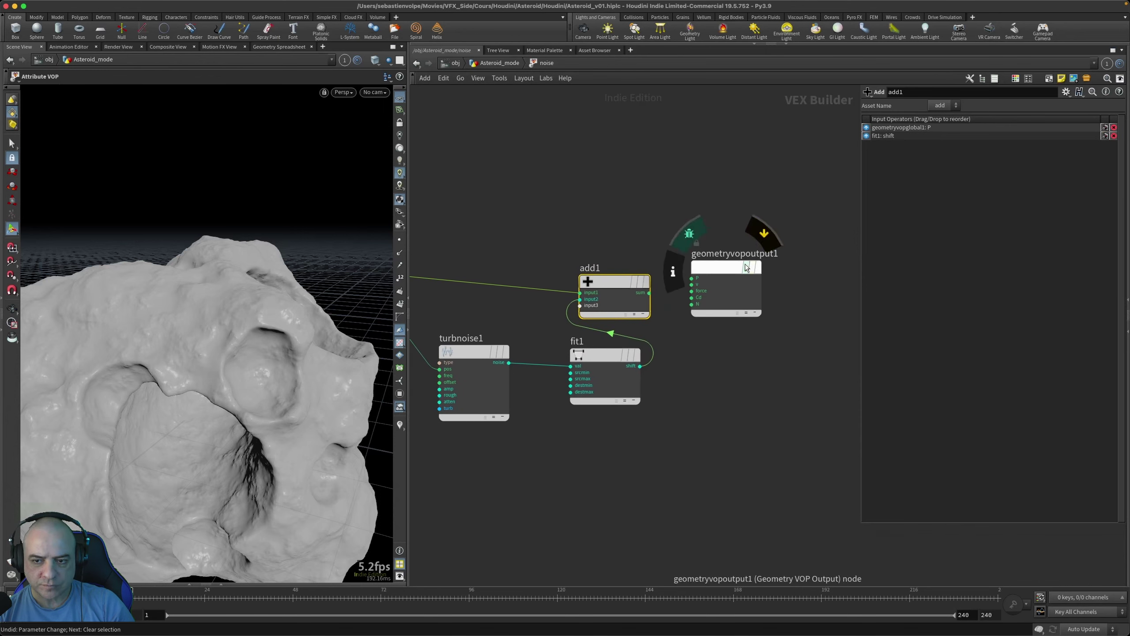
left_click_drag(746, 266, 805, 258)
middle_click_drag(804, 258, 657, 268)
scroll(654, 280, "up", 2)
scroll(654, 279, "down", 3)
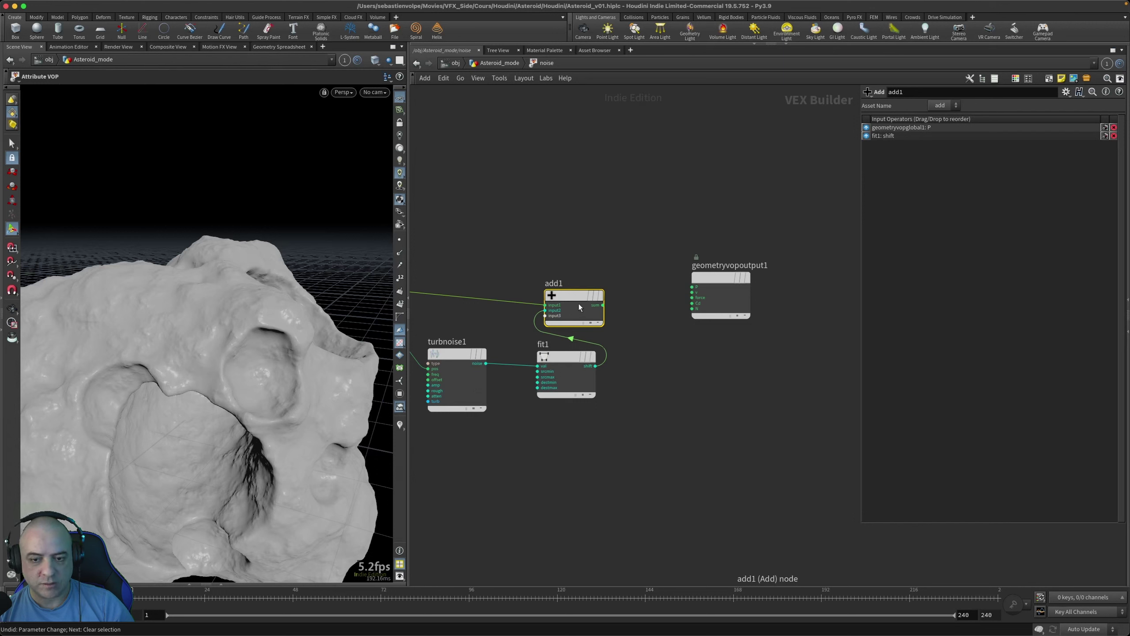
left_click_drag(568, 298, 572, 286)
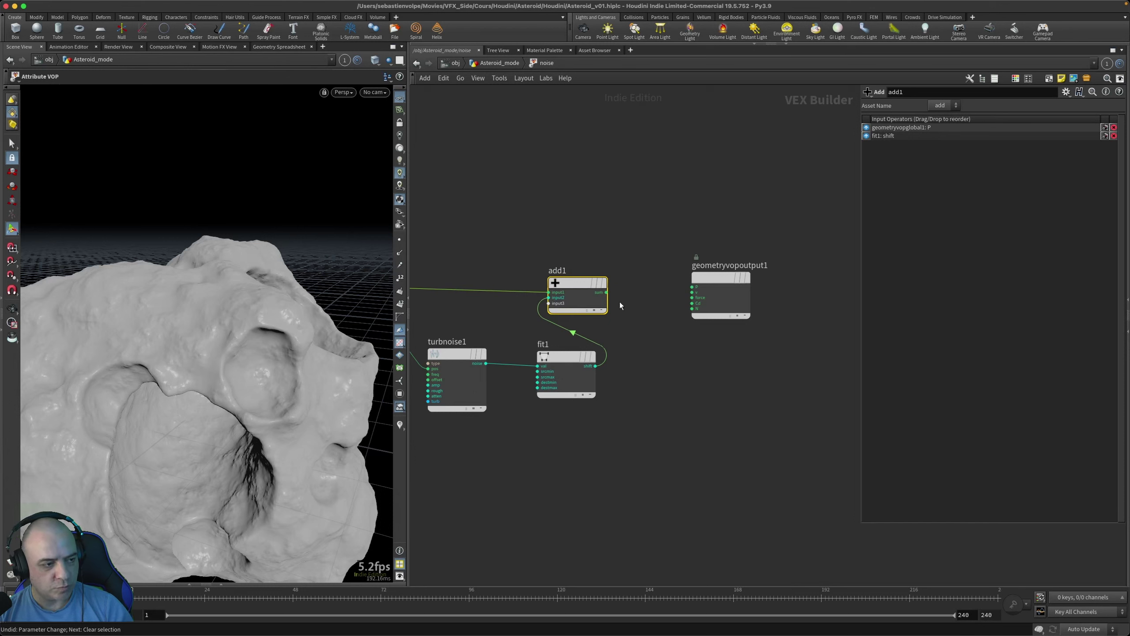
left_click_drag(724, 276, 777, 274)
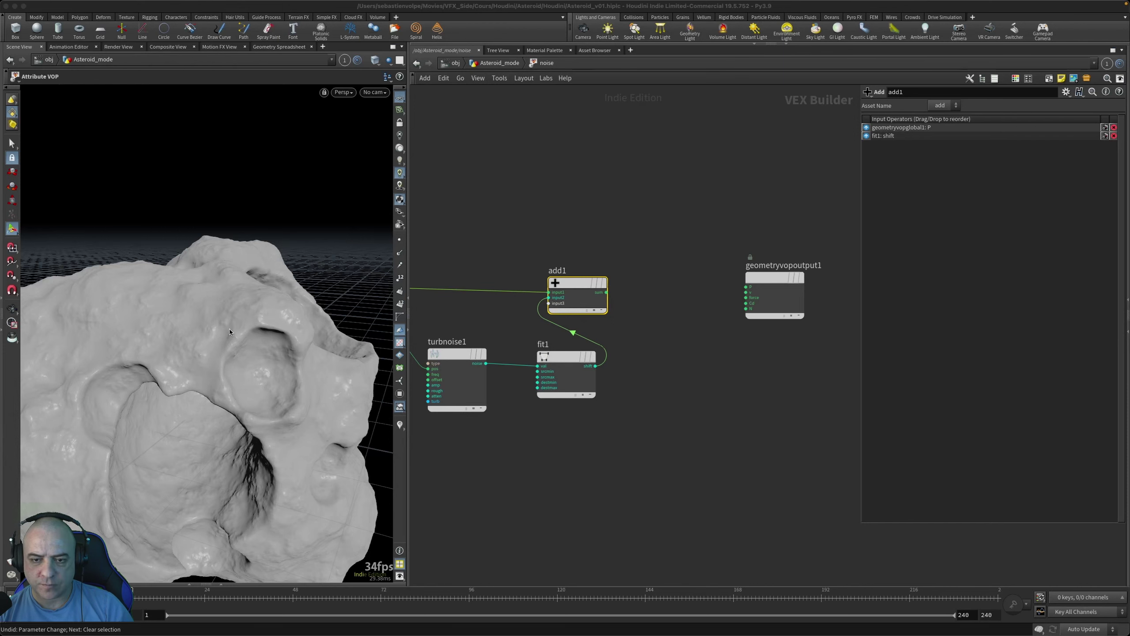
Step: Add a second Turbulent Noise node fed by add1's sum output and place it between add1 and geometryvopoutput1, lower than add1
left_click(607, 292)
key("Tab")
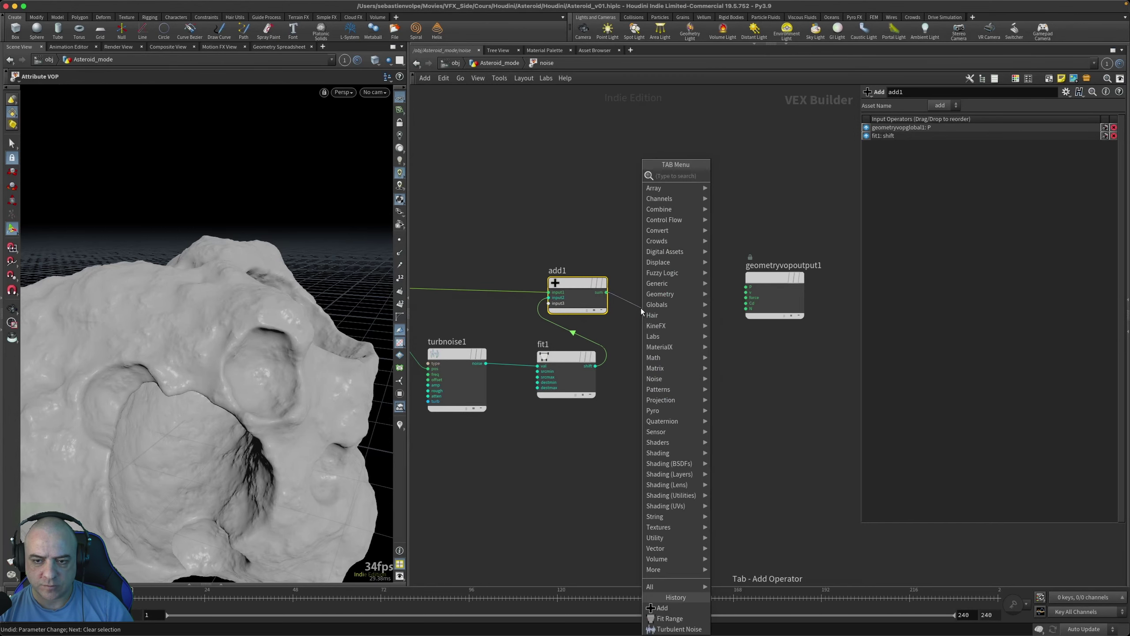
type("turbnoi")
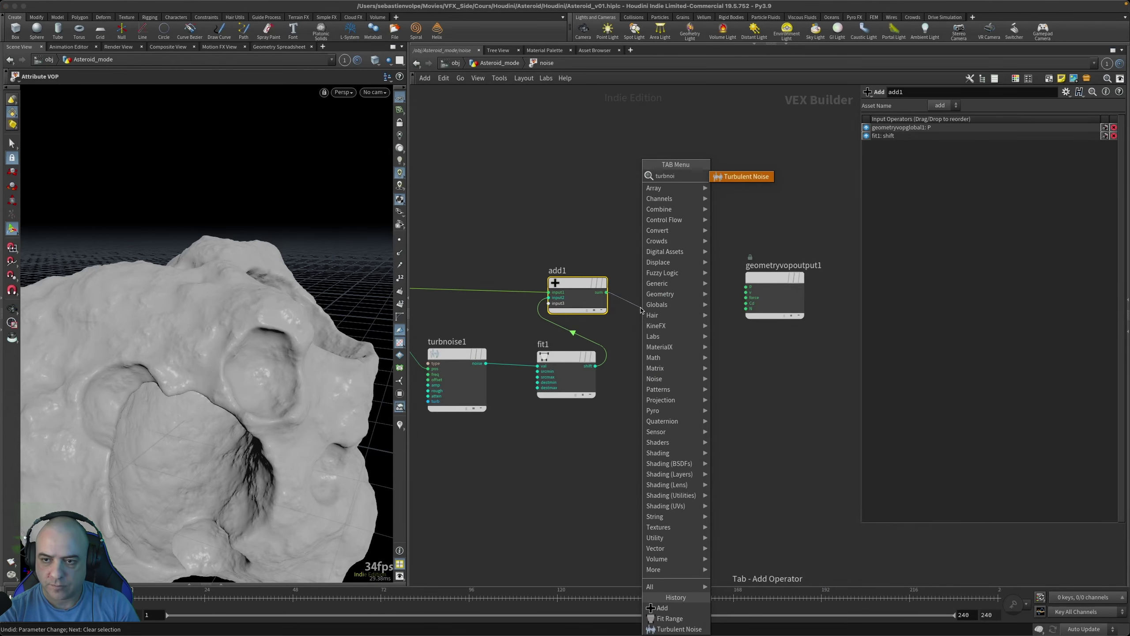
key("Return")
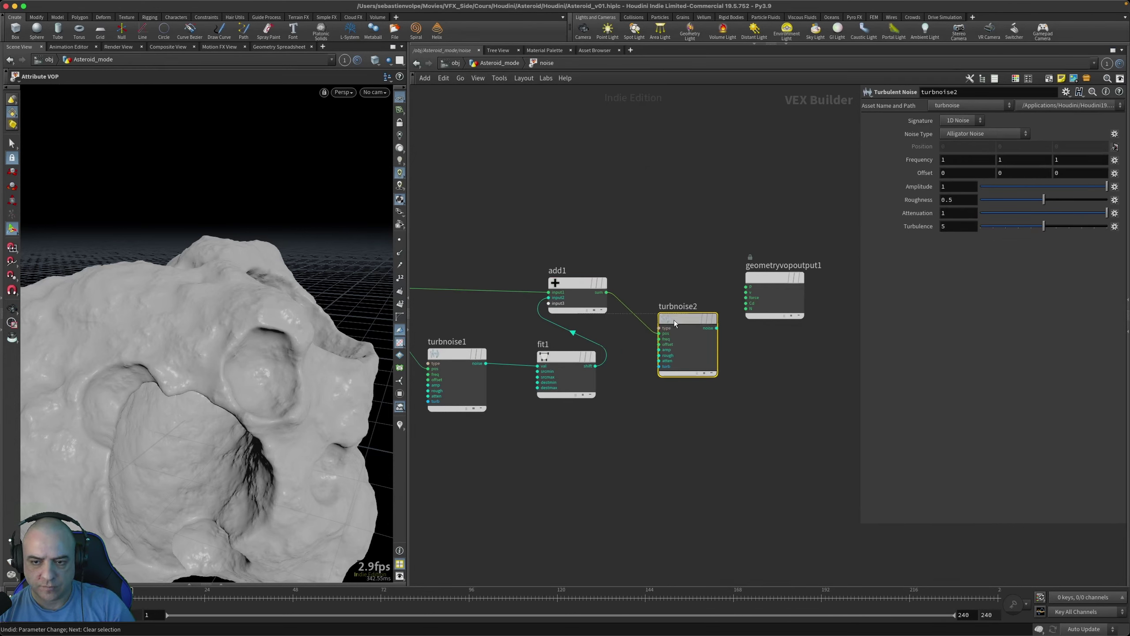
left_click(670, 339)
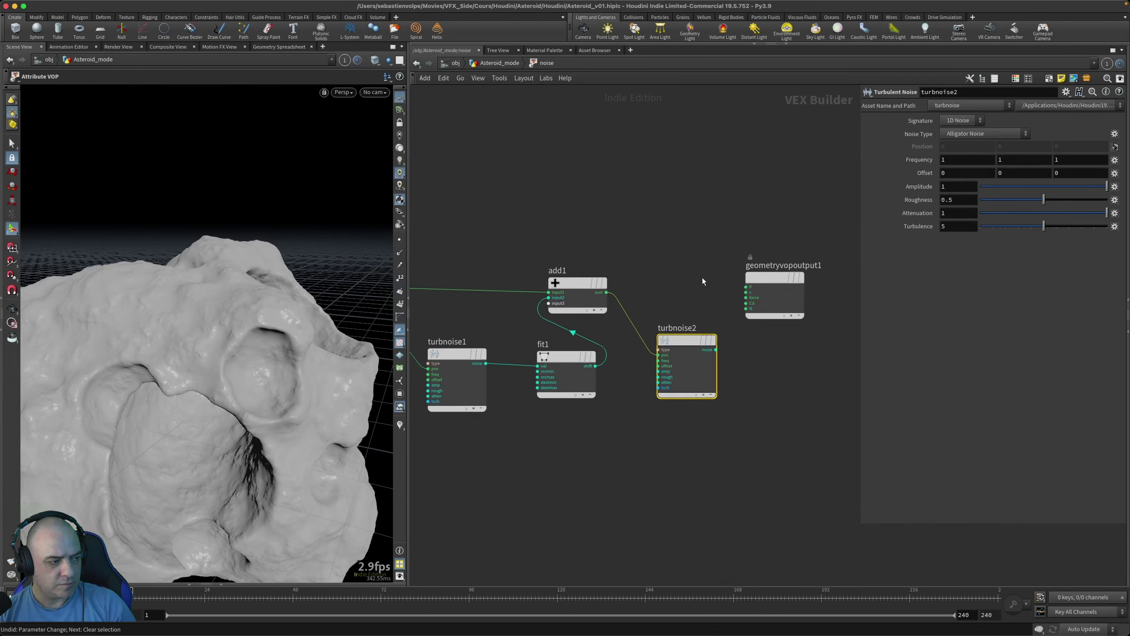
Step: Add a Fit Range node fed by turbnoise2's noise output, align it with turbnoise2, and shift geometryvopoutput1 farther along
middle_click_drag(692, 268, 612, 281)
left_click_drag(683, 291, 744, 285)
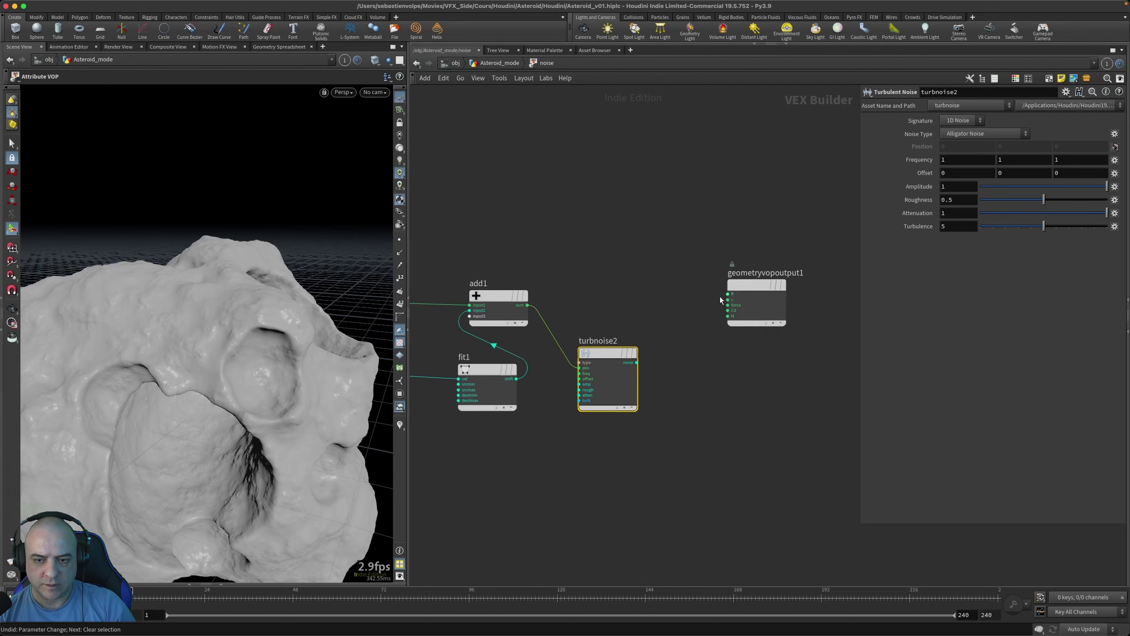
left_click_drag(638, 363, 674, 364)
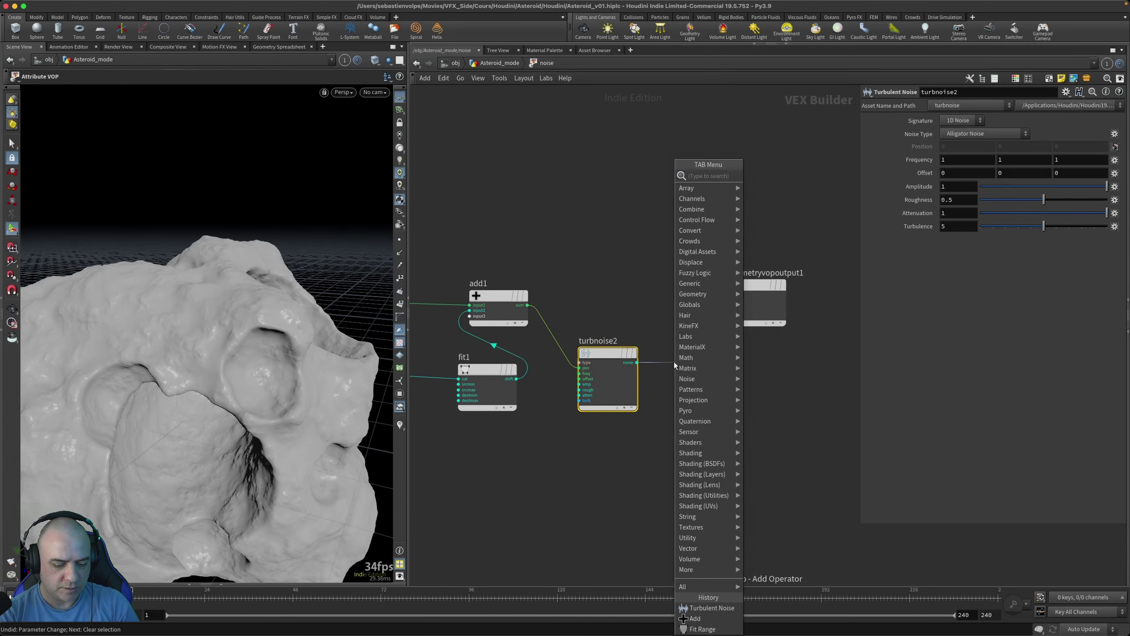
type("fitra")
key("Return")
left_click(674, 363)
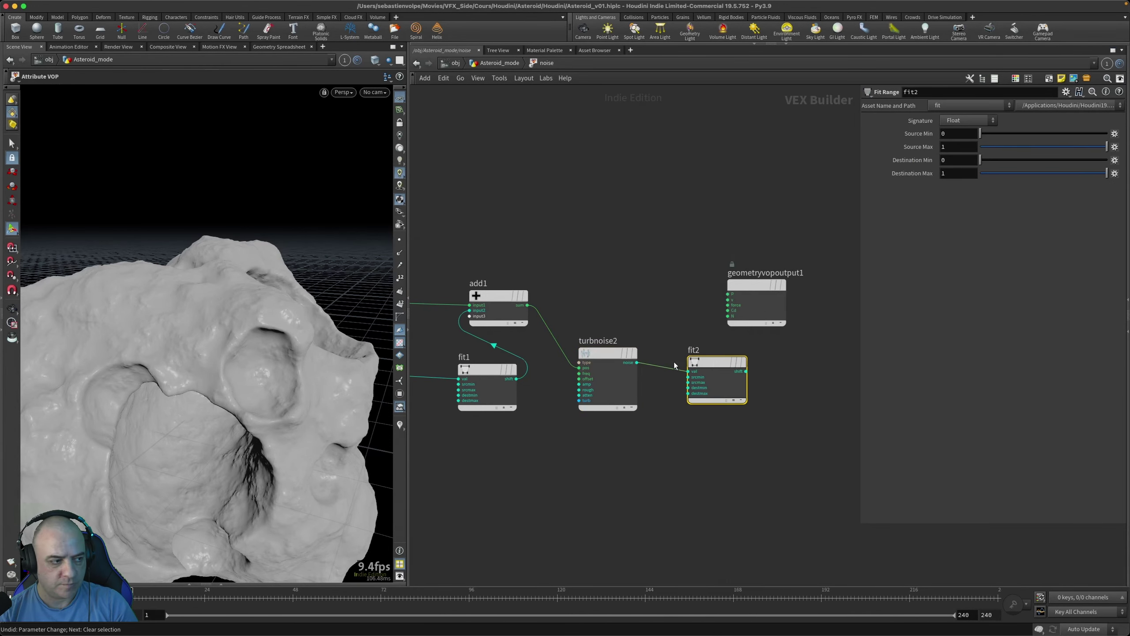
left_click_drag(706, 365, 710, 356)
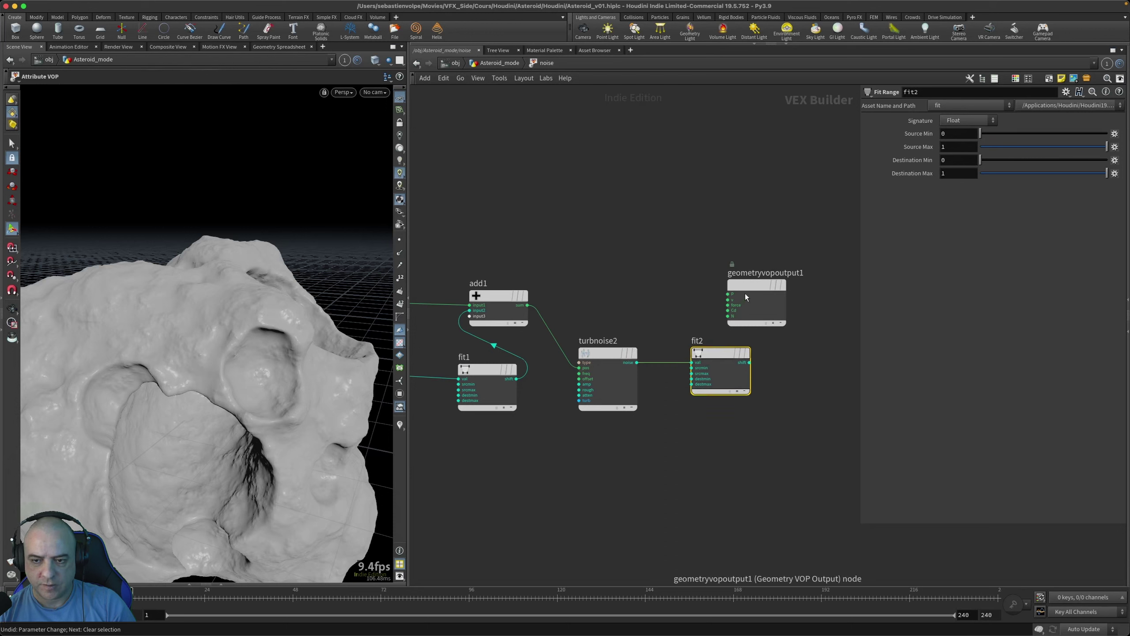
left_click_drag(745, 294, 768, 289)
Step: Set turbnoise2's frequency to 10 on all three axes
left_click(604, 353)
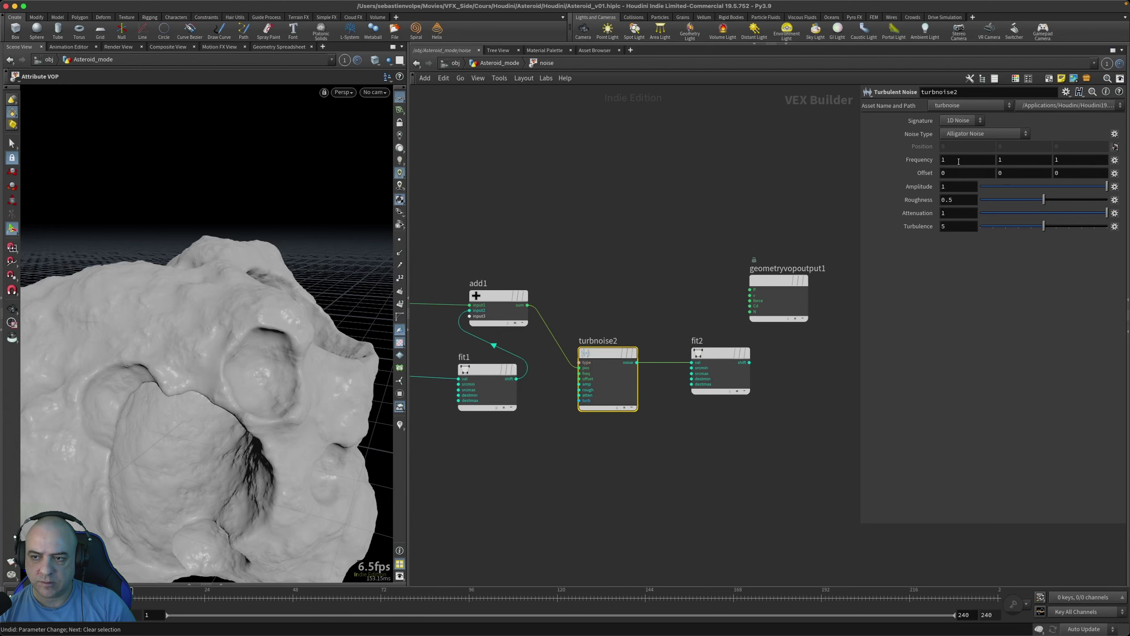
middle_click(919, 161)
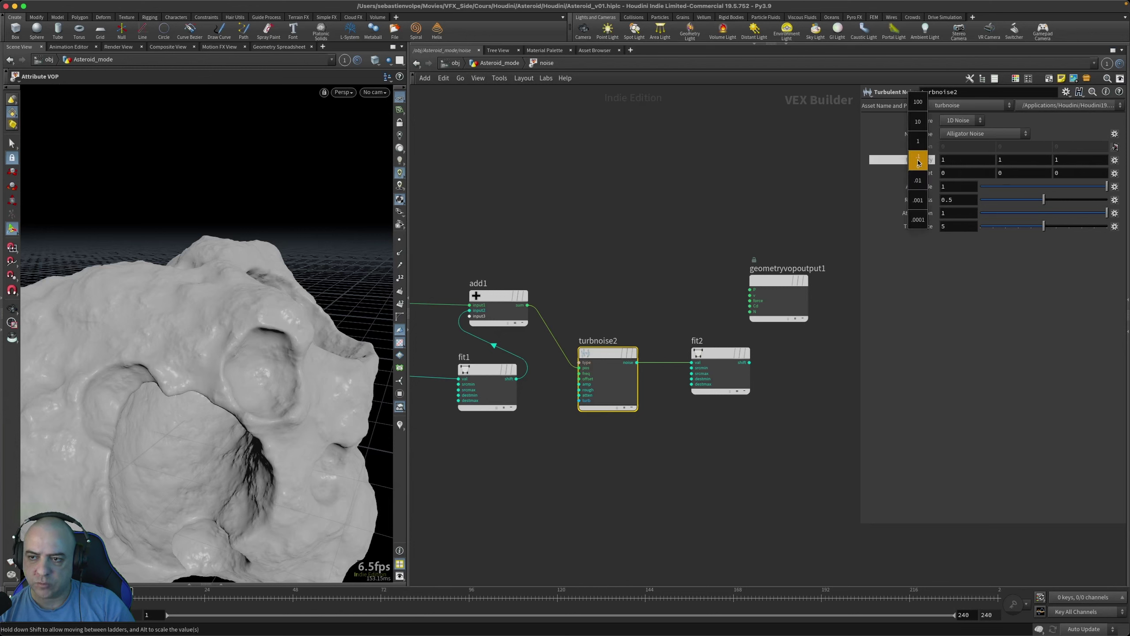
mouse_move(916, 159)
middle_mouse_down()
mouse_move(918, 130)
mouse_move(934, 128)
mouse_move(929, 161)
mouse_move(913, 146)
middle_mouse_up()
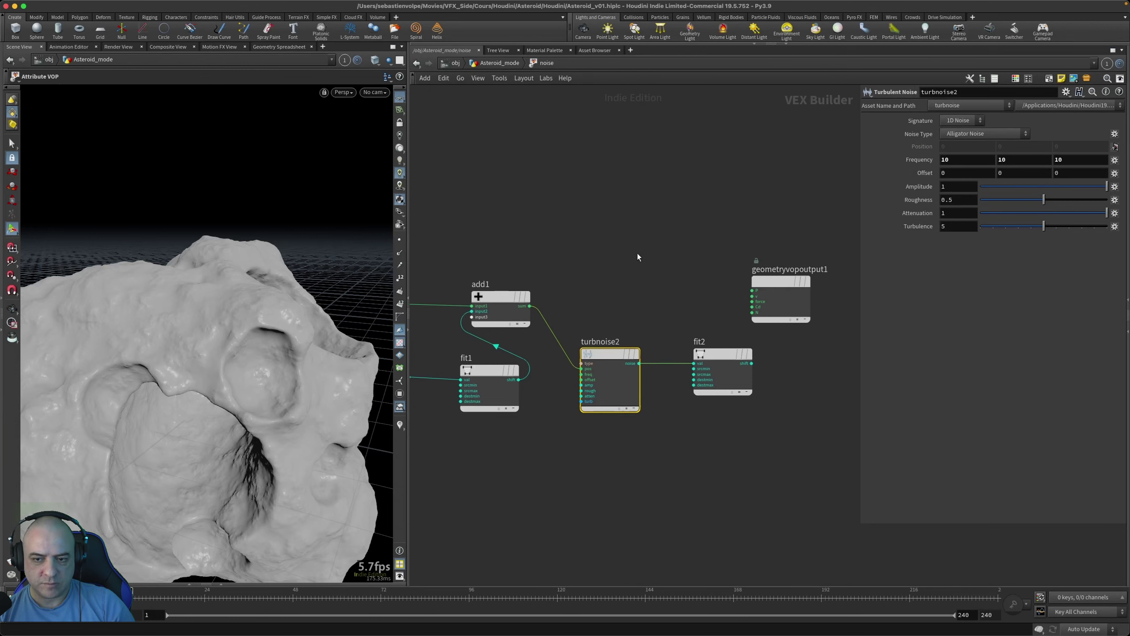
Step: Look up the ambient occlusion mask's attribute name on the maskbyambientocclusion node in the Asteroid_mode network
middle_click_drag(638, 253, 678, 266)
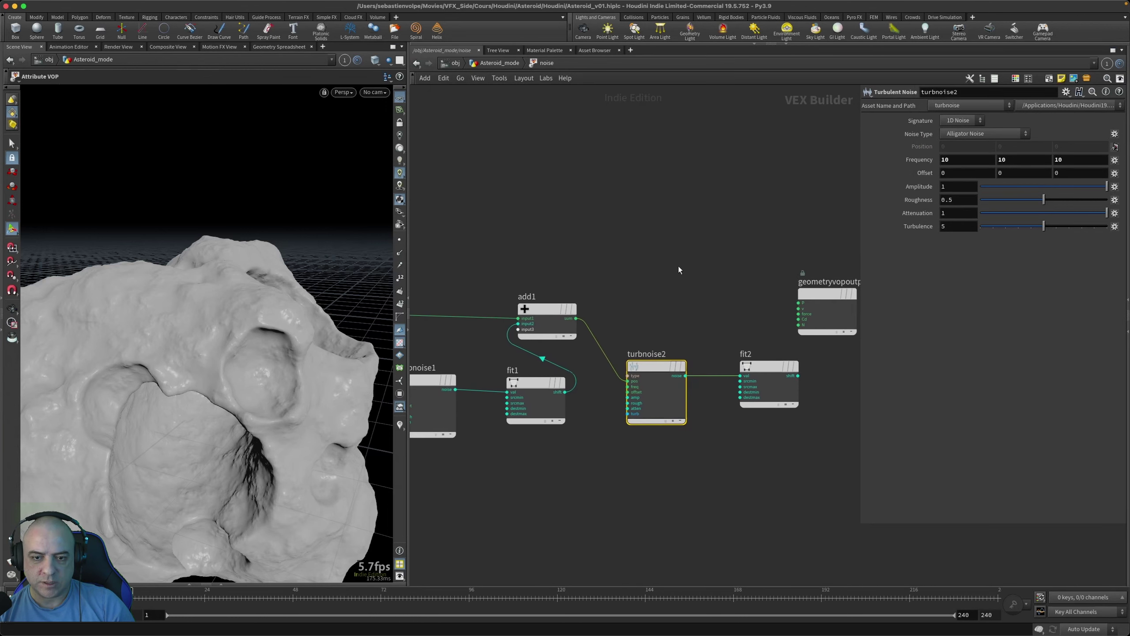
left_click(503, 61)
middle_click_drag(699, 323, 659, 374)
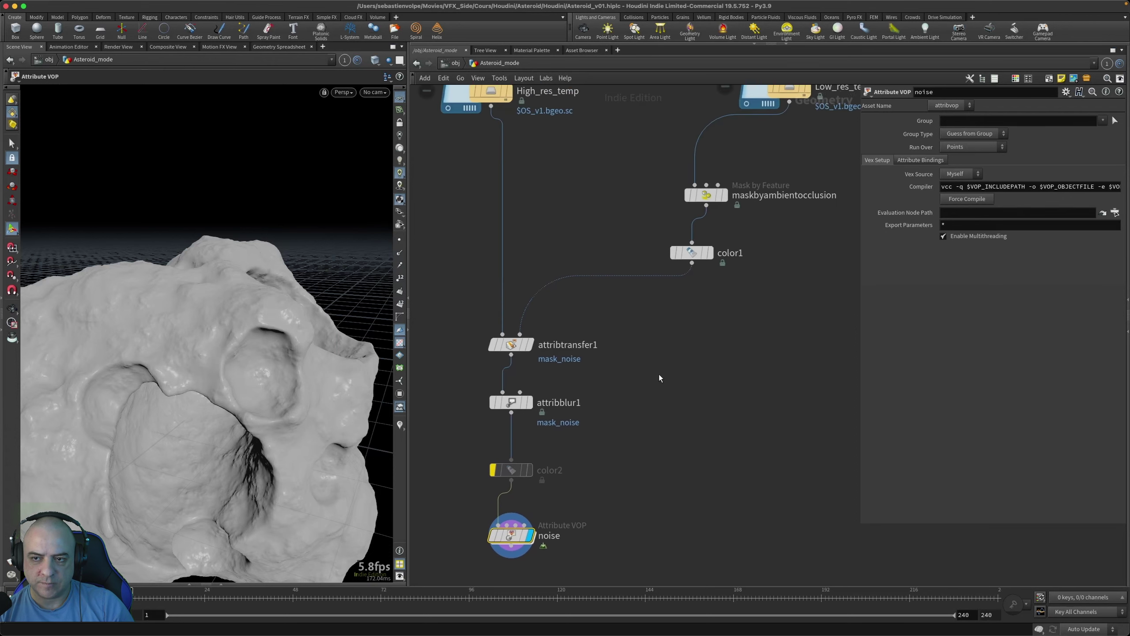
left_click(703, 201)
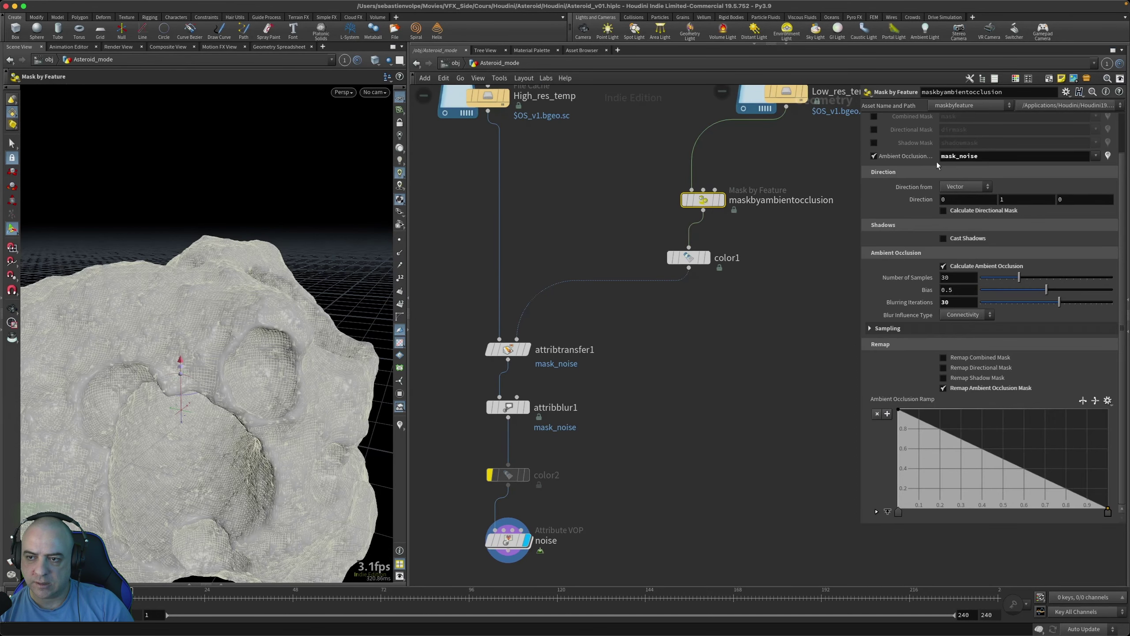
double_click(953, 157)
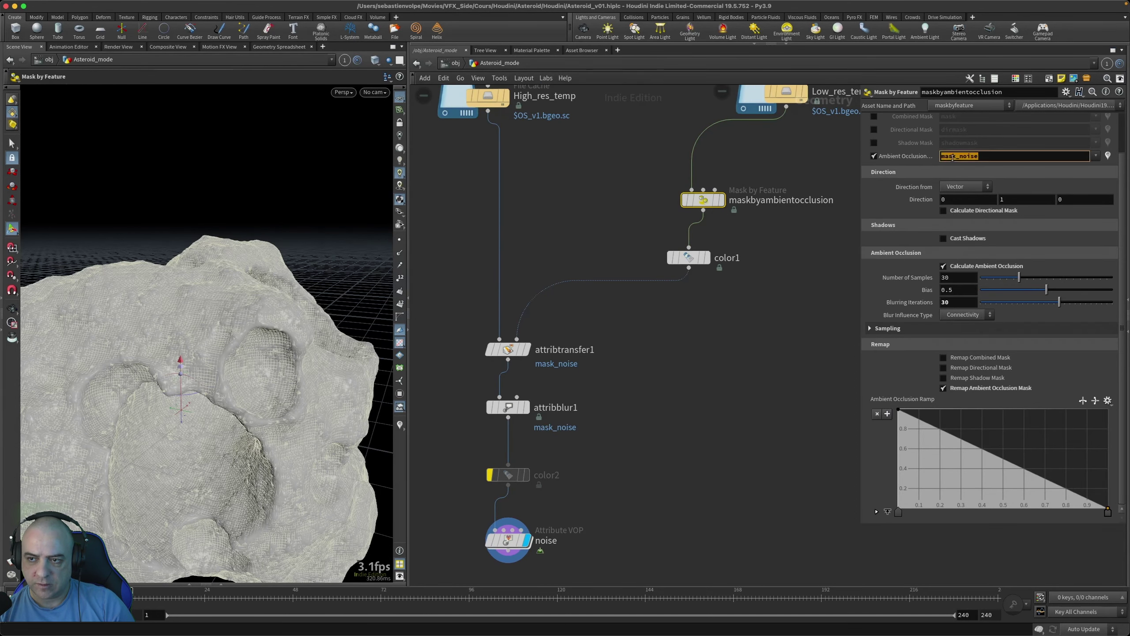
left_click(720, 358)
middle_click_drag(668, 431, 739, 328)
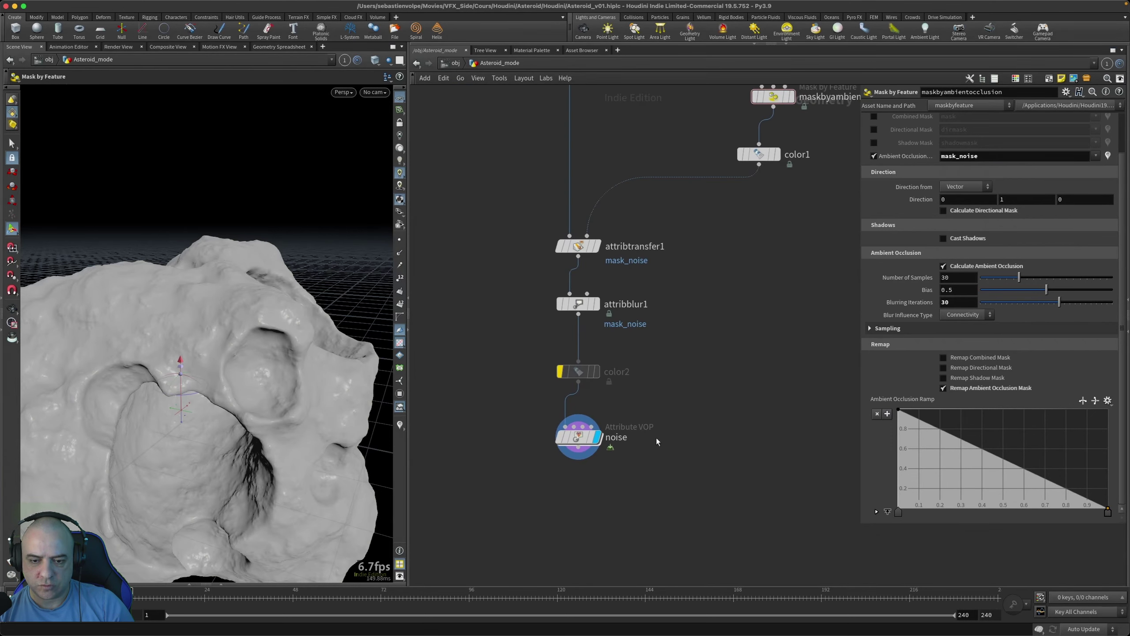
Step: Reopen the noise Attribute VOP network and add a Bind node directly above add1
double_click(577, 447)
key("Tab")
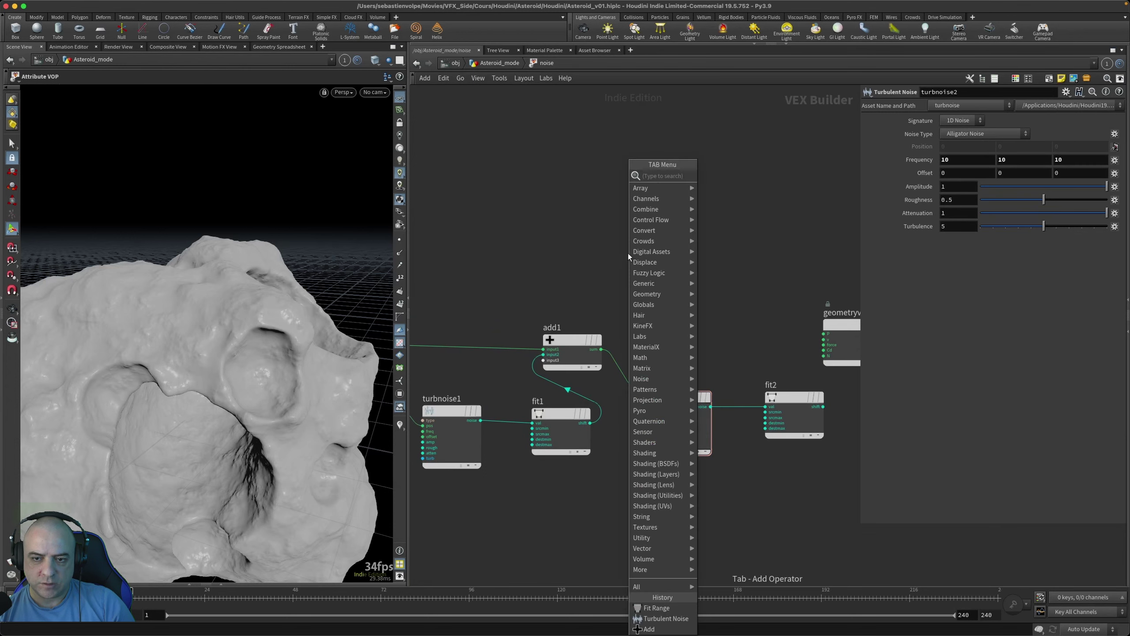
type("bind")
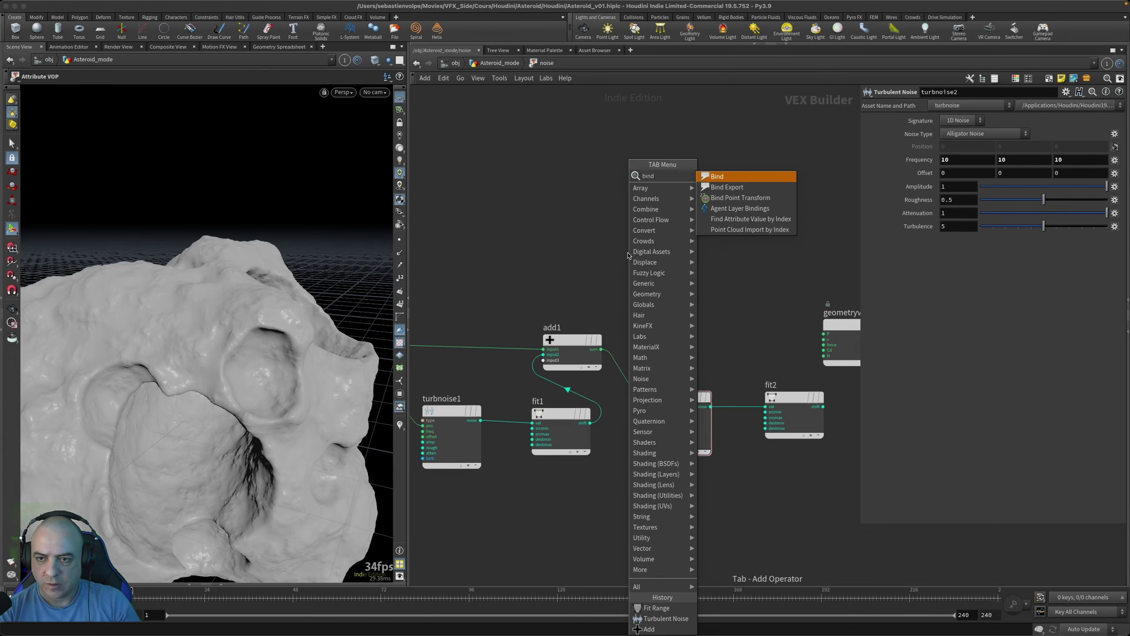
key("Return")
left_click(594, 247)
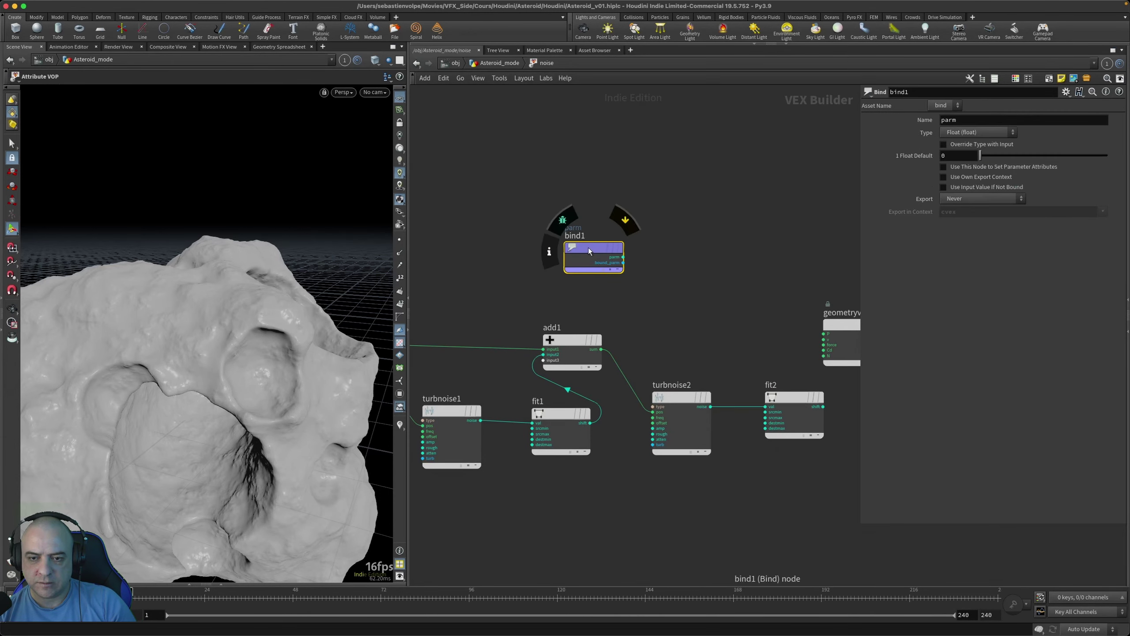
left_click_drag(568, 263, 572, 273)
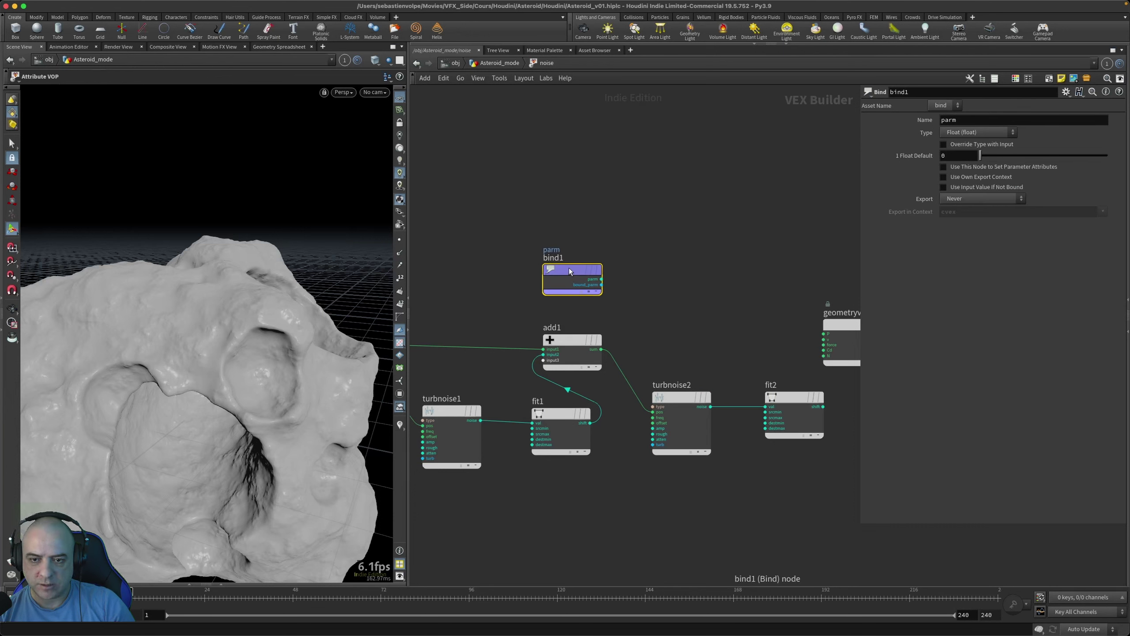
Step: Set the Bind node's name to mask_noise
left_click(961, 122)
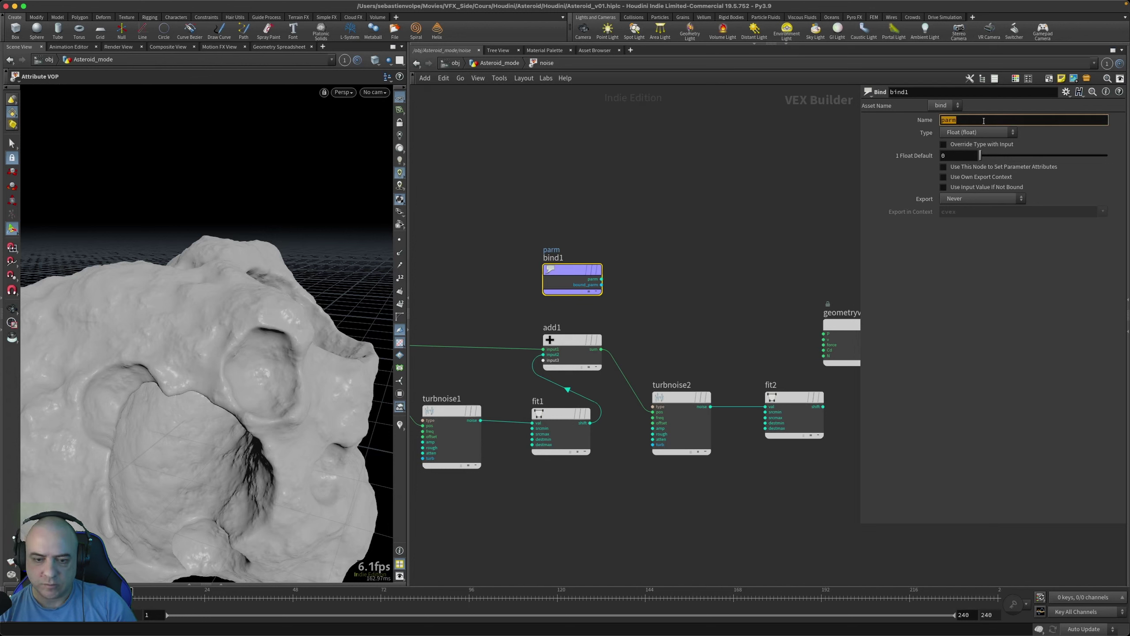
type("mask_noise")
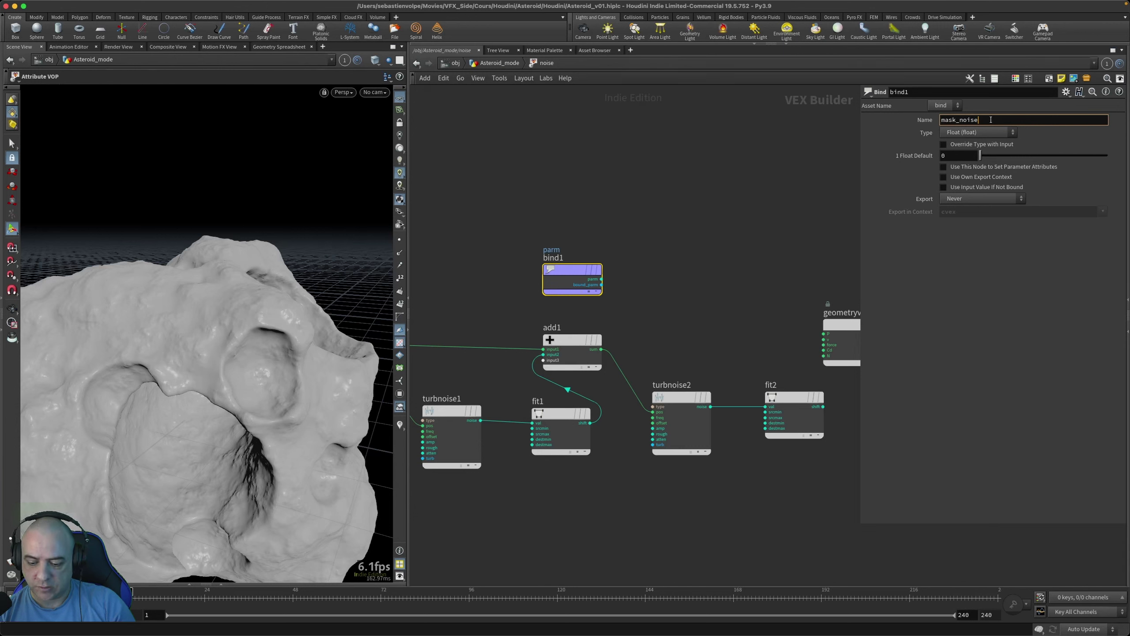
key("Return")
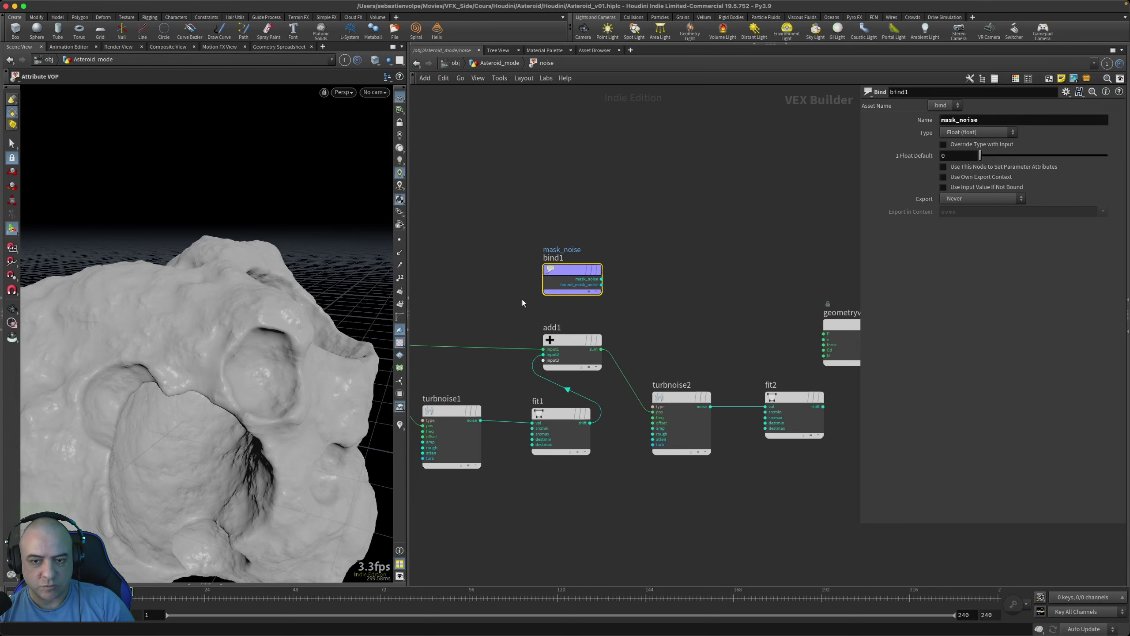
Step: Add a Fit Range node beside bind1, fed by its mask_noise output
middle_click_drag(629, 287, 560, 263)
left_click_drag(532, 255, 548, 260)
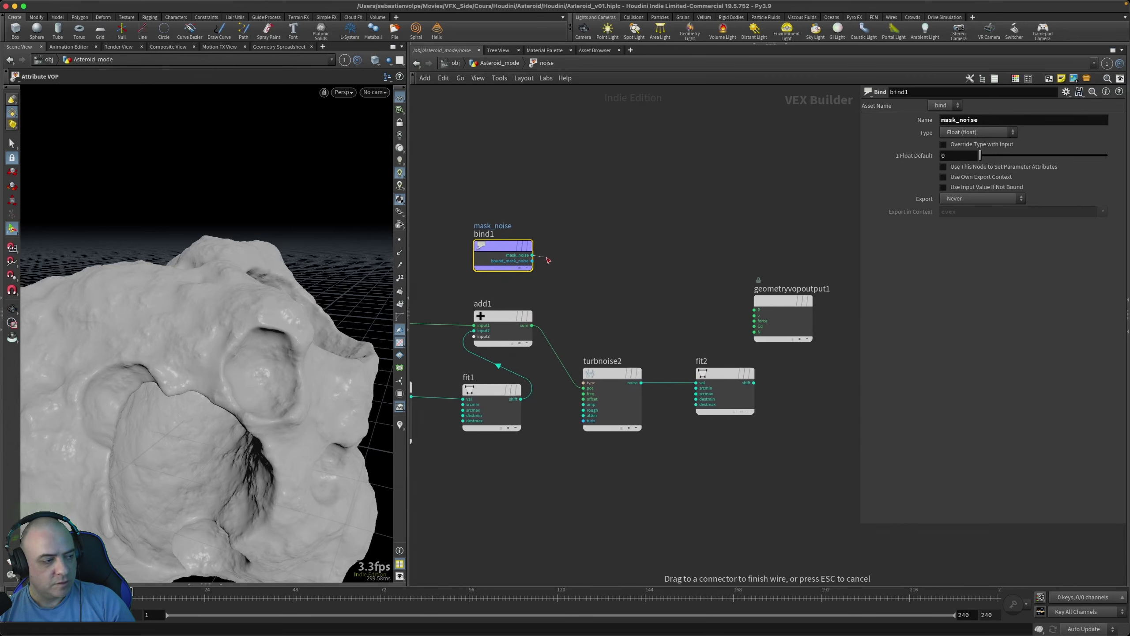
key("Tab")
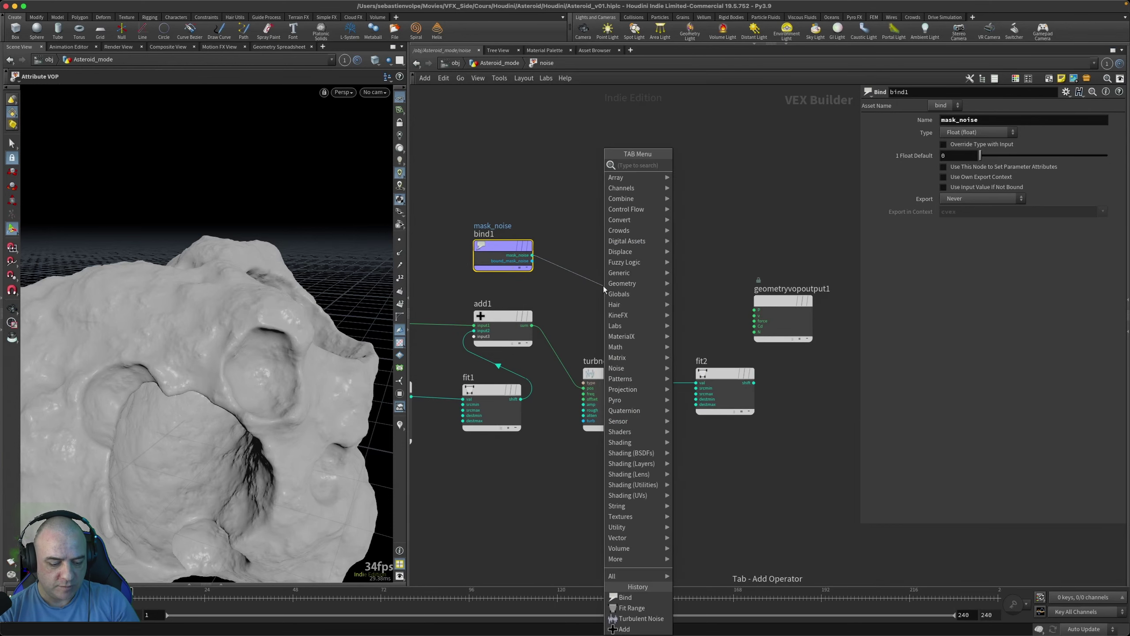
type("fit")
key("Return")
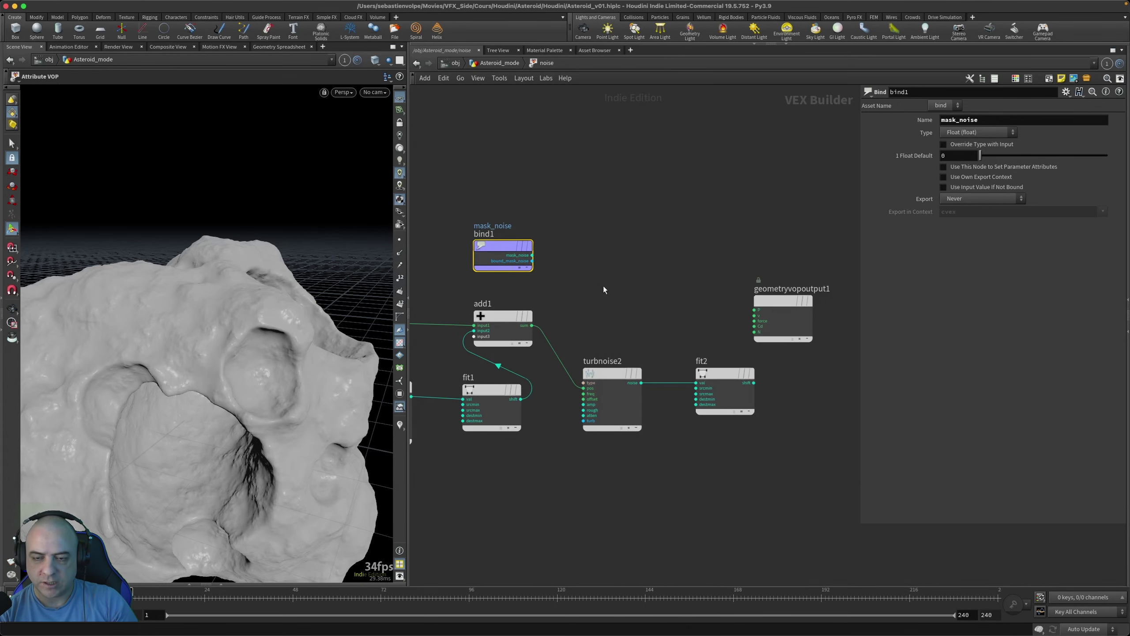
left_click(598, 255)
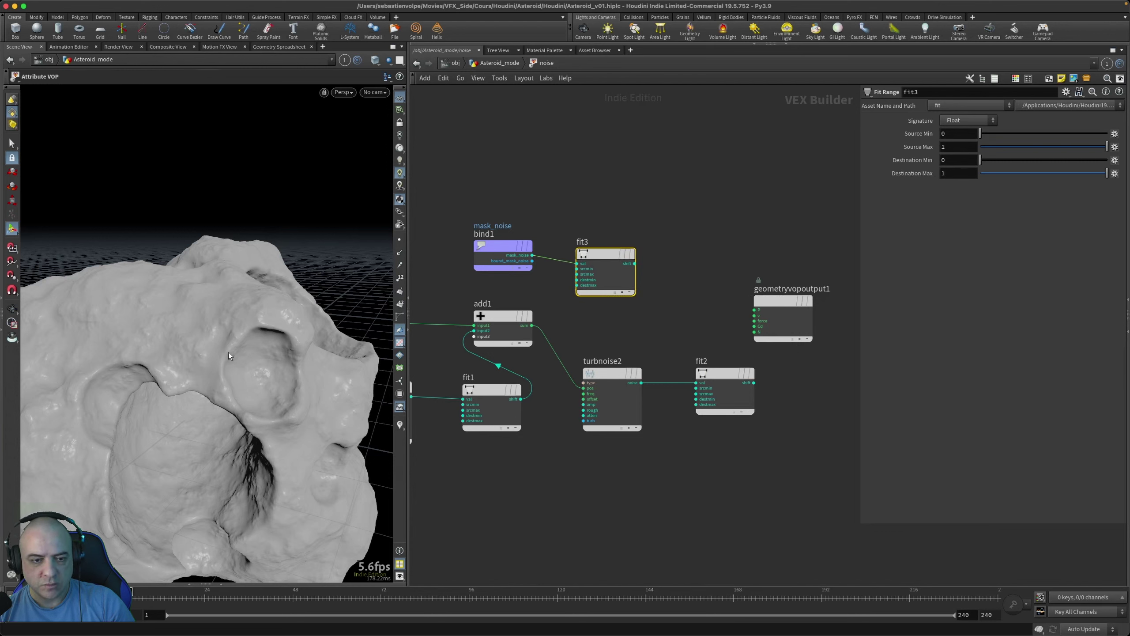
left_click_drag(602, 254, 600, 249)
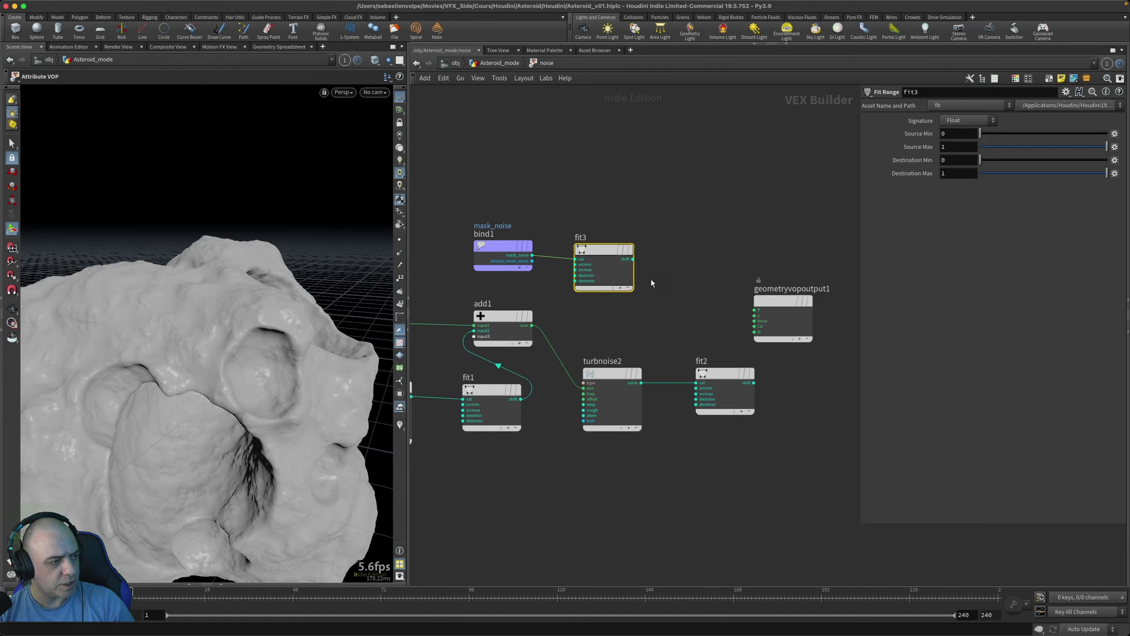
Step: Add a Multiply node between fit3 and the output node, fed by fit3's shift output
left_click(633, 260)
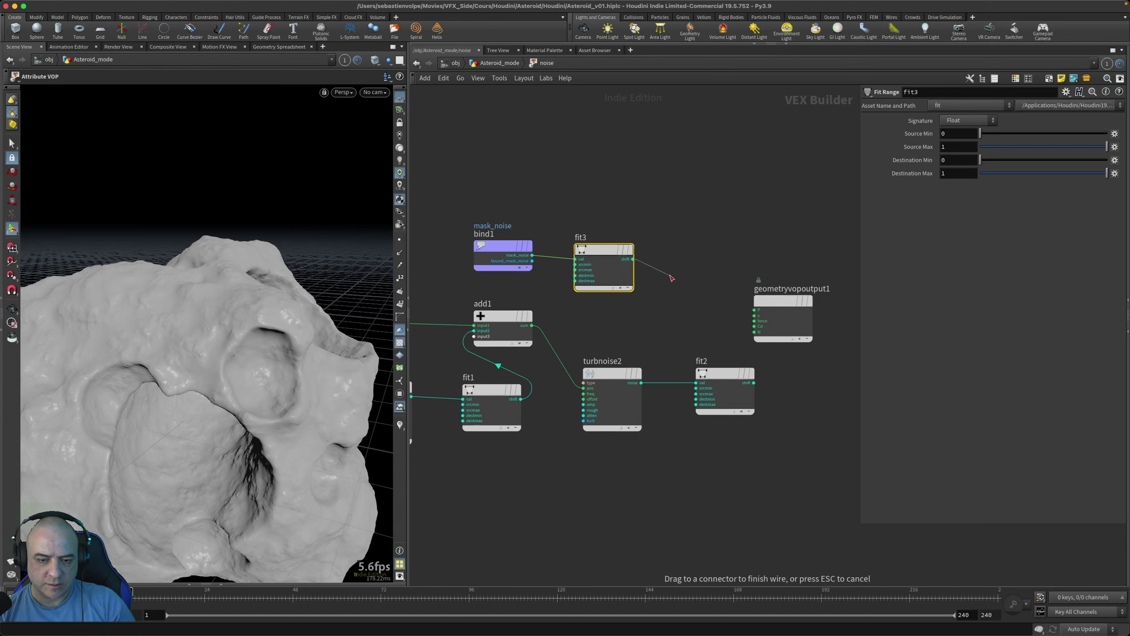
key("Tab")
type("mult")
key("Return")
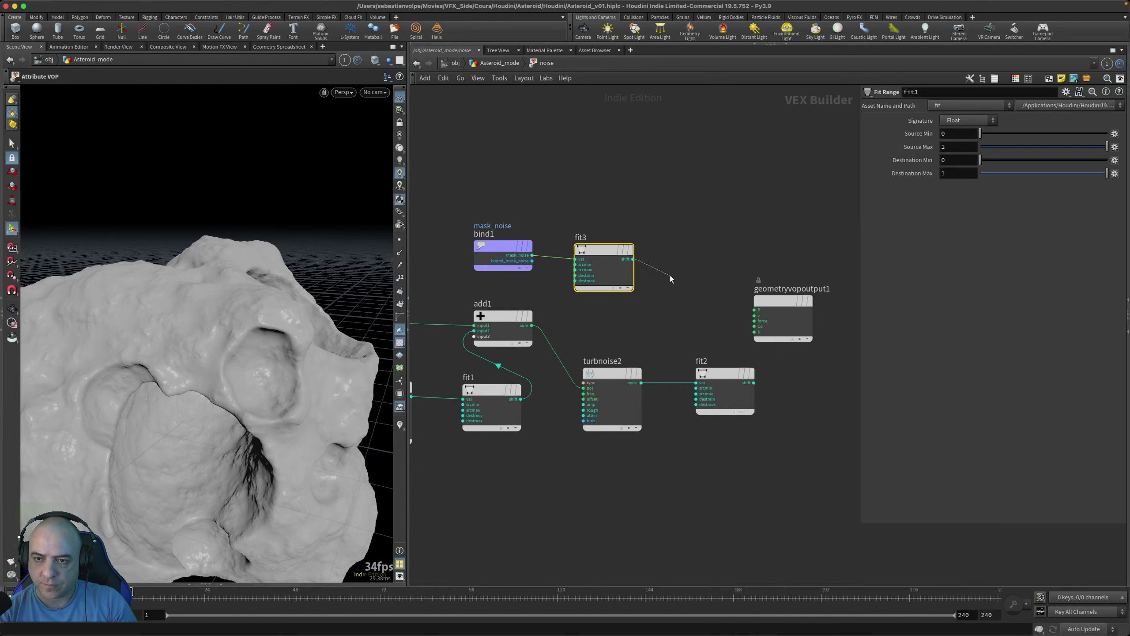
left_click(669, 276)
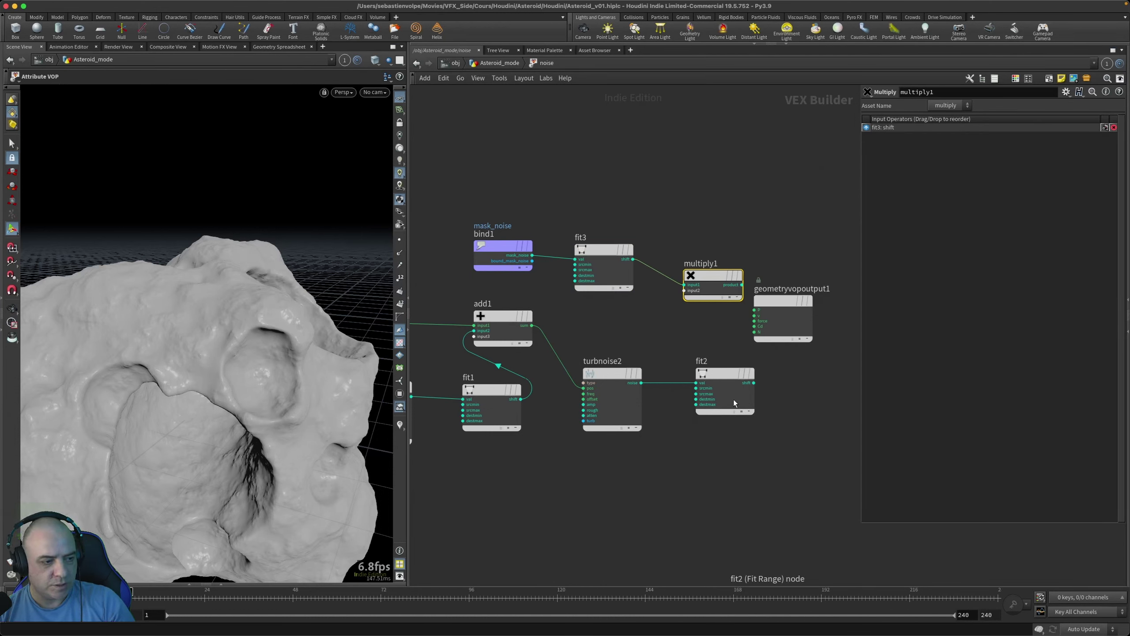
Step: Move the geometry output node further away and connect fit2's shift output to the second input of multiply1
middle_click_drag(786, 431, 672, 421)
left_click_drag(667, 298, 751, 299)
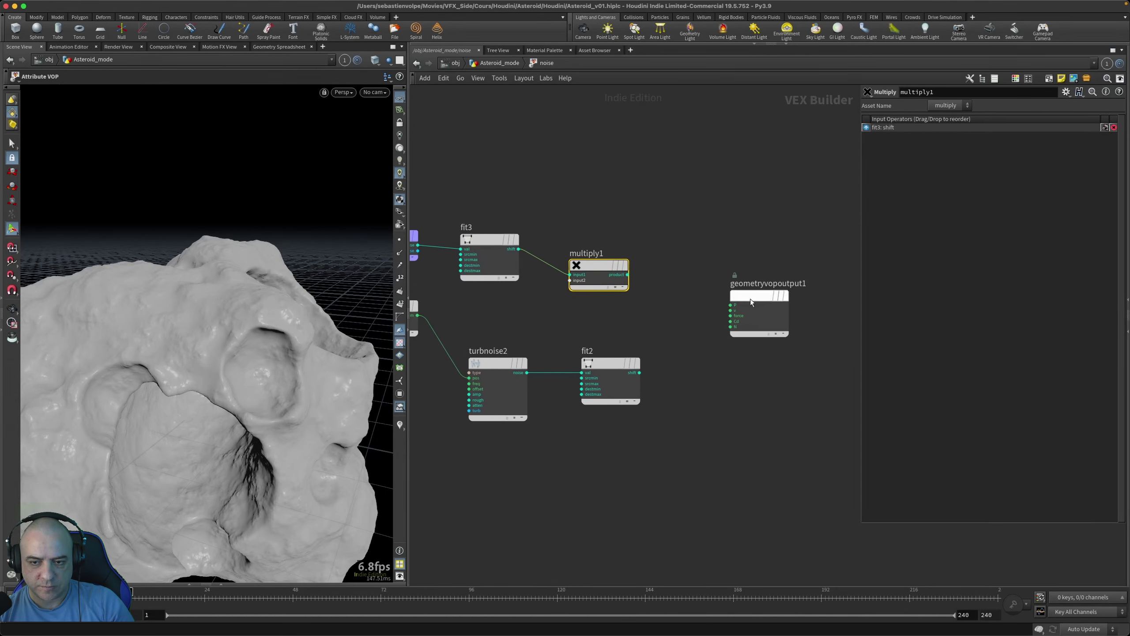
left_click_drag(640, 373, 570, 280)
mouse_move(602, 366)
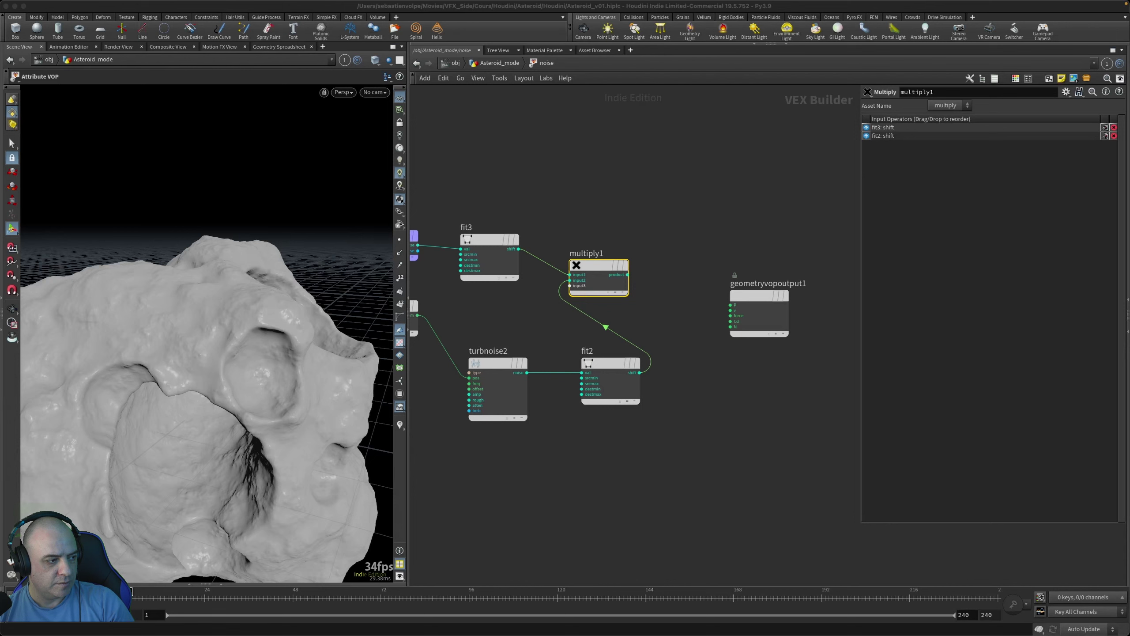
Step: Set fit2's Source Min to -0.5, Source Max to 0.097 and Destination Max to .303
left_click(612, 363)
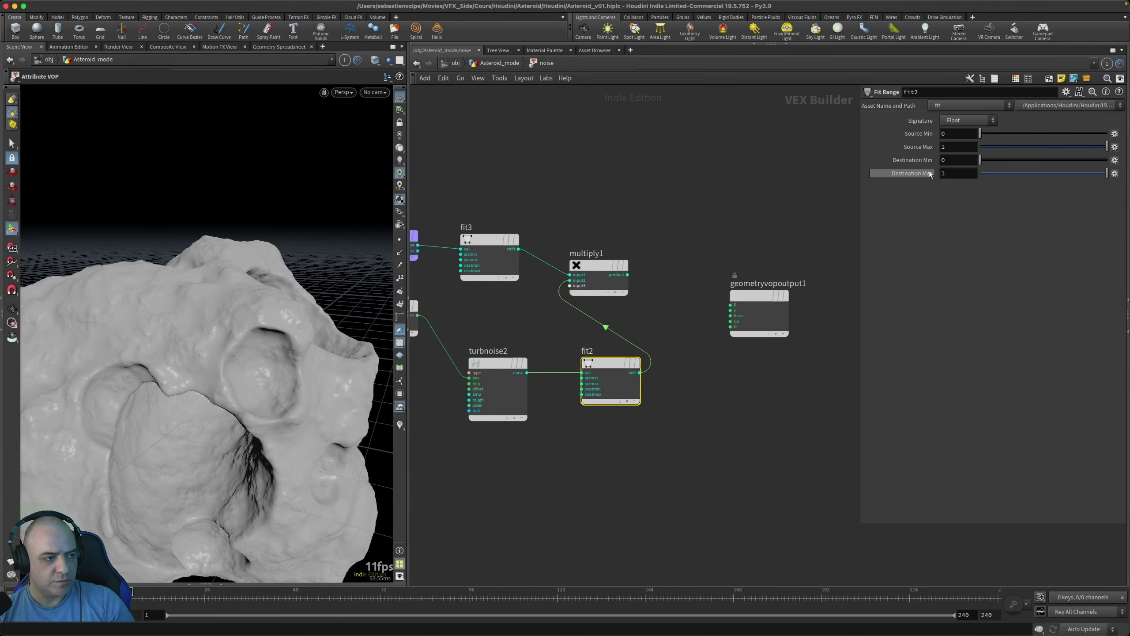
left_click(956, 135)
type("-")
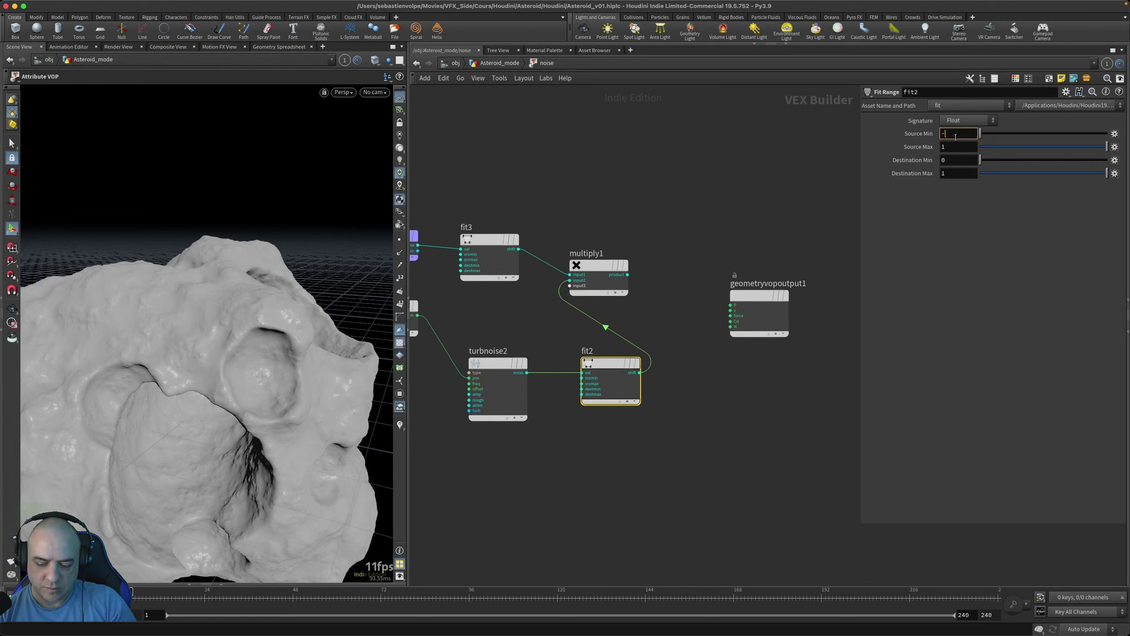
type("0.5")
key("Return")
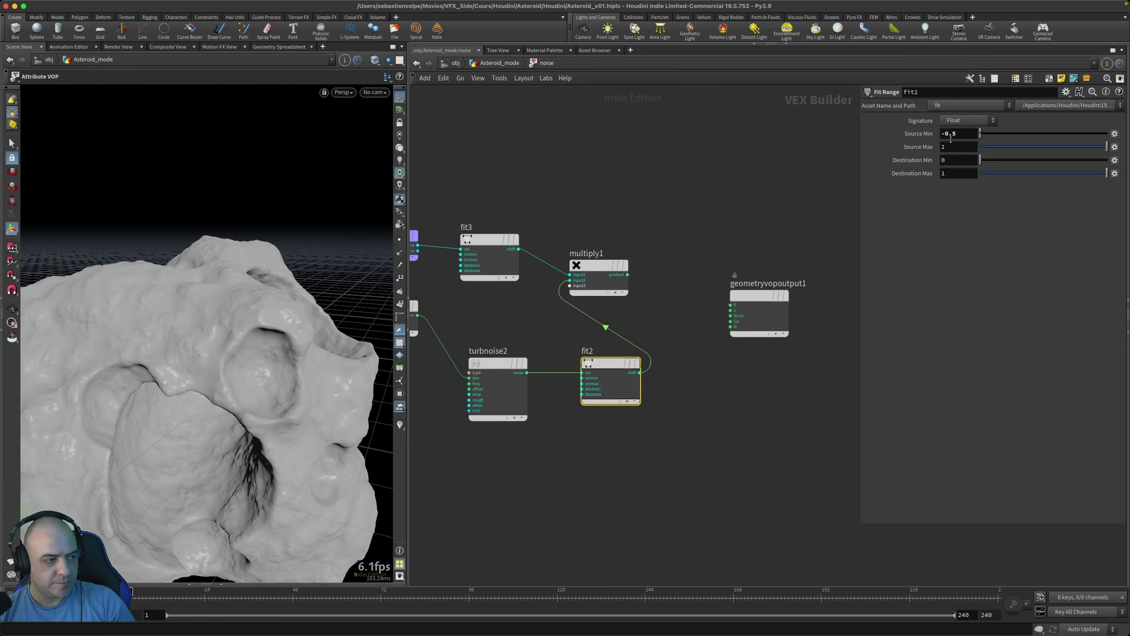
left_click(951, 148)
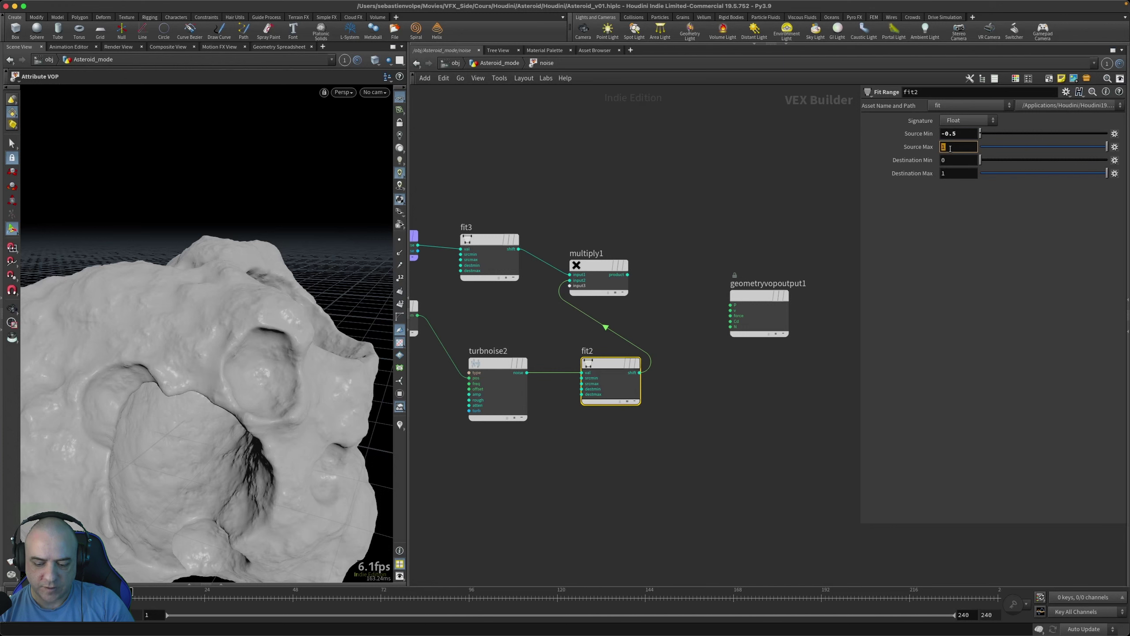
type("0.697")
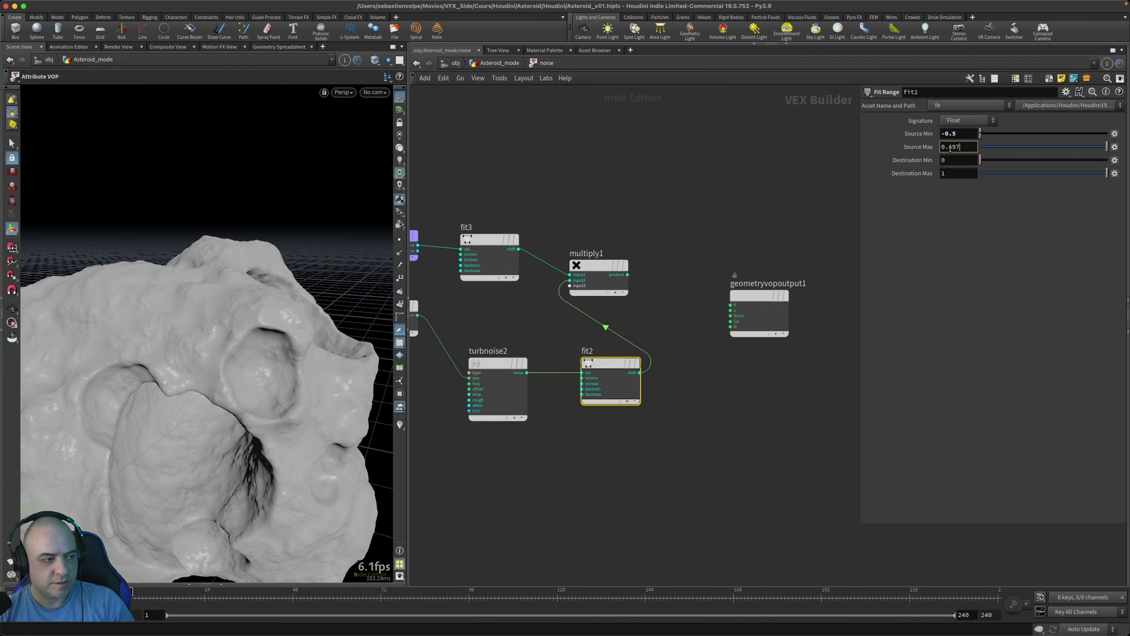
key("Return")
left_click(956, 173)
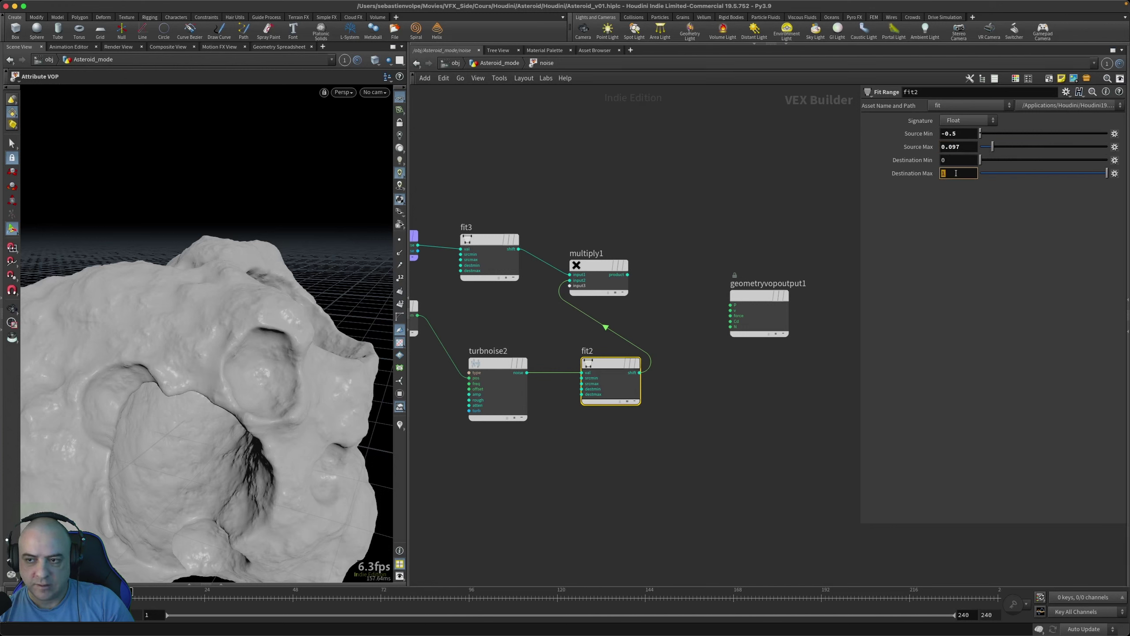
type(".303")
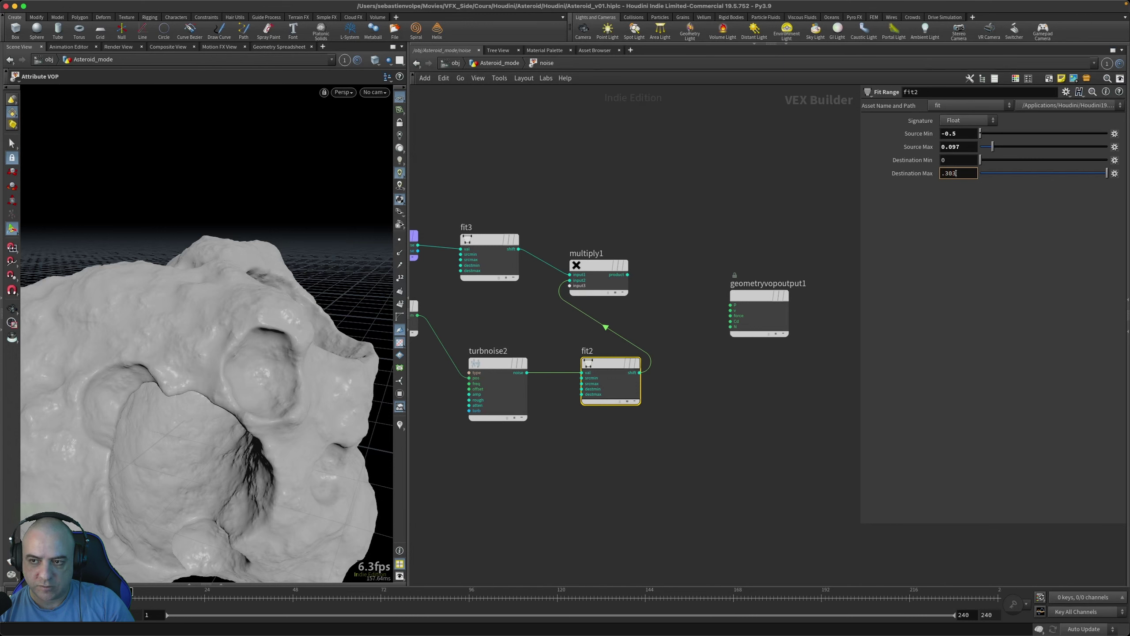
key("Return")
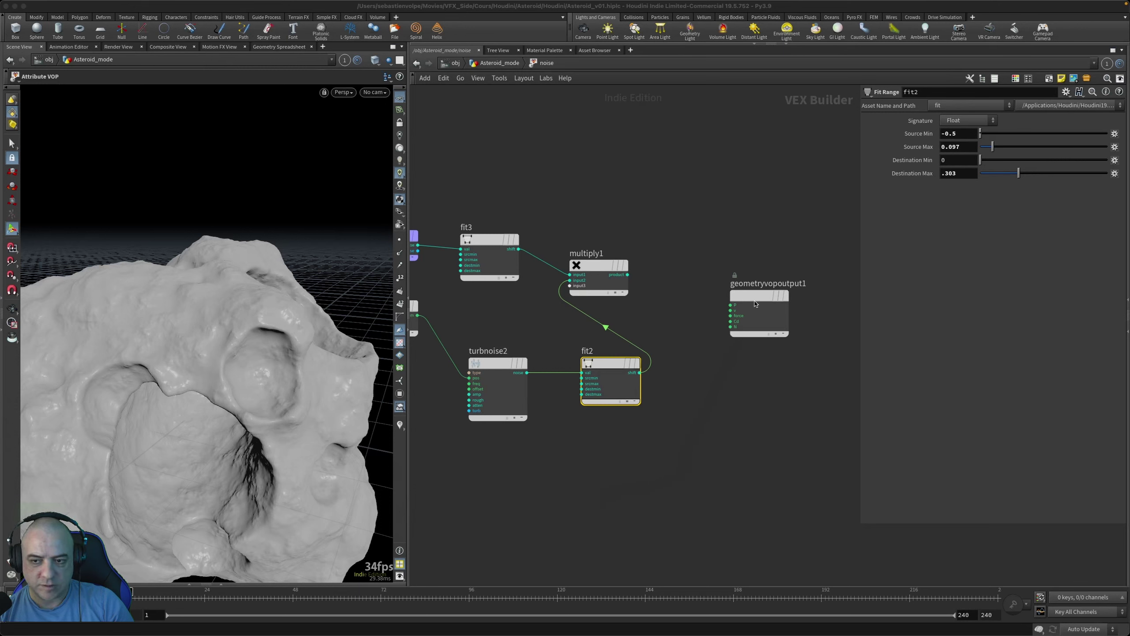
Step: Make room before the geometry output node and add a Displace Along Normal node with multiply1's product feeding its amount
left_click_drag(786, 322, 828, 321)
left_click_drag(628, 275, 690, 286)
type("displ")
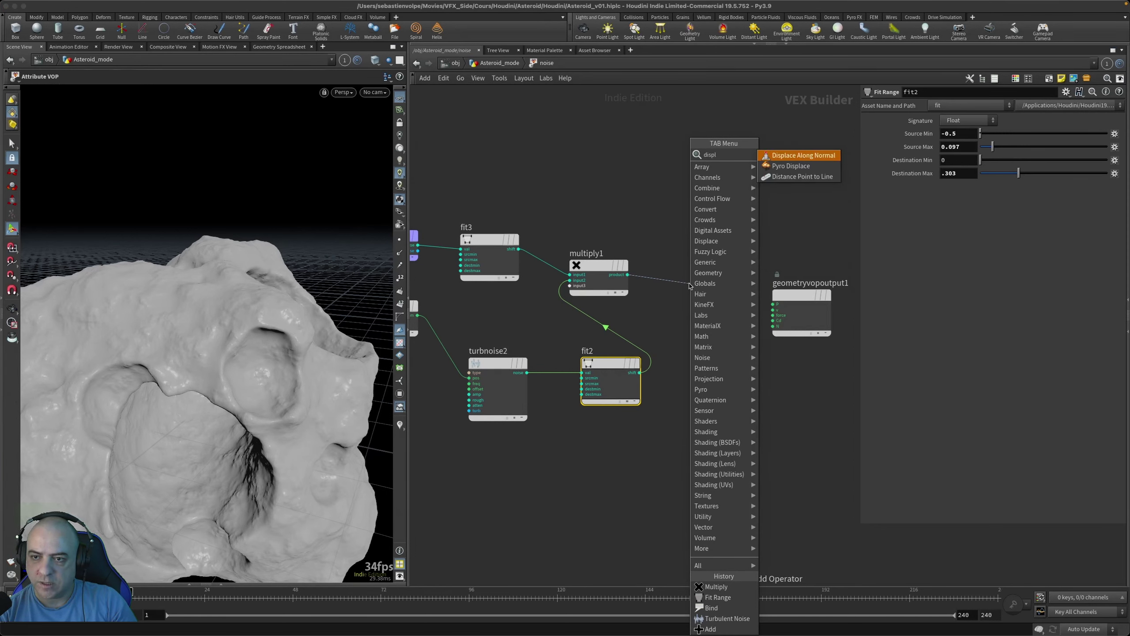
key("Return")
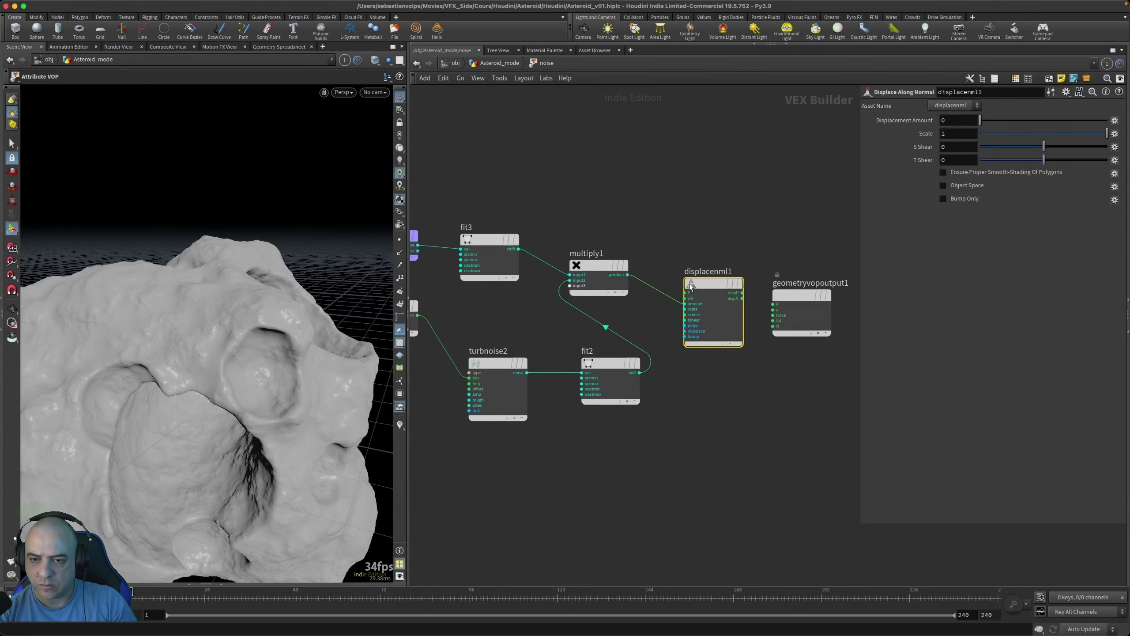
Step: Connect the Displace Along Normal node's dispP output to the P input of the geometry output node
middle_click_drag(766, 362, 708, 388)
scroll(650, 342, "down", 4)
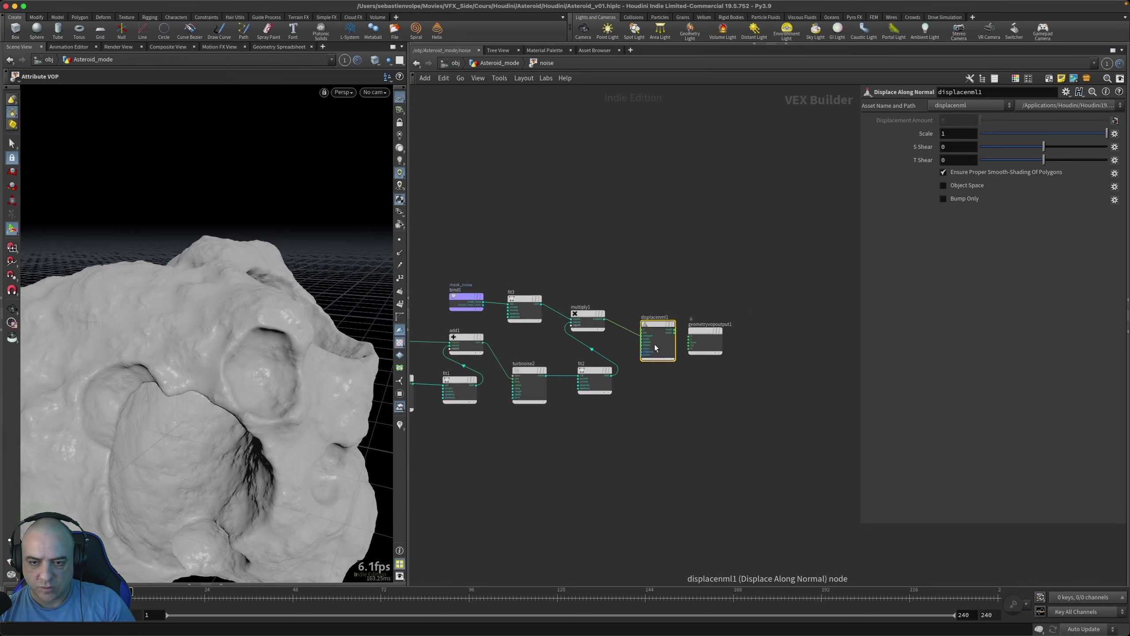
scroll(648, 341, "up", 8)
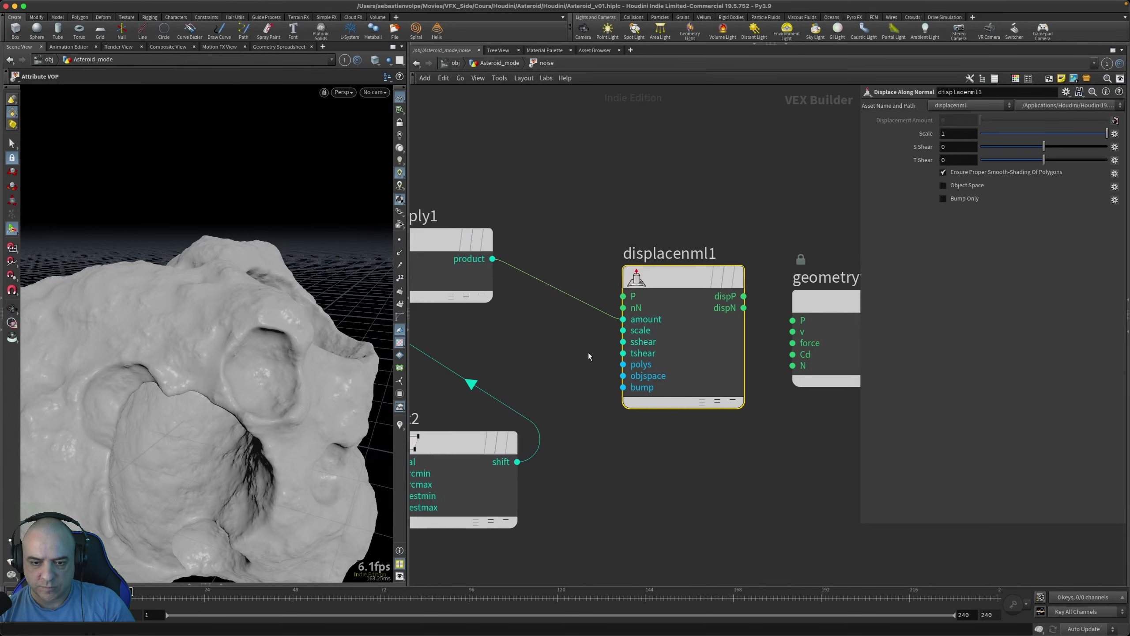
mouse_move(588, 353)
right_mouse_down()
mouse_move(555, 350)
mouse_move(575, 350)
right_mouse_up()
middle_click_drag(580, 350, 530, 350)
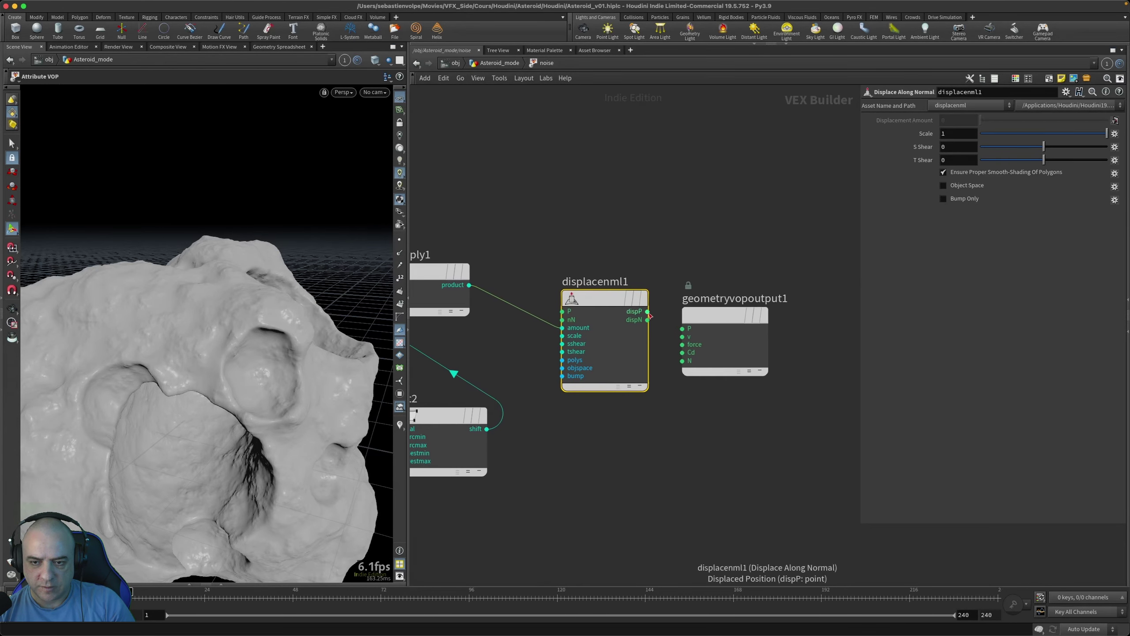
left_click_drag(648, 314, 683, 330)
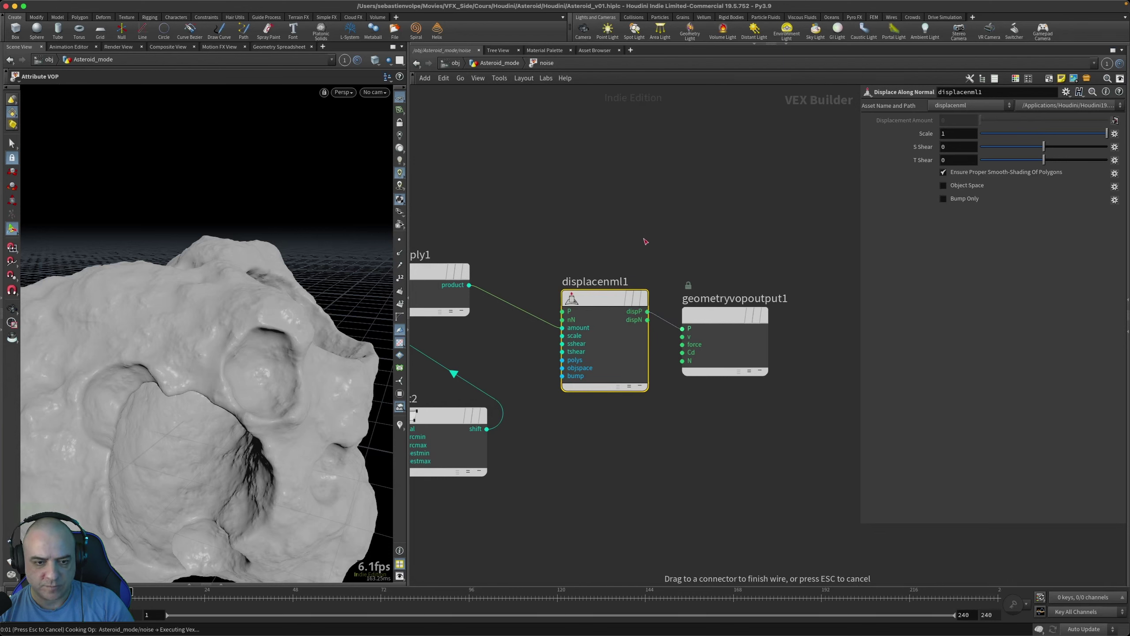
Step: Change turbnoise1's noise type to Original Perlin Noise and its signature to 3D Noise
right_click_drag(588, 236, 559, 238)
middle_click_drag(567, 231, 611, 223)
middle_click_drag(540, 191, 673, 205)
scroll(653, 207, "down", 2)
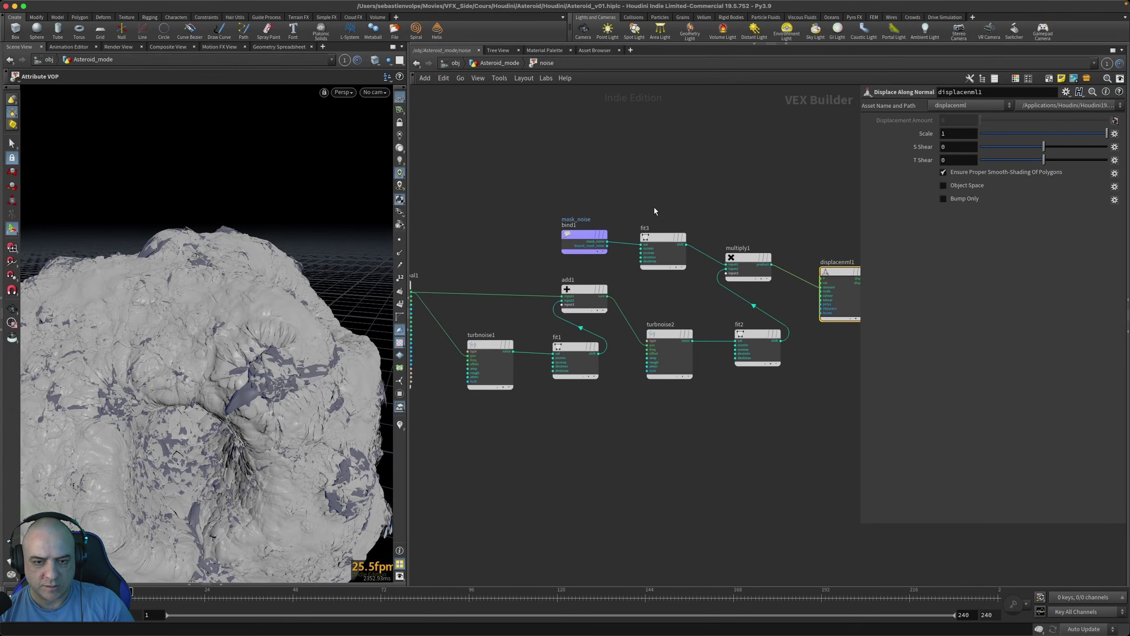
left_click(653, 234)
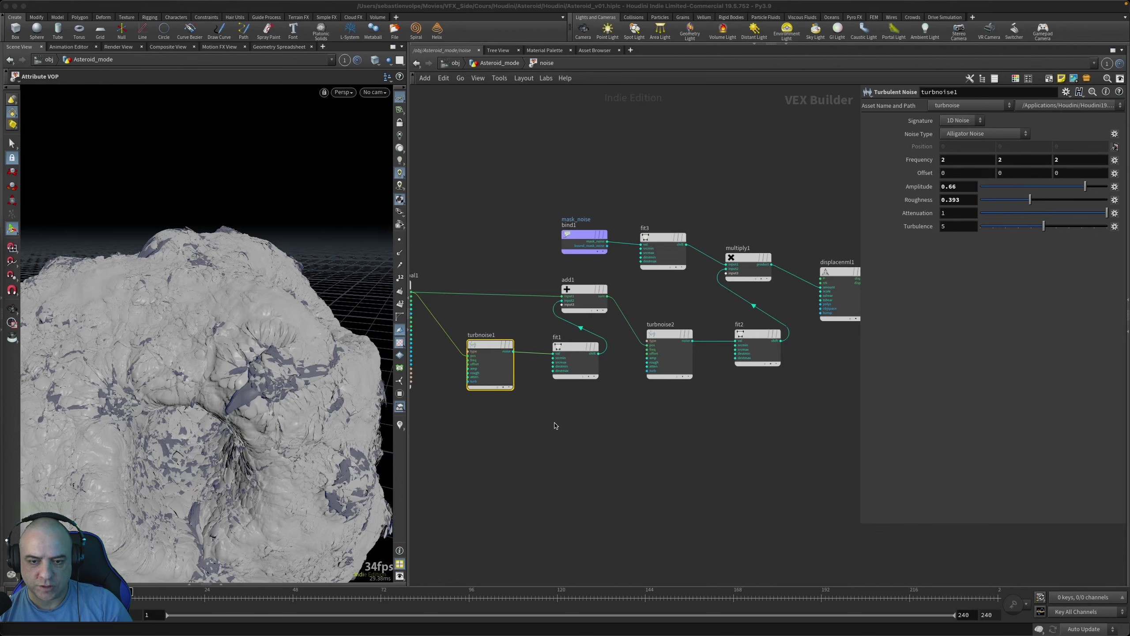
scroll(555, 426, "down", 2)
scroll(487, 386, "down", 2)
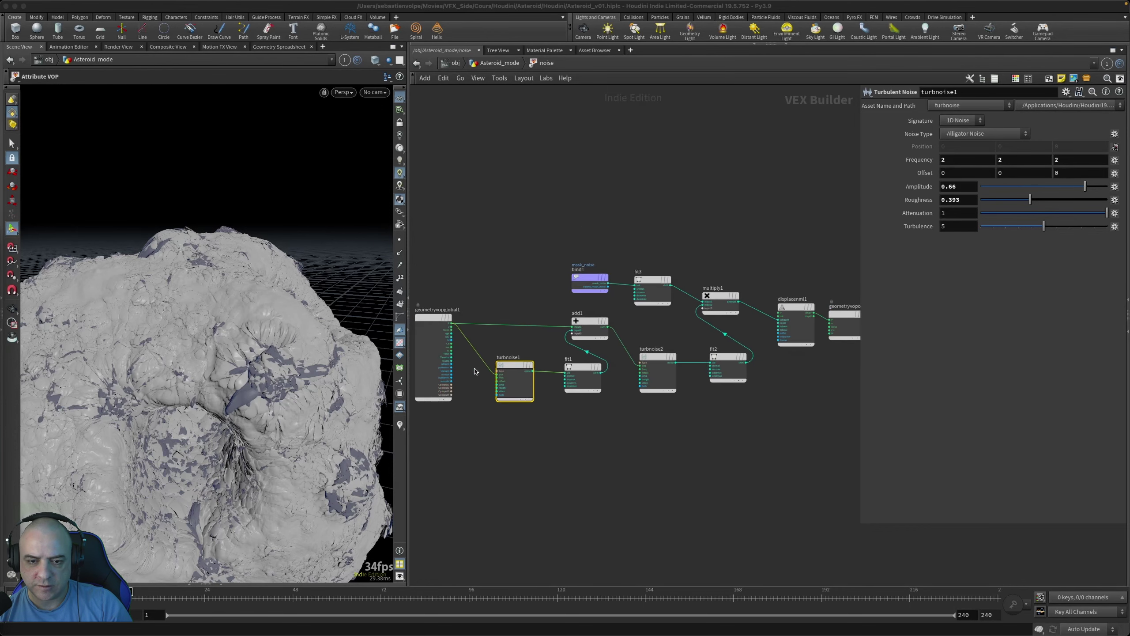
scroll(475, 334, "up", 4)
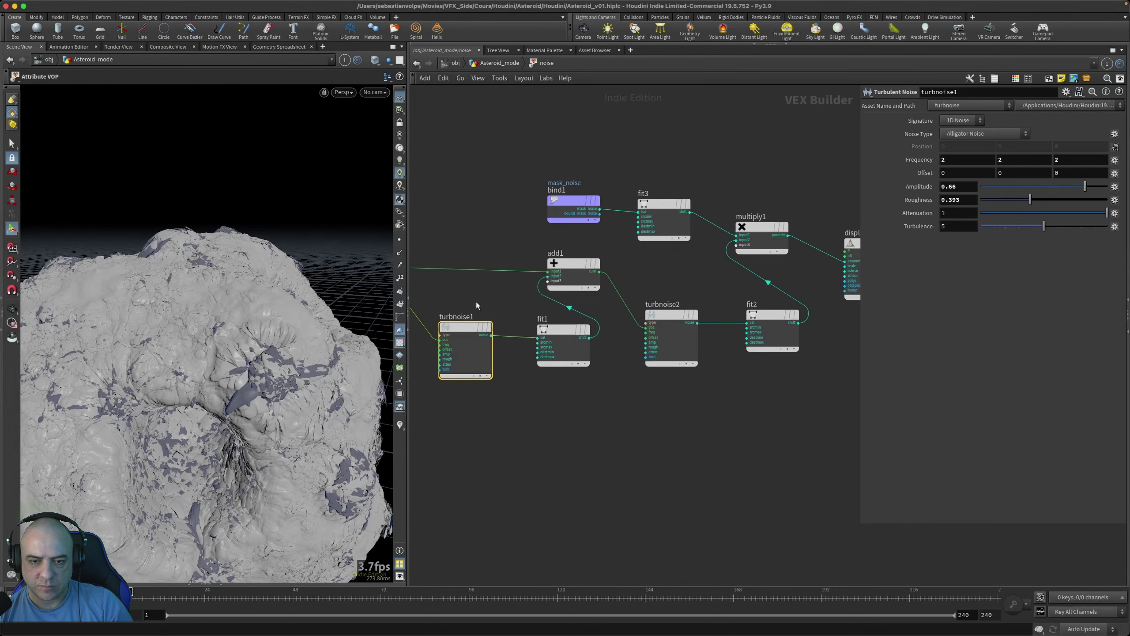
scroll(476, 335, "up", 5)
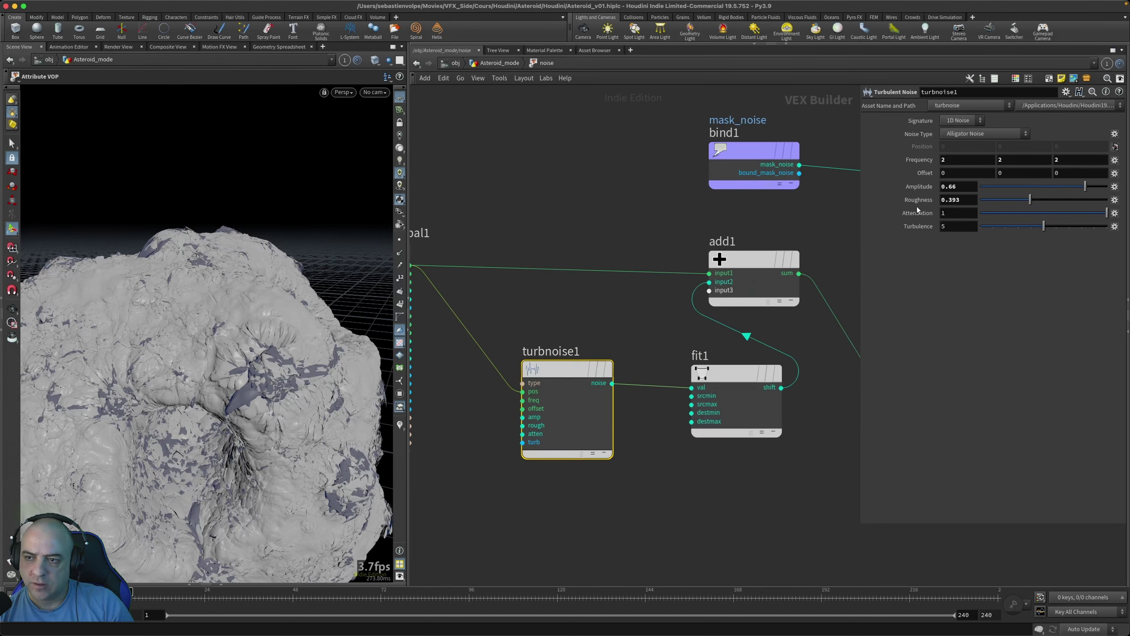
left_click(983, 135)
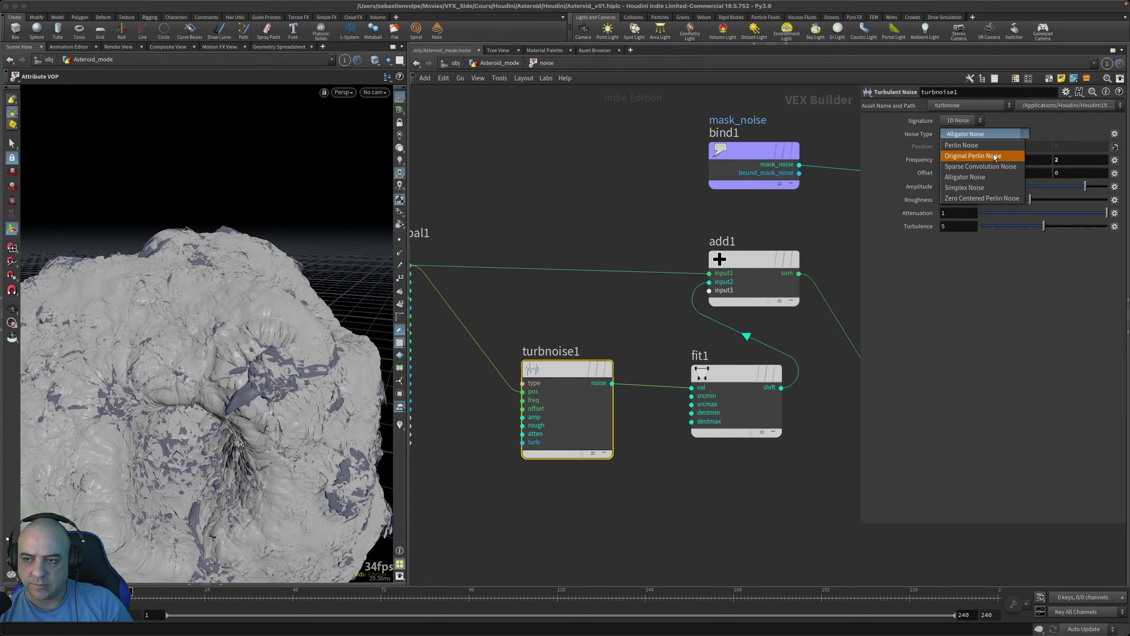
left_click(973, 155)
left_click(961, 120)
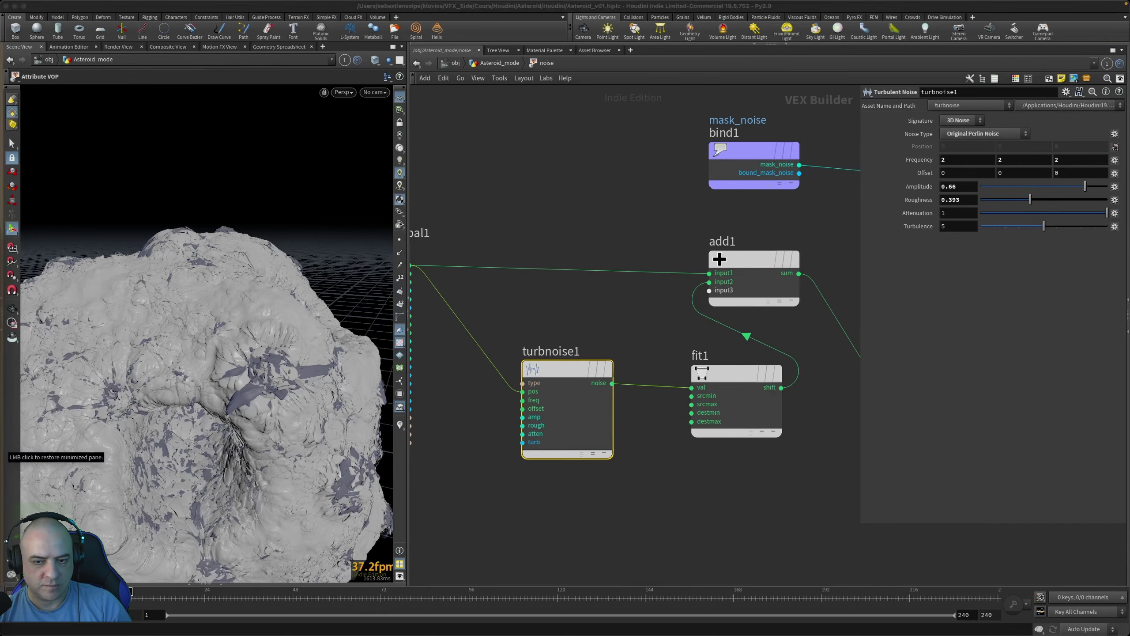
Step: Change turbnoise2's noise type to Original Perlin Noise
left_click(716, 461)
middle_click_drag(771, 465, 557, 454)
left_click(699, 345)
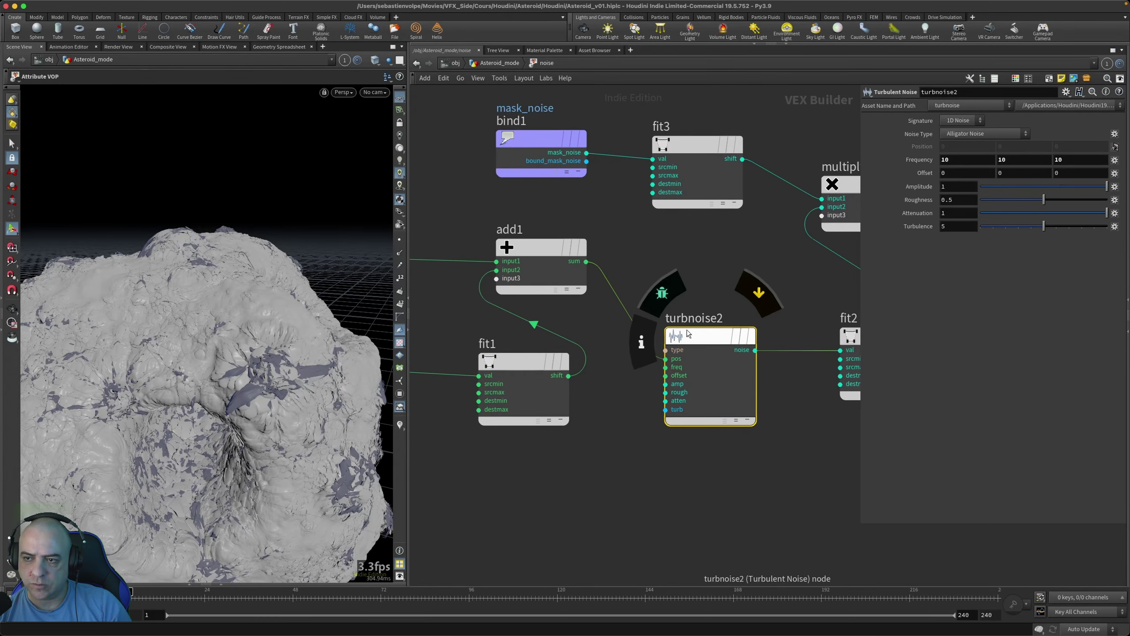
left_click(994, 133)
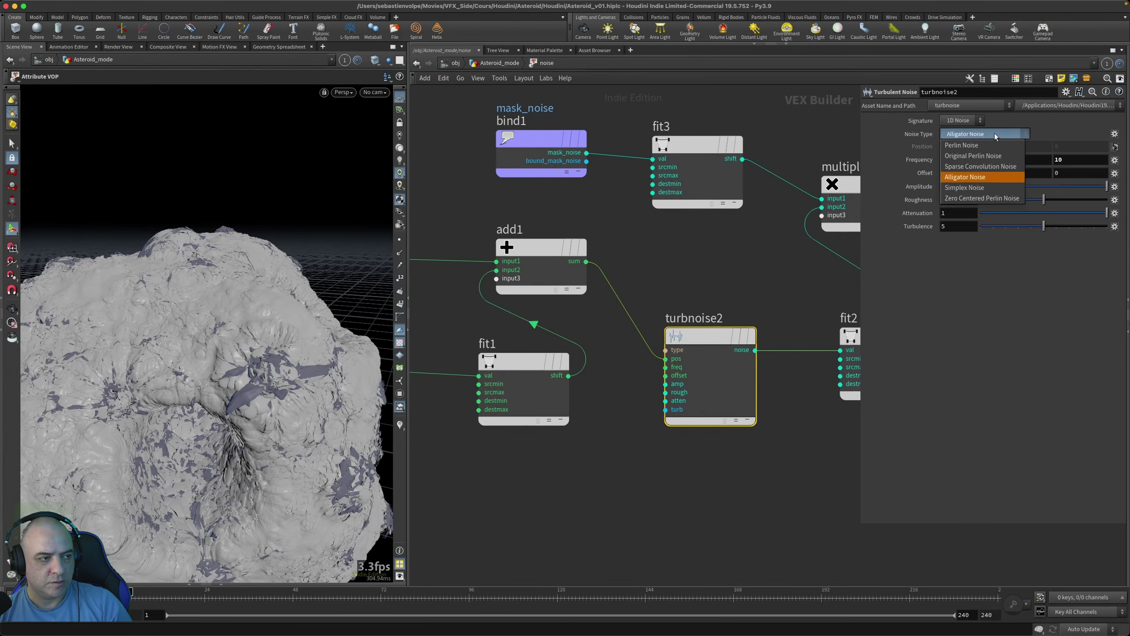
left_click(996, 156)
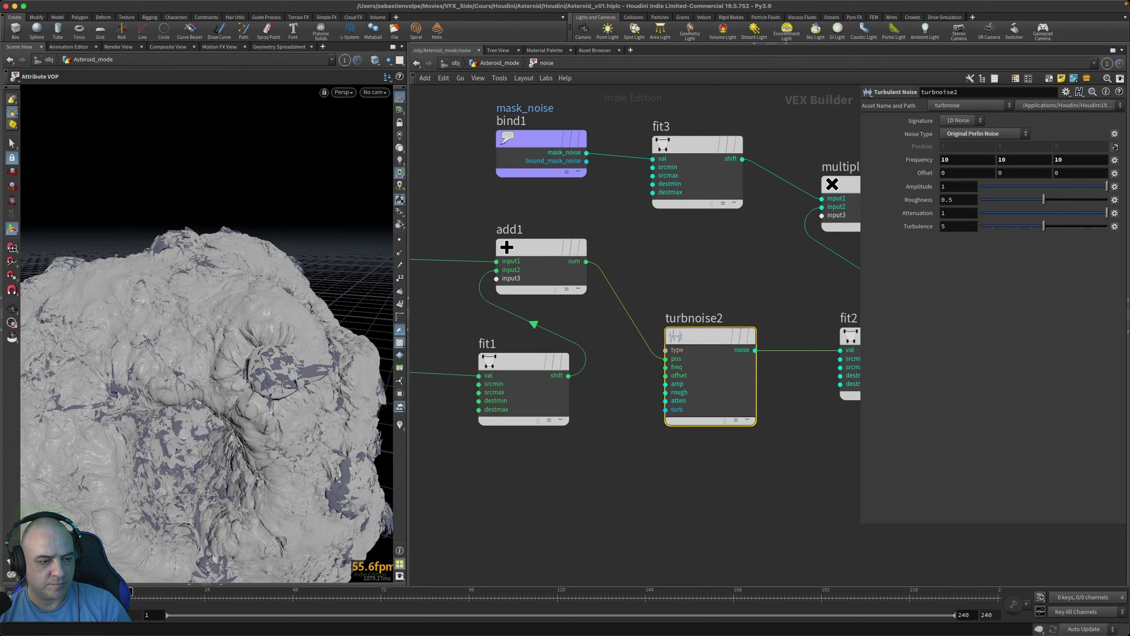
left_click(730, 483)
Step: Set the Scale of the Displace Along Normal node to .02
scroll(728, 483, "right", 10)
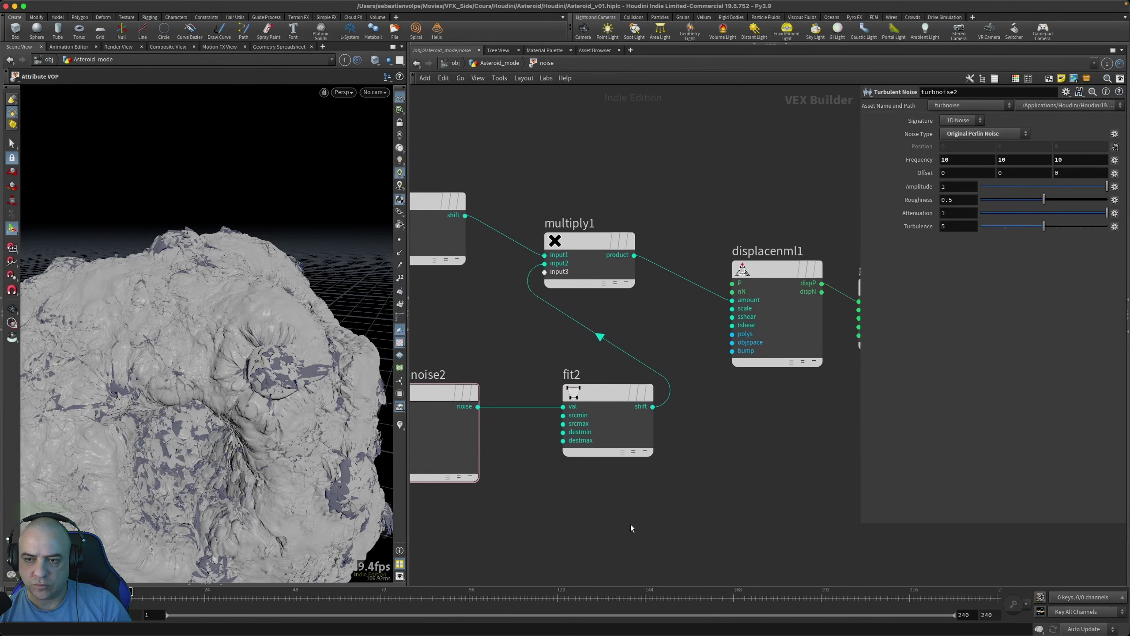
scroll(621, 527, "right", 4)
left_click(669, 293)
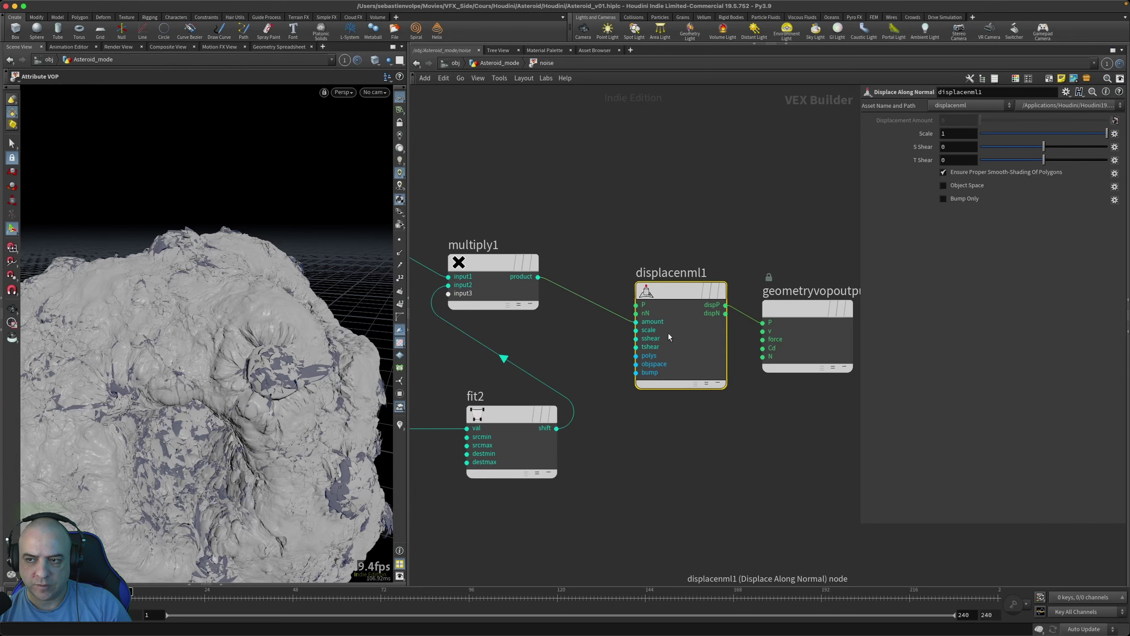
left_click(948, 134)
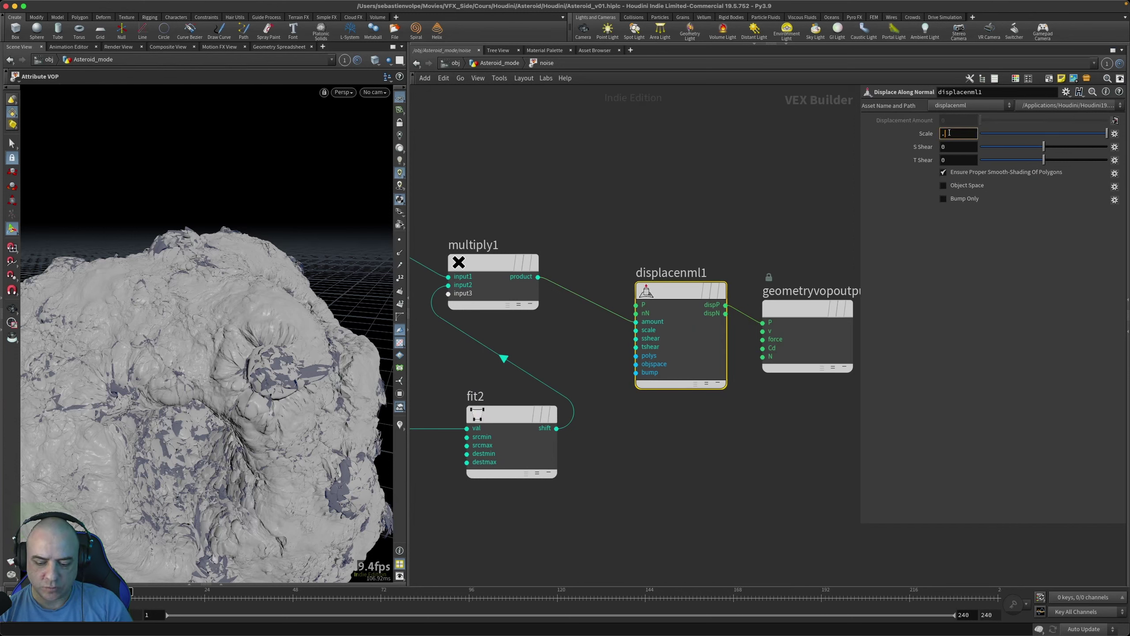
key("Return")
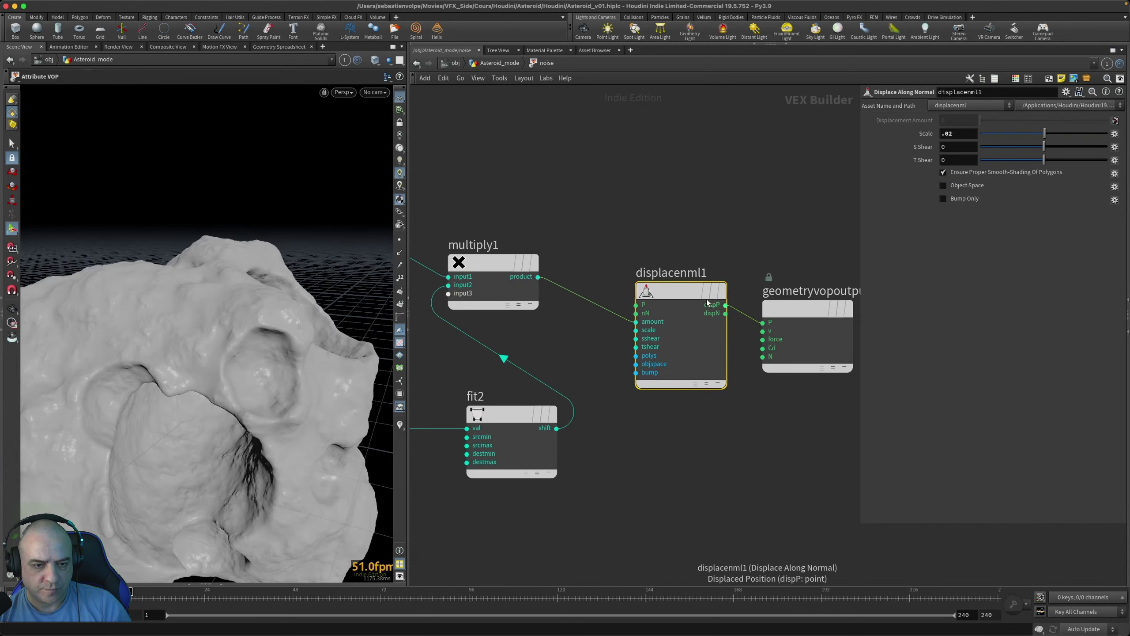
key("Escape")
Step: Set turbnoise2's Roughness to 0.764
left_click_drag(218, 380, 317, 367)
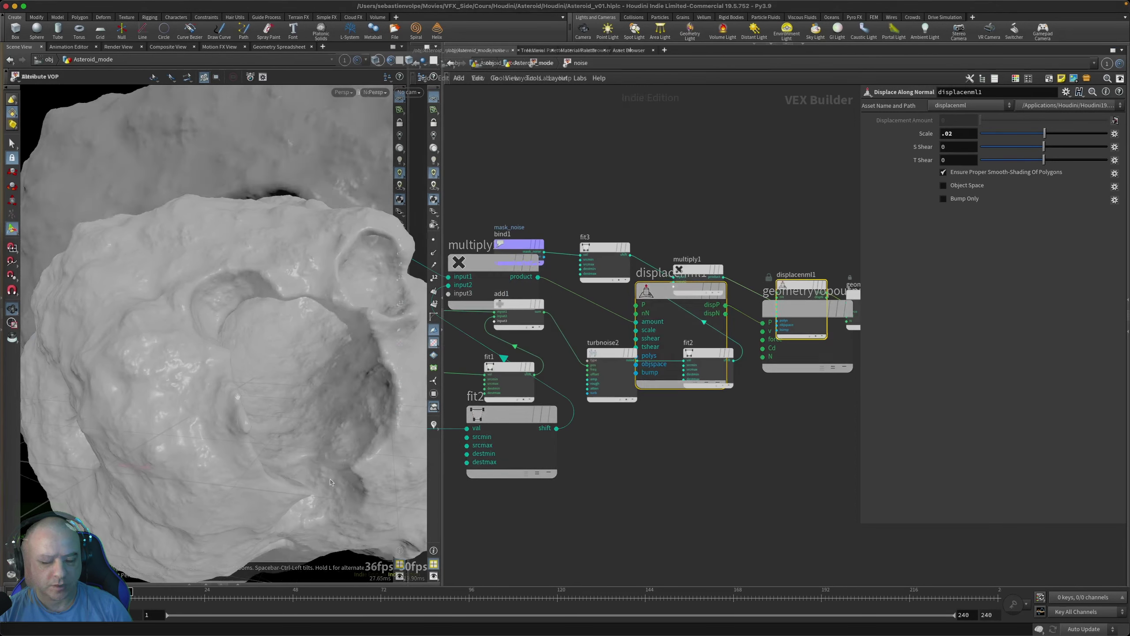
left_click(630, 353)
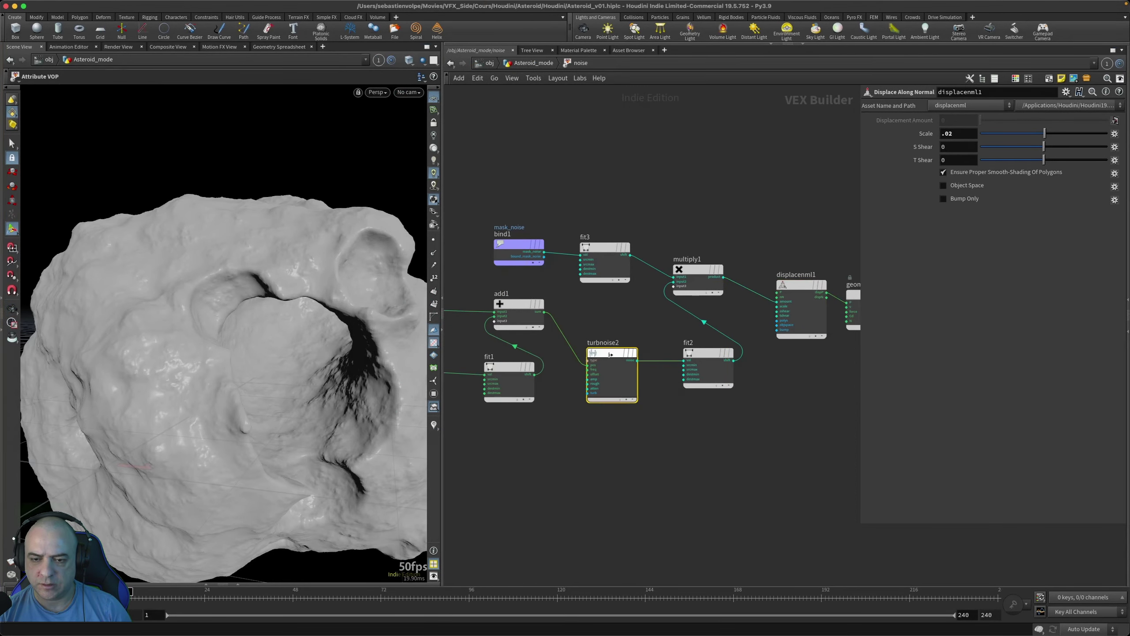
scroll(623, 358, "up", 5)
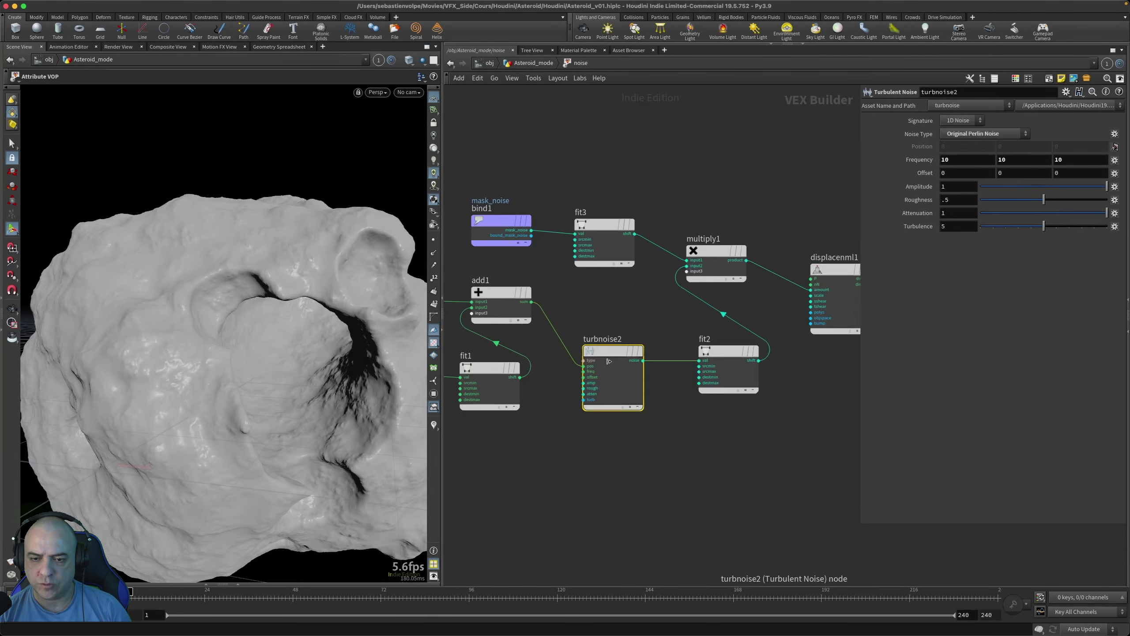
left_click(962, 204)
type("0")
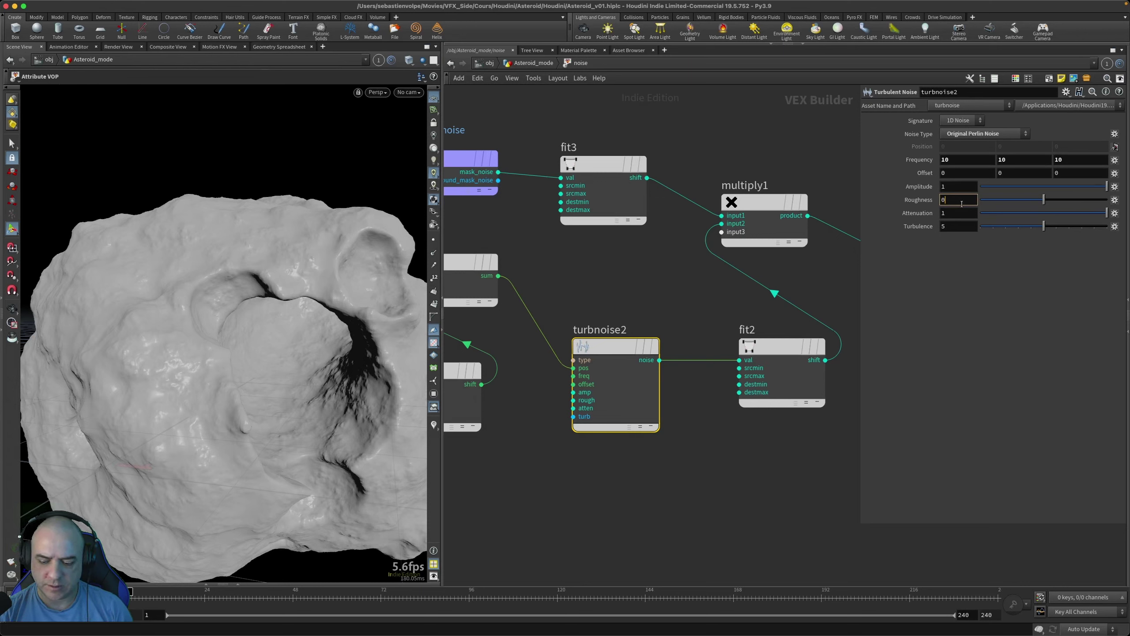
type(".764")
key("Return")
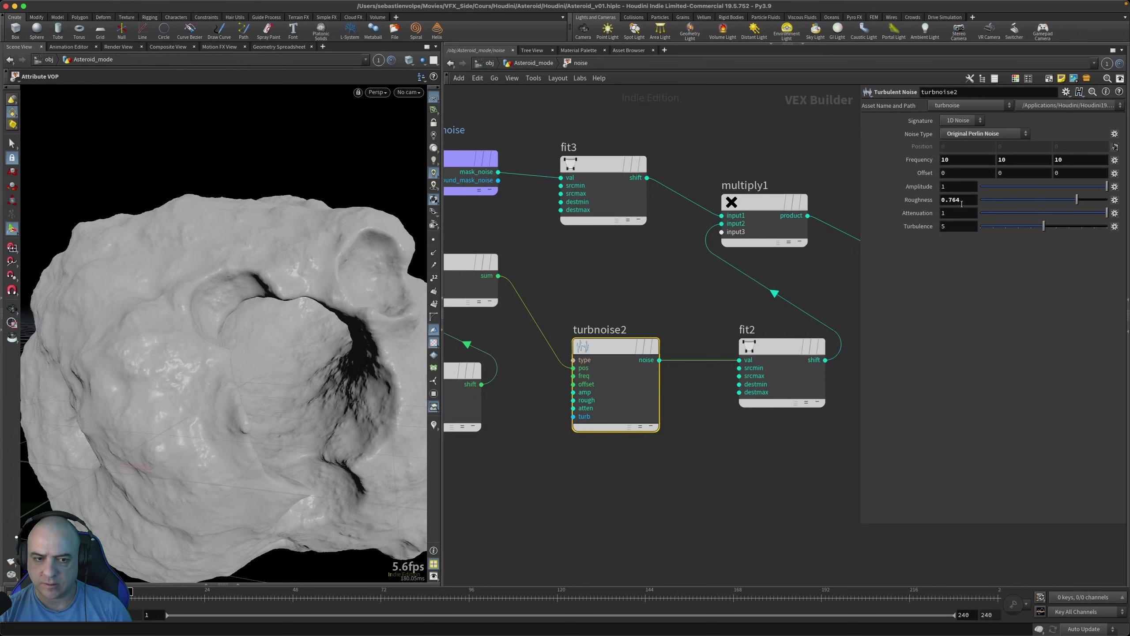
Step: Check the noise detail in the craters, and return from the VOP network to the Asteroid_mode geometry network
right_click_drag(361, 243, 611, 242, "alt")
middle_click_drag(396, 269, 327, 293, "alt")
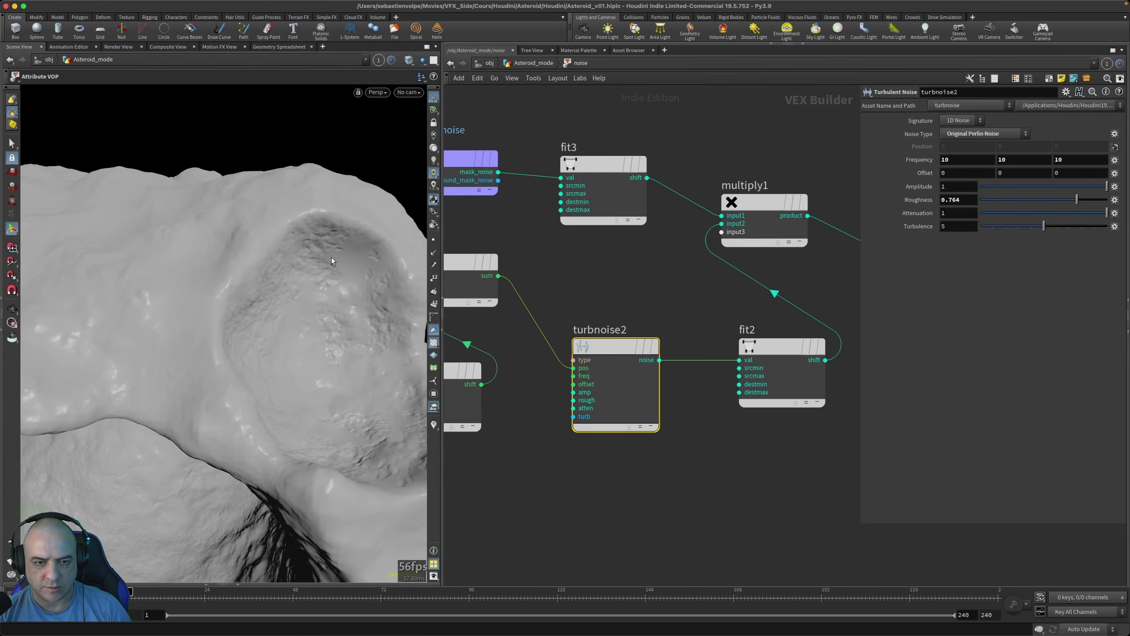
left_click_drag(341, 313, 236, 355, "alt")
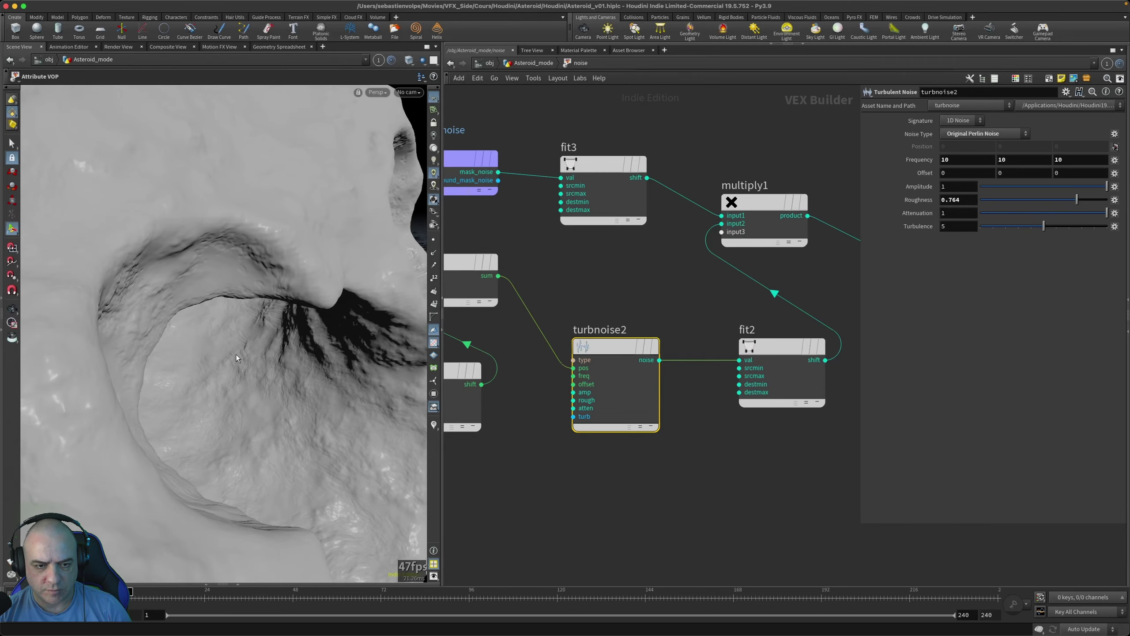
left_click_drag(300, 451, 265, 370, "alt")
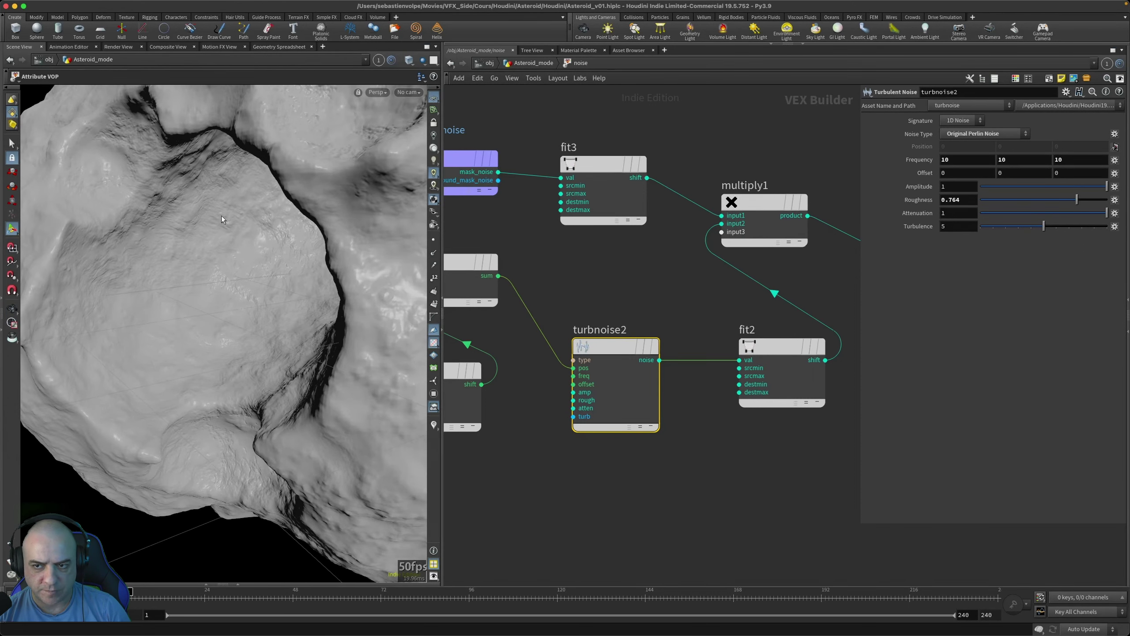
middle_click_drag(728, 319, 674, 356)
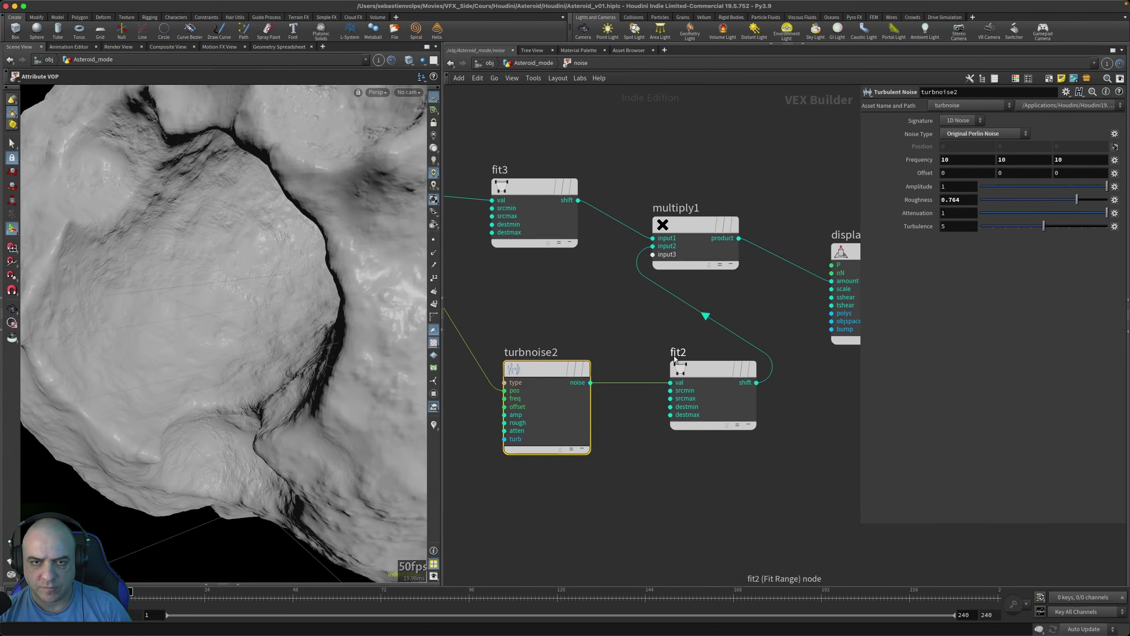
left_click(524, 63)
middle_click_drag(694, 410, 682, 406)
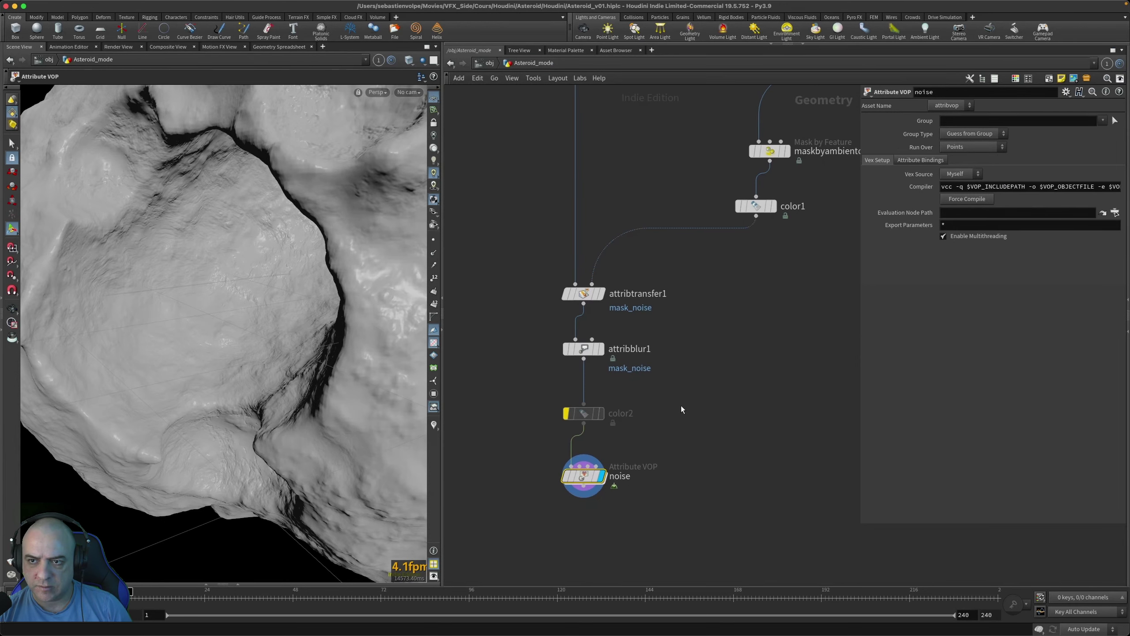
Step: Bypass the noise Attribute VOP and re-enable it to compare the crater surface with and without displacement
mouse_move(600, 483)
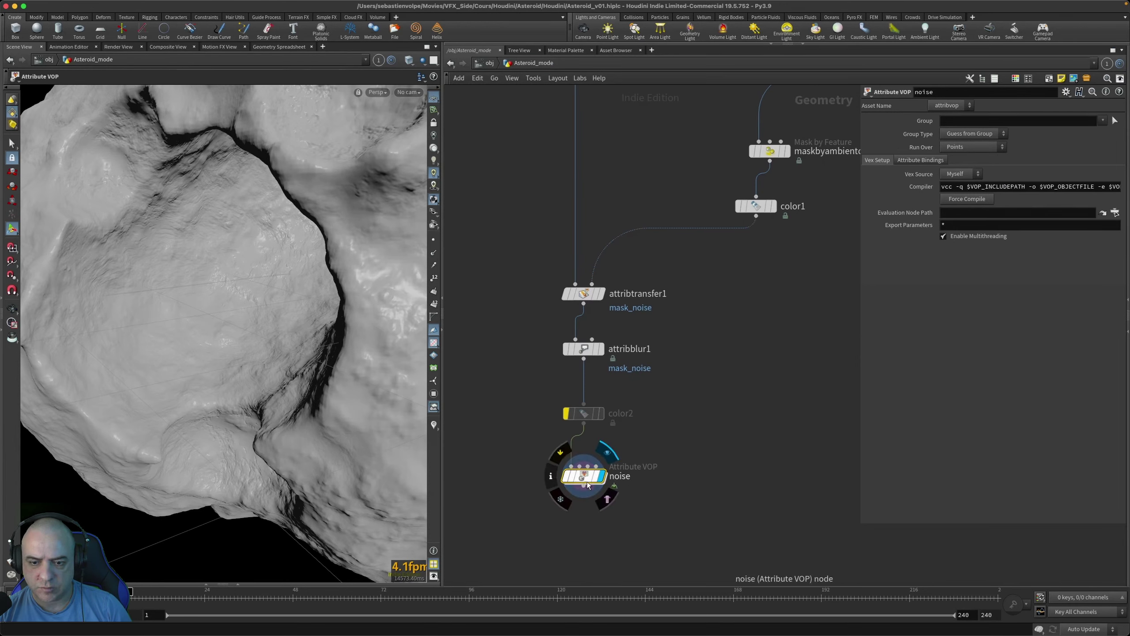
left_click(561, 452)
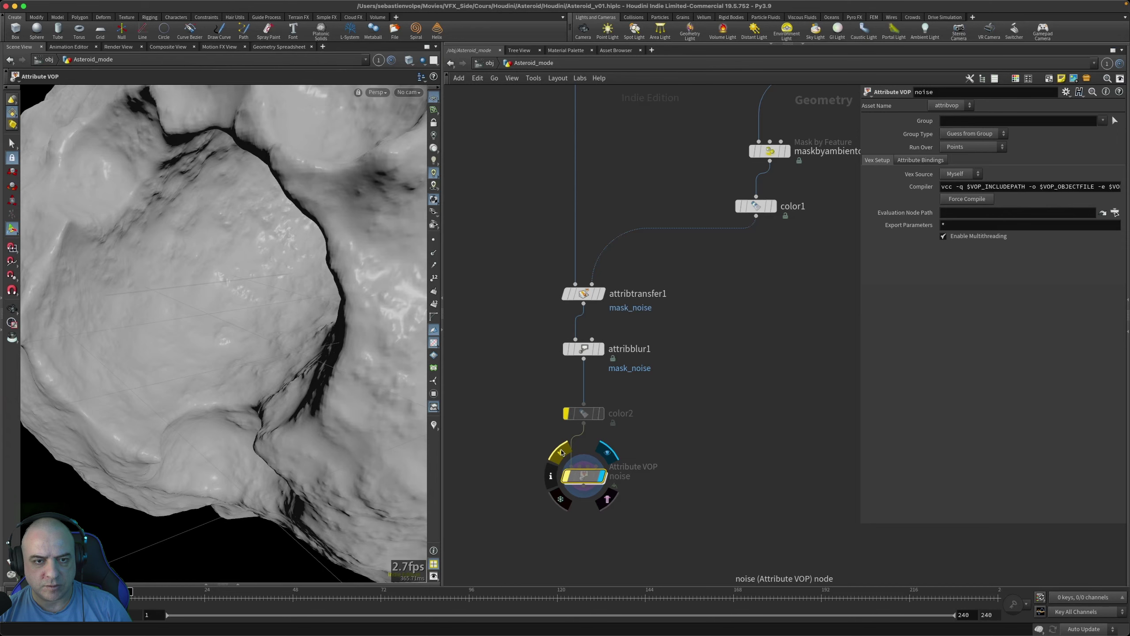
left_click(561, 452)
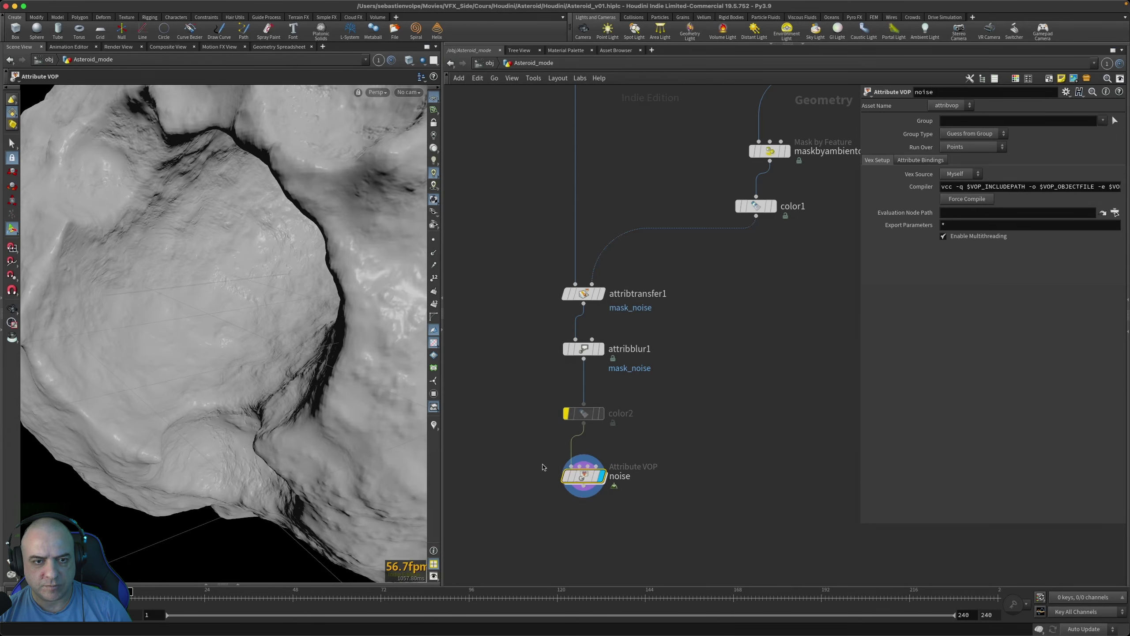
Step: Examine the displaced asteroid from several angles, up close in the crevices and as a whole
right_click_drag(353, 263, 254, 269, "alt")
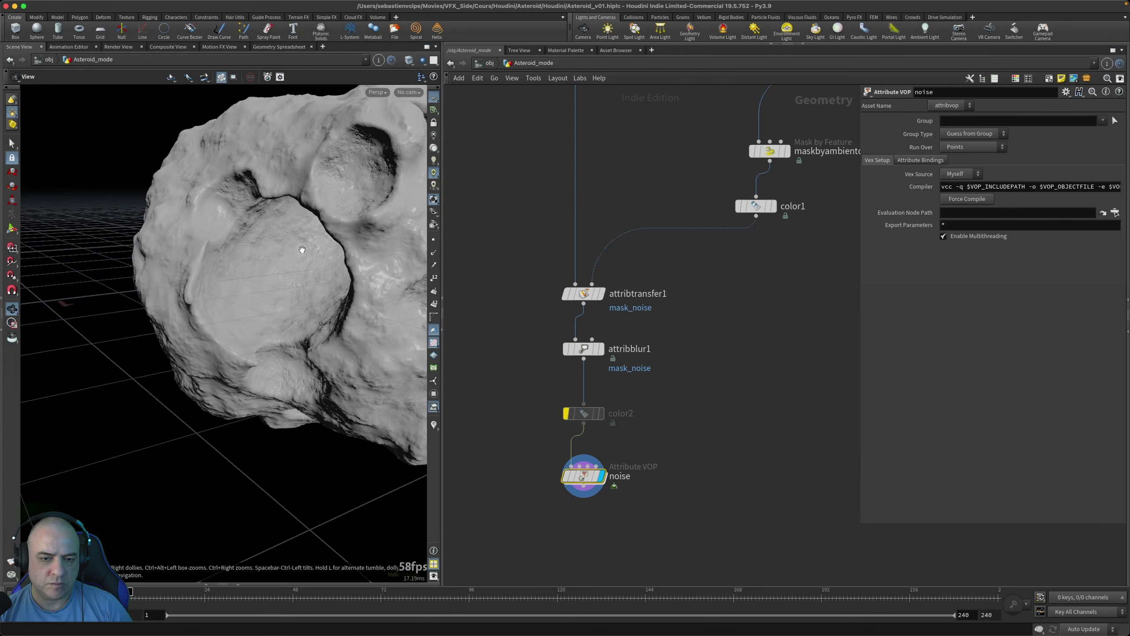
left_click_drag(302, 249, 263, 345, "alt")
right_click_drag(263, 345, 332, 303, "alt")
left_click_drag(331, 303, 305, 340, "alt")
right_click_drag(289, 350, 305, 343, "alt")
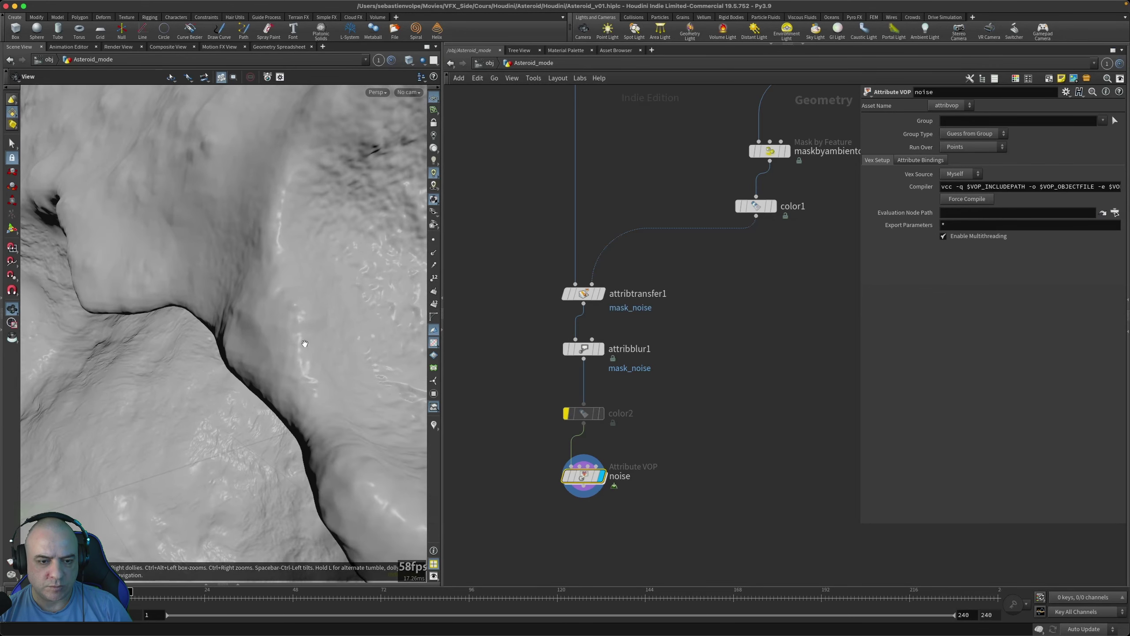
mouse_move(278, 342)
left_mouse_down("alt")
mouse_move(286, 331)
mouse_move(264, 354)
mouse_move(273, 368)
mouse_move(271, 351)
left_mouse_up("alt")
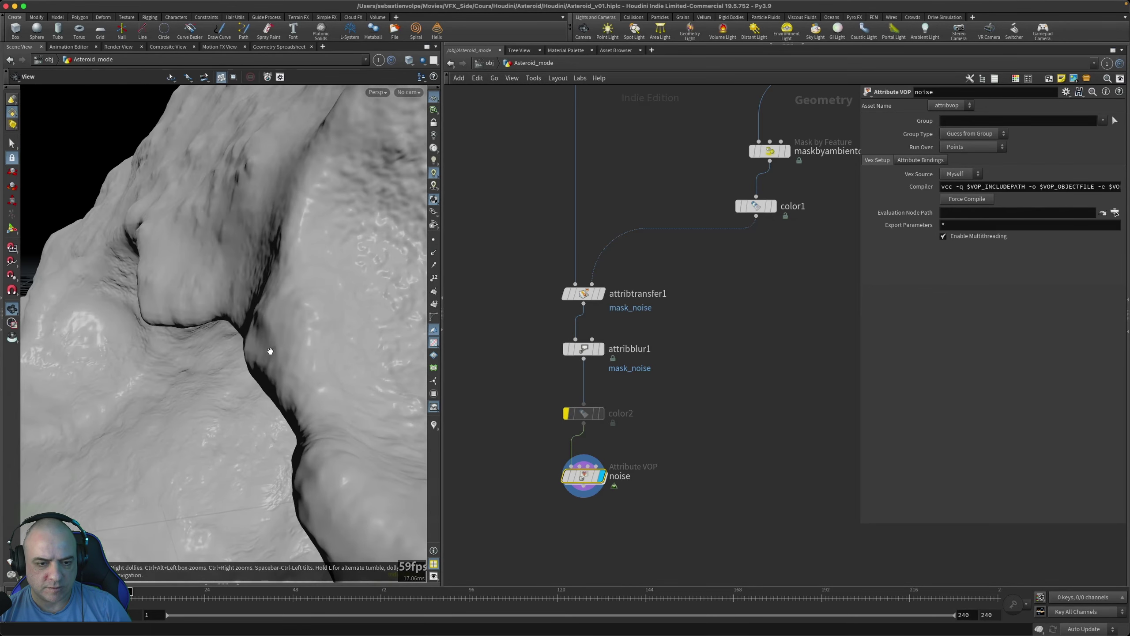
right_click_drag(293, 359, 133, 357, "alt")
right_click_drag(298, 334, 189, 347, "alt")
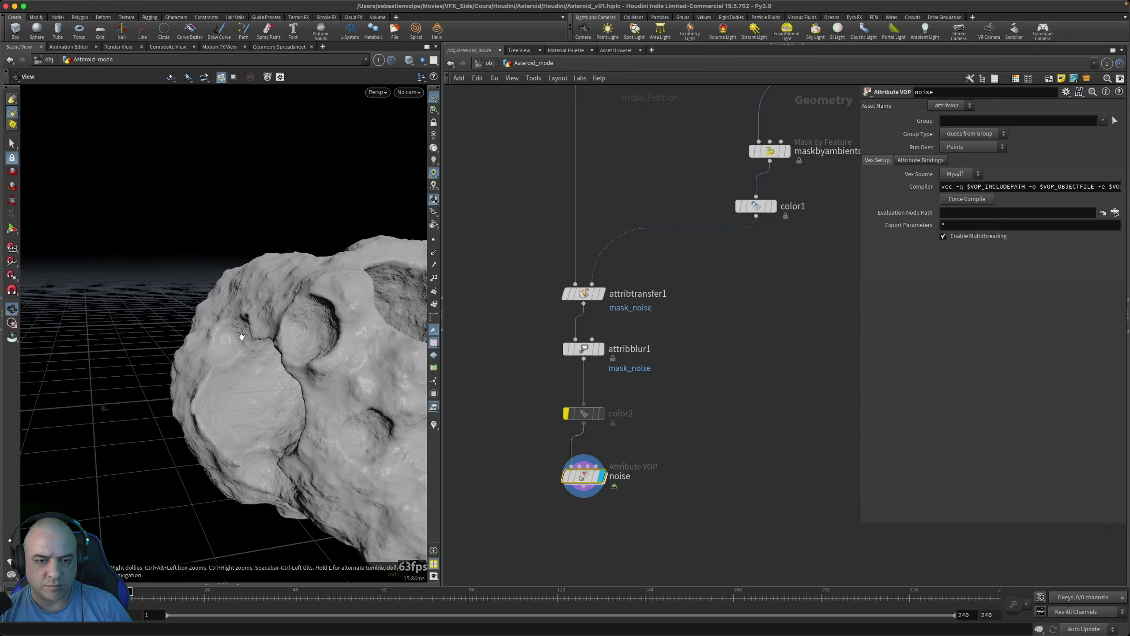
mouse_move(242, 337)
left_mouse_down("alt")
mouse_move(309, 345)
mouse_move(257, 335)
left_mouse_up("alt")
right_click_drag(257, 335, 220, 345, "alt")
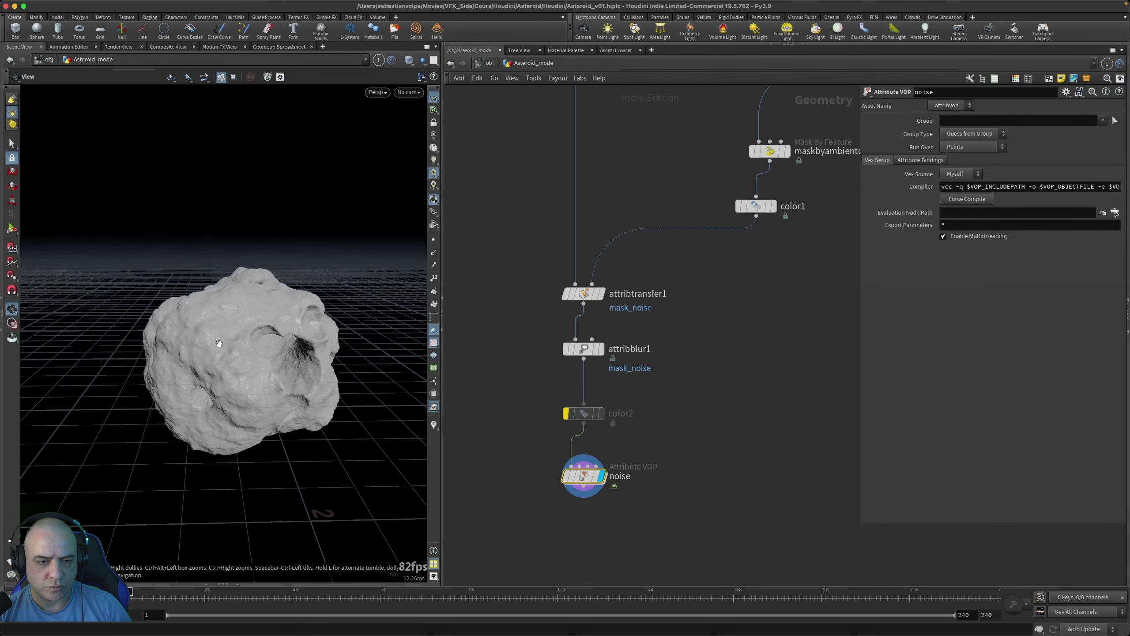
left_click_drag(220, 346, 240, 322, "alt")
right_click_drag(240, 322, 310, 340, "alt")
left_click_drag(310, 340, 318, 342, "alt")
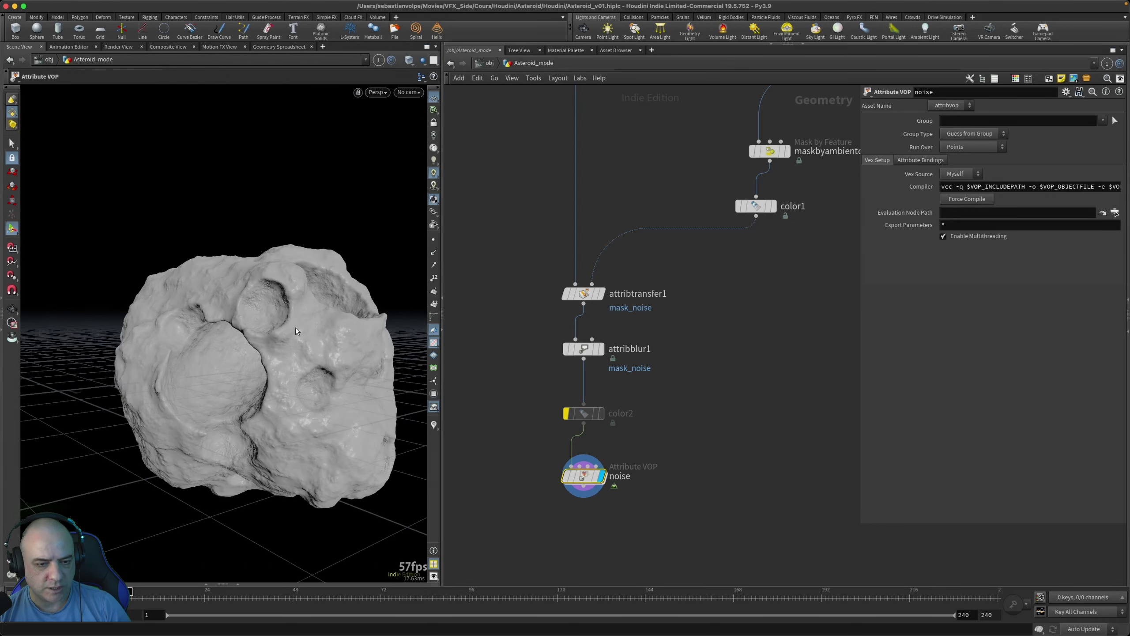
Step: Save the scene and add a File Cache node connected below the noise node
key("super+s")
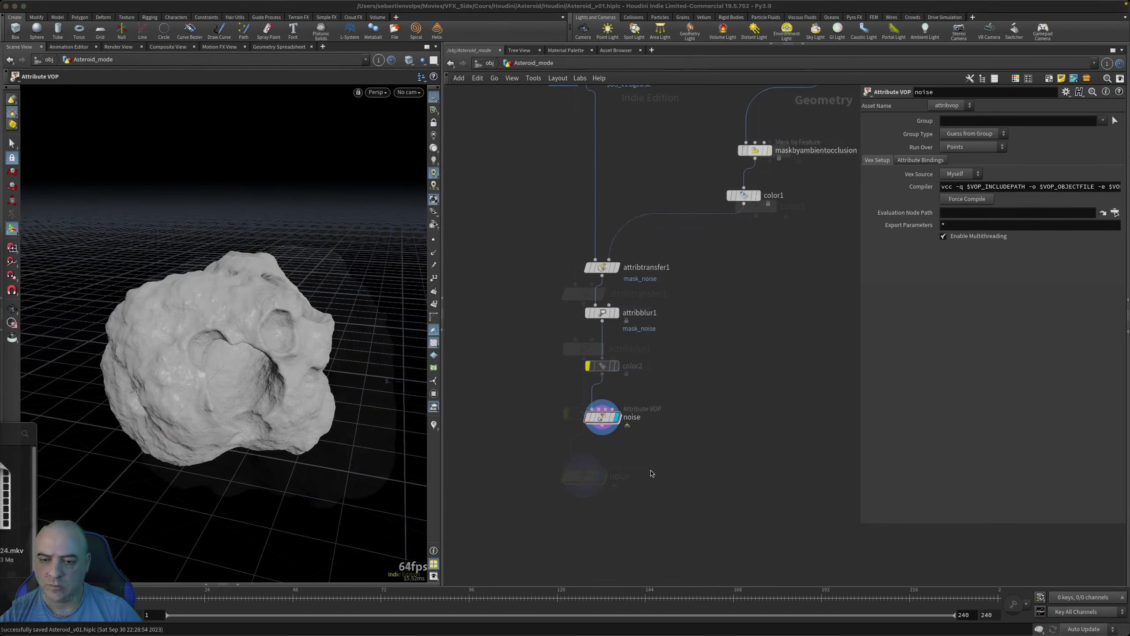
scroll(604, 440, "down", 3)
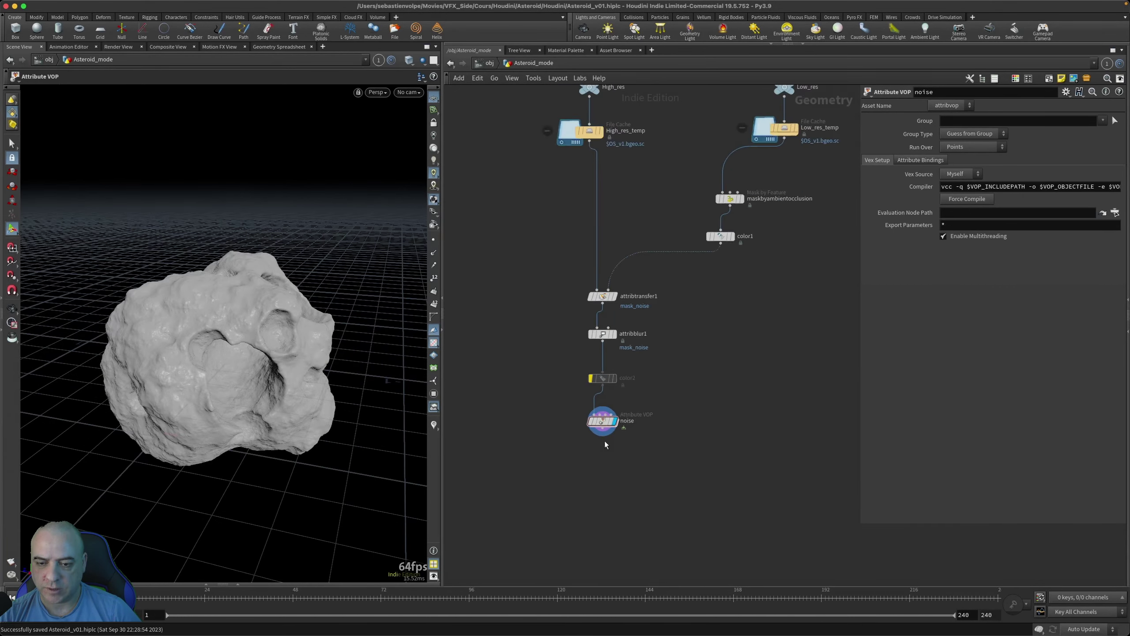
scroll(604, 441, "up", 5)
key("Tab")
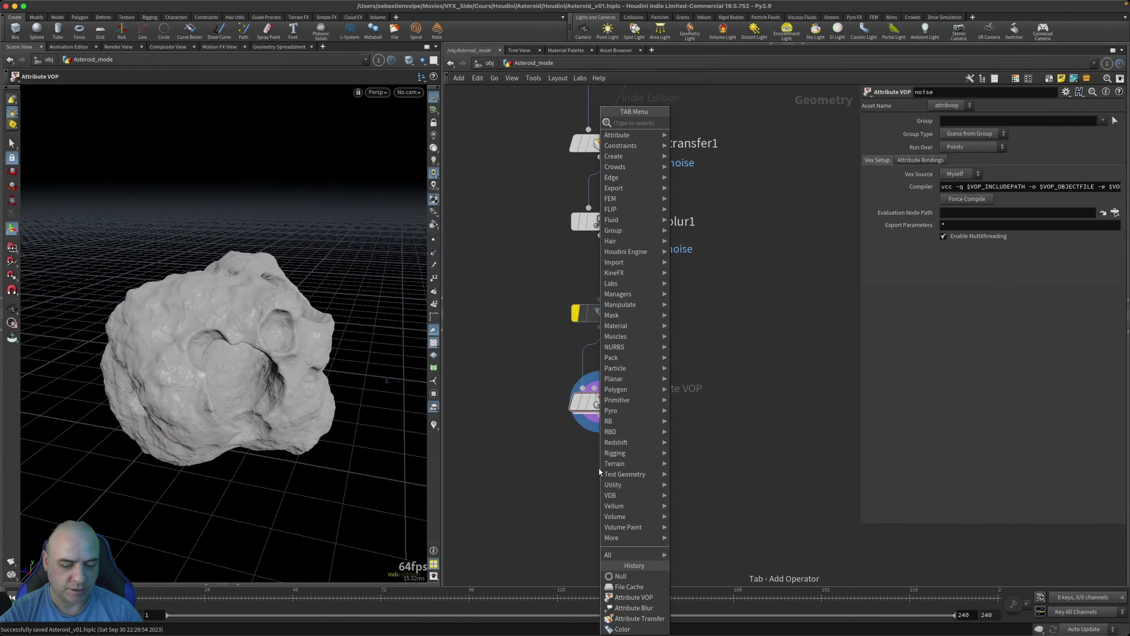
type("file")
key("Down")
key("Return")
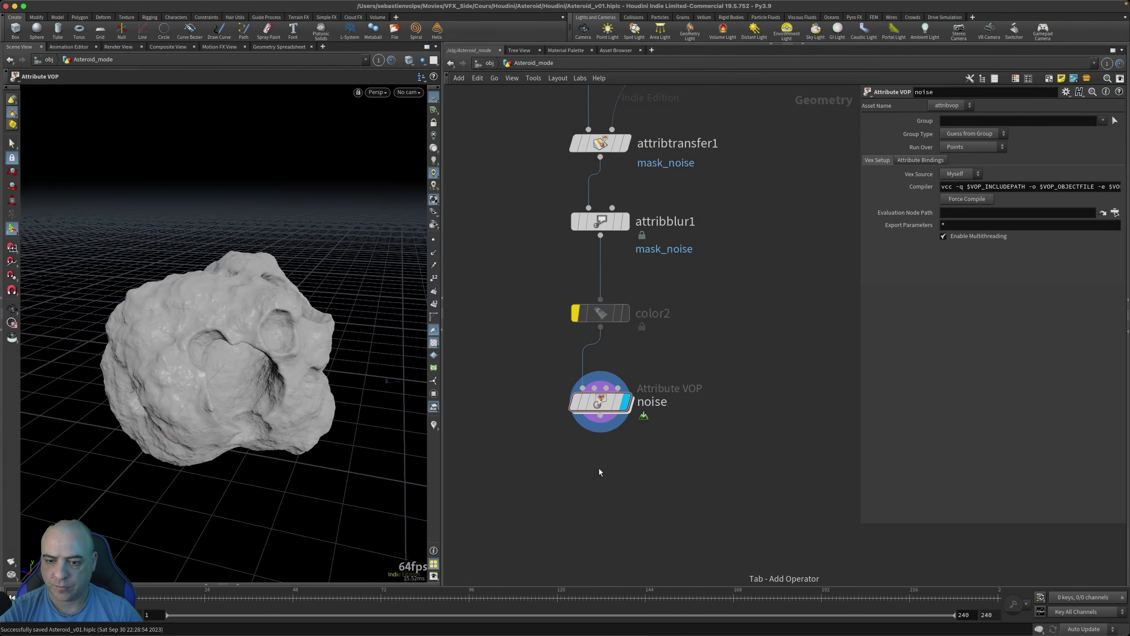
left_click(599, 469)
Step: Rename the new File Cache to High_res_geo and place it a little lower under the noise node
double_click(655, 469)
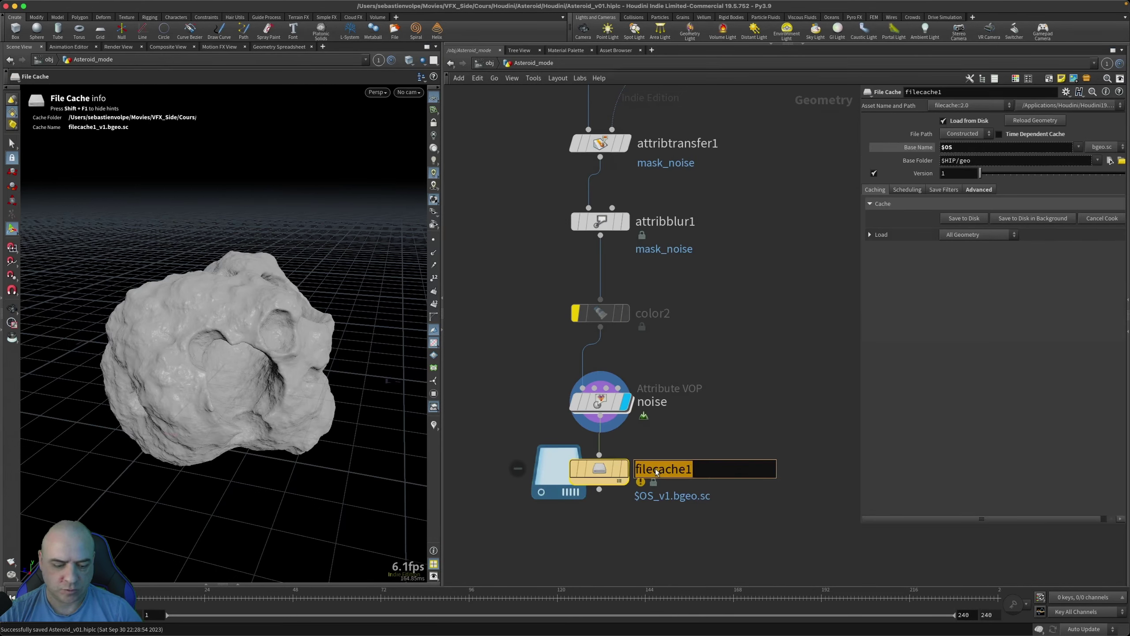
type("High_res_")
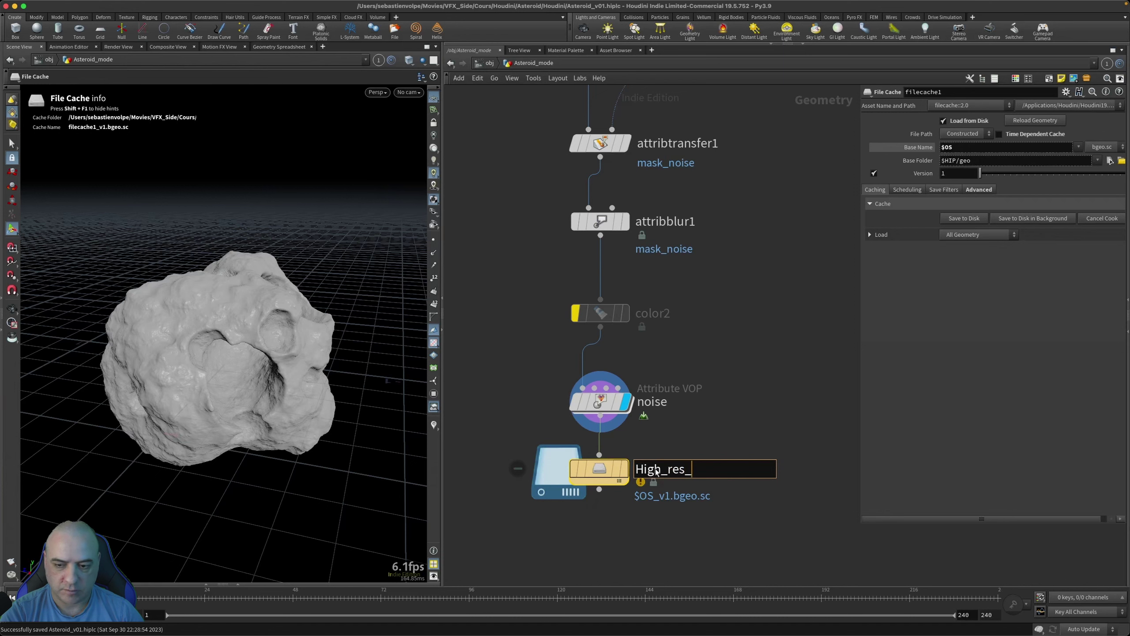
type("geo")
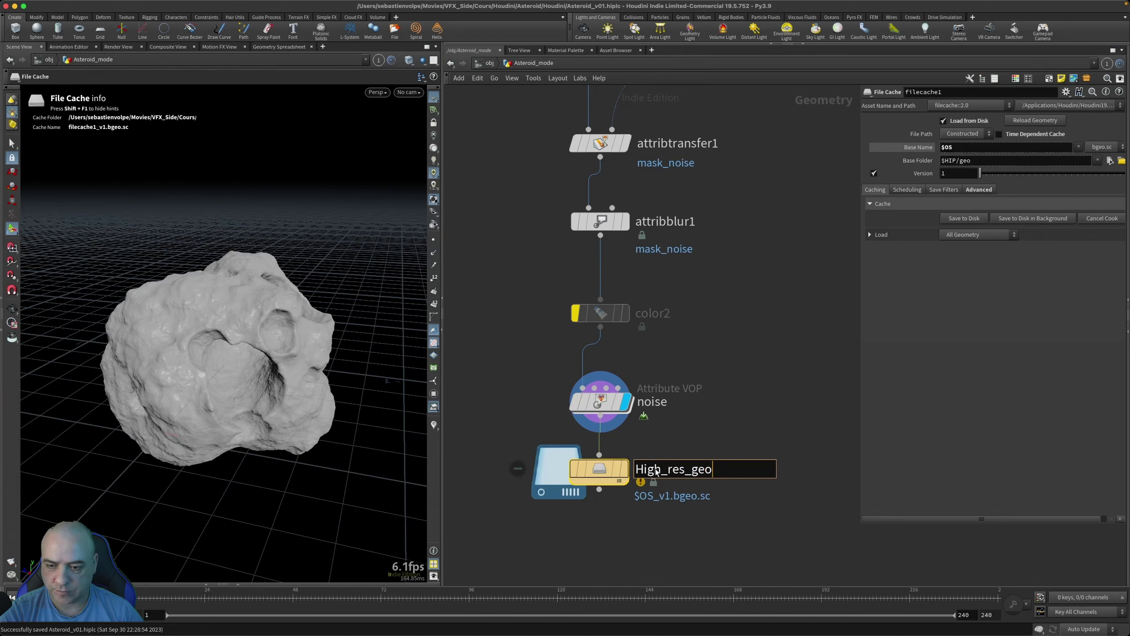
key("Return")
middle_click_drag(716, 509, 723, 416)
left_click_drag(612, 389, 614, 430)
scroll(622, 468, "down", 2)
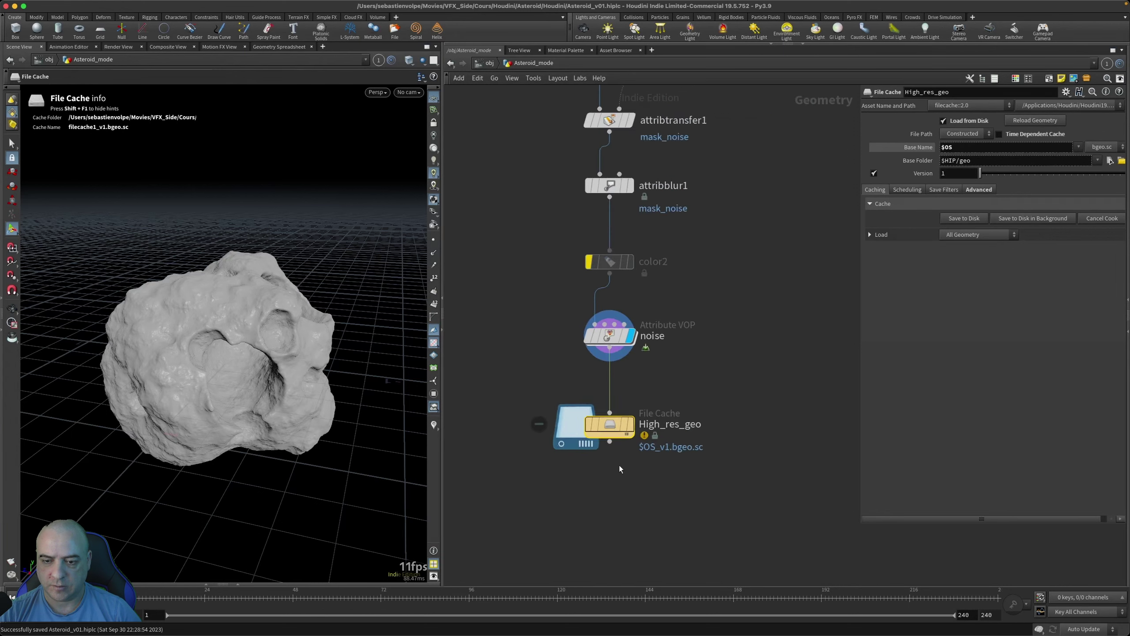
Step: Add a Null connected below the High_res_geo cache and name it GEO_HIGH_RES_OUT
key("Tab")
type("null")
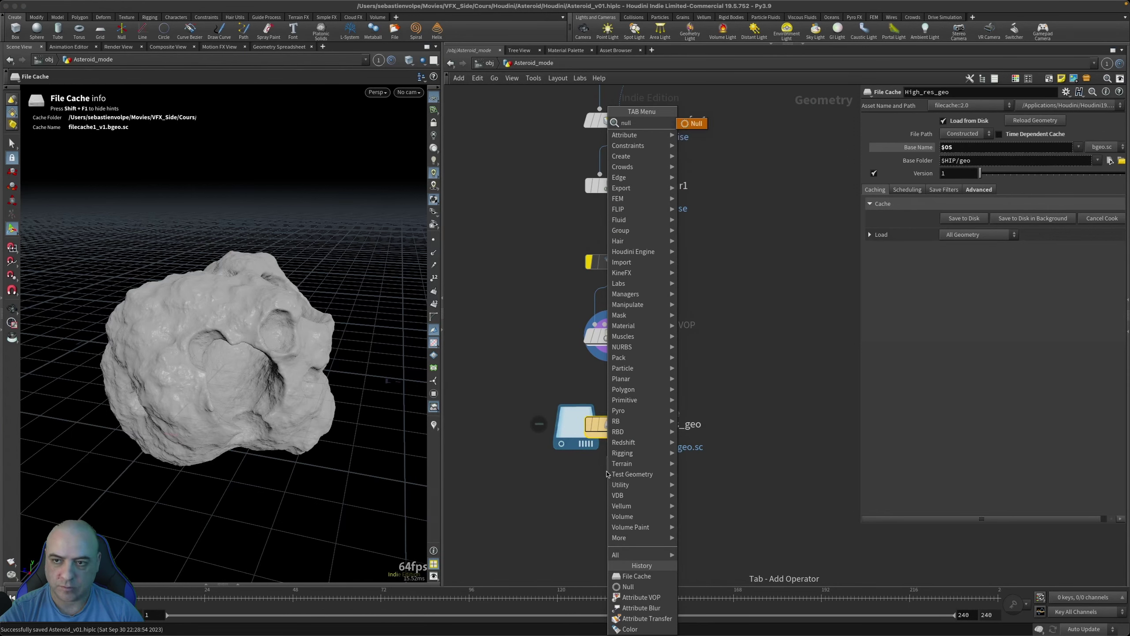
key("Return")
left_click(629, 490)
double_click(640, 485)
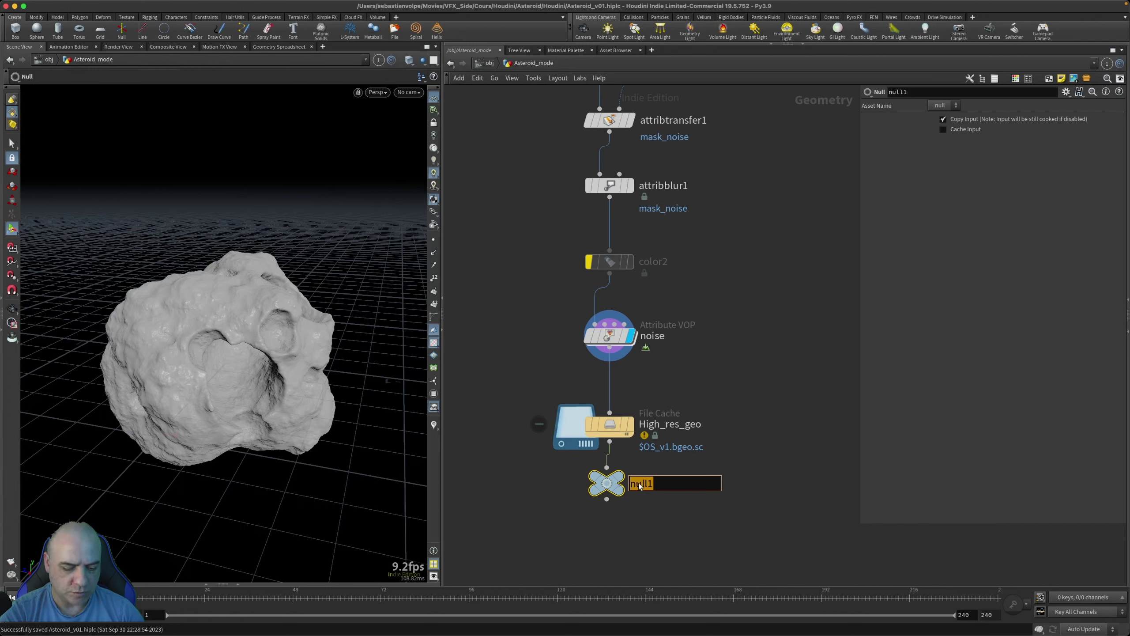
type("GEO_HIGH")
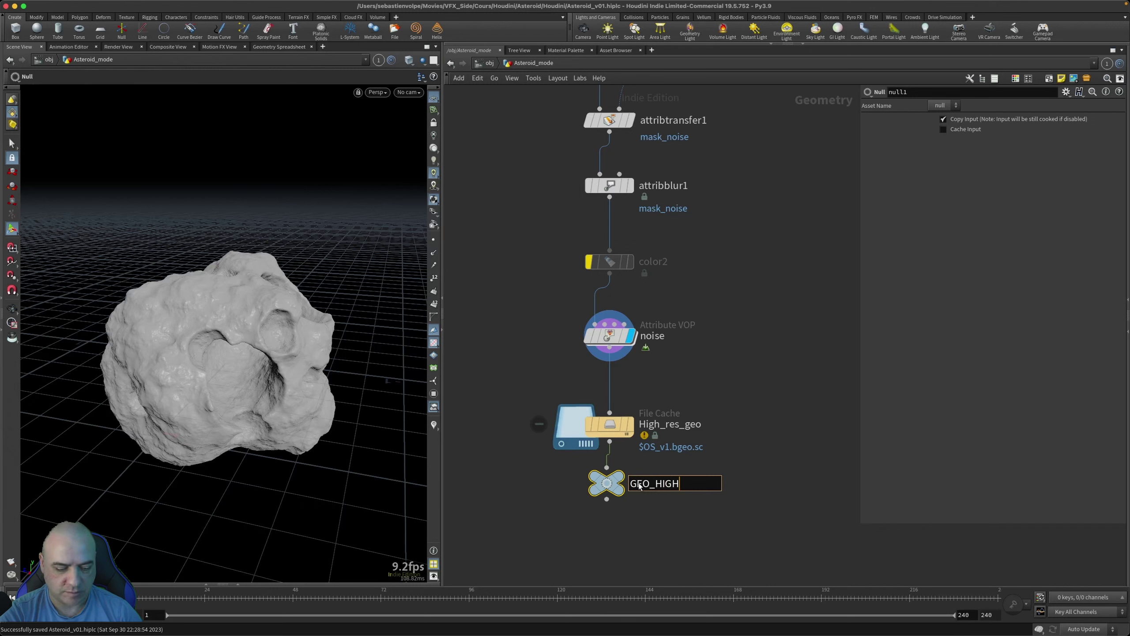
type("RES_OUT")
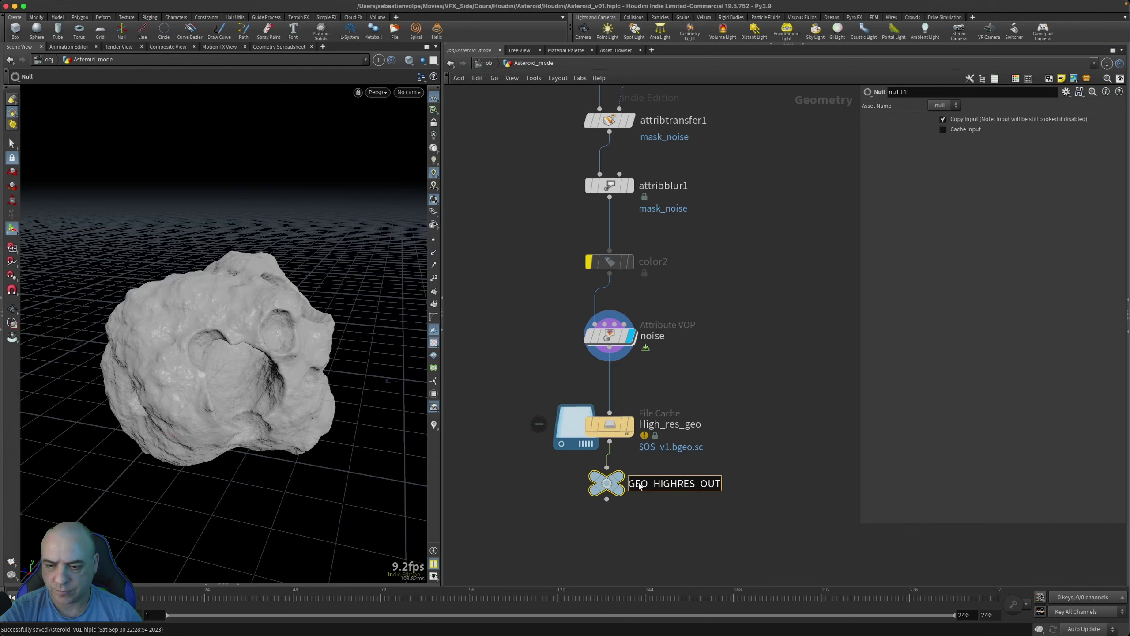
key("Return")
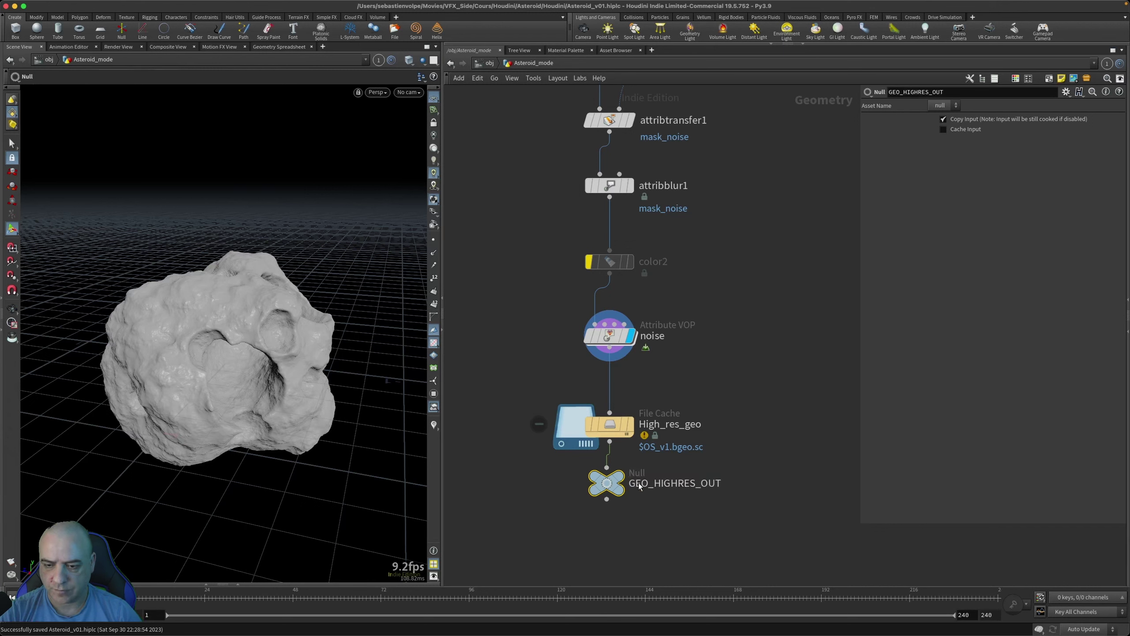
double_click(681, 484)
type("_")
key("Return")
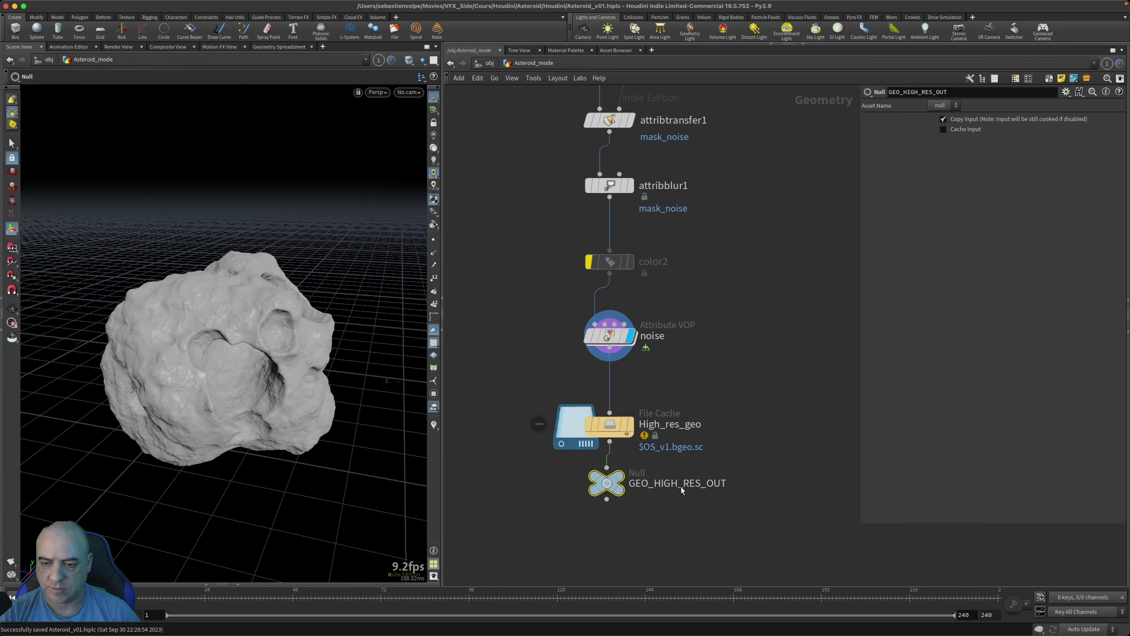
Step: Display the GEO_HIGH_RES_OUT null and save the High_res_geo cache to disk
scroll(673, 516, "down", 6)
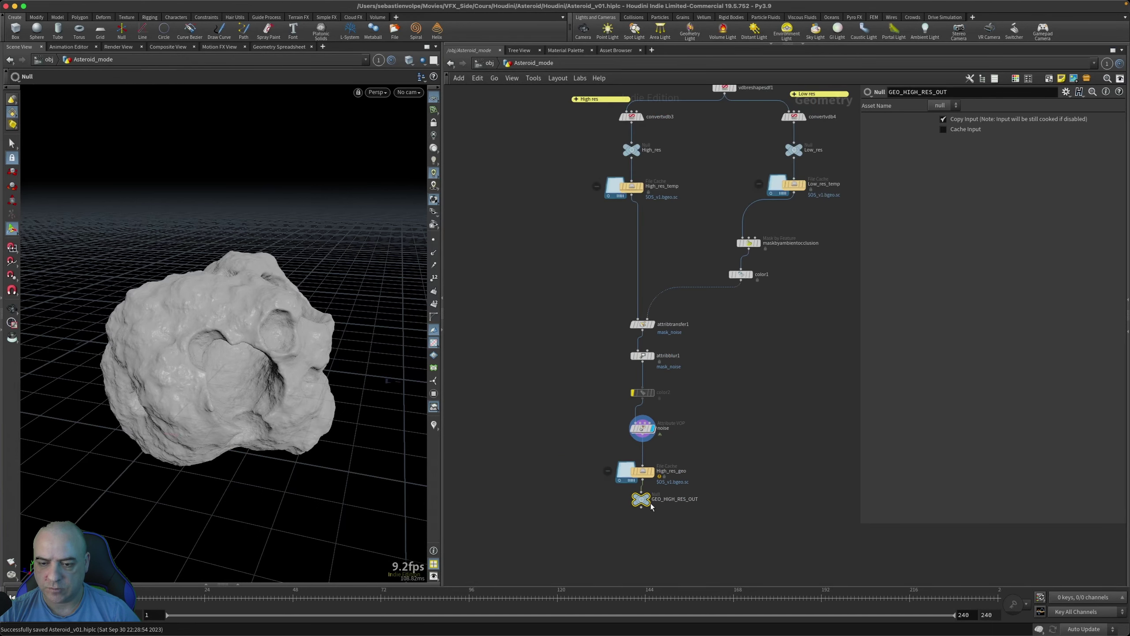
left_click(656, 510)
left_click(644, 472)
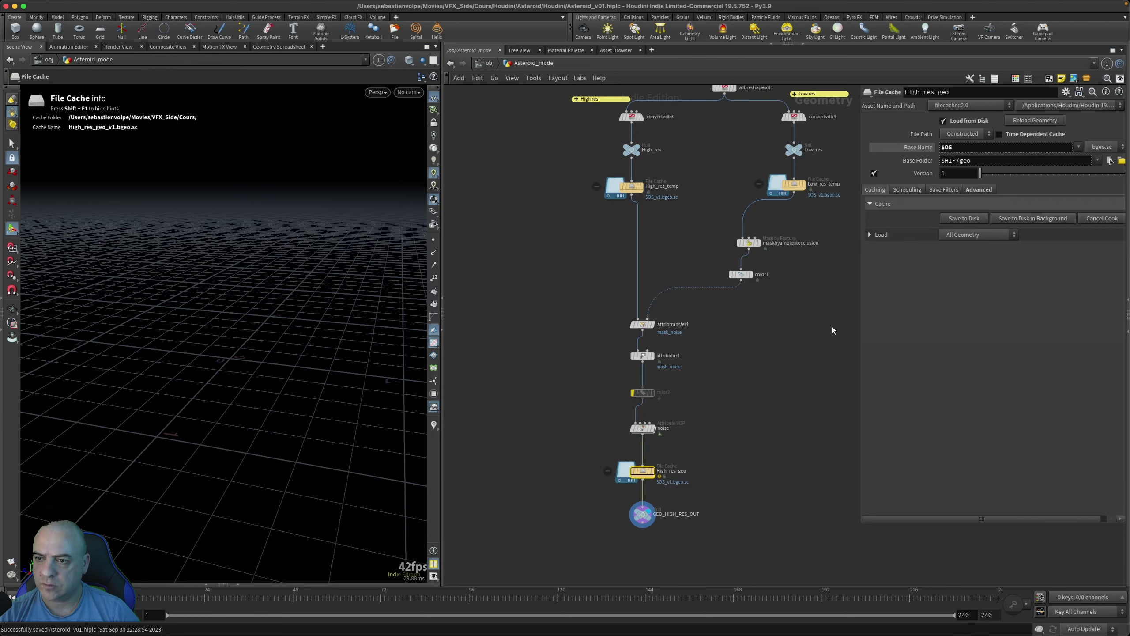
left_click(910, 149)
left_click(978, 190)
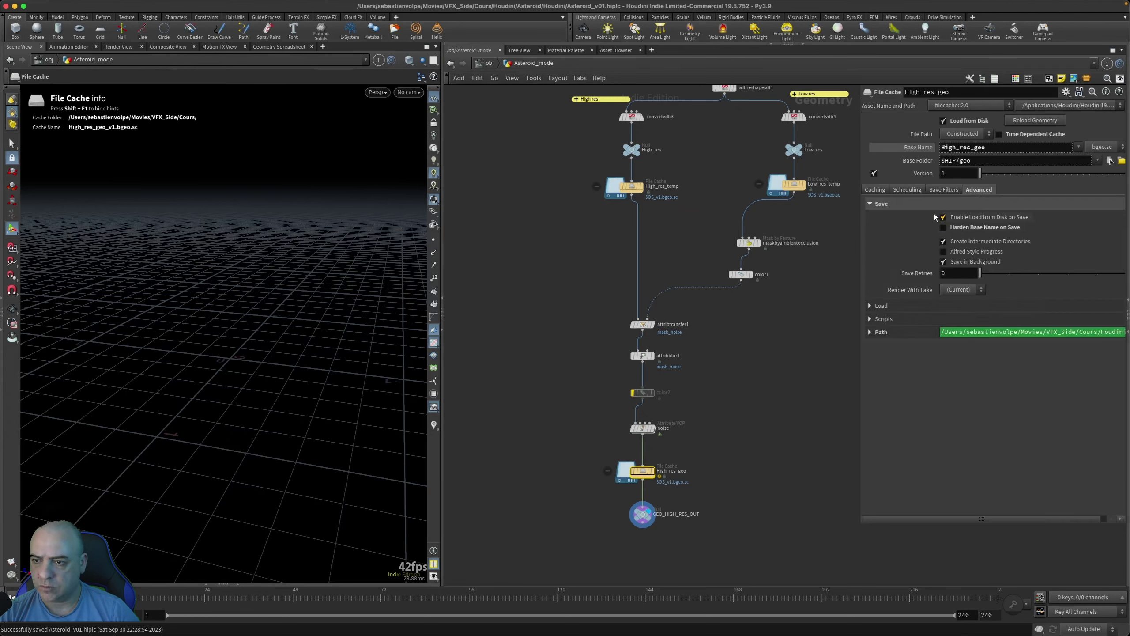
left_click(876, 191)
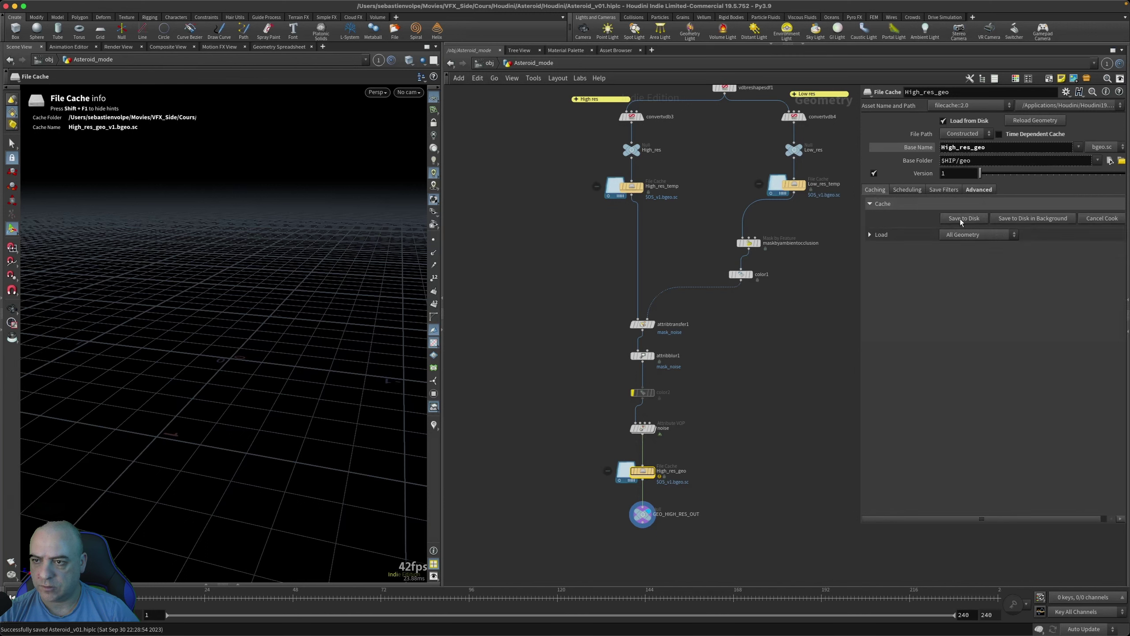
left_click(961, 219)
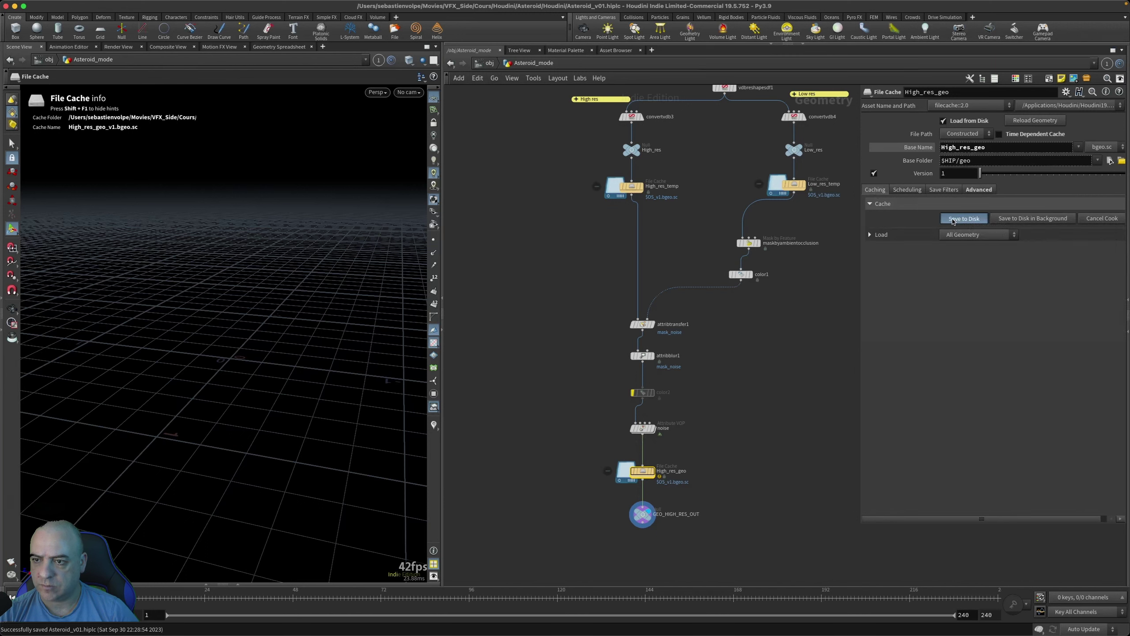
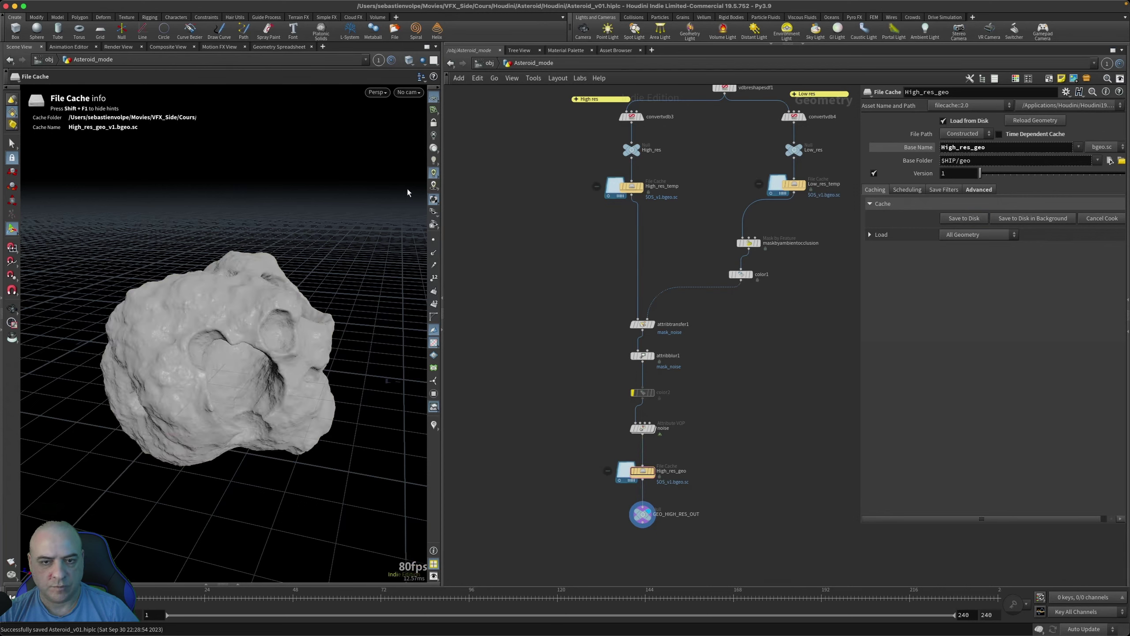
scroll(729, 382, "right", 6)
scroll(730, 383, "up", 3)
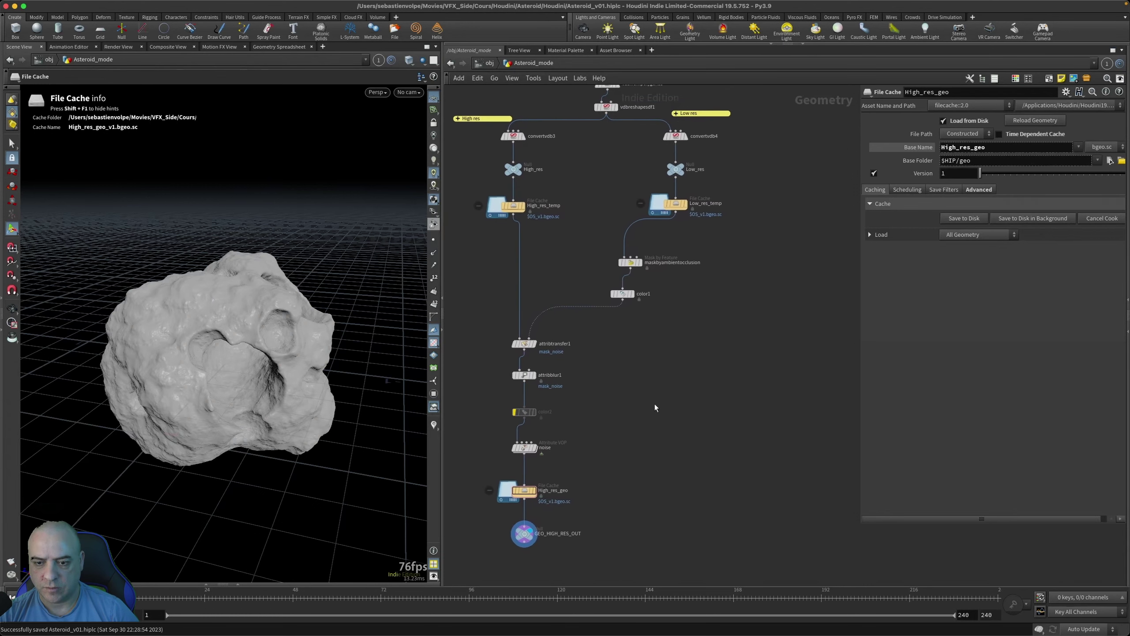
Step: Display the Low_res_temp cache and add a displayed PolyReduce node branching from it, placed beside the ambient occlusion mask branch
scroll(694, 366, "up", 2)
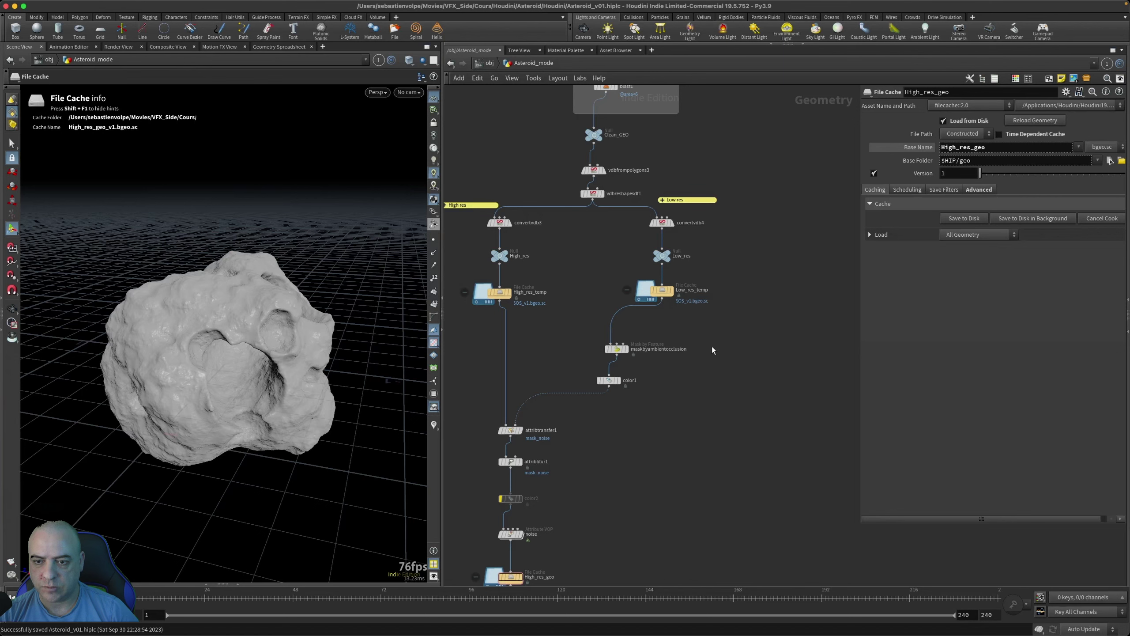
scroll(702, 352, "right", 1)
left_click(657, 292)
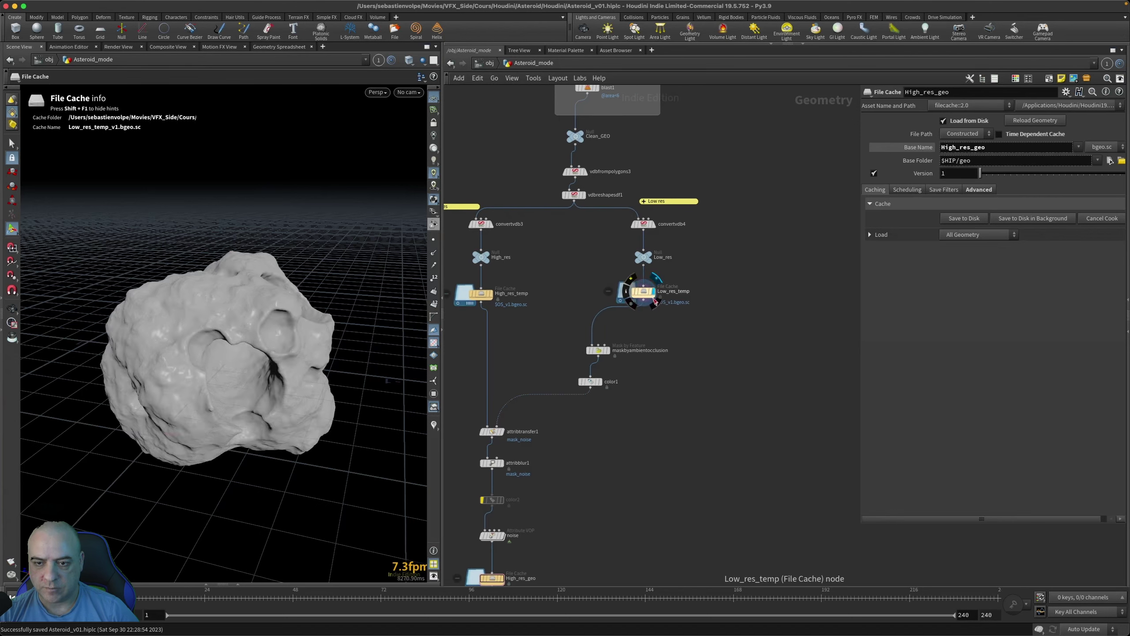
left_click_drag(643, 307, 752, 387)
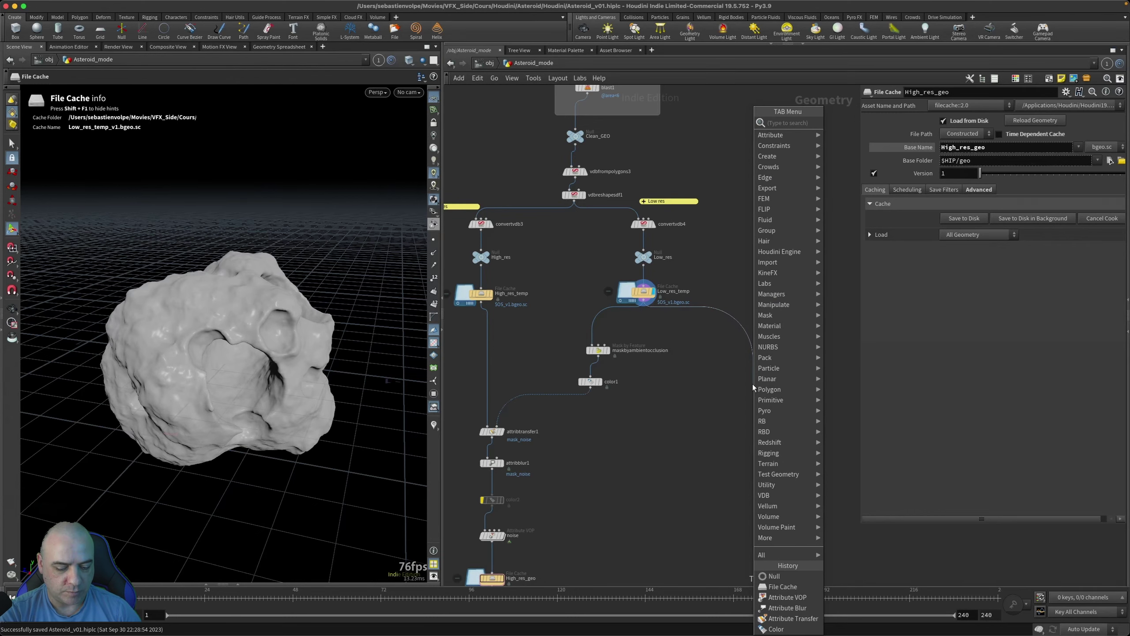
type("polyre")
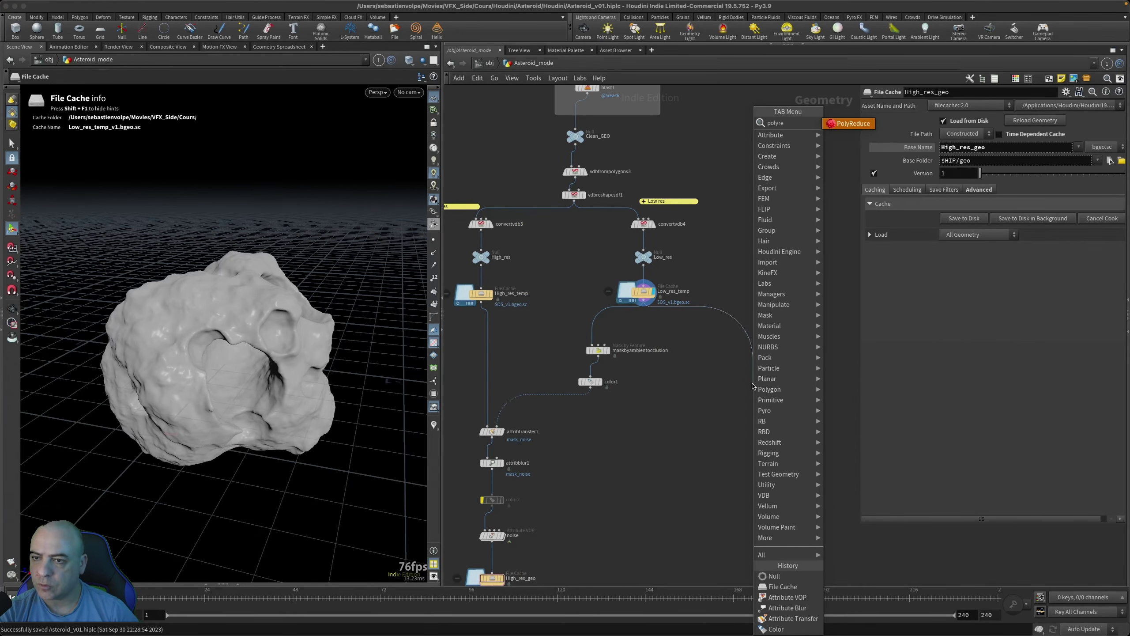
key("Return")
left_click(752, 385)
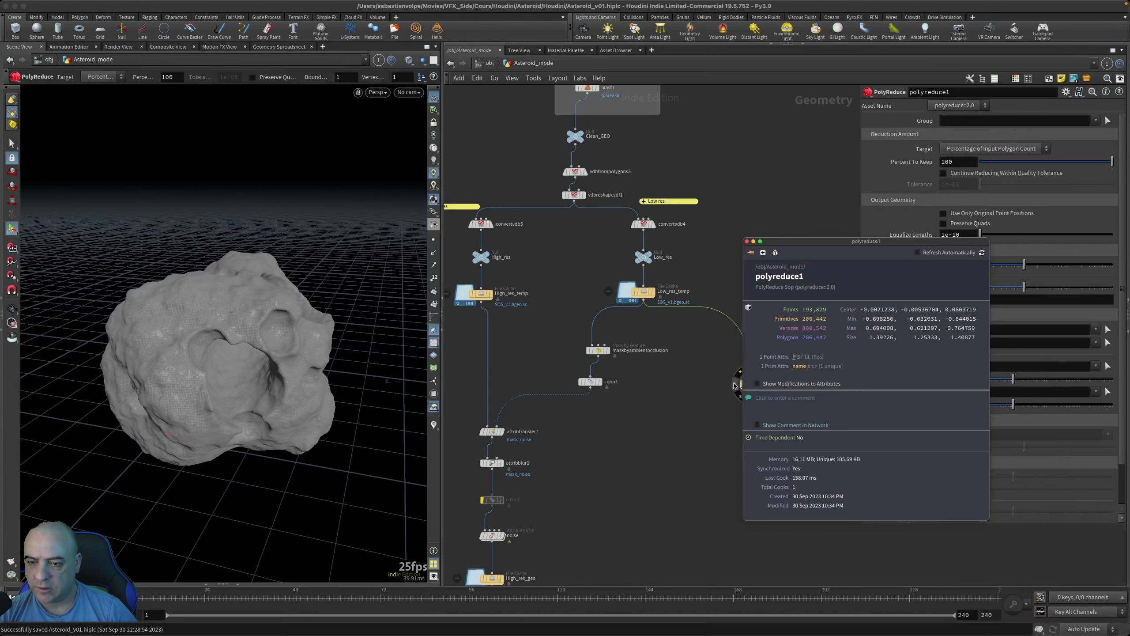
left_click(736, 384)
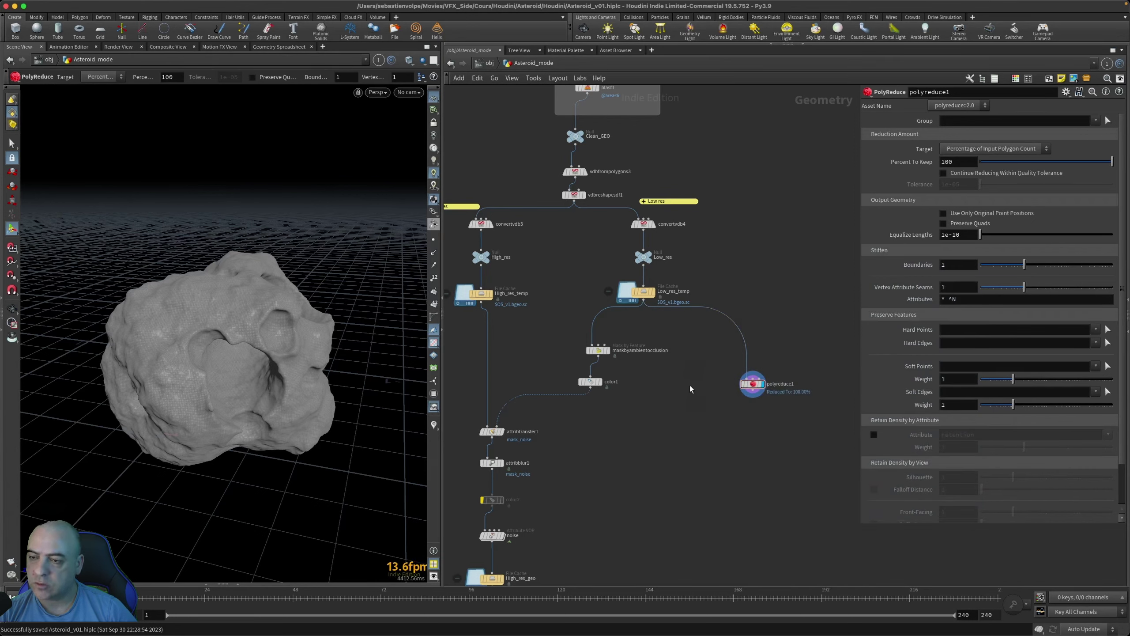
left_click_drag(752, 386, 743, 384)
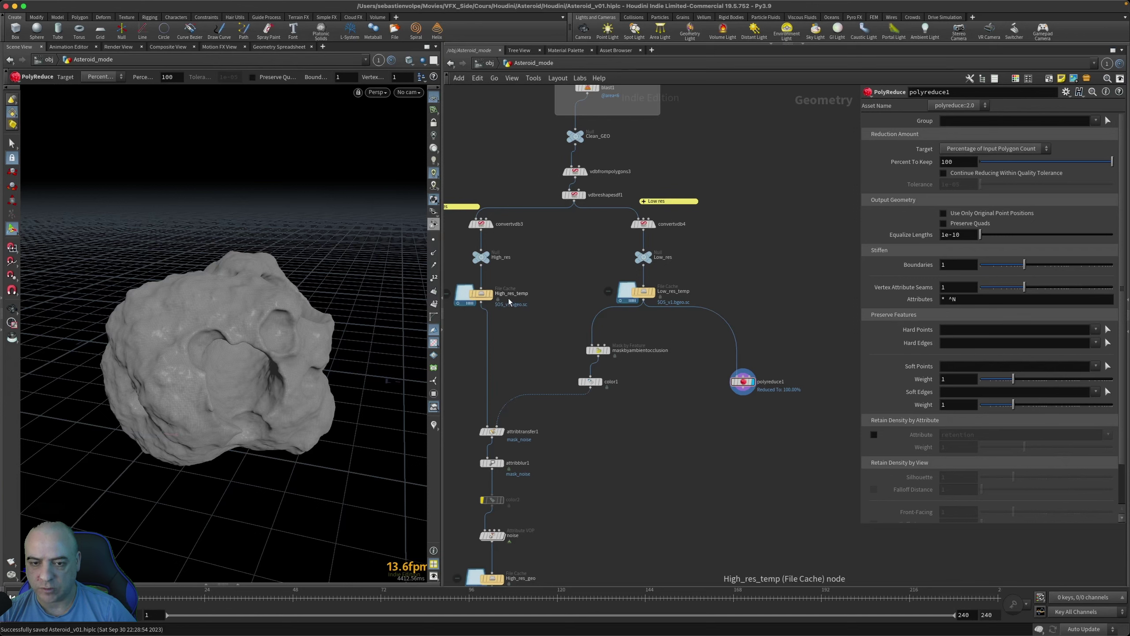
Step: Set the PolyReduce target to Output Polygon Count and the number to keep to 20000
middle_click_drag(769, 425, 732, 415)
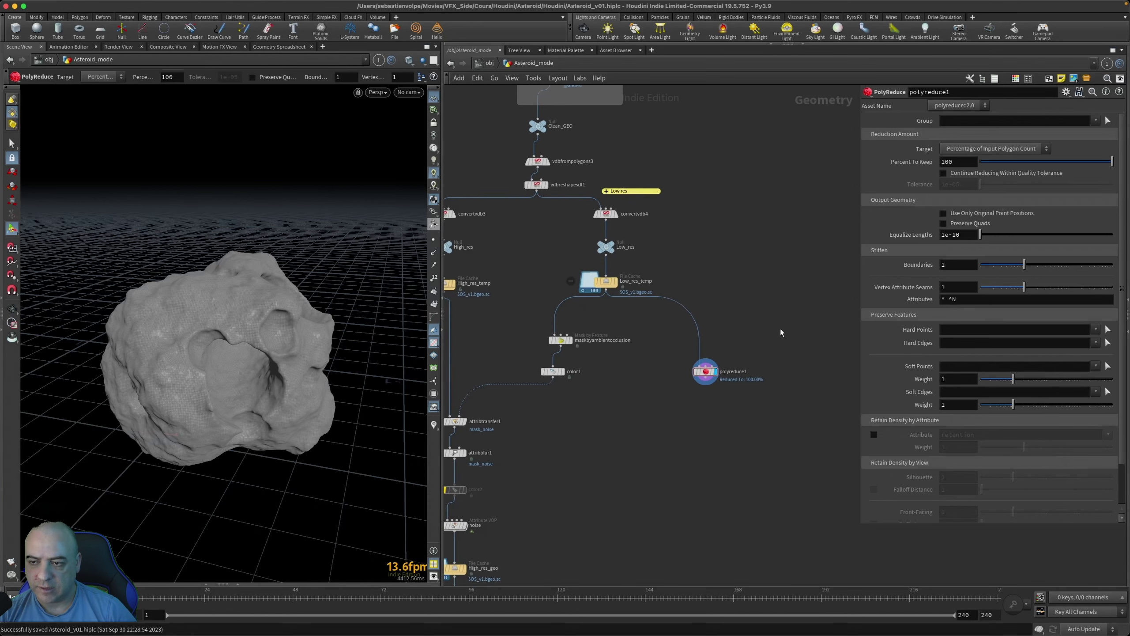
left_click(975, 149)
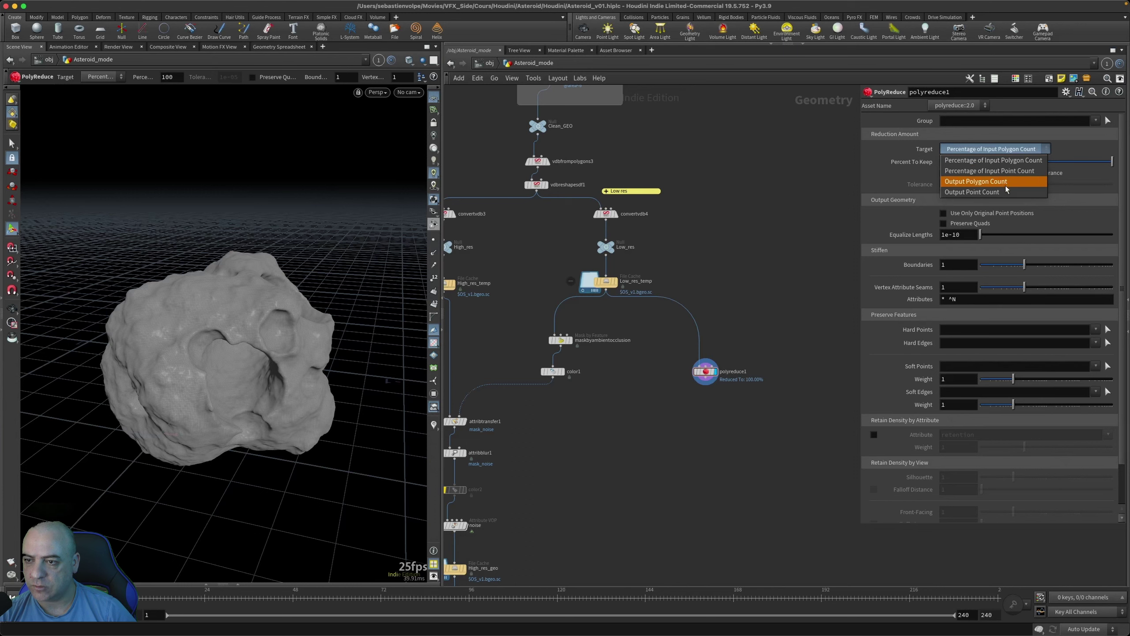
left_click(993, 181)
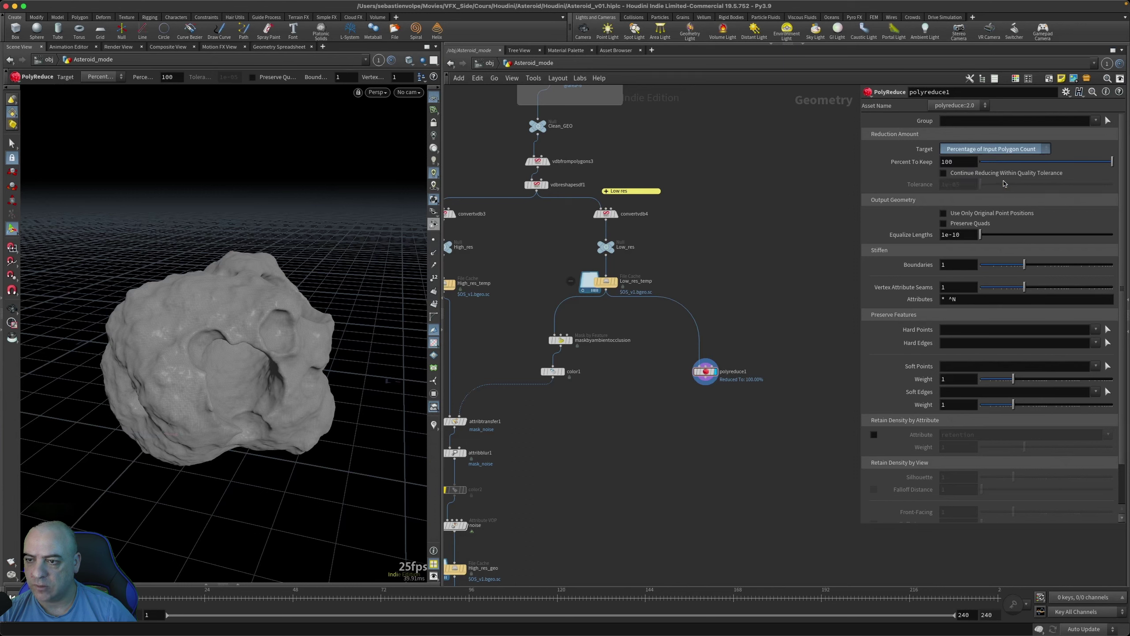
left_click(964, 162)
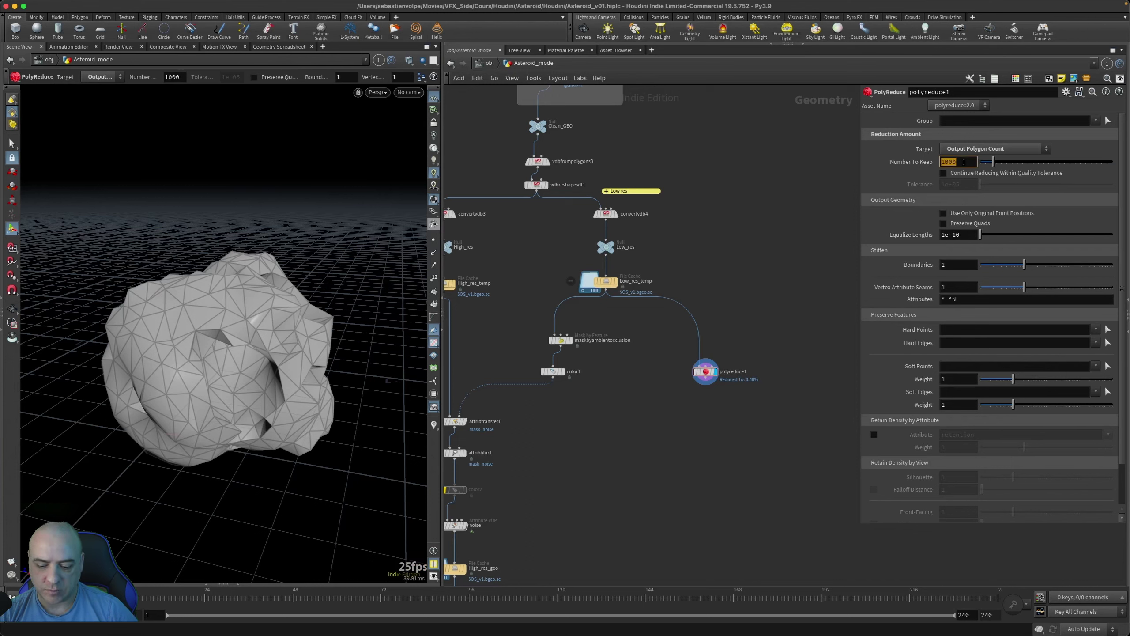
type("20")
key("Return")
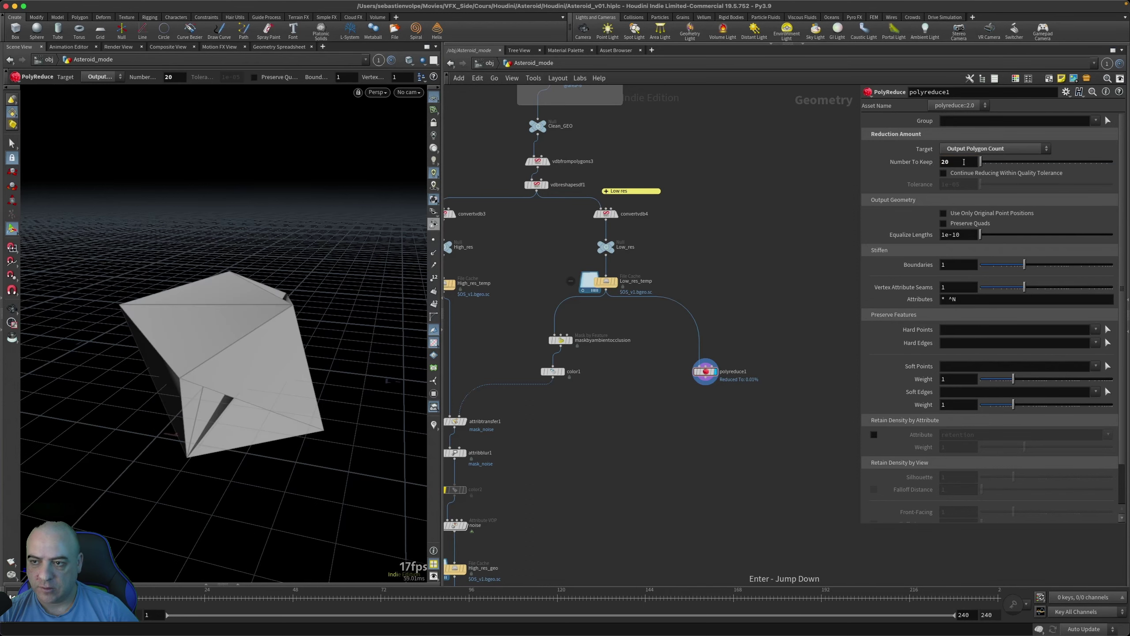
left_click(964, 162)
type("000")
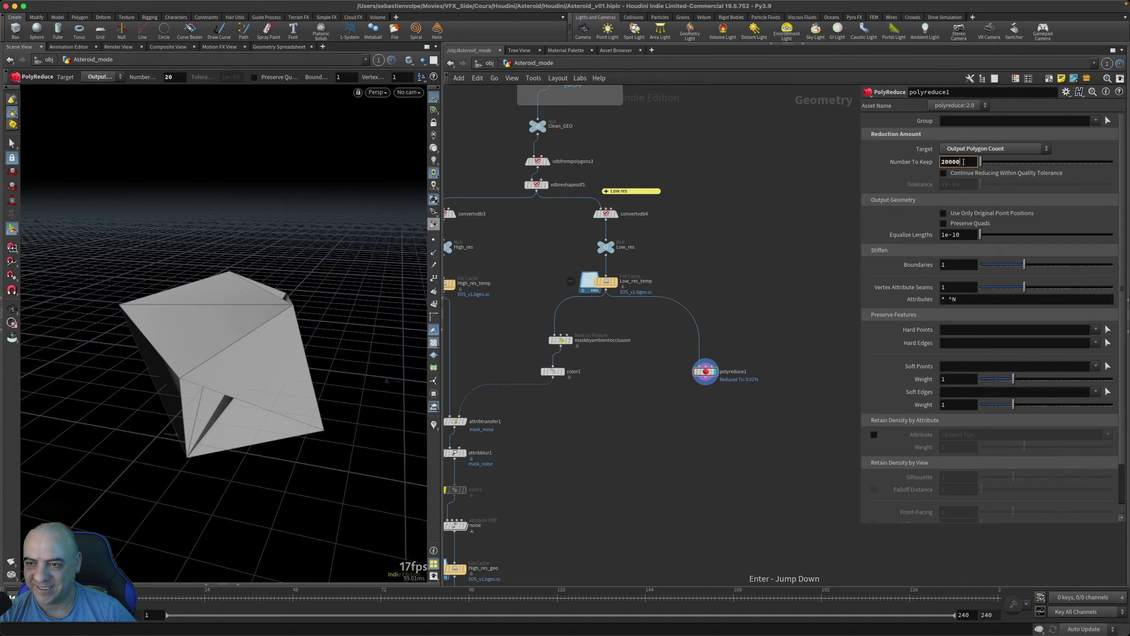
key("Return")
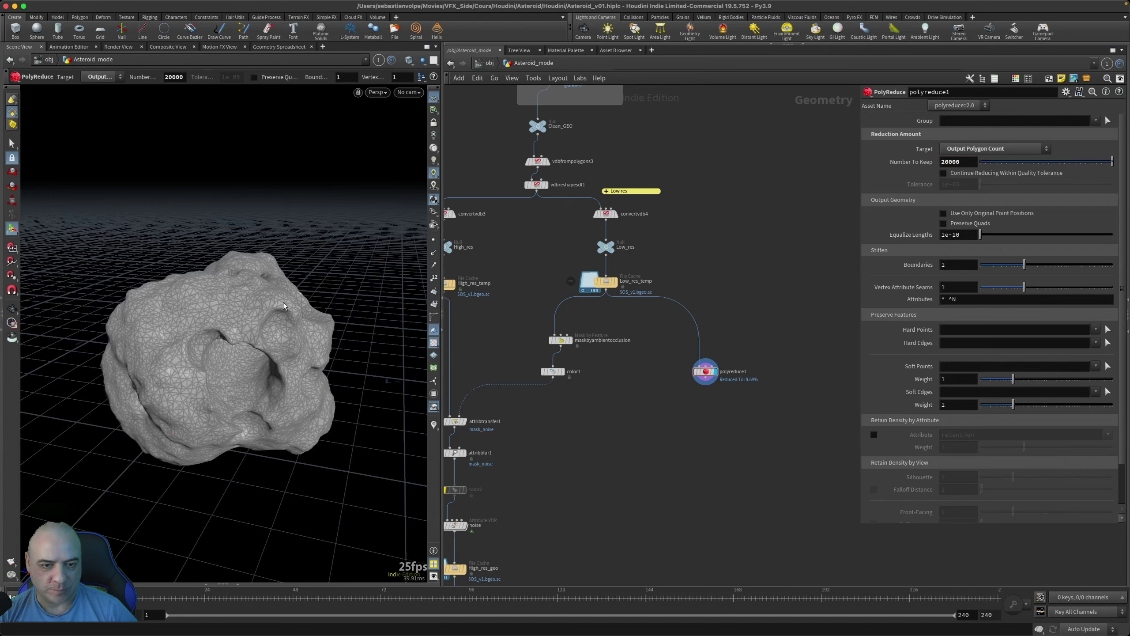
Step: Overlay High_res_temp as a template and compare its surface up close with the reduced mesh
key("Escape")
left_click_drag(286, 308, 281, 297)
right_click_drag(280, 297, 310, 315, "alt")
middle_click_drag(641, 442, 710, 462)
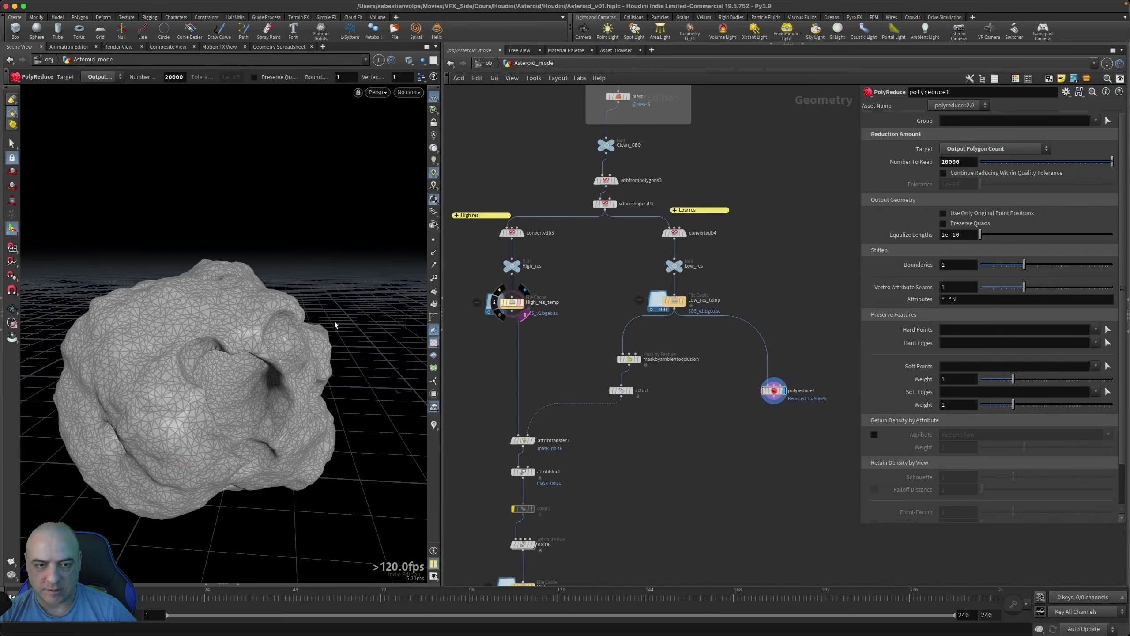
key("Escape")
scroll(321, 311, "up", 8)
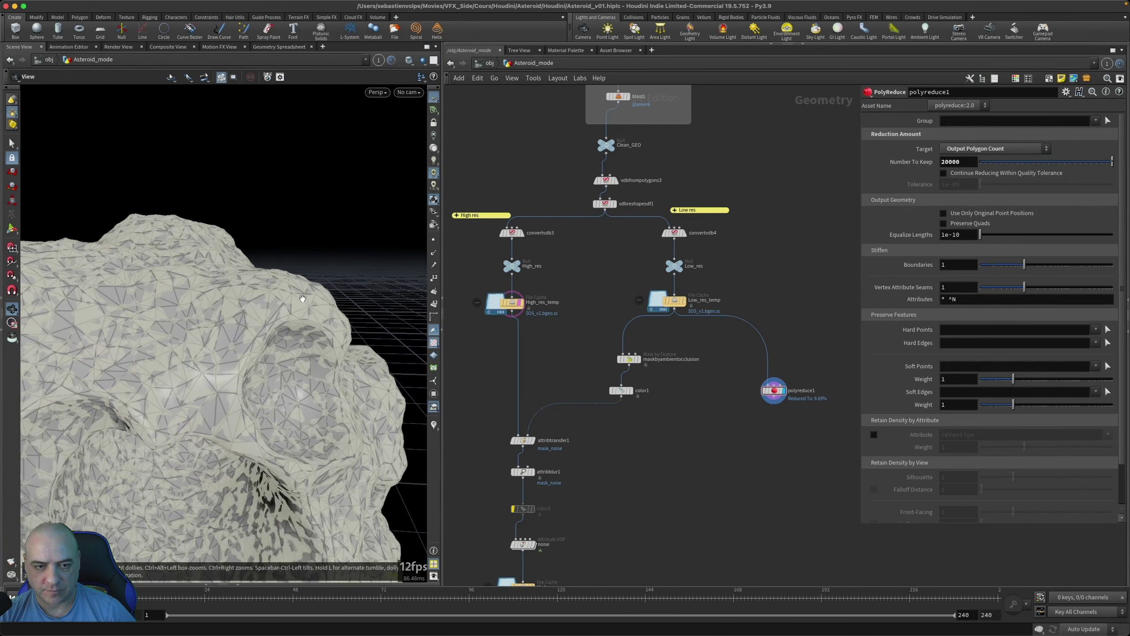
left_click_drag(327, 297, 337, 287, "alt")
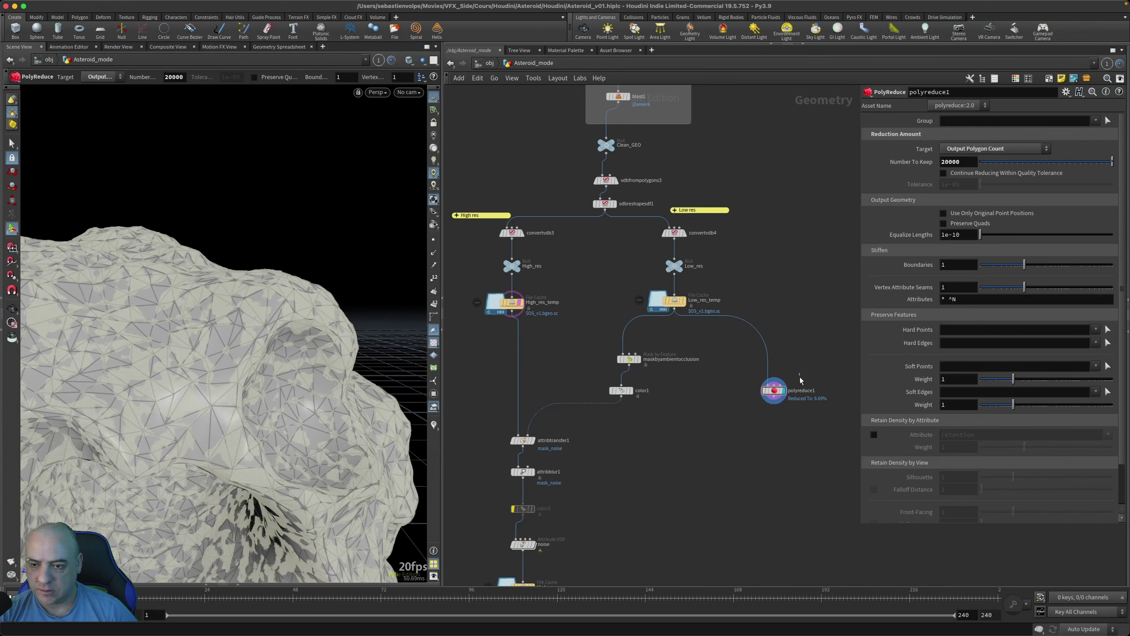
Step: Try keeping only 1000 polygons and compare the reduced shape with the High_res_temp overlay
double_click(952, 162)
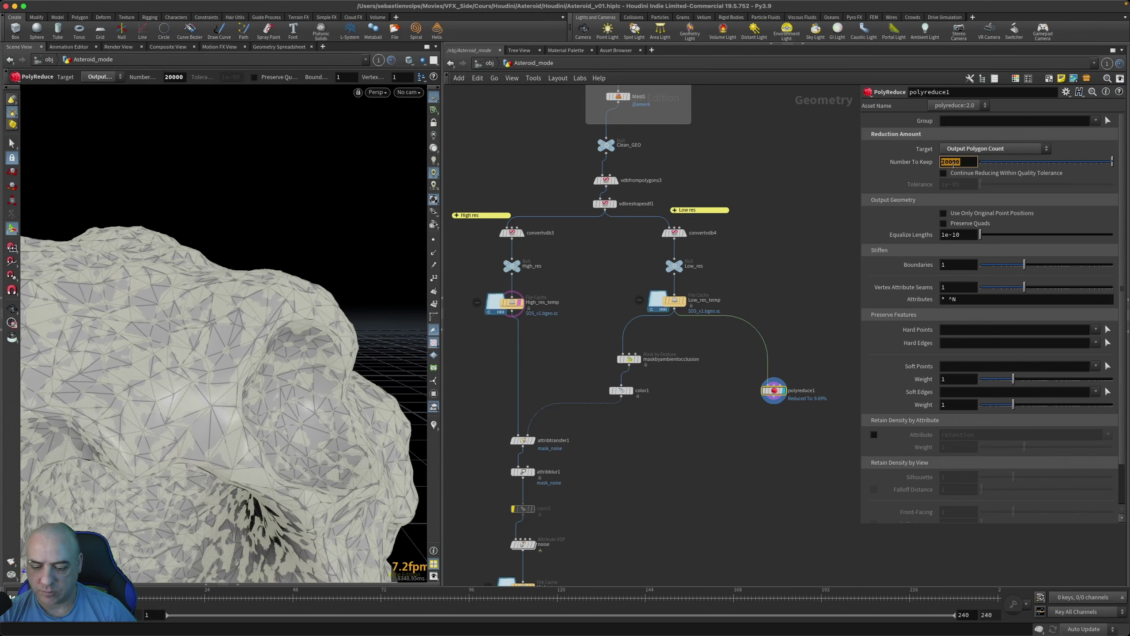
type("1000")
key("Return")
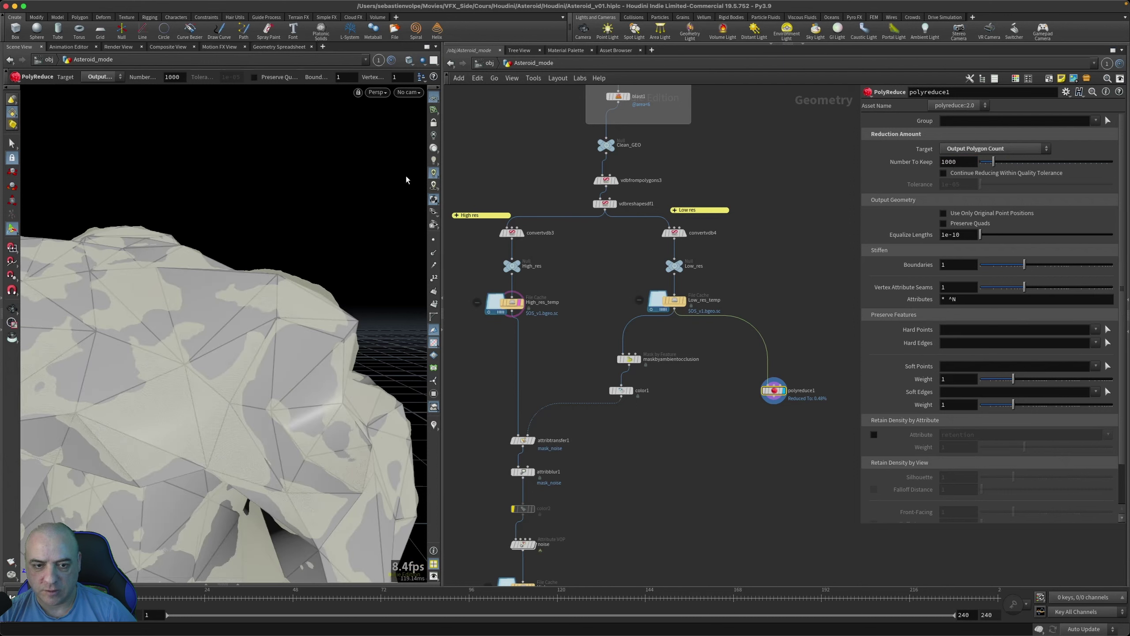
left_click_drag(305, 240, 272, 255)
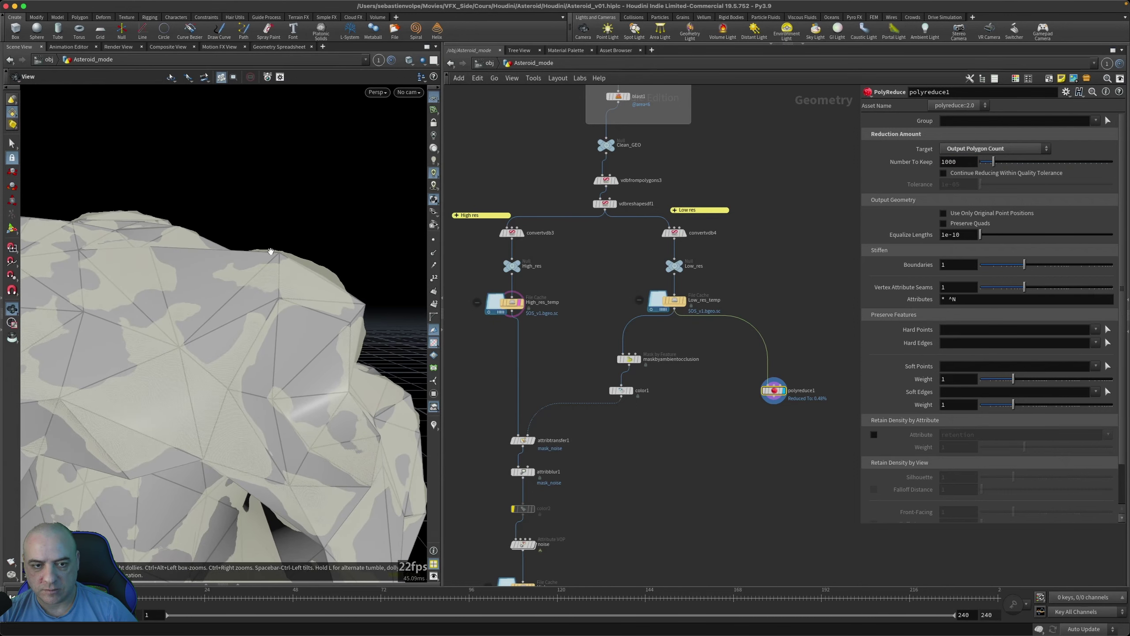
key("Return")
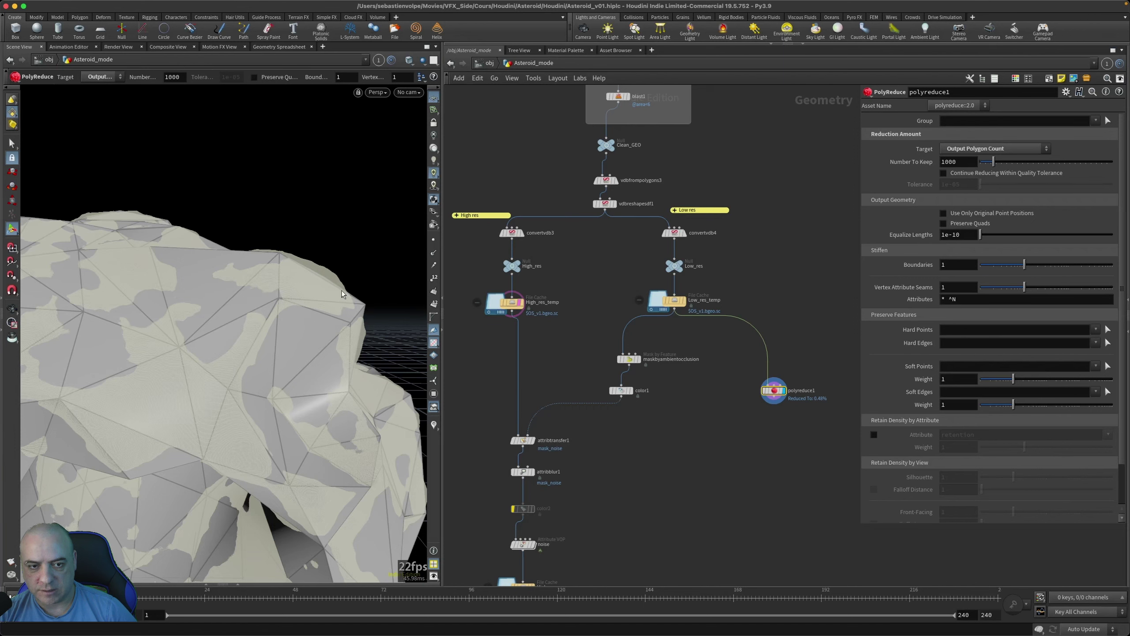
key("Escape")
scroll(262, 286, "down", 10)
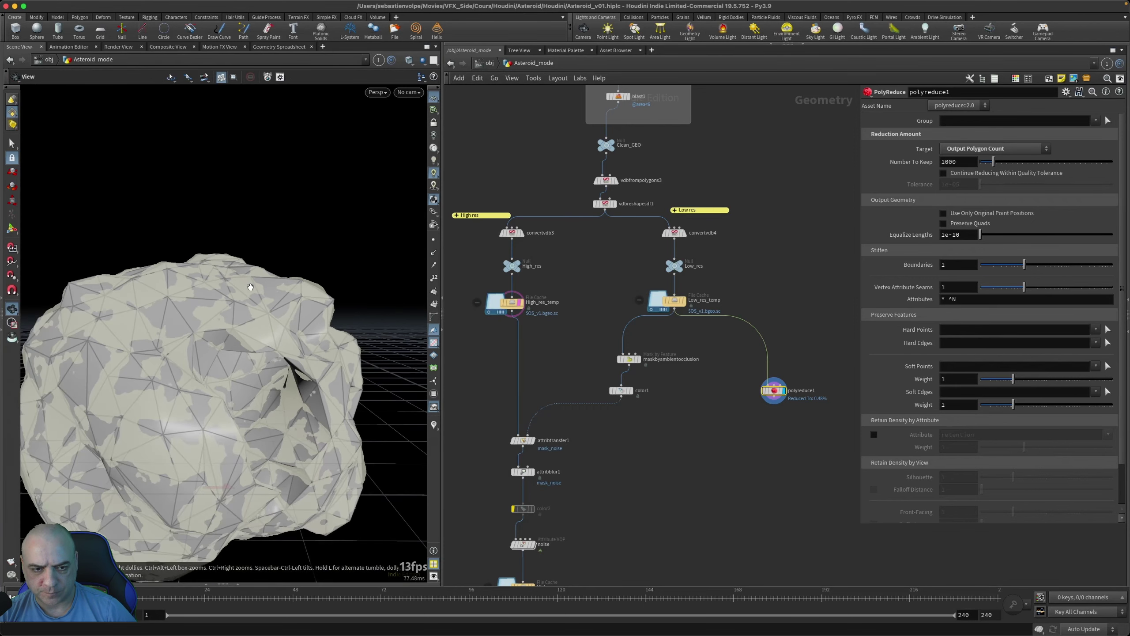
left_click_drag(257, 295, 156, 280)
key("Return")
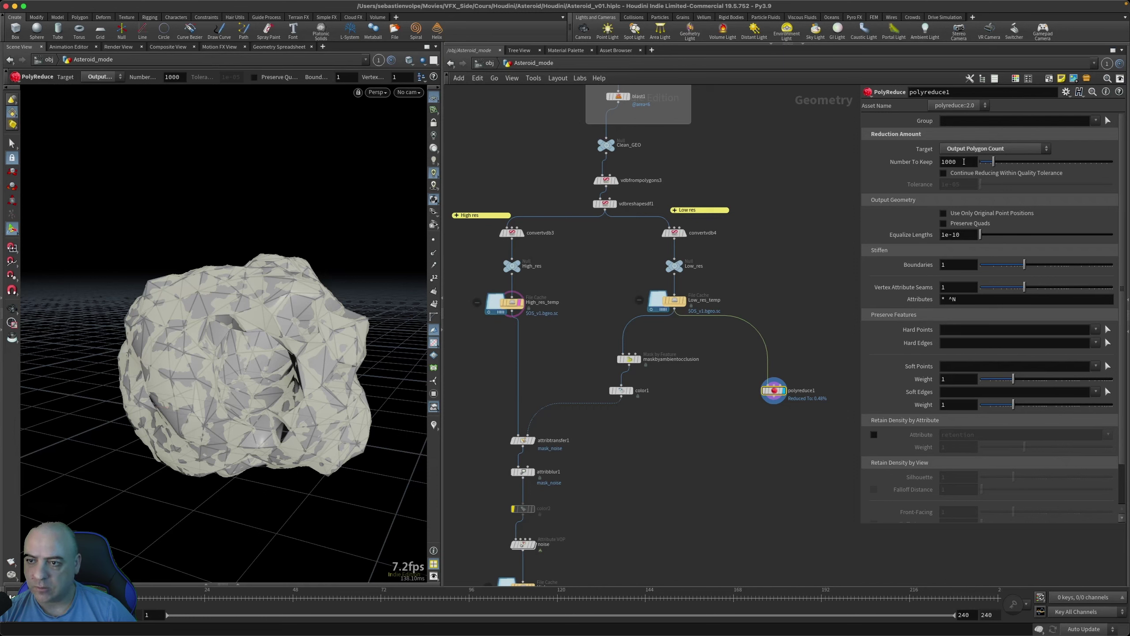
Step: Set the PolyReduce number of polygons to keep to 20000
double_click(964, 162)
type("2")
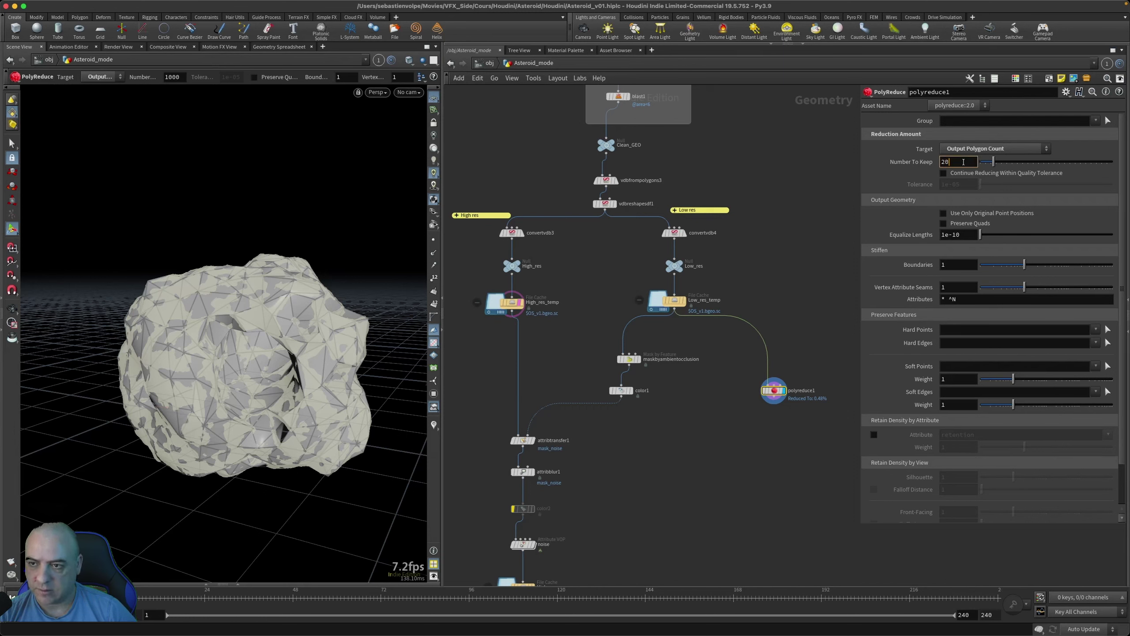
key("Return")
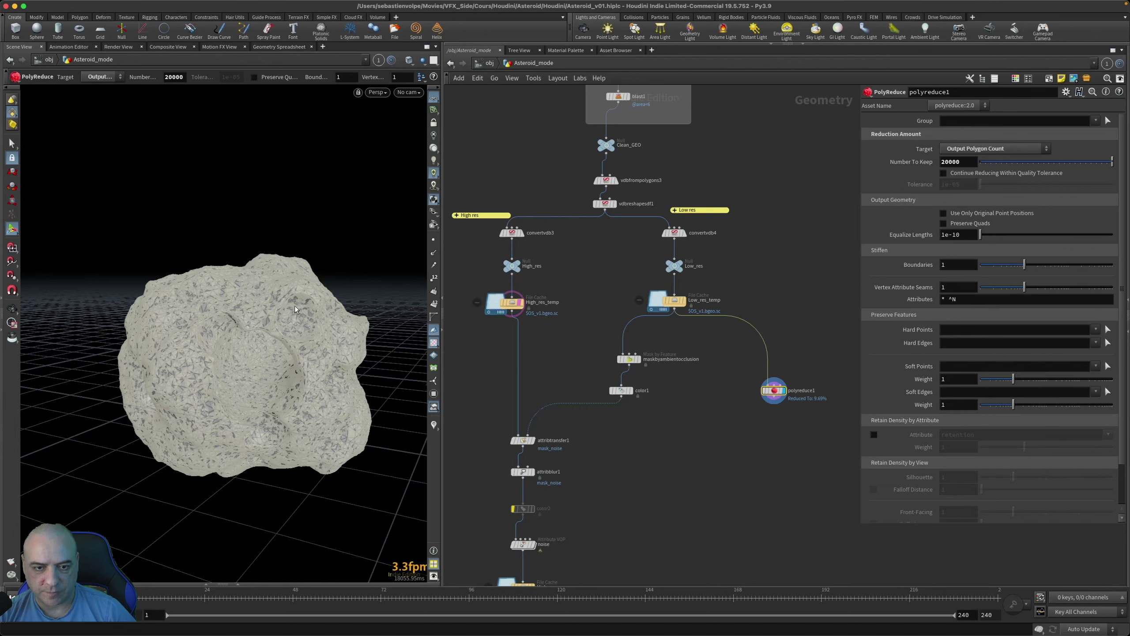
Step: Examine how closely the reduced mesh follows the High_res_temp overlay from several angles, and turn the template overlay off
key("Escape")
mouse_move(170, 281)
right_mouse_down()
mouse_move(318, 269)
mouse_move(290, 271)
right_mouse_up()
left_click_drag(290, 272, 184, 282)
right_click_drag(184, 282, 240, 281)
left_click_drag(195, 281, 274, 280)
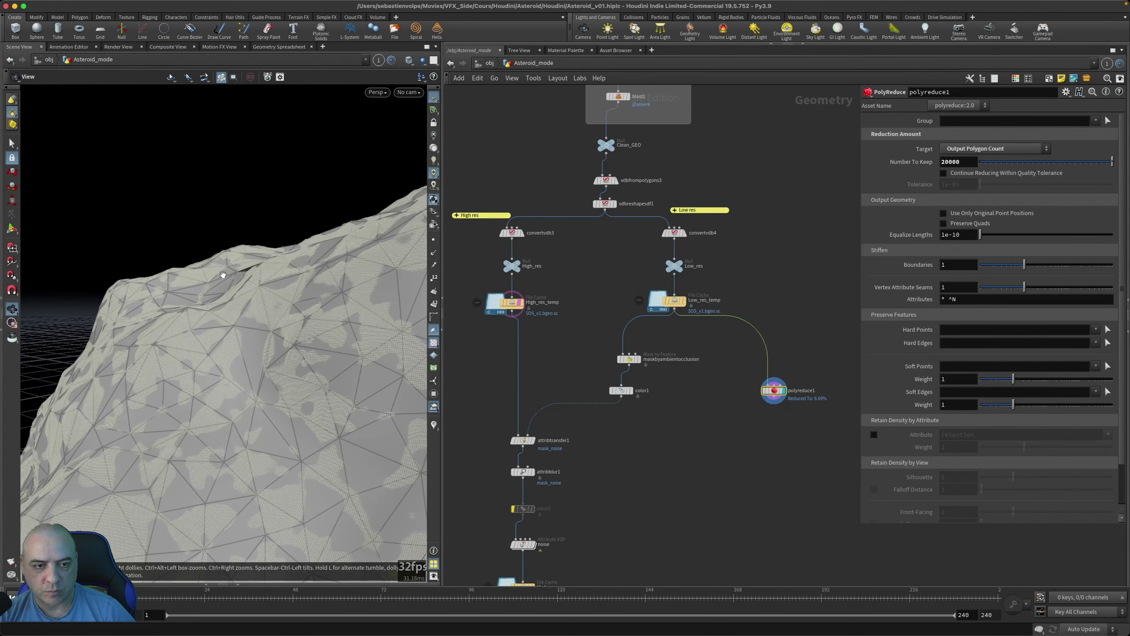
right_click_drag(286, 275, 260, 298)
left_click_drag(260, 298, 349, 317)
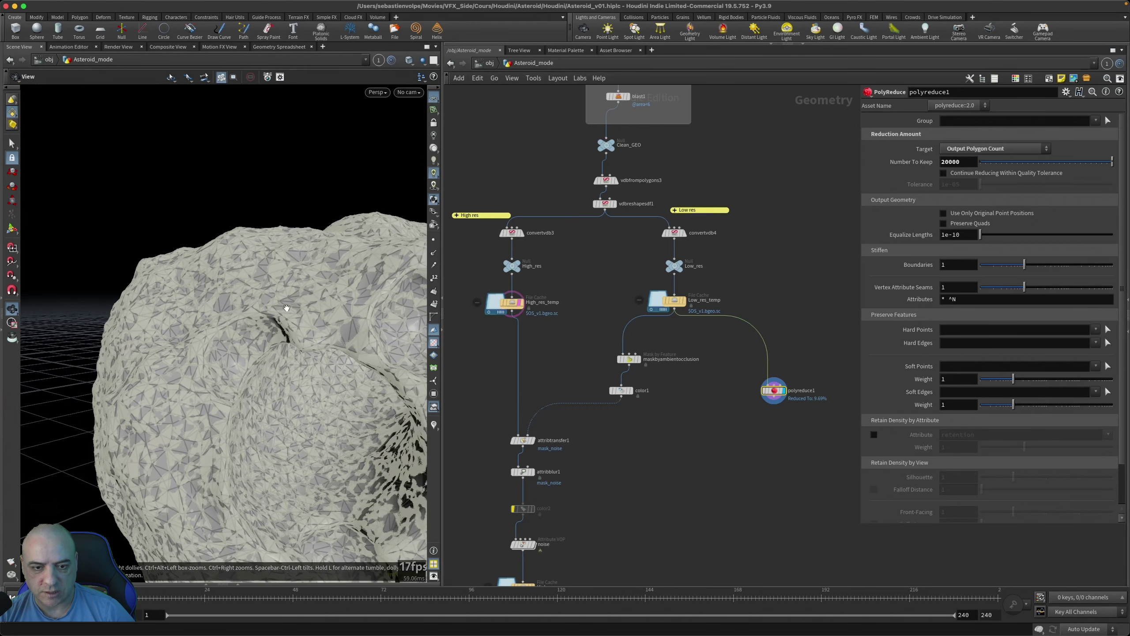
right_click_drag(349, 317, 285, 325)
mouse_move(285, 326)
left_mouse_down()
mouse_move(373, 330)
mouse_move(267, 325)
left_mouse_up()
left_click(519, 303)
Step: Add a File Cache connected below the PolyReduce node, place it a little lower and display it
middle_click_drag(789, 428, 729, 384)
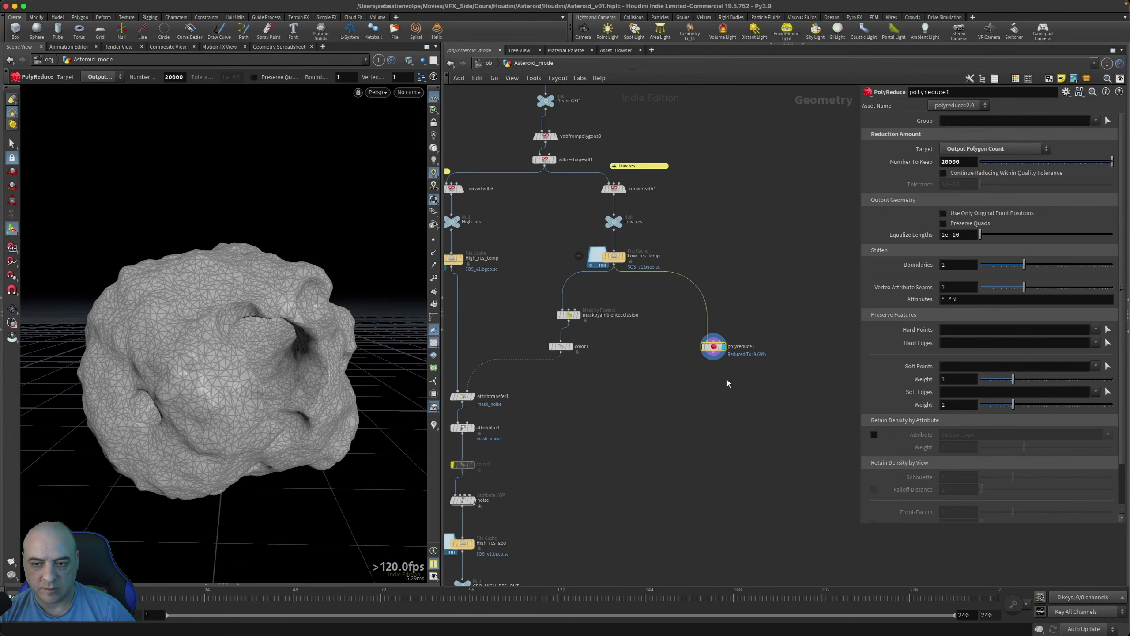
left_click_drag(714, 356, 716, 390)
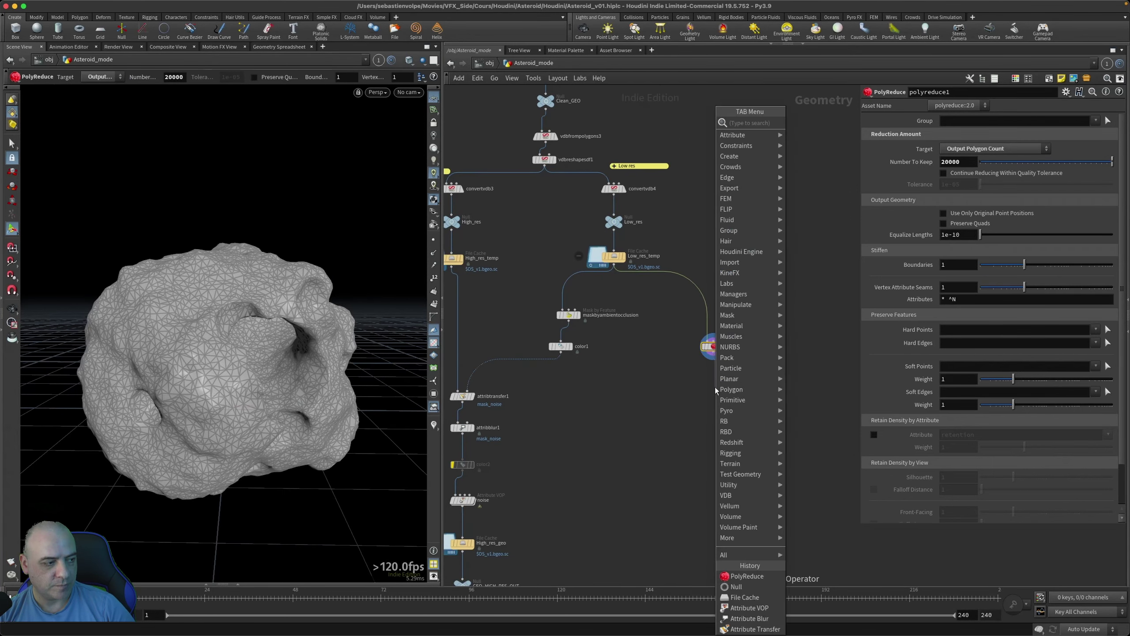
type("file")
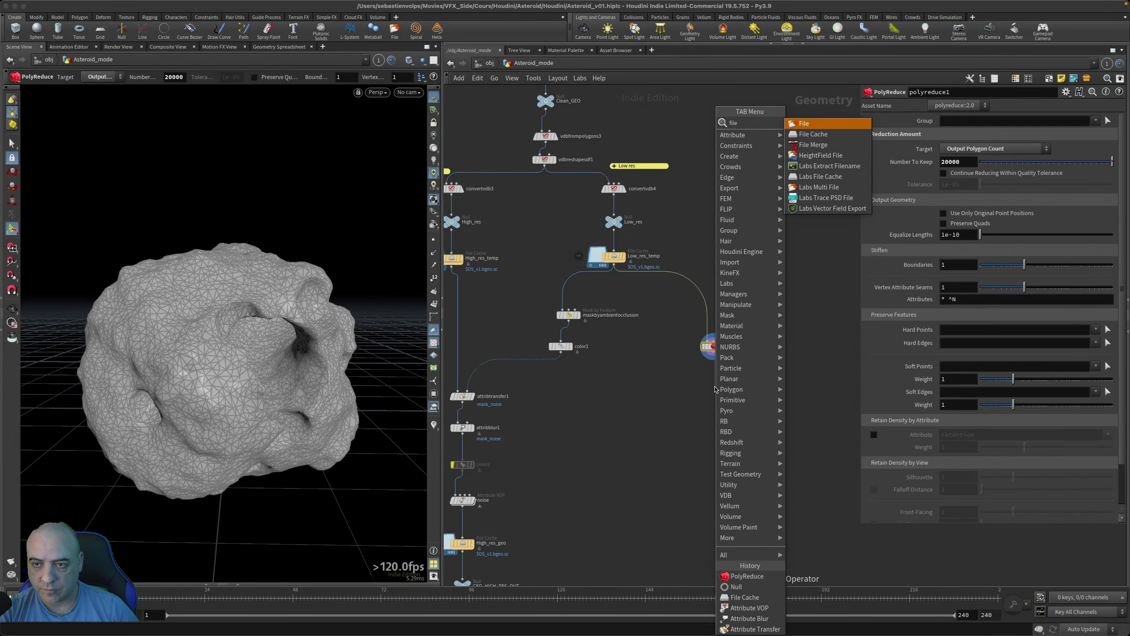
key("Down")
key("Return")
left_click(715, 391)
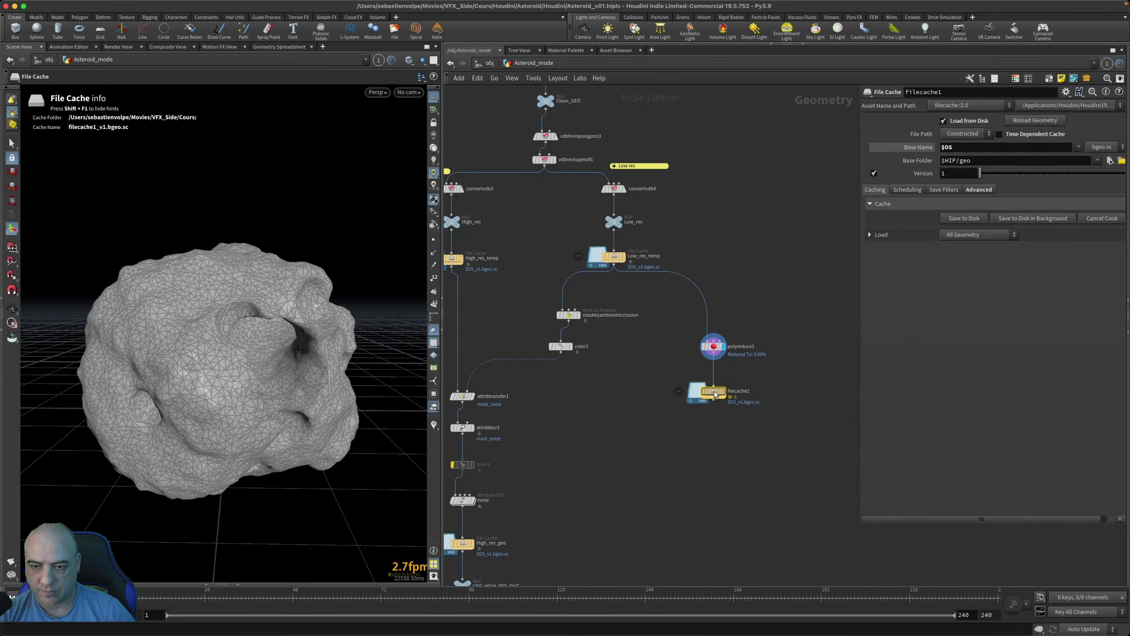
left_click_drag(715, 394, 715, 423)
left_click(724, 421)
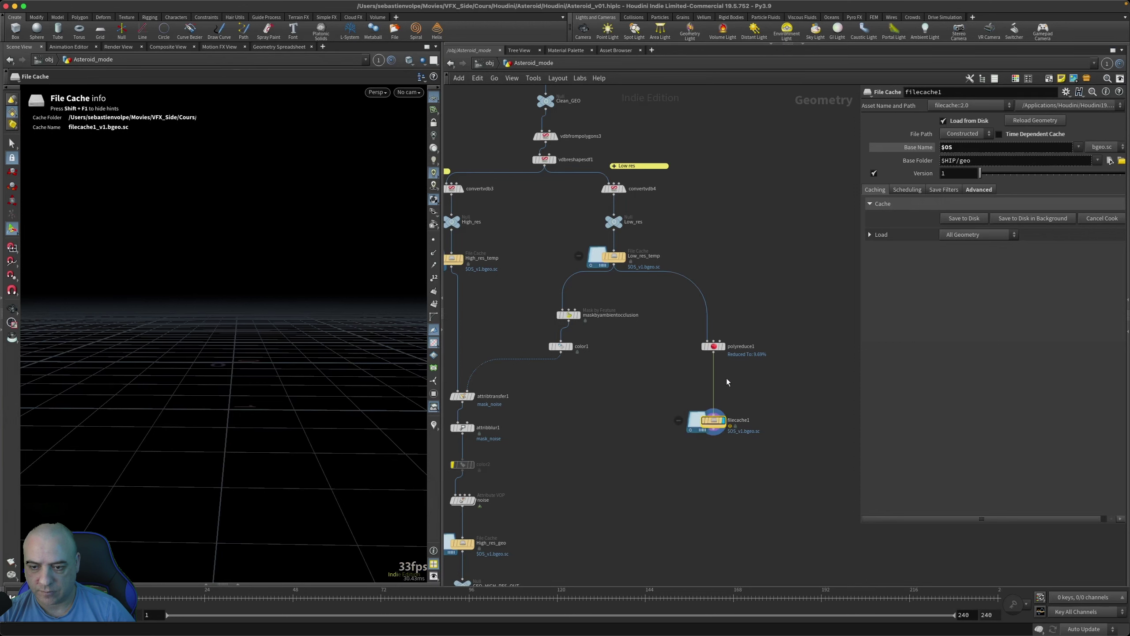
Step: Rename the File Cache under the PolyReduce node to low_res_geo
double_click(737, 420)
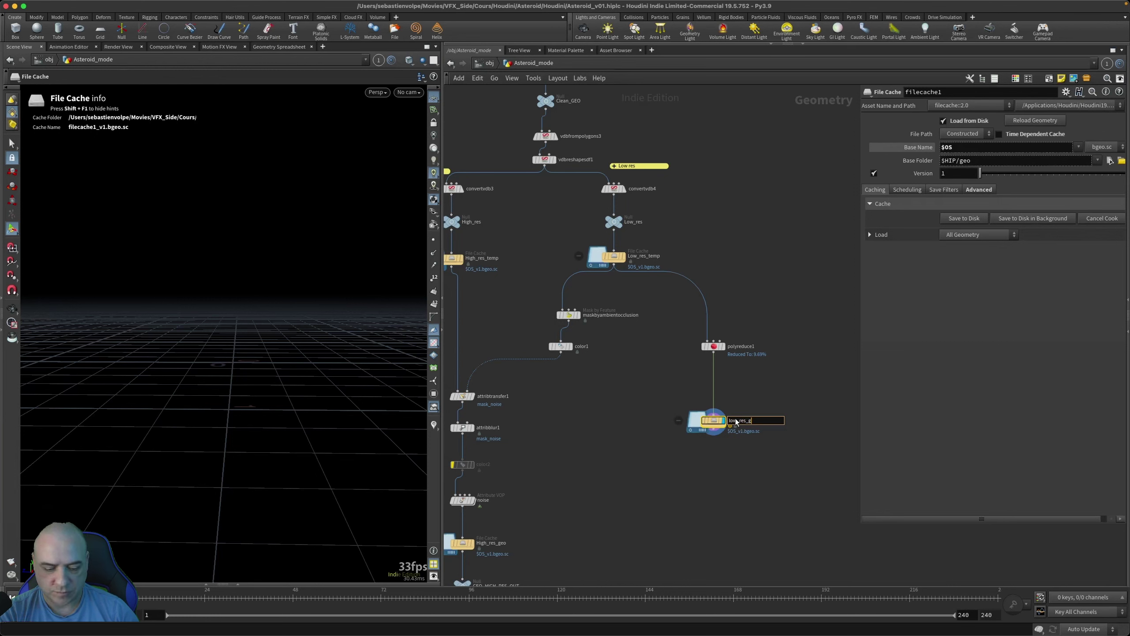
key("Return")
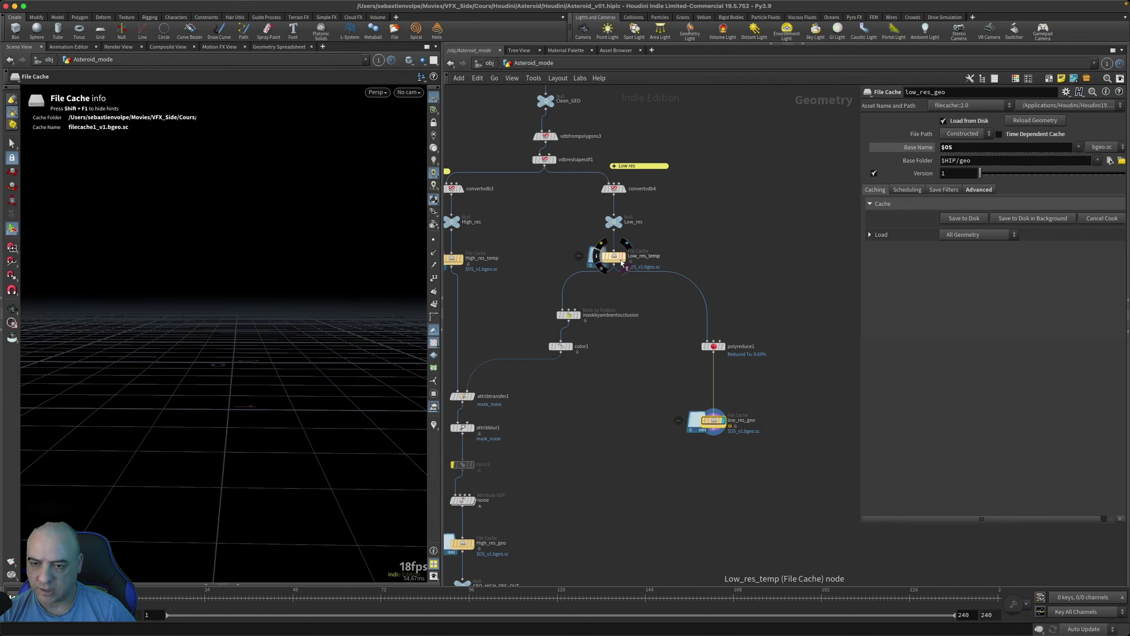
middle_click_drag(637, 417, 685, 408)
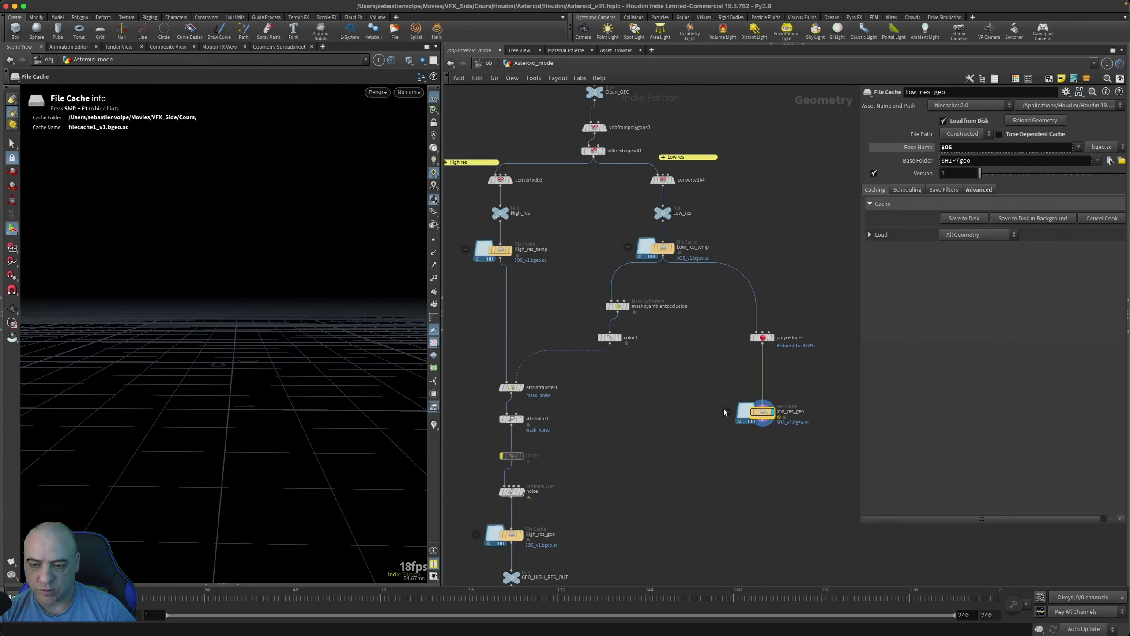
Step: Move the PolyReduce and low_res_geo nodes slightly higher and save the low_res_geo cache to disk
left_click_drag(762, 337, 762, 317)
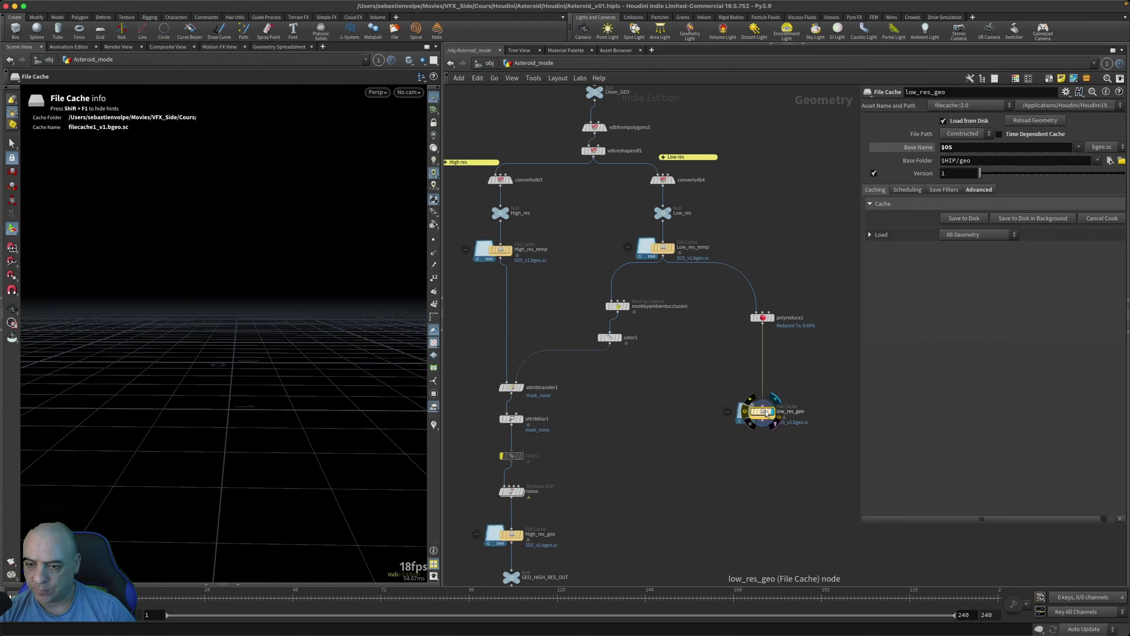
left_click_drag(764, 412, 764, 392)
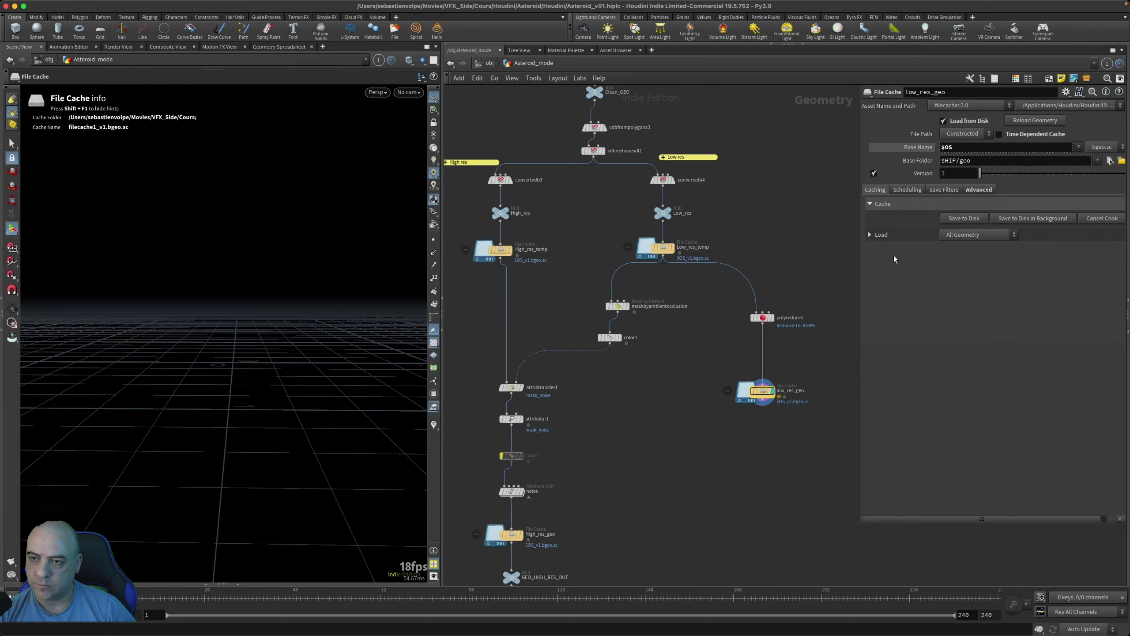
left_click(981, 190)
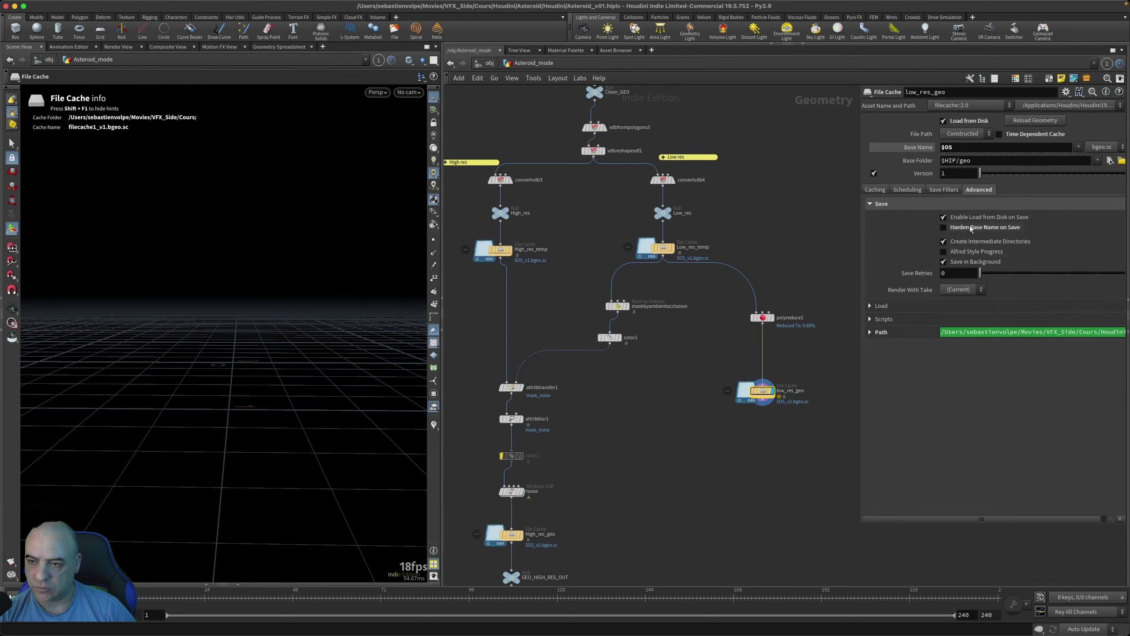
left_click(876, 190)
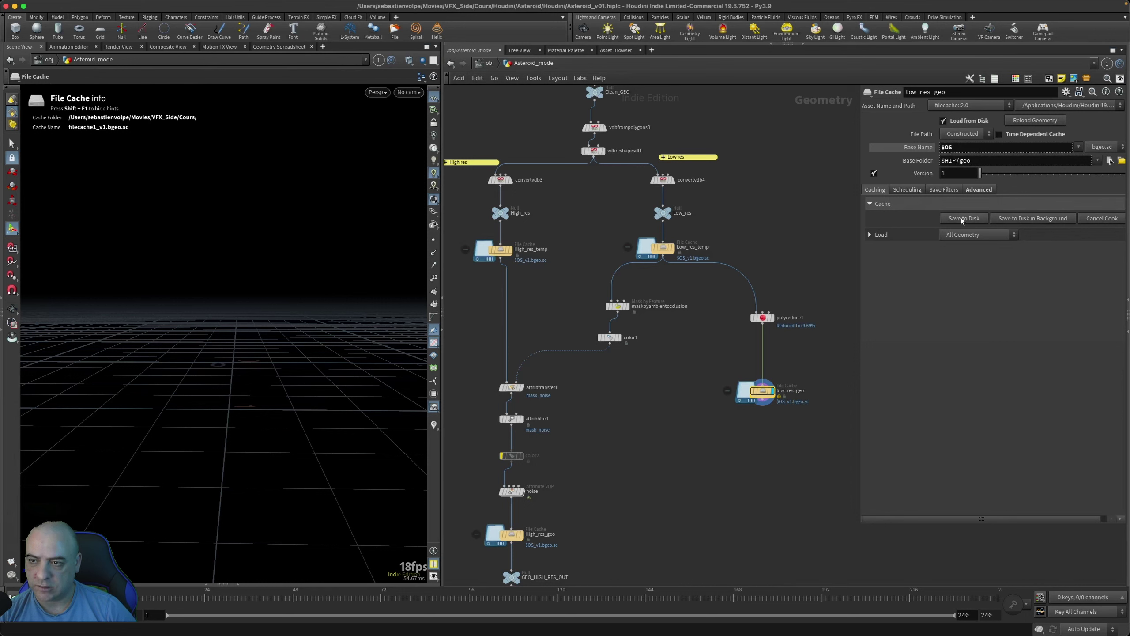
left_click(962, 218)
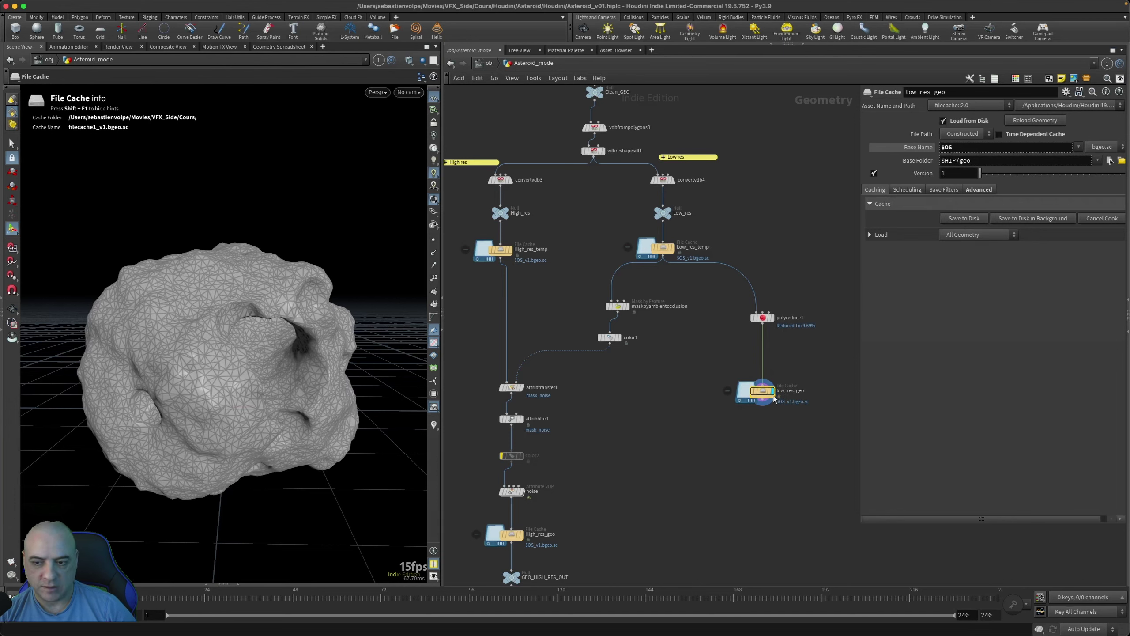
Step: Add a Null node connected below the low_res_geo File Cache
key("Tab")
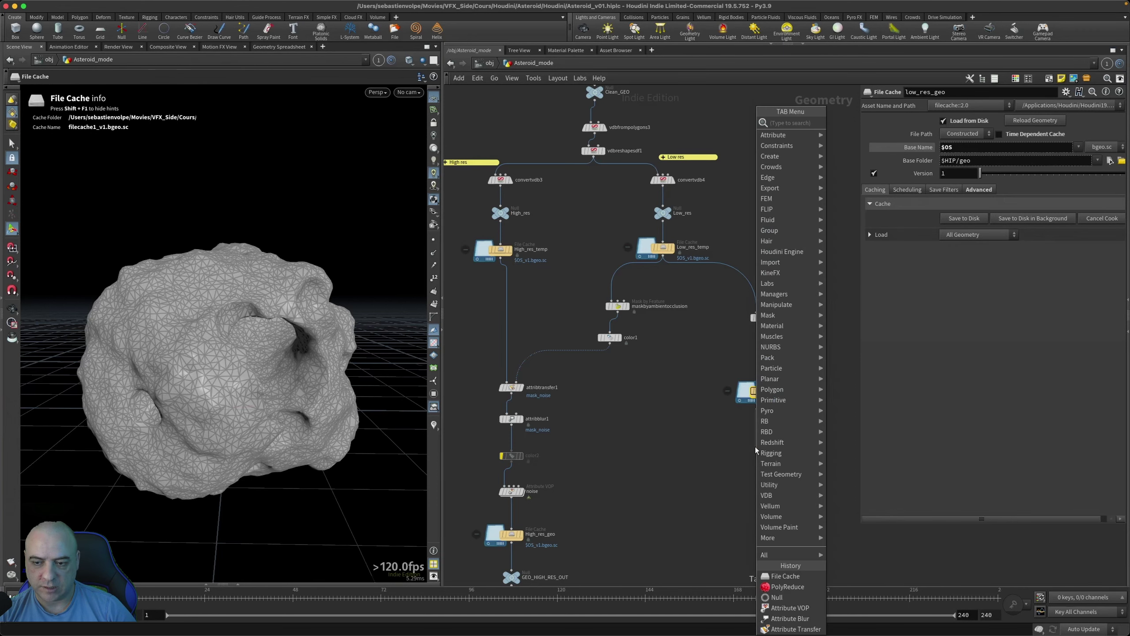
type("null")
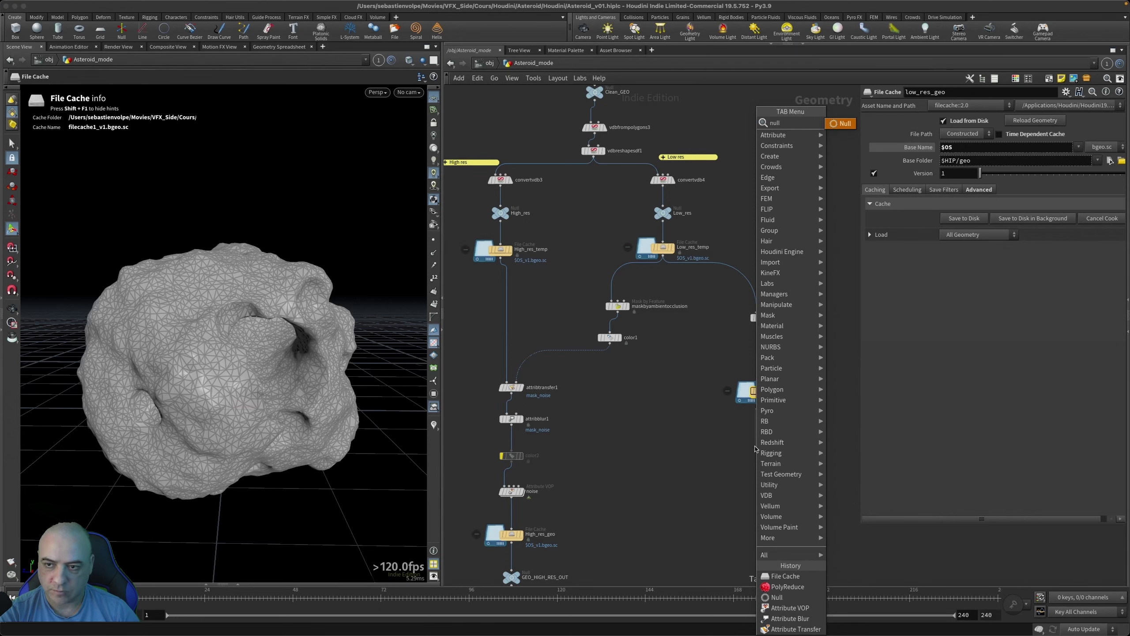
key("Return")
left_click(756, 447)
left_click_drag(755, 449, 762, 458)
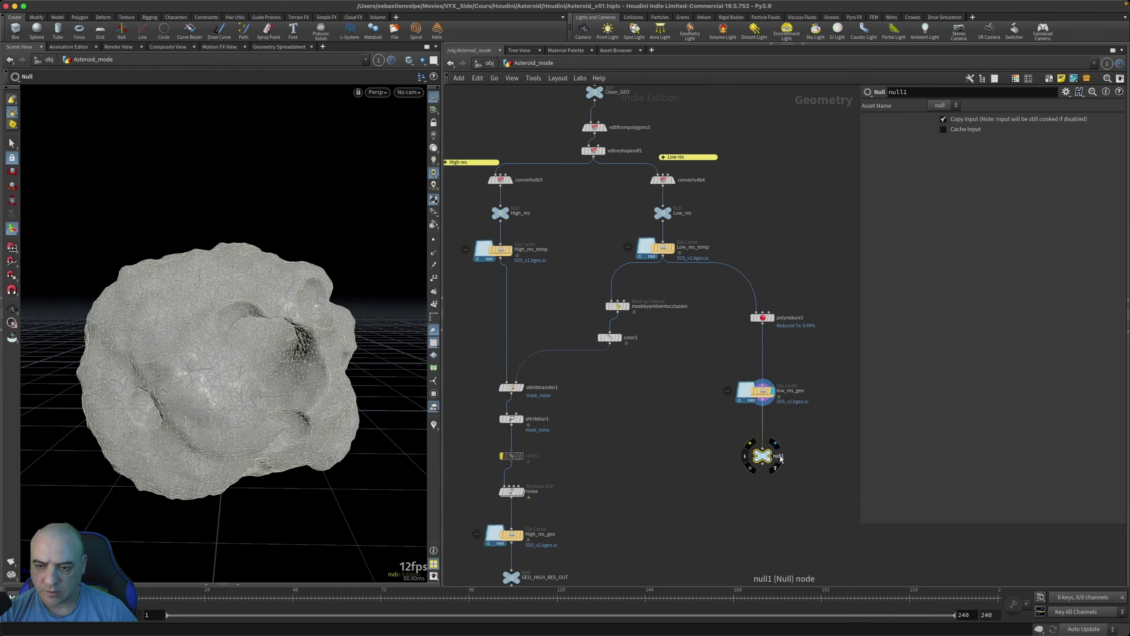
Step: Rename the Null under low_res_geo to LOW_RES_GEO_OUT
double_click(780, 457)
type("LOW_RES_GEO")
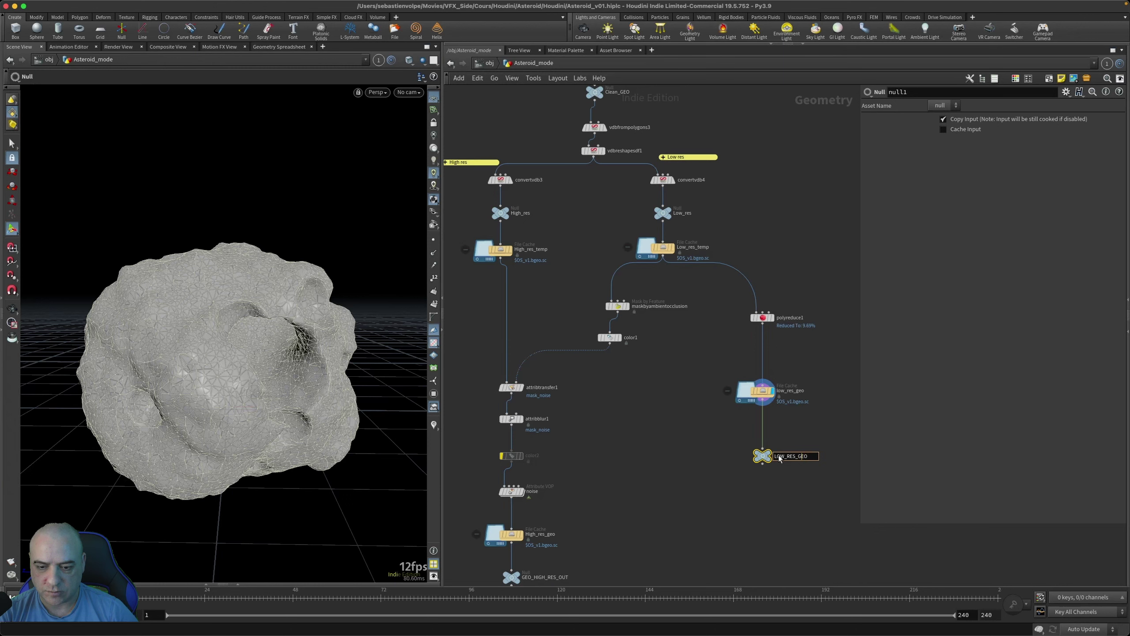
type("_OUT")
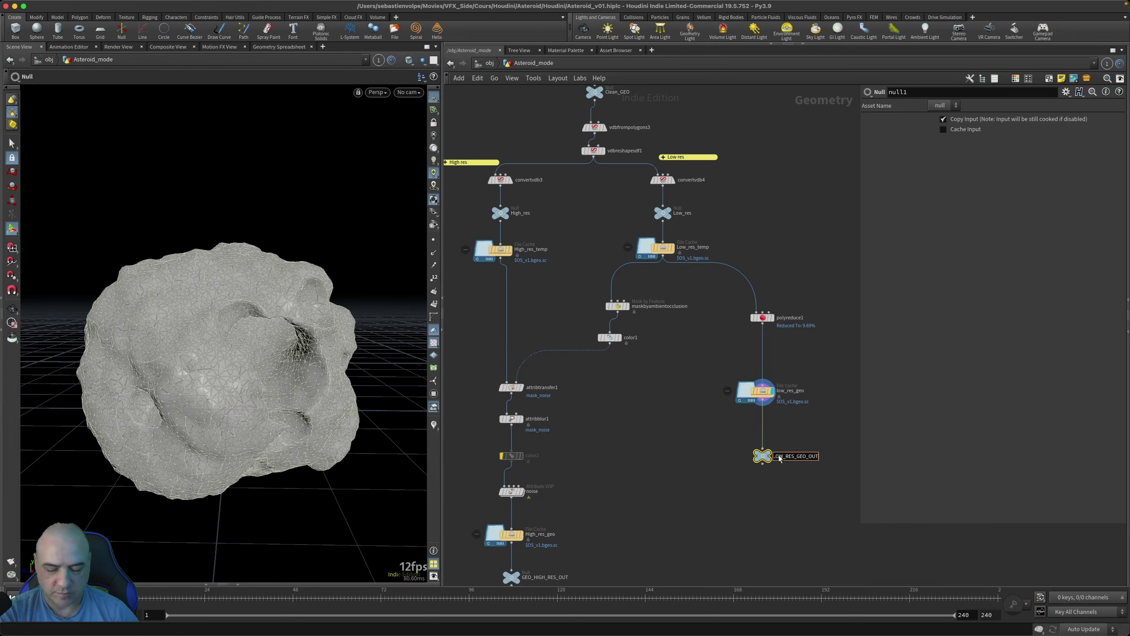
key("Return")
Step: Move LOW_RES_GEO_OUT and low_res_geo lower and insert a Labs Auto UV node between PolyReduce and low_res_geo
left_click_drag(779, 459, 779, 494)
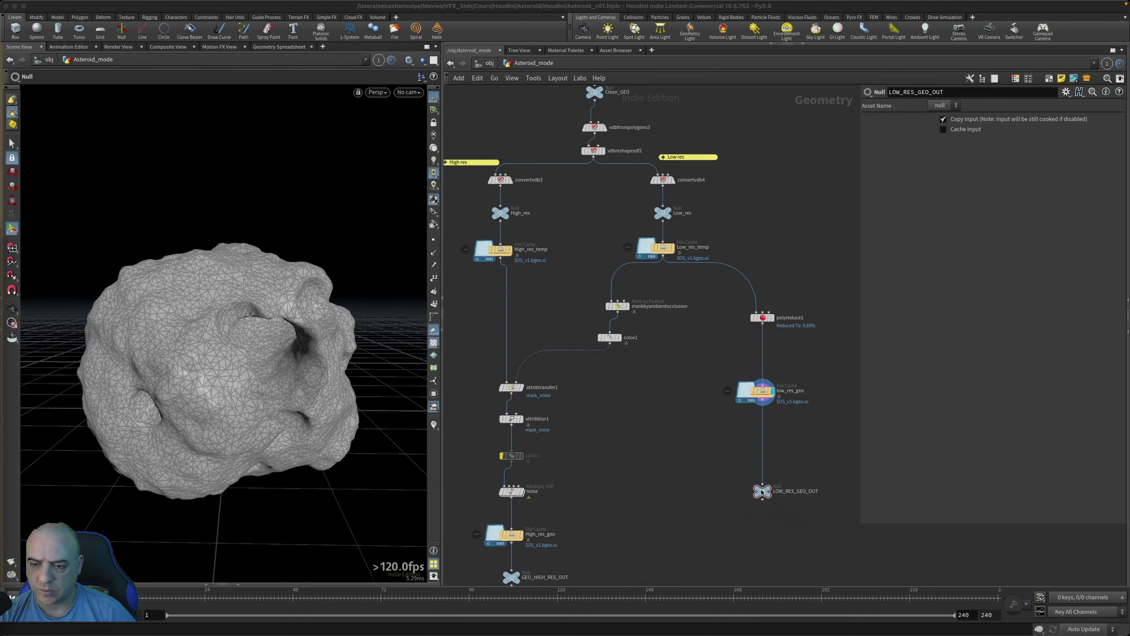
left_click_drag(762, 491, 759, 503)
left_click_drag(763, 394, 758, 453)
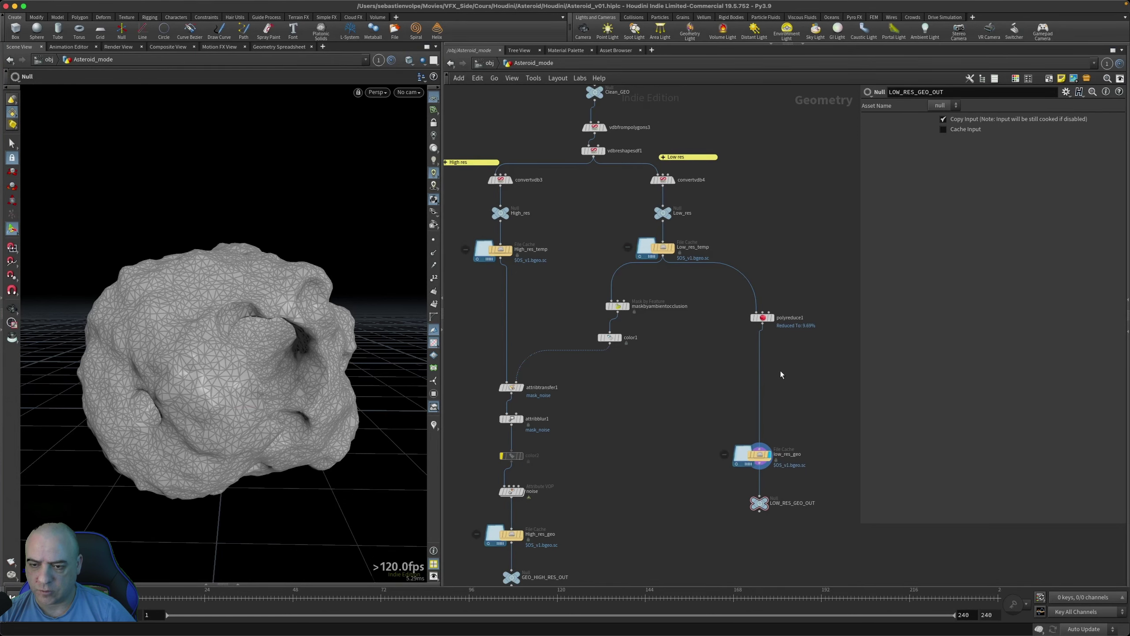
key("Tab")
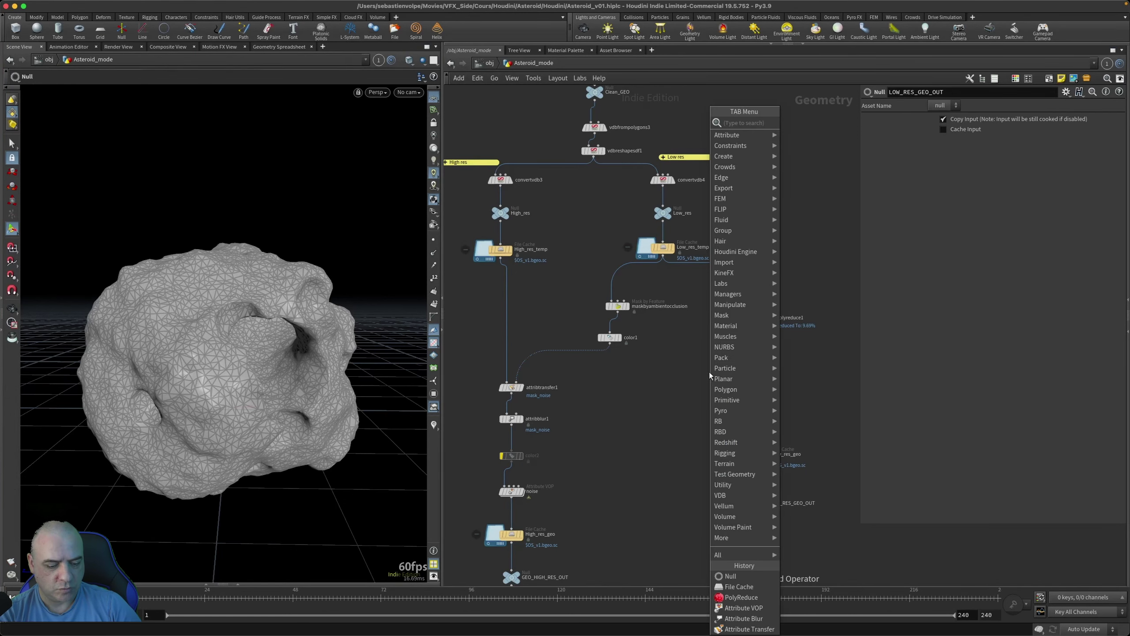
type("autou")
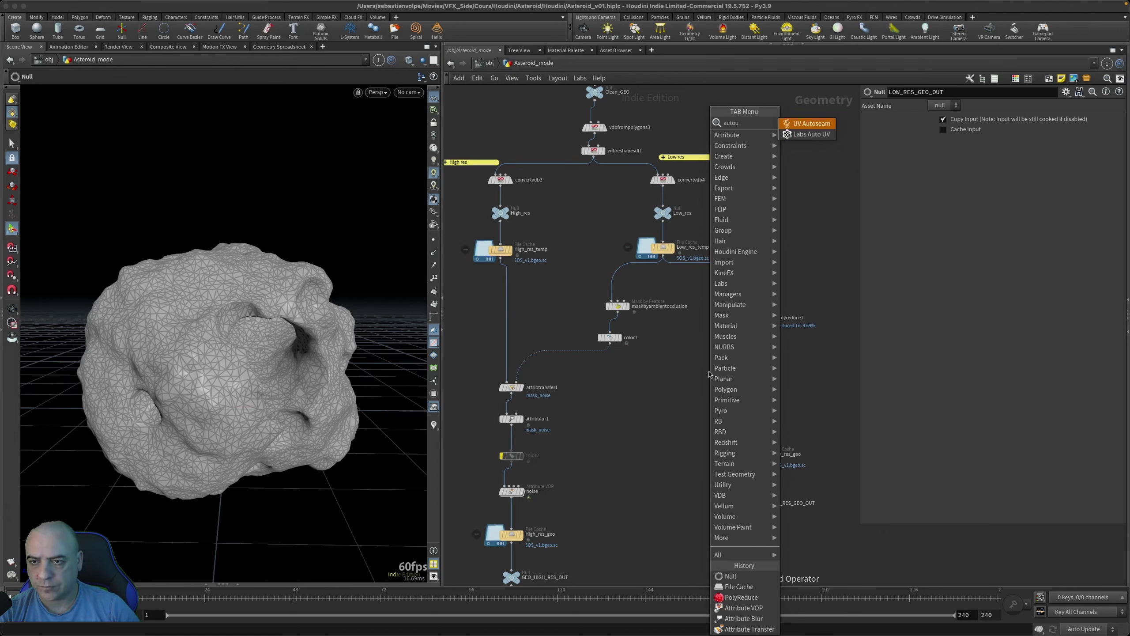
key("Down")
key("Return")
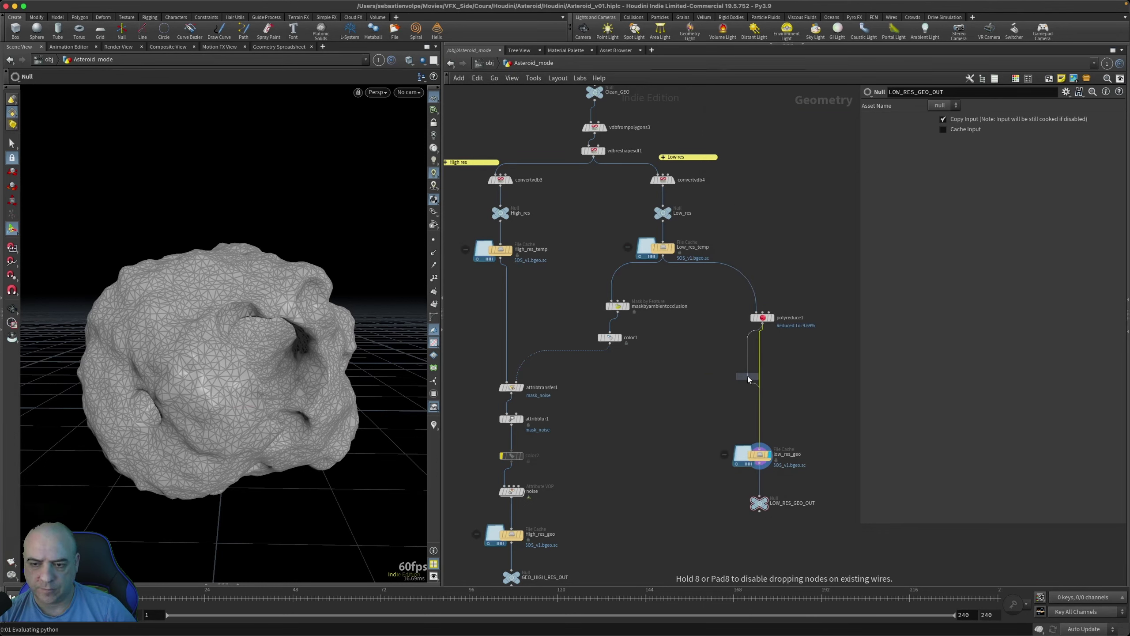
left_click(748, 375)
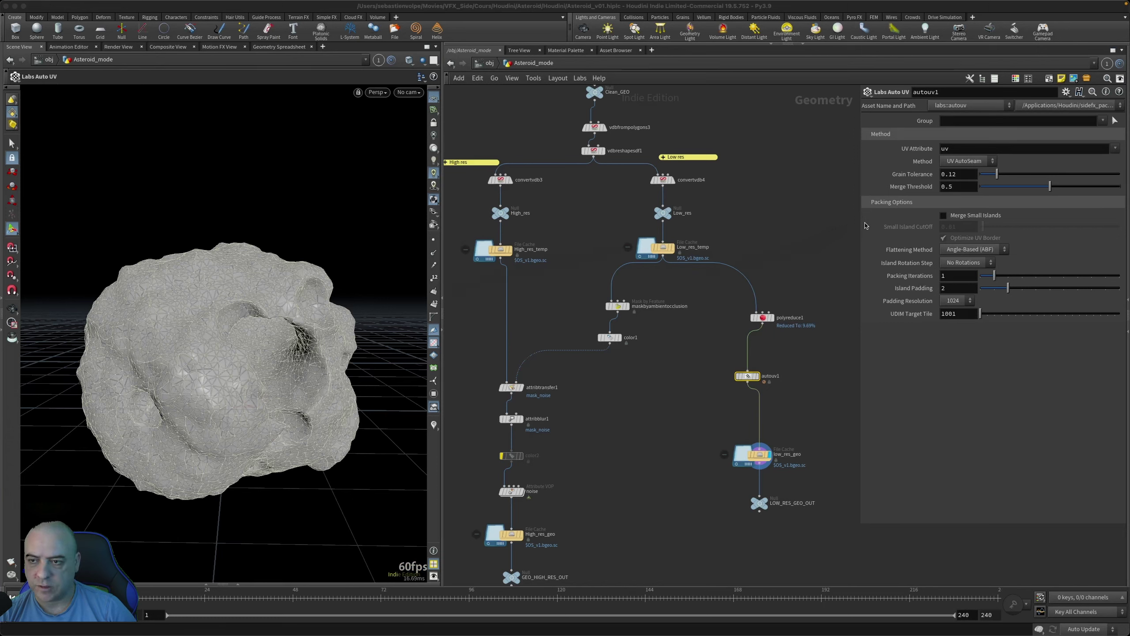
Step: Set the Auto UV method to Cluster and shift the node closer in line with its chain
left_click(982, 162)
left_click(958, 183)
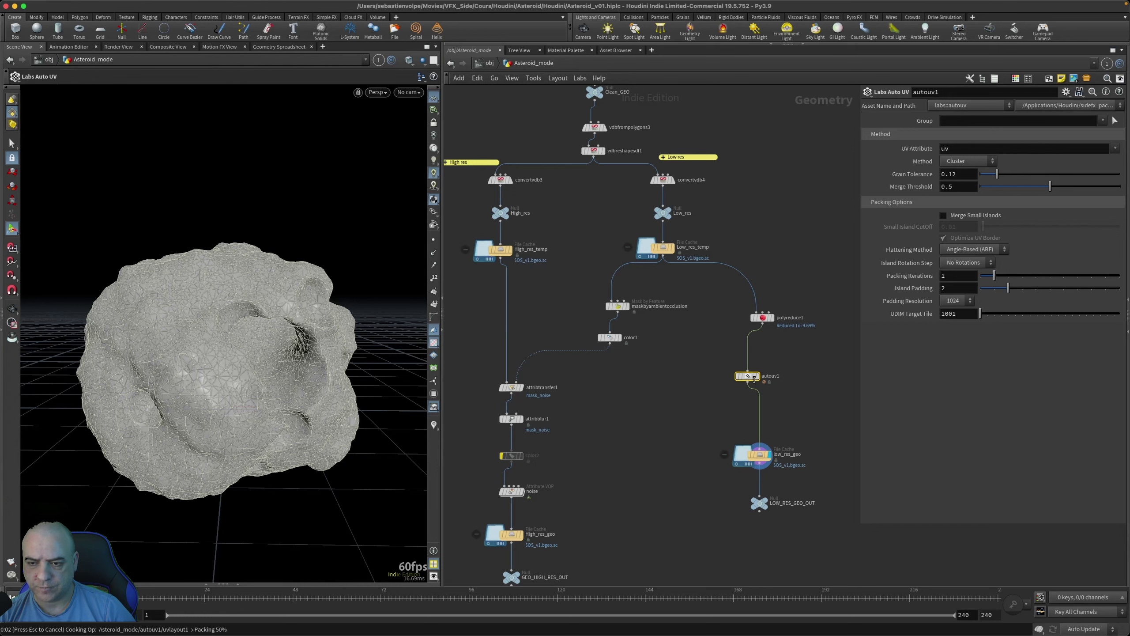
left_click(793, 387)
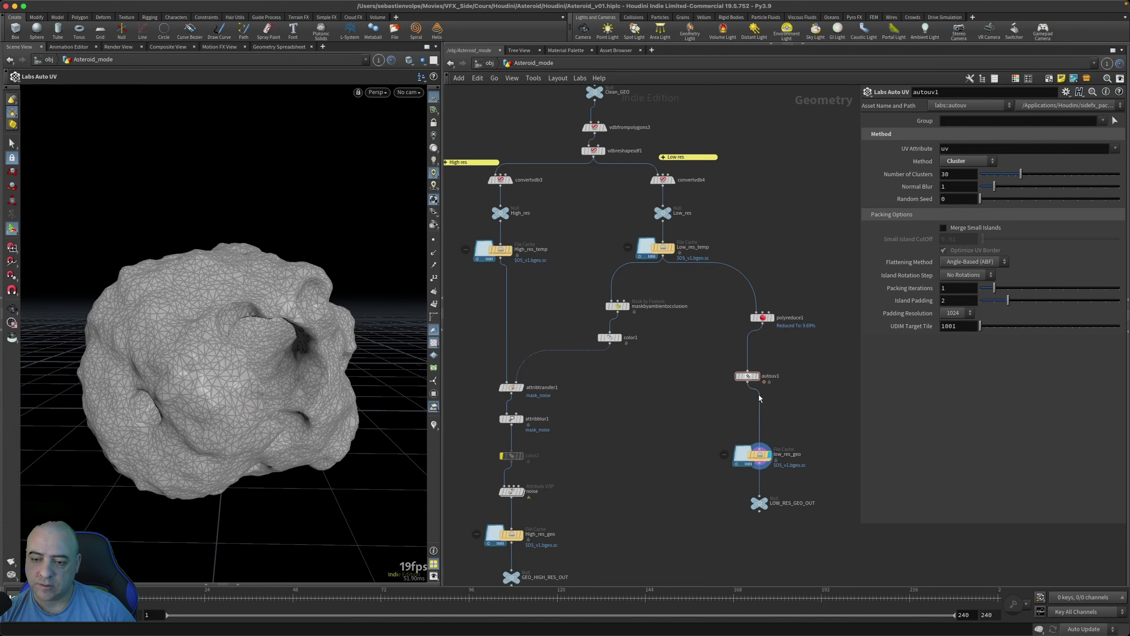
left_click_drag(748, 377, 754, 384)
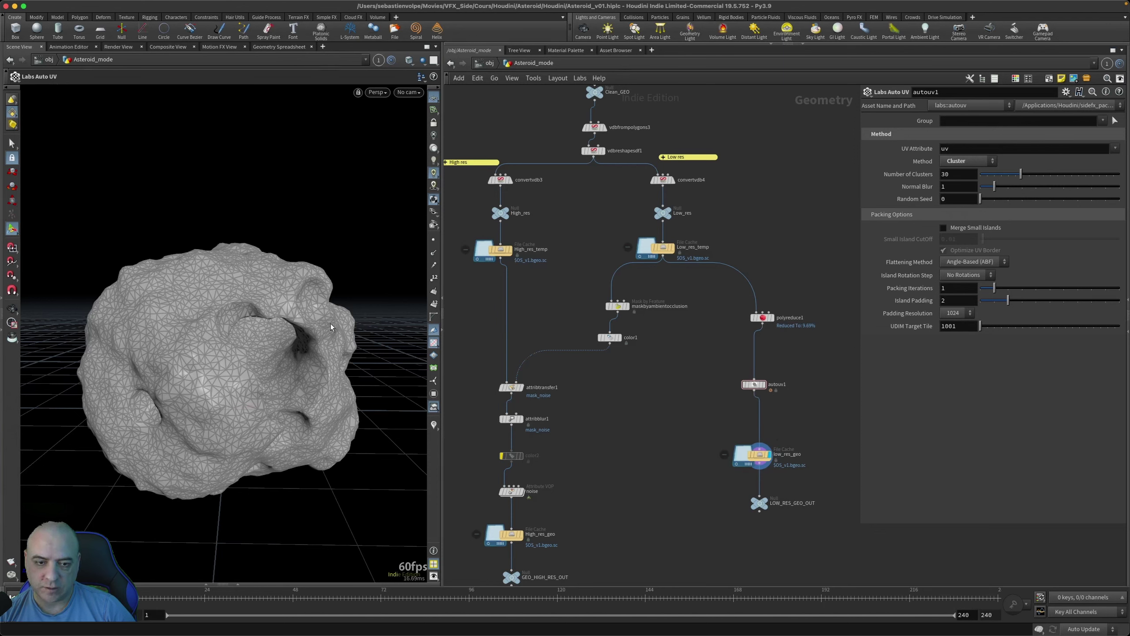
Step: Check the displayed low-res geometry in the UV viewport, return to the perspective view and look over the viewport choices
key("s")
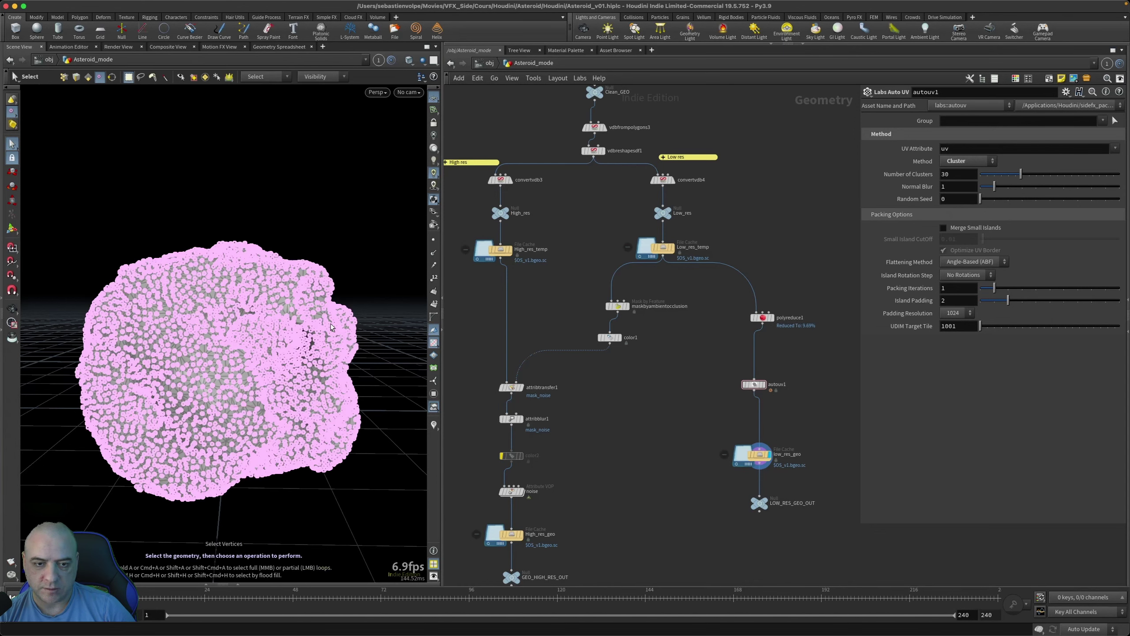
key("space+5")
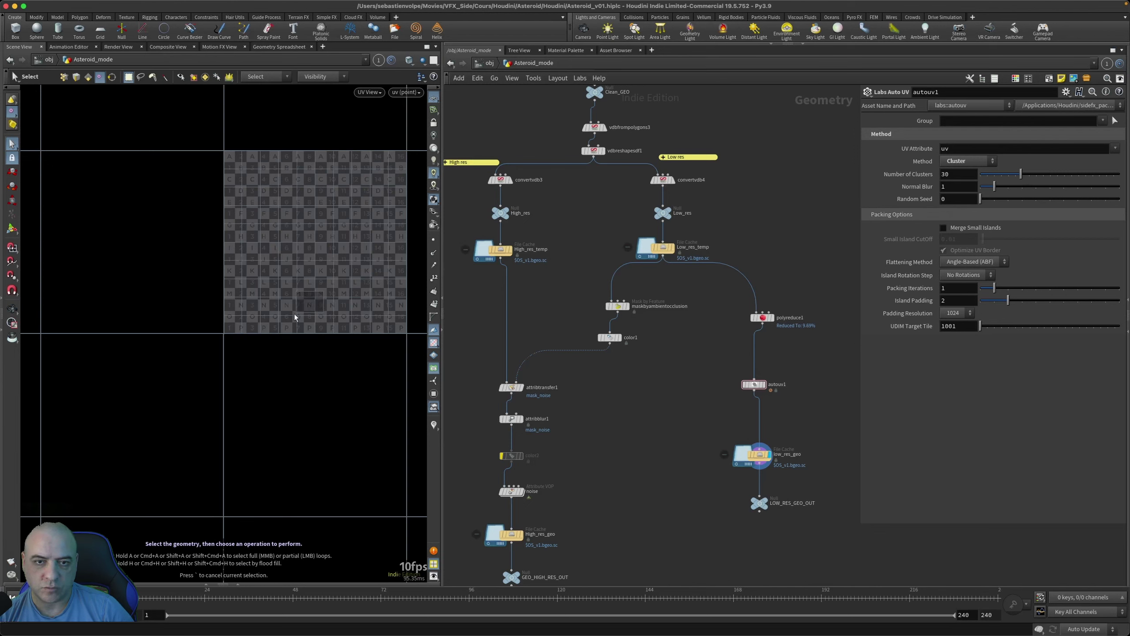
key("space+1")
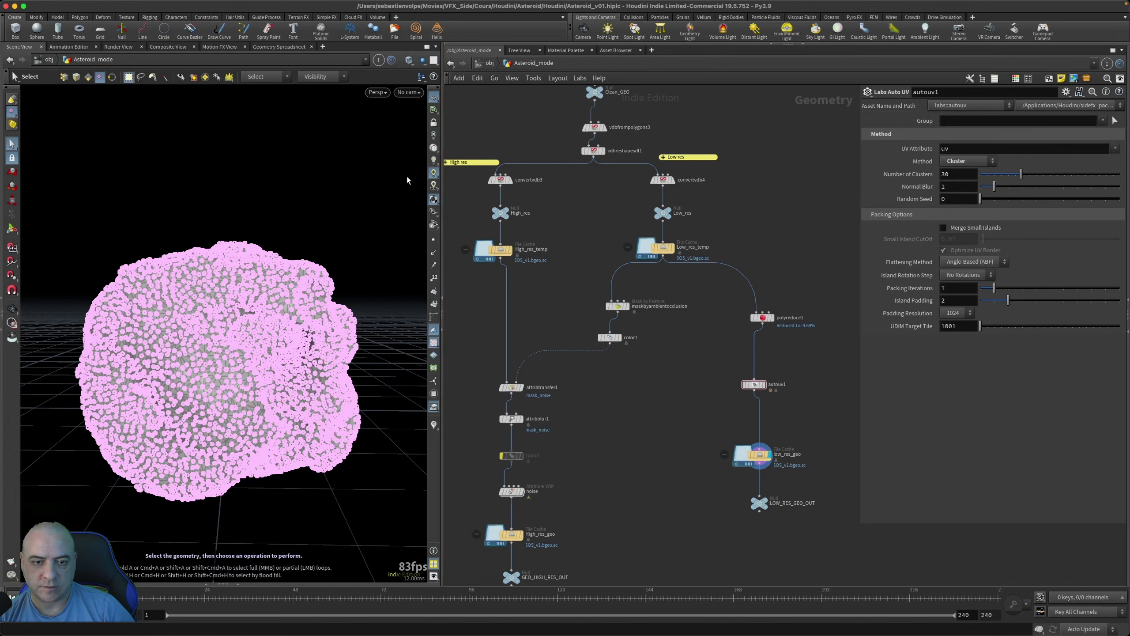
key("Escape")
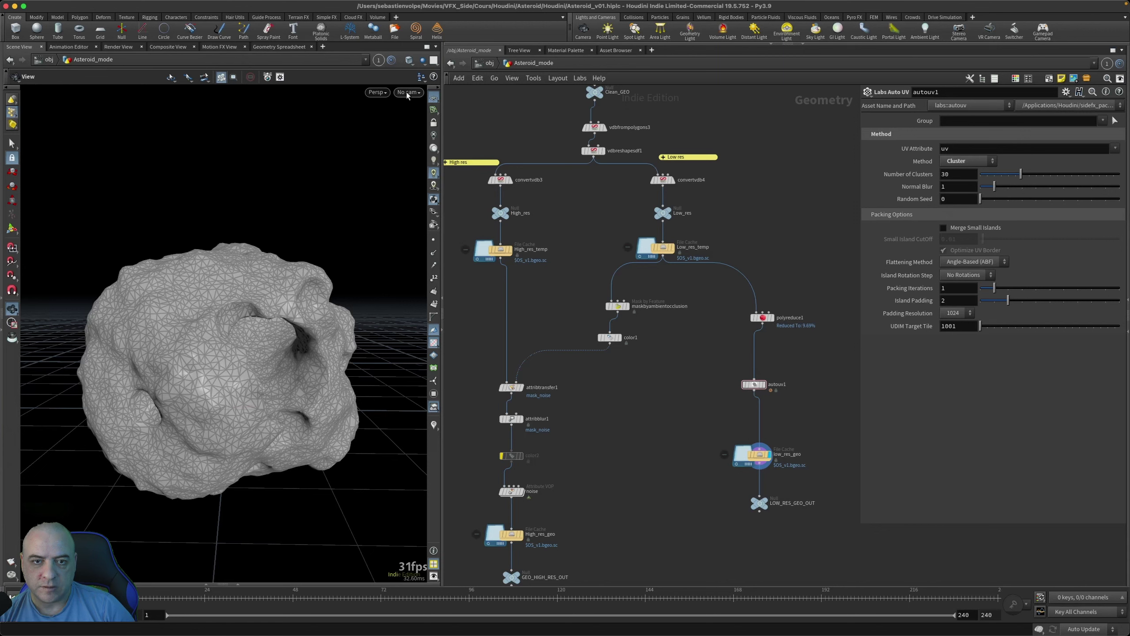
left_click(376, 92)
mouse_move(400, 115)
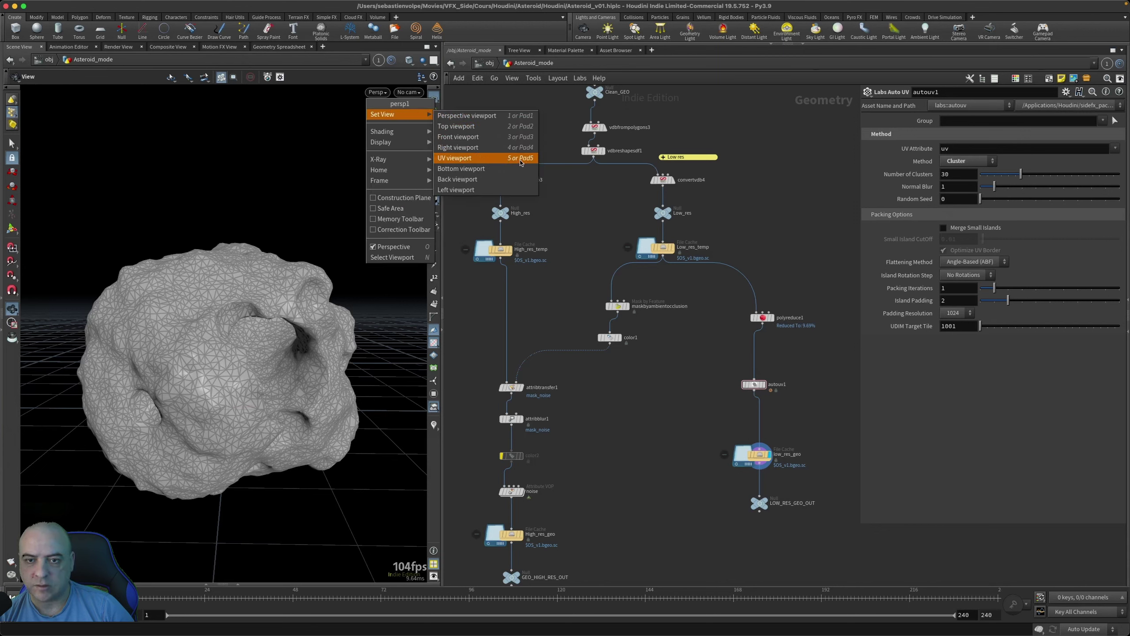
left_click(695, 469)
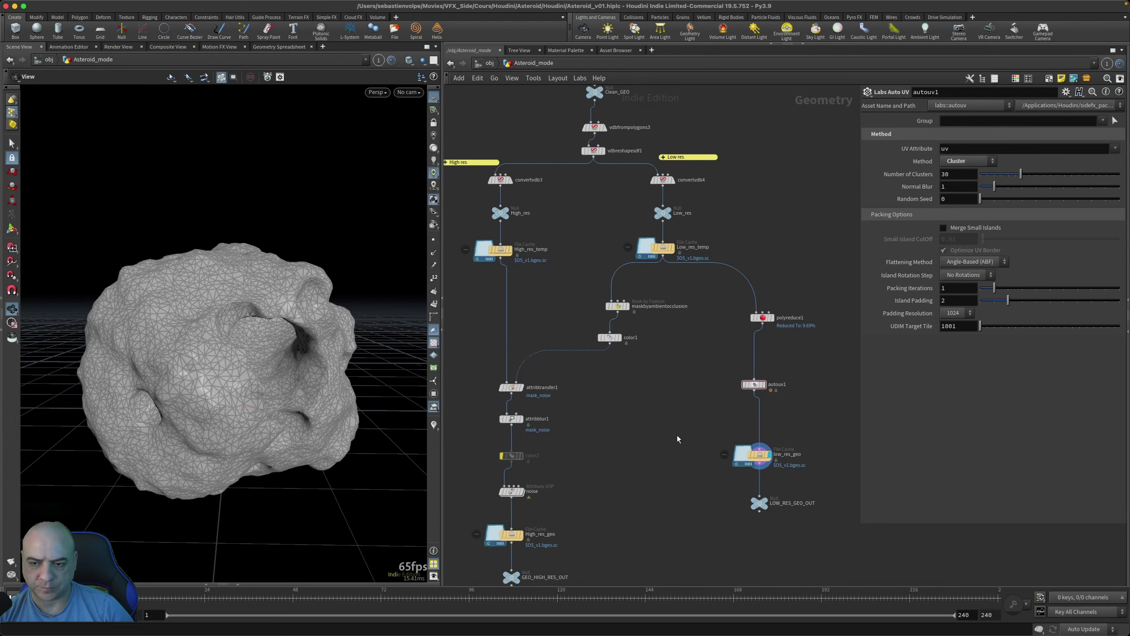
Step: Save the low_res_geo cache to disk again with the UVs and show the asteroid shaded without wireframe
left_click(759, 456)
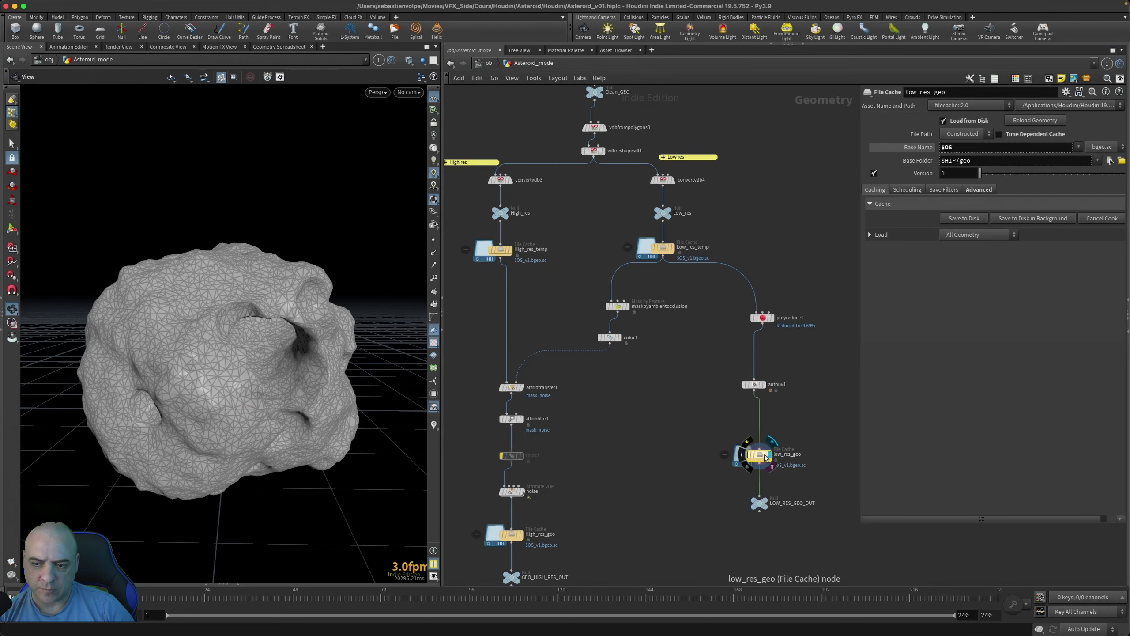
left_click(954, 219)
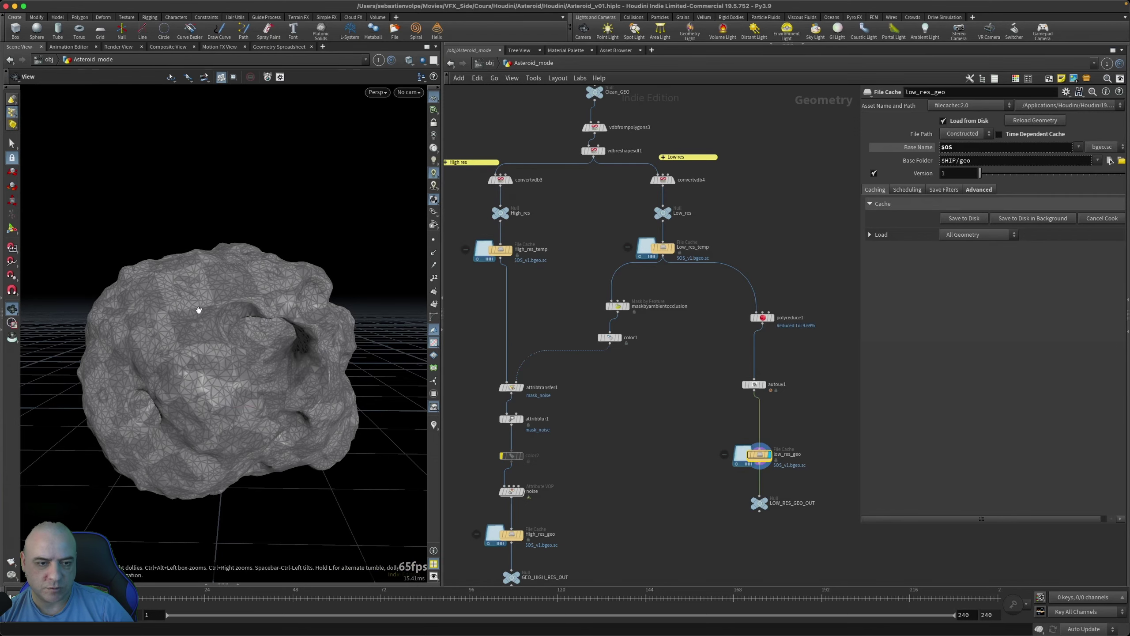
key("shift+w")
mouse_move(187, 296)
left_mouse_down()
mouse_move(208, 321)
mouse_move(236, 315)
mouse_move(201, 310)
left_mouse_up()
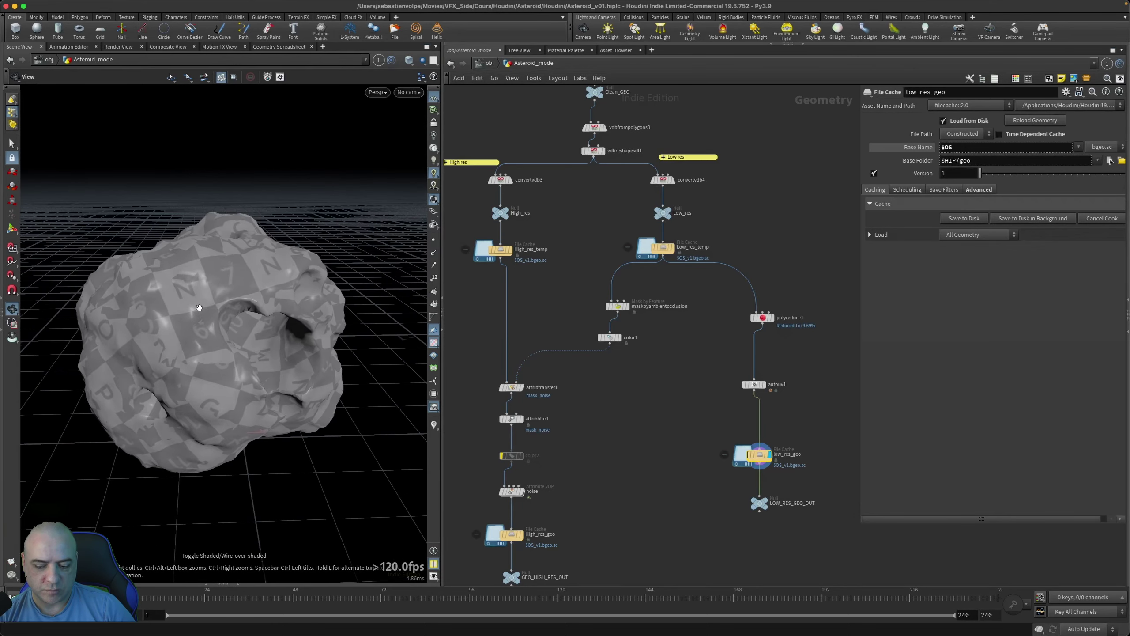
Step: Inspect the asteroid's UV islands in the UV viewport and align the Auto UV node between PolyReduce and low_res_geo
key("space+5")
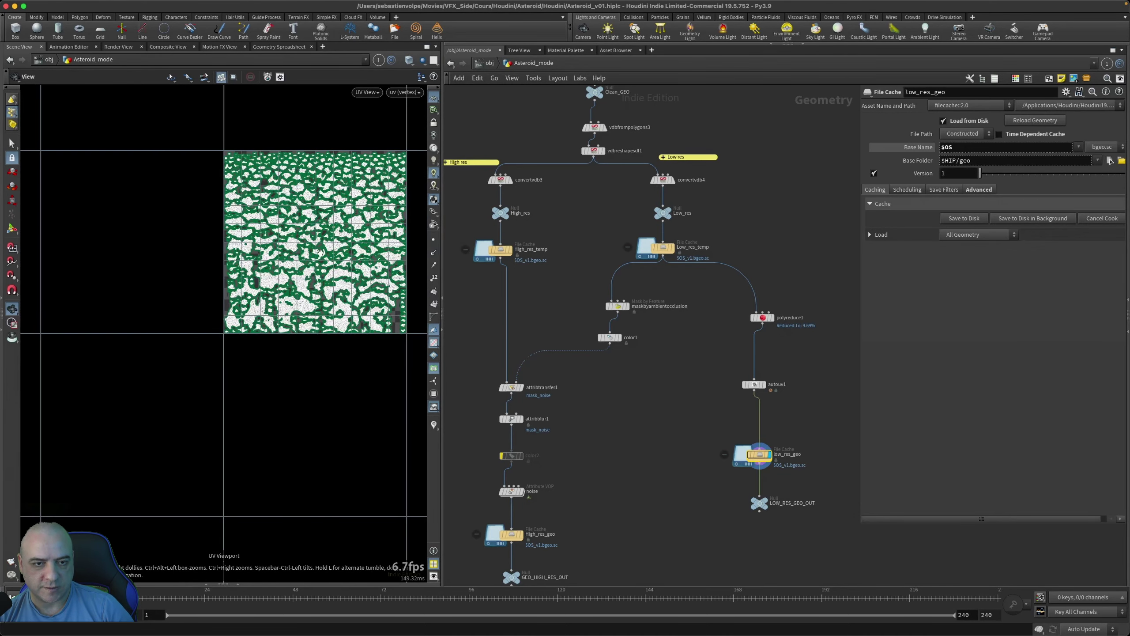
scroll(327, 234, "up", 3)
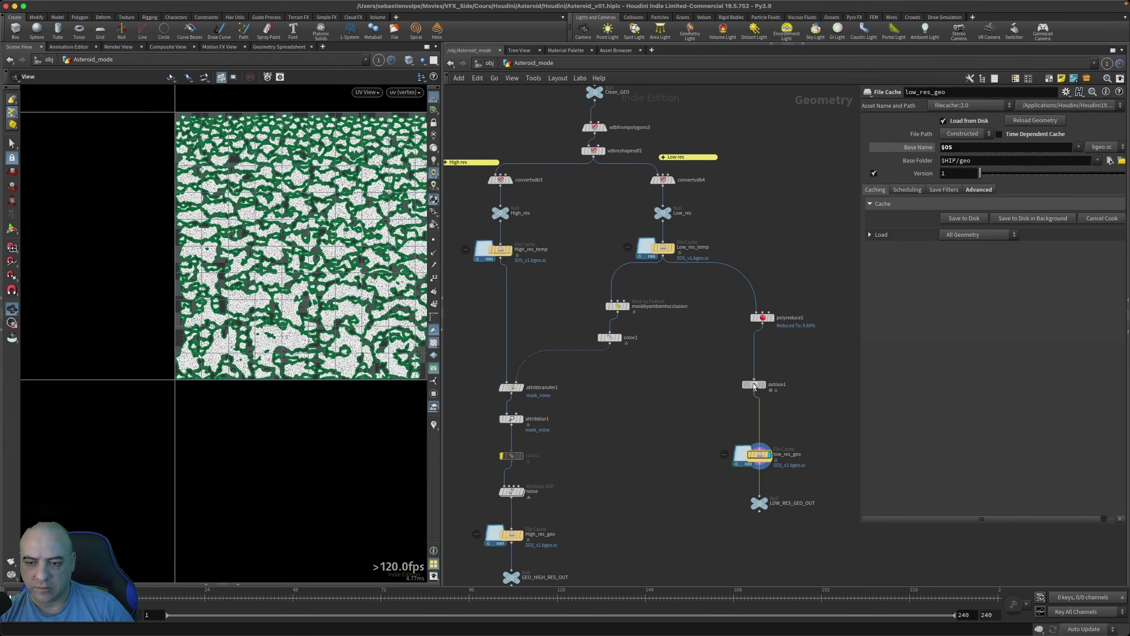
left_click_drag(746, 381, 751, 388)
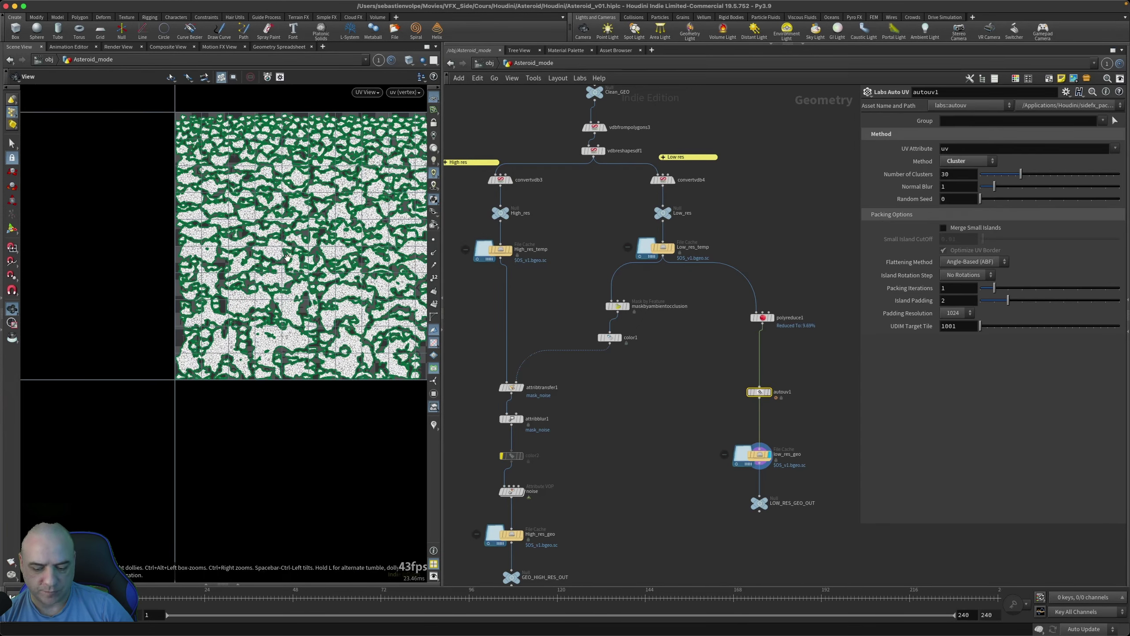
Step: Examine the UV checker pattern on the asteroid in the perspective view and review the node network up through its earlier stages
key("space+1")
mouse_move(263, 256)
left_mouse_down()
mouse_move(215, 262)
mouse_move(260, 259)
left_mouse_up()
scroll(679, 315, "down", 2)
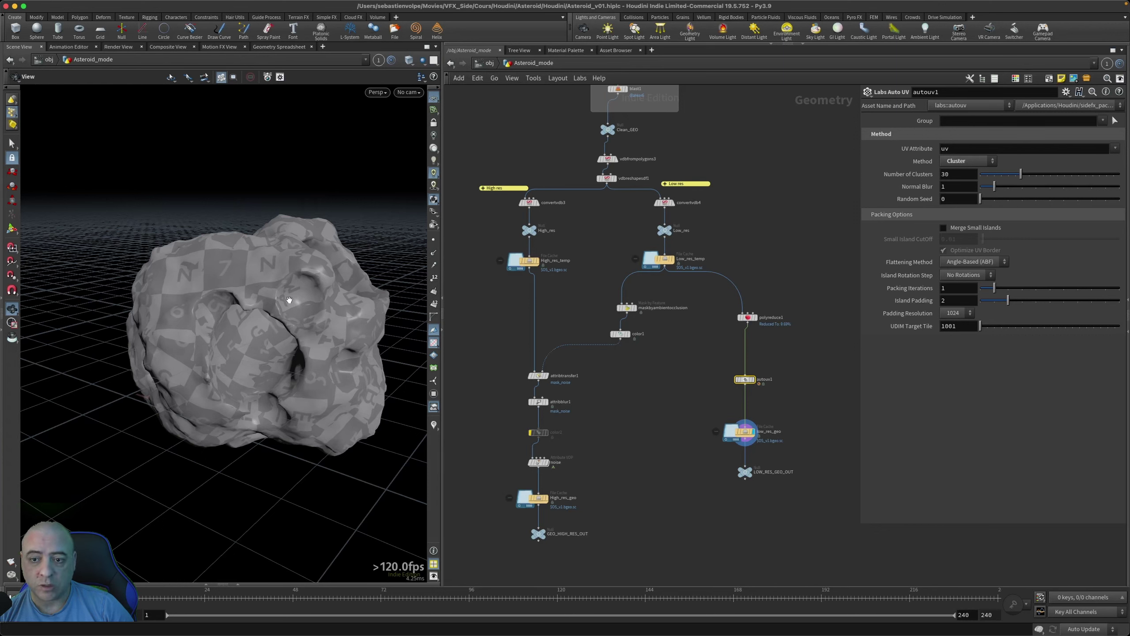
scroll(748, 305, "up", 5)
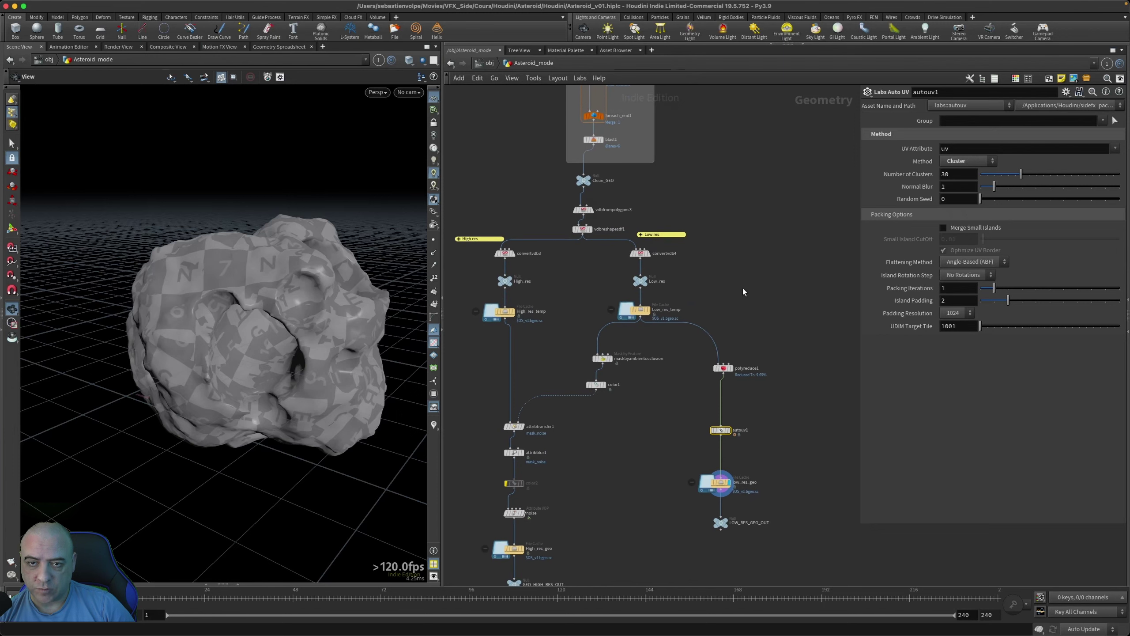
scroll(723, 334, "up", 10)
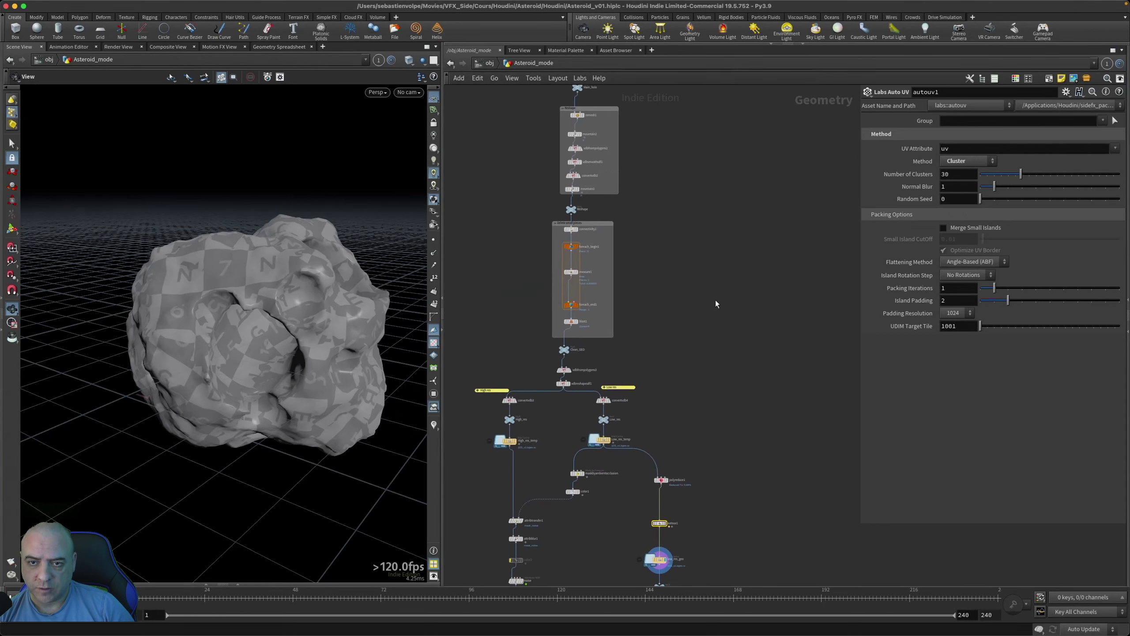
scroll(668, 293, "up", 3)
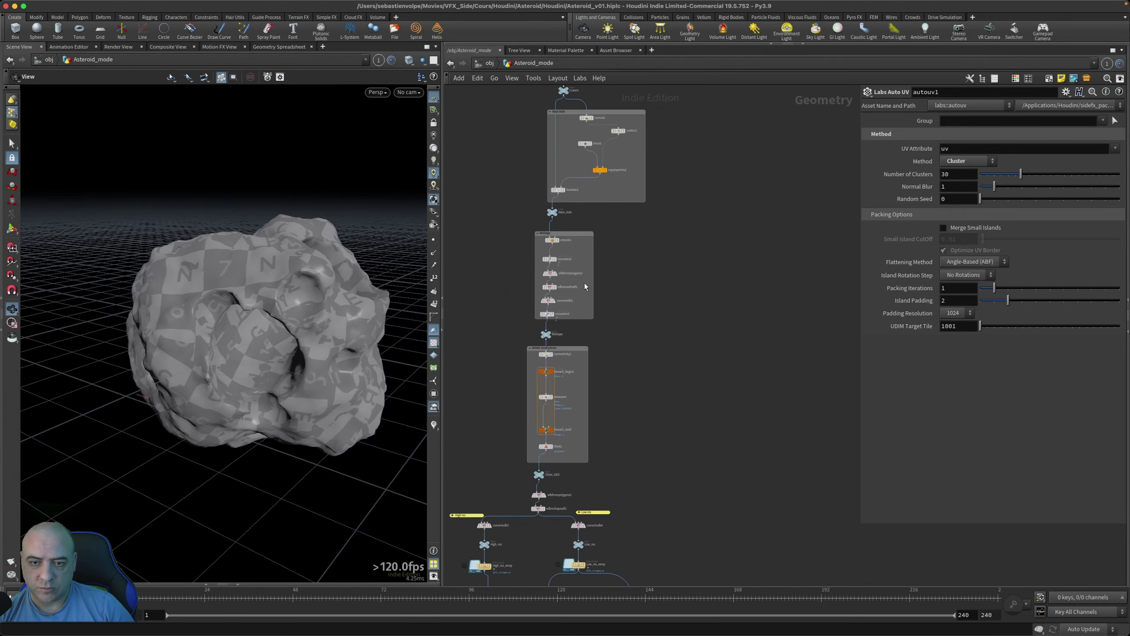
Step: Review the upstream network stages and display the asteroid at the craters boolean and at the Reshape remesh
scroll(616, 318, "up", 5)
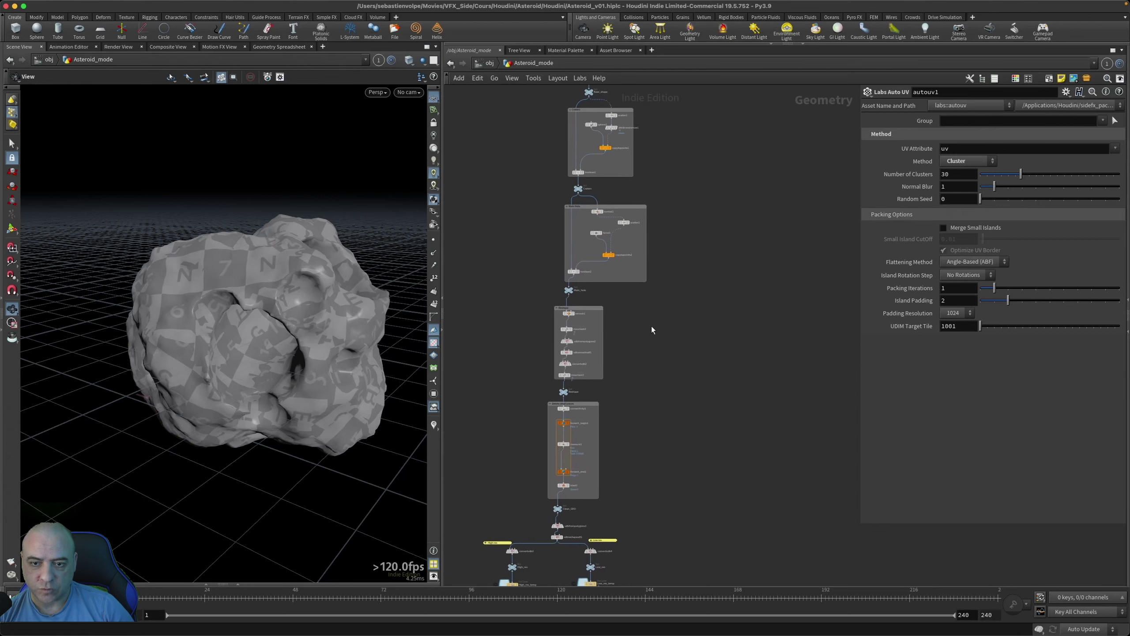
scroll(578, 292, "up", 5)
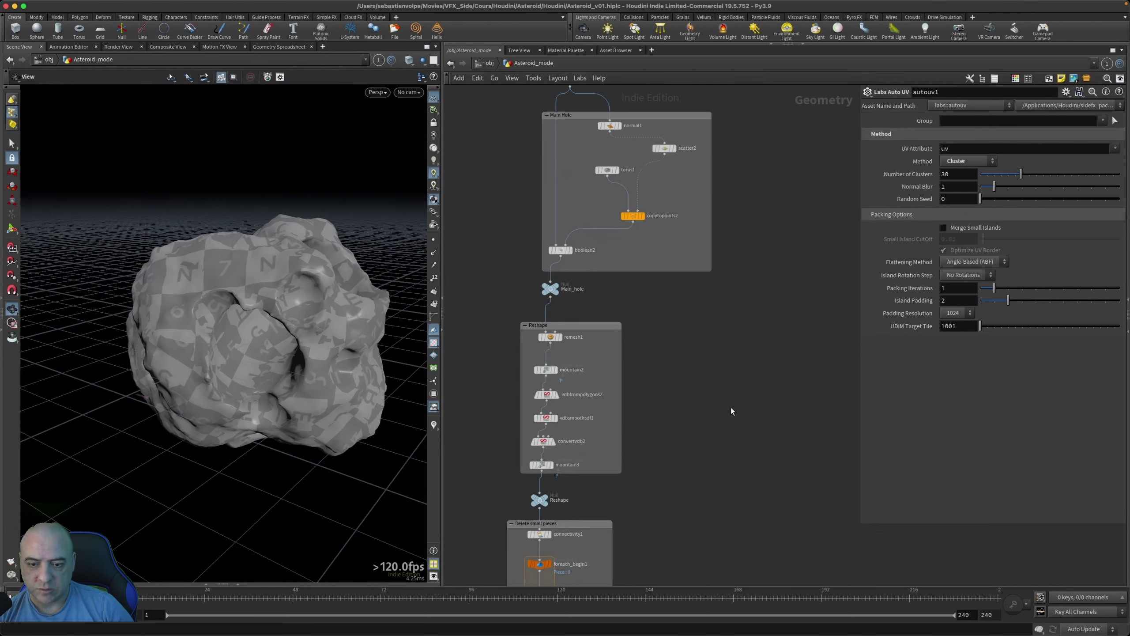
scroll(717, 313, "up", 10)
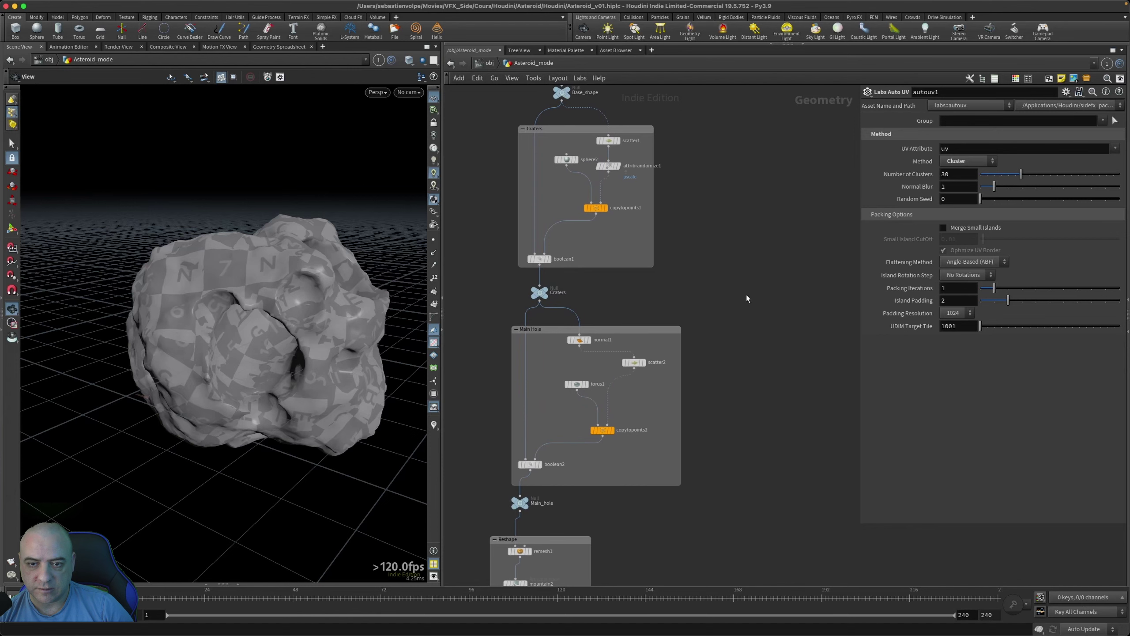
scroll(611, 302, "up", 2)
left_click(536, 314)
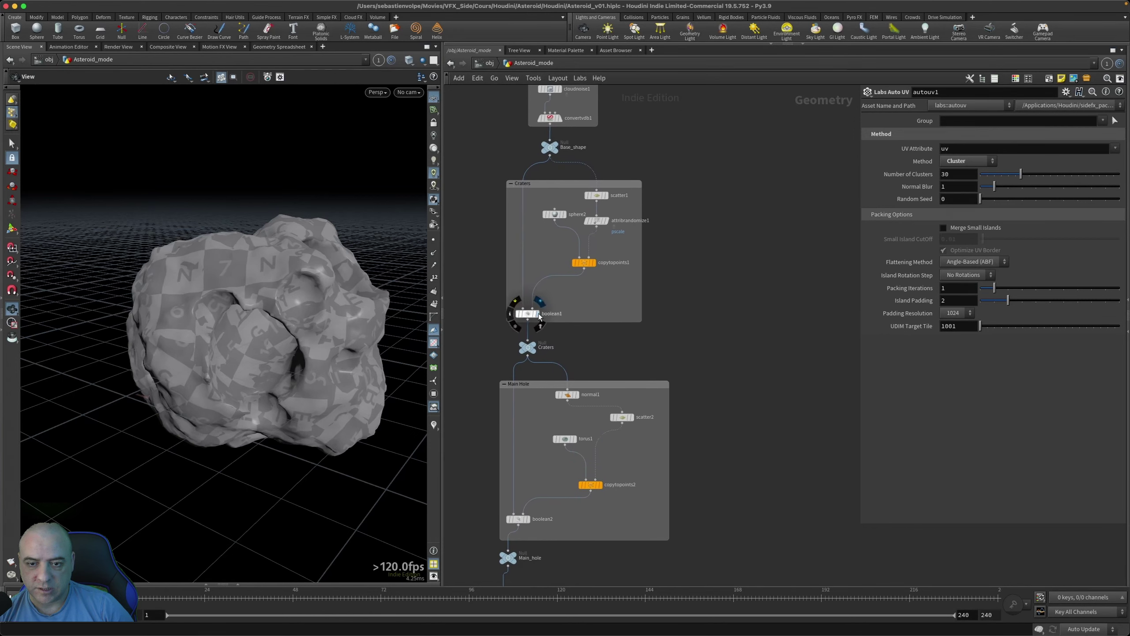
middle_click_drag(683, 361, 699, 298)
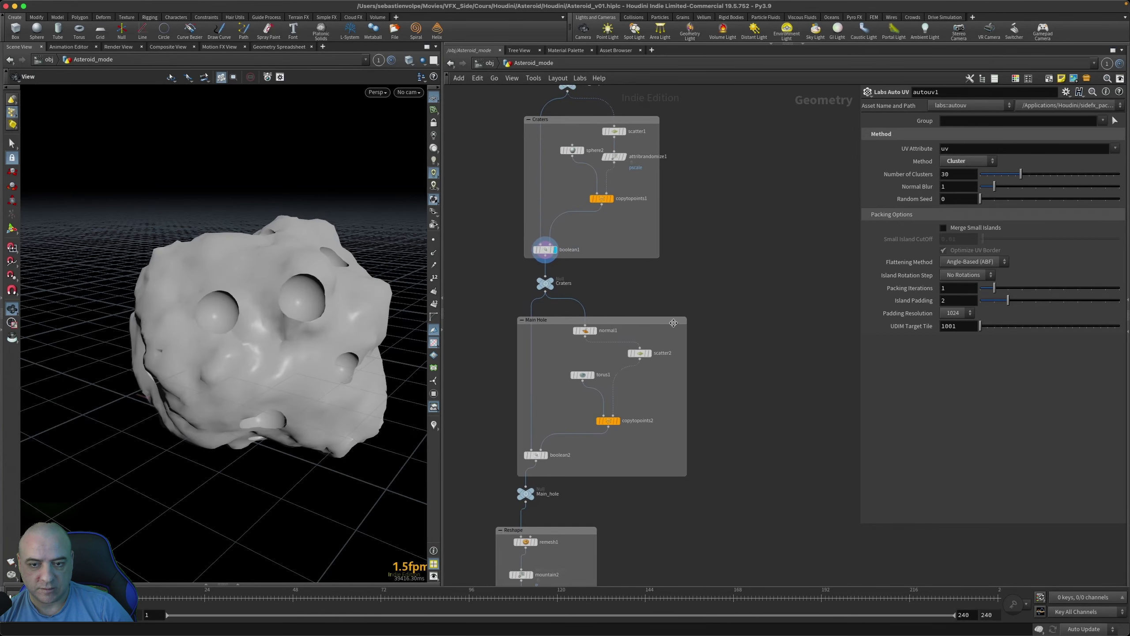
middle_click_drag(735, 363, 747, 263)
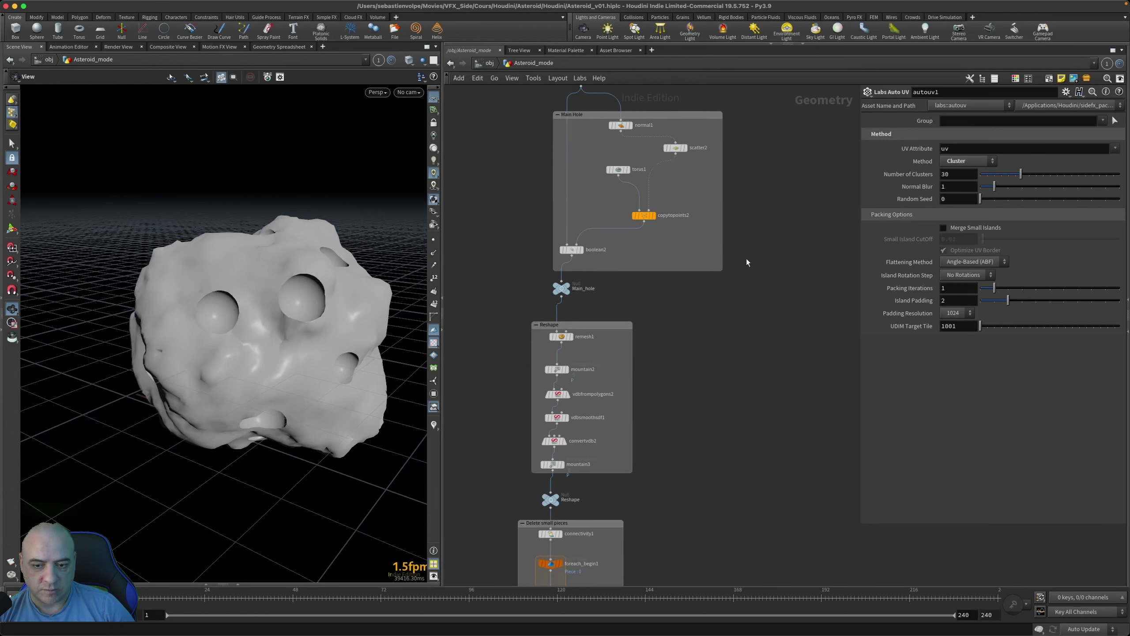
left_click(571, 337)
middle_click_drag(713, 328, 705, 312)
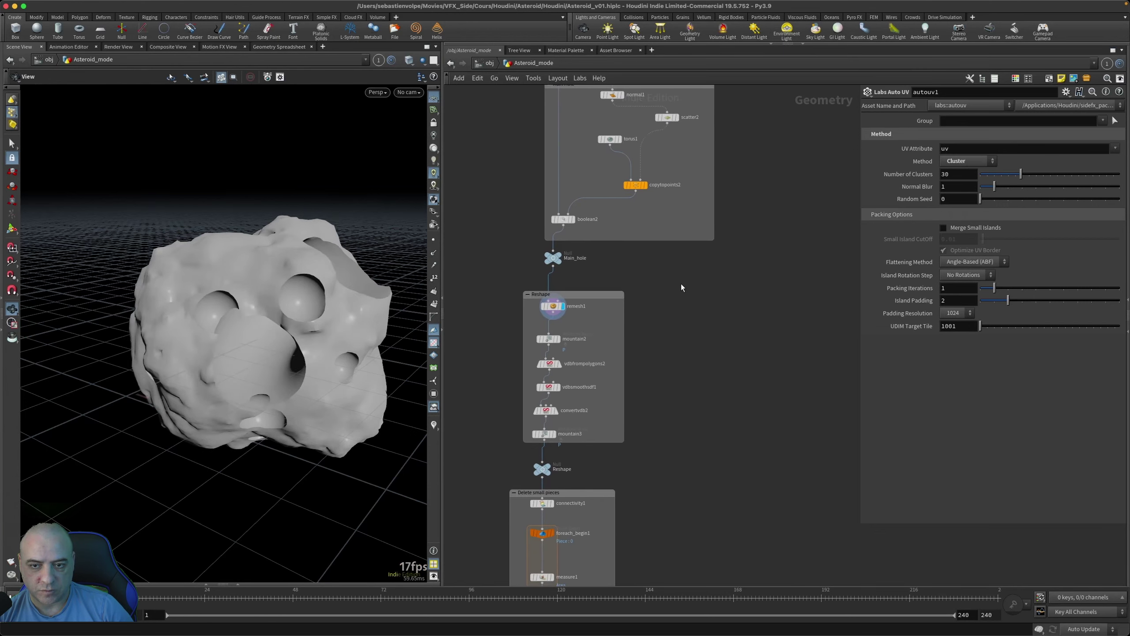
scroll(678, 260, "up", 5)
scroll(711, 248, "up", 5)
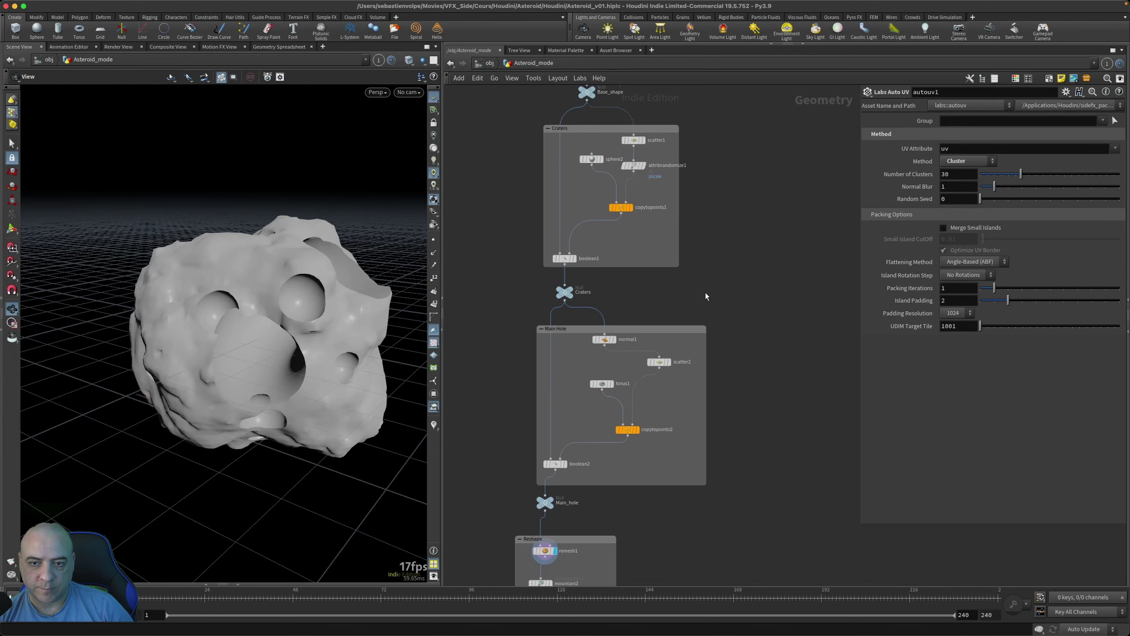
Step: Enable the B Inside A primitive group output on boolean1 in the Craters stage and name it craters
left_click(567, 272)
scroll(595, 373, "up", 5)
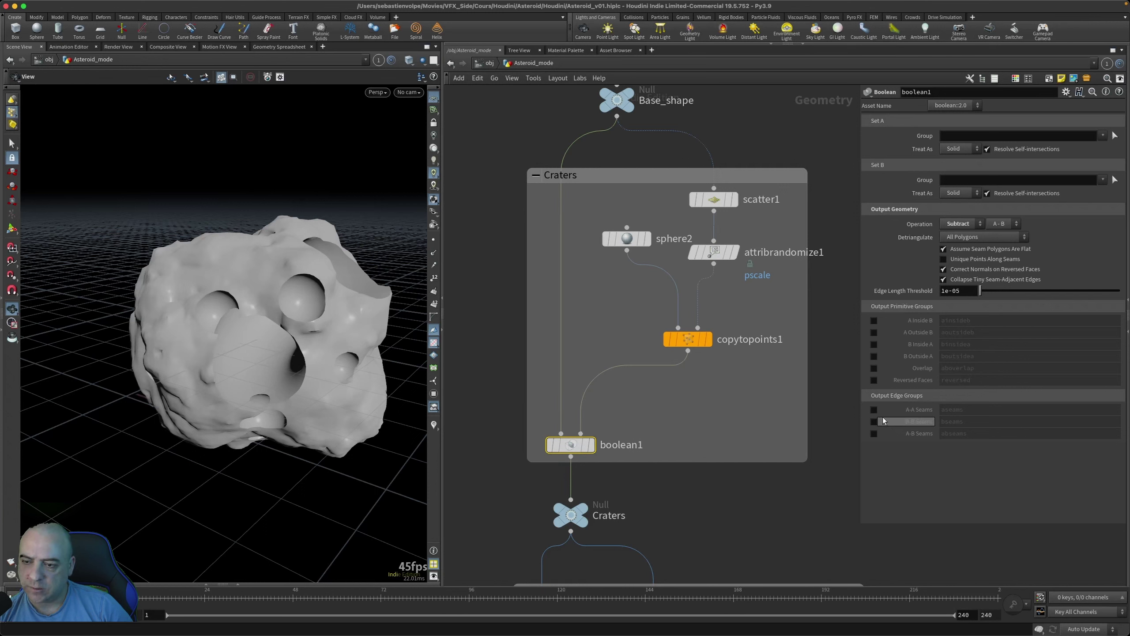
left_click(873, 345)
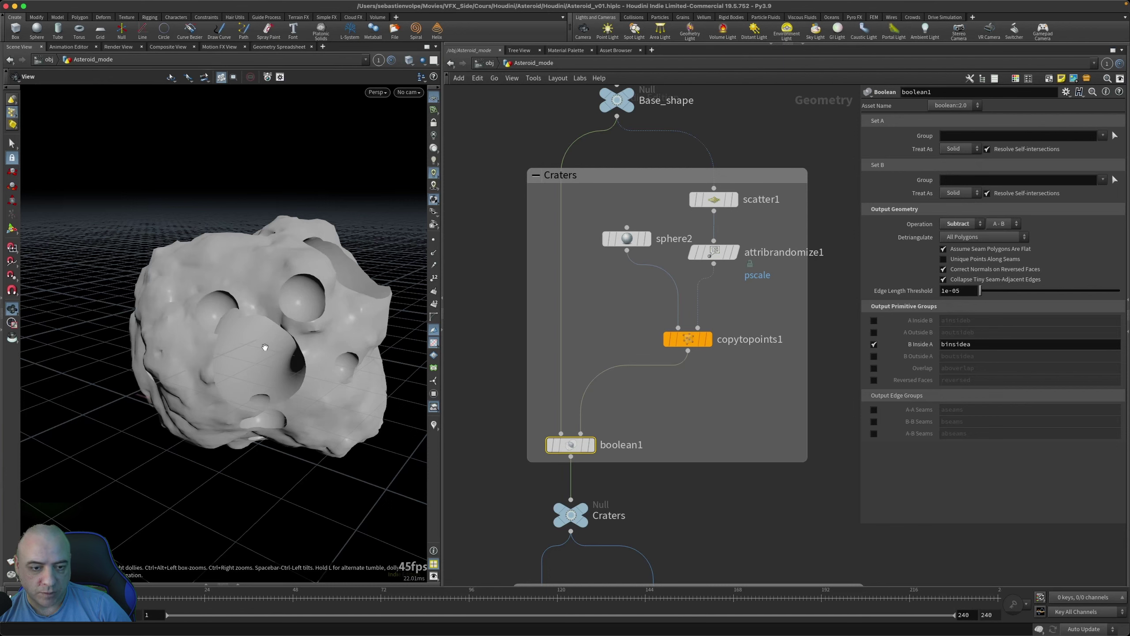
scroll(622, 498, "down", 5)
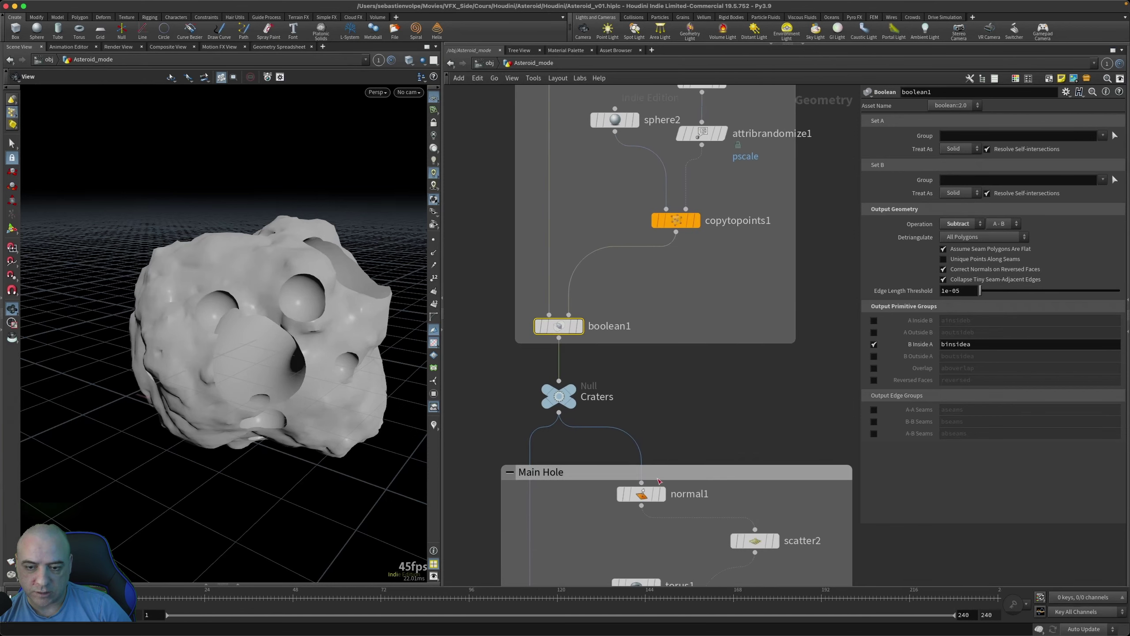
middle_click_drag(653, 489, 661, 414)
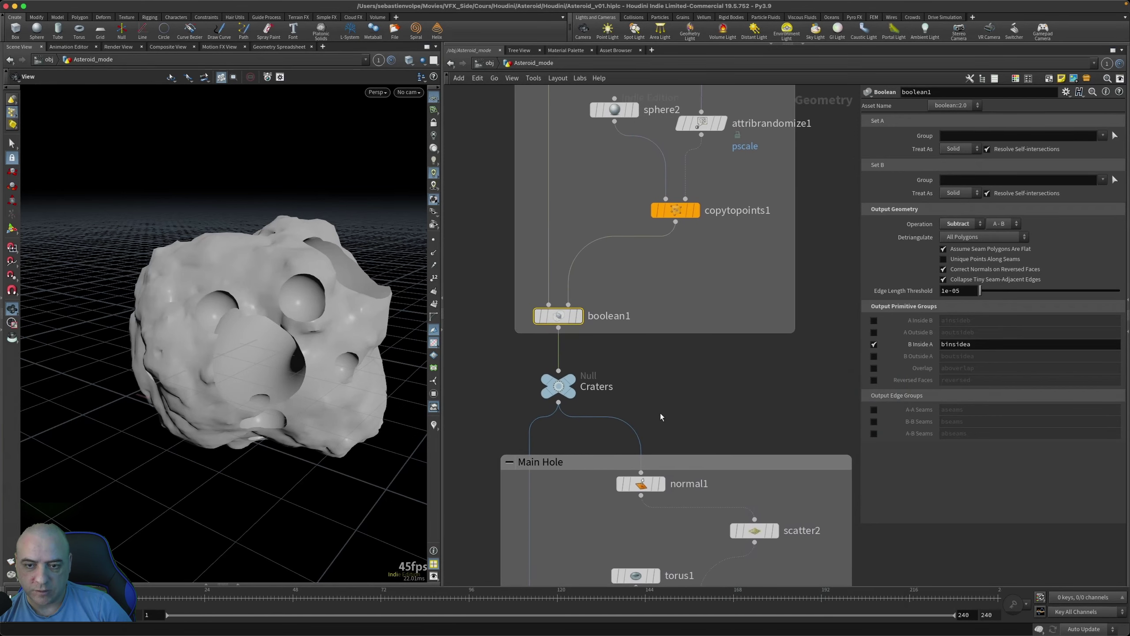
double_click(962, 343)
type("c")
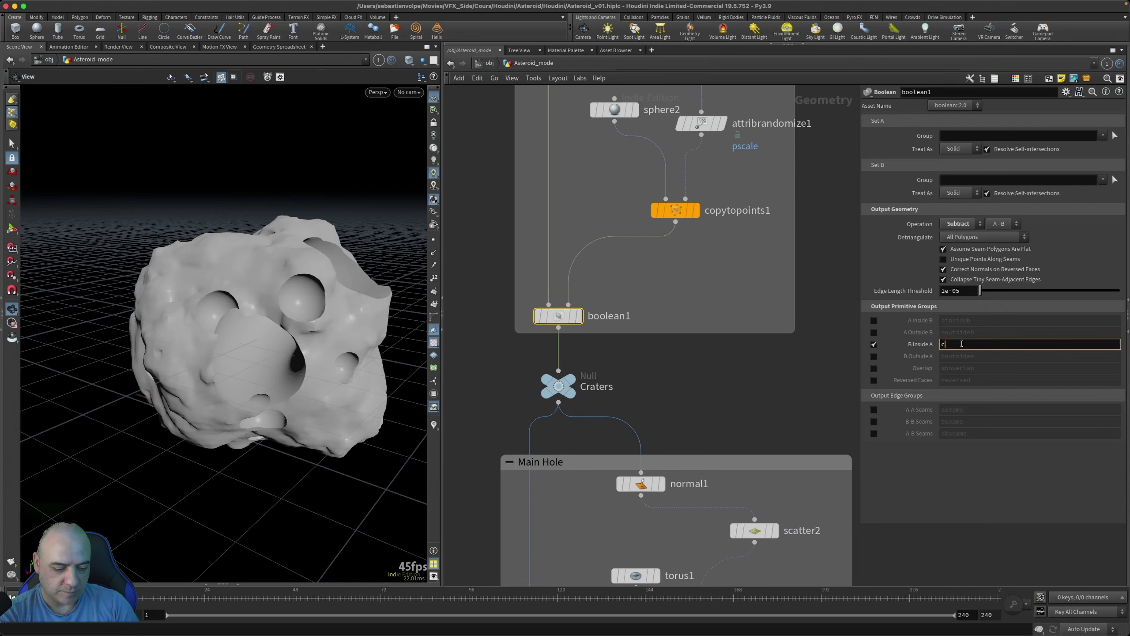
type("raters")
key("Return")
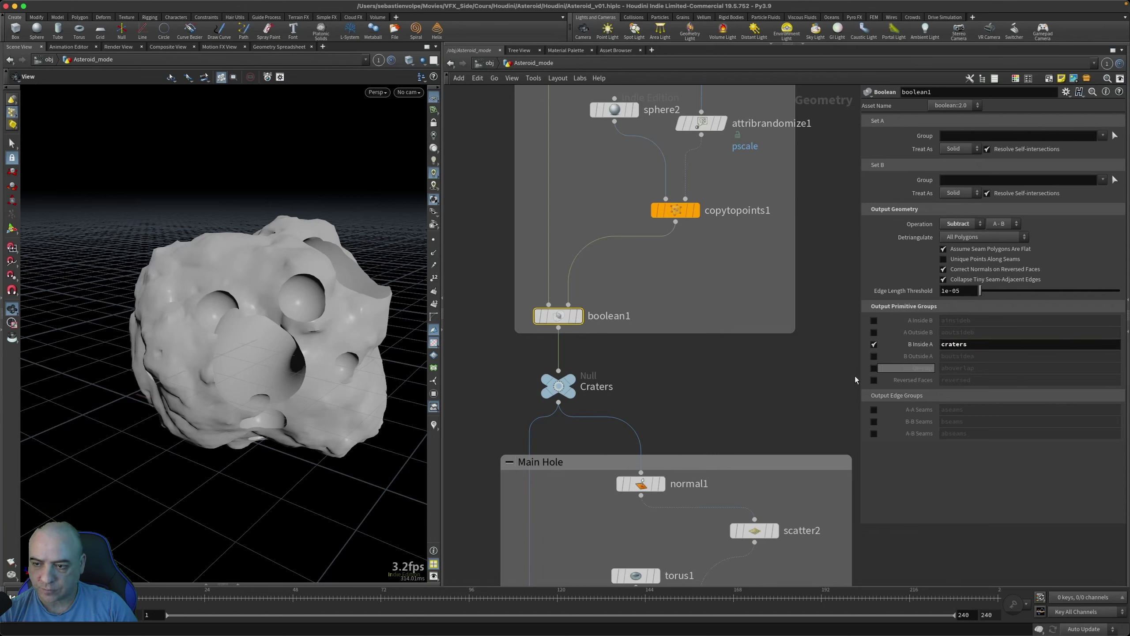
Step: Branch a Null off the remesh1 output and place it beside the low-res branch
scroll(758, 399, "down", 5)
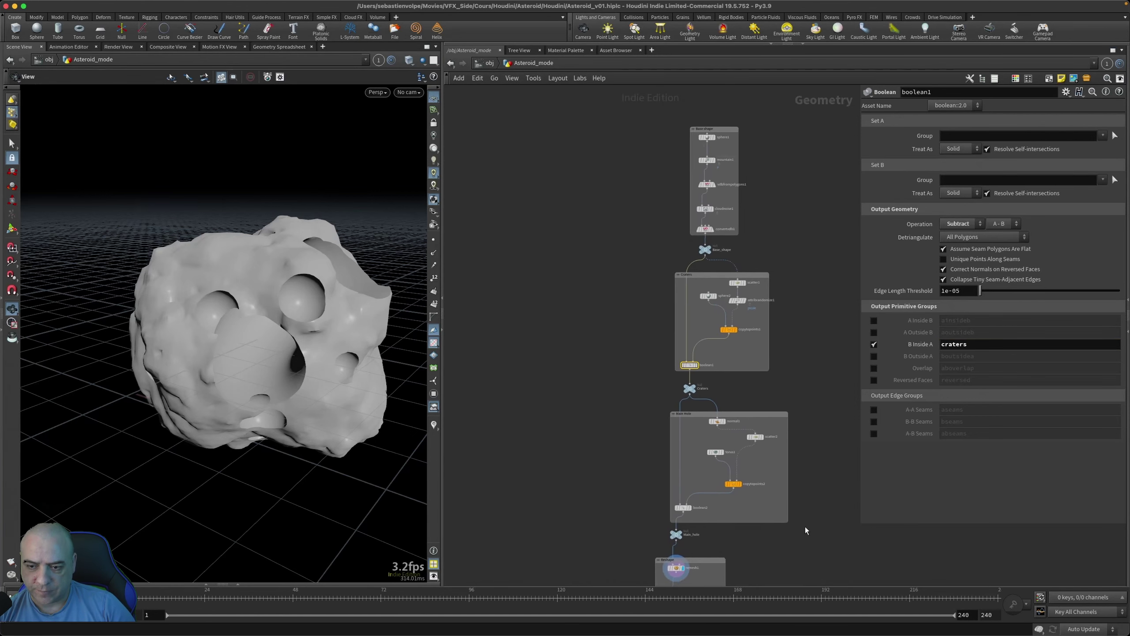
middle_click_drag(675, 524, 633, 464)
middle_click_drag(737, 474, 707, 364)
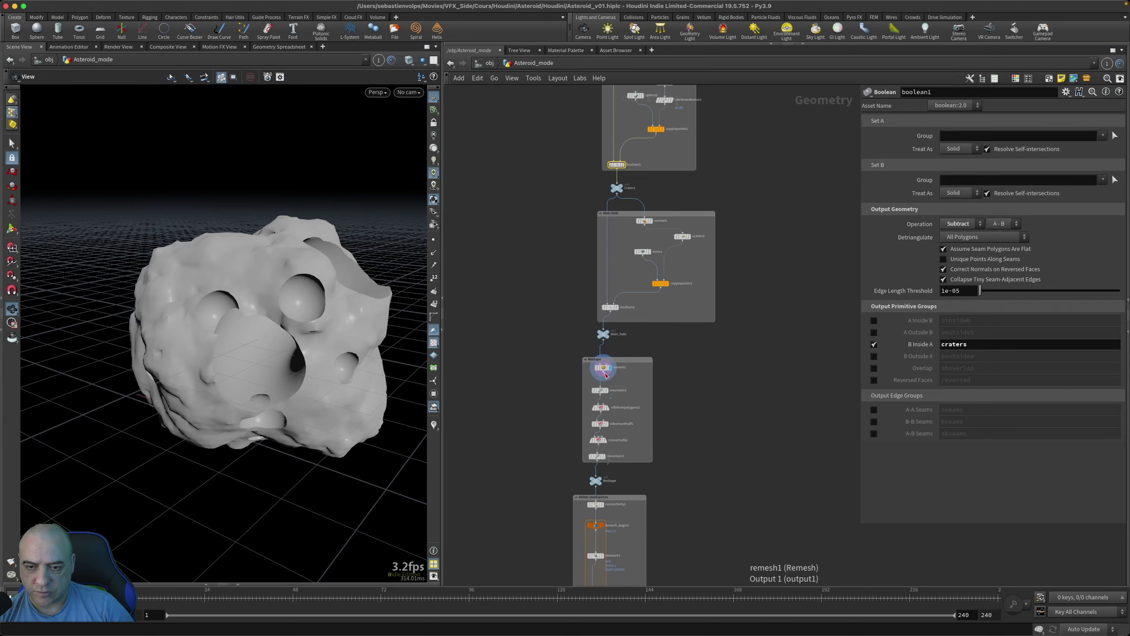
left_click(604, 373)
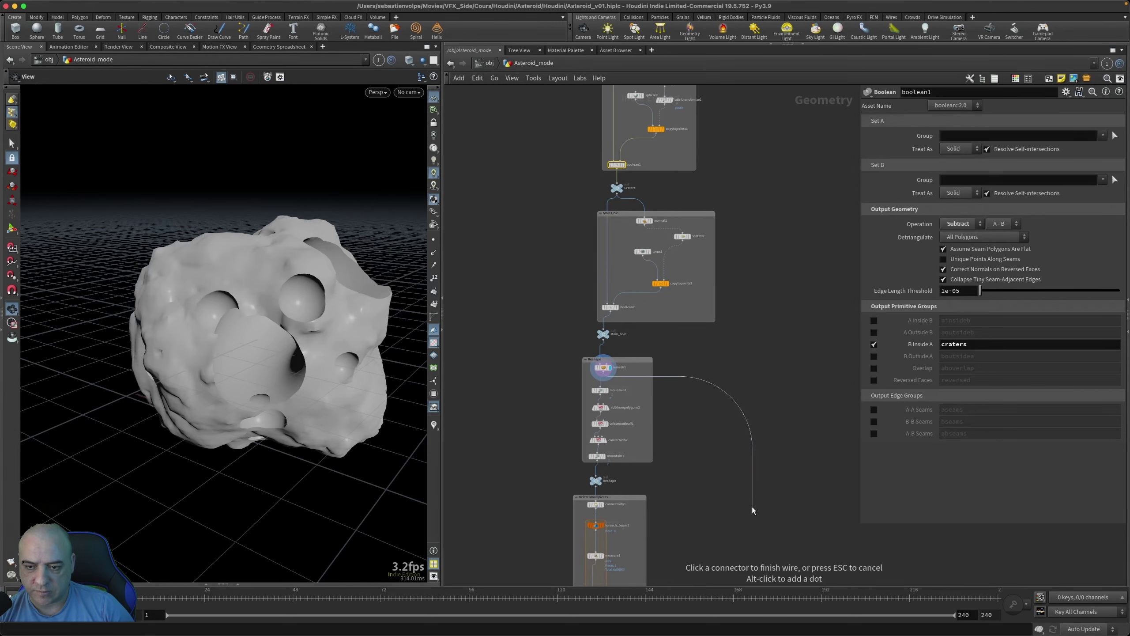
middle_click_drag(755, 510, 748, 362)
middle_click_drag(751, 533, 734, 318)
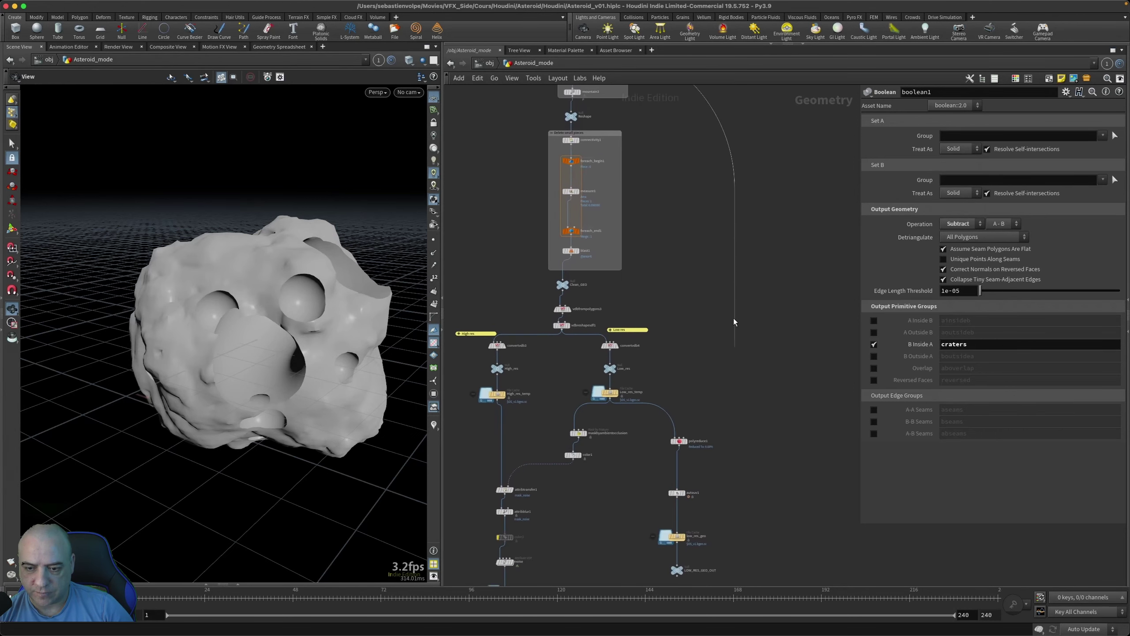
left_click(702, 363)
type("null")
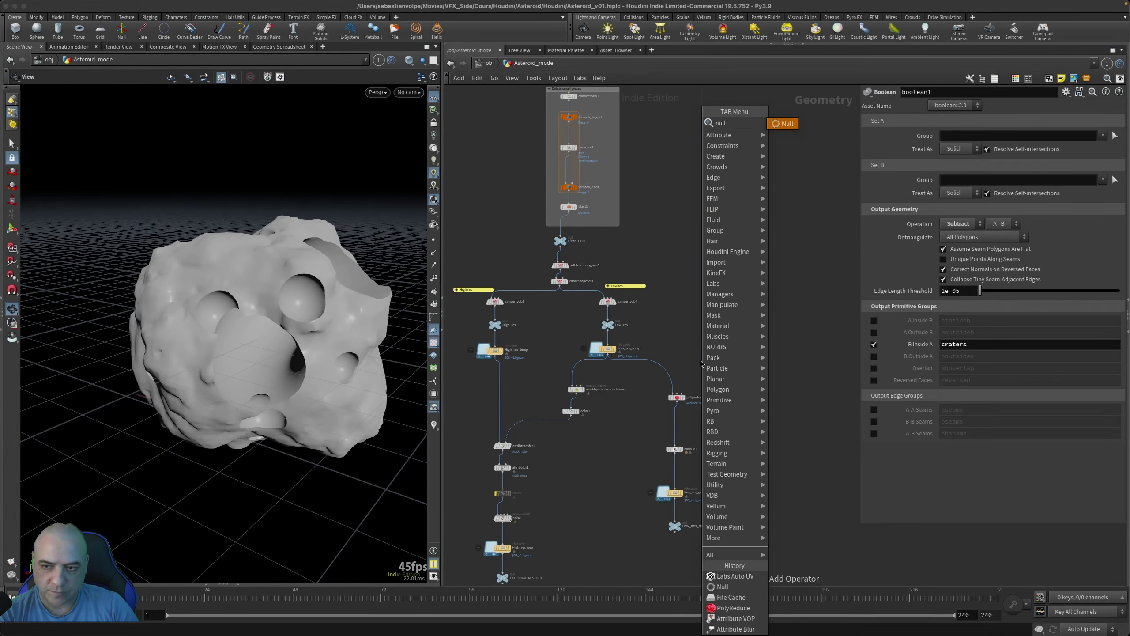
key("Return")
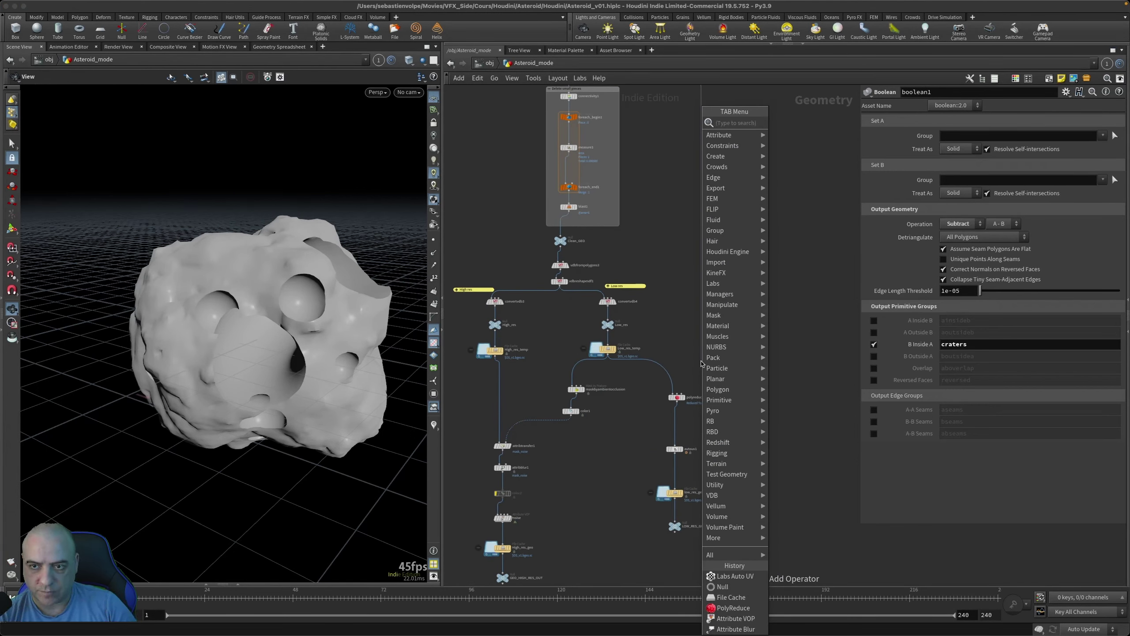
type("null")
key("Return")
left_click(708, 365)
Step: Add a Group Transfer below polyreduce1, feed it polyreduce1 first and the new null second, and display it
scroll(699, 371, "up", 2)
key("Tab")
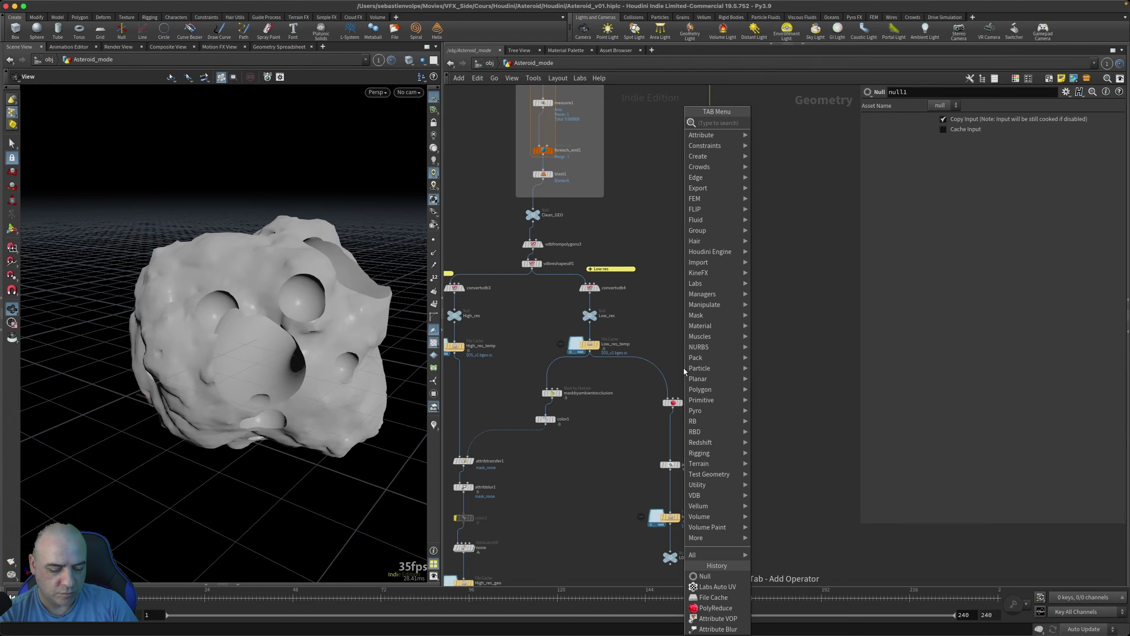
type("grou")
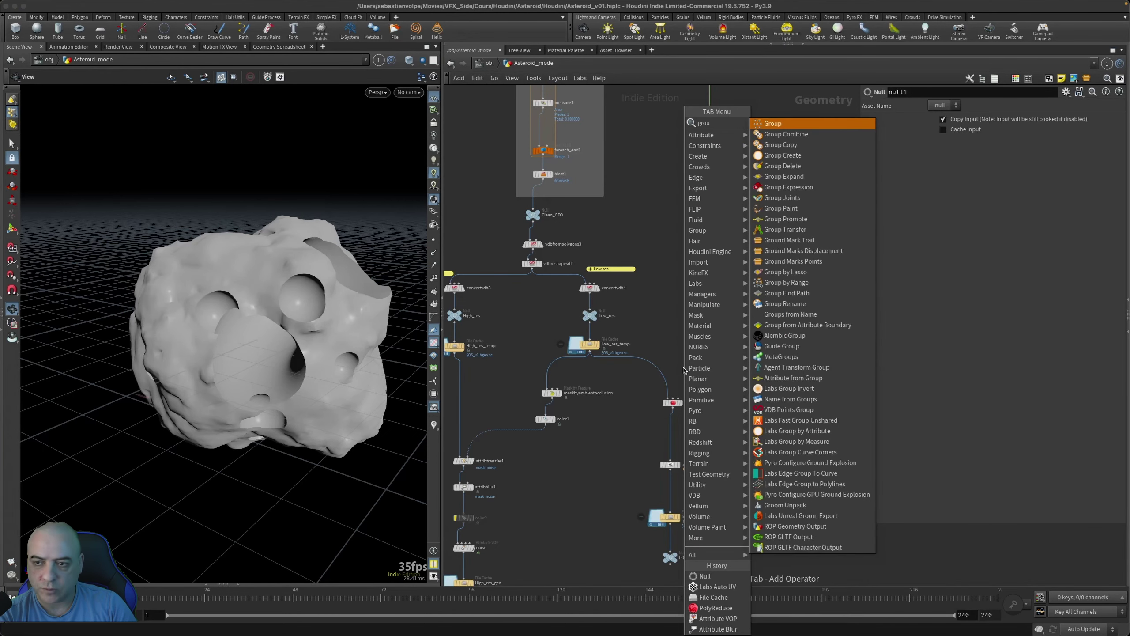
type("p tr")
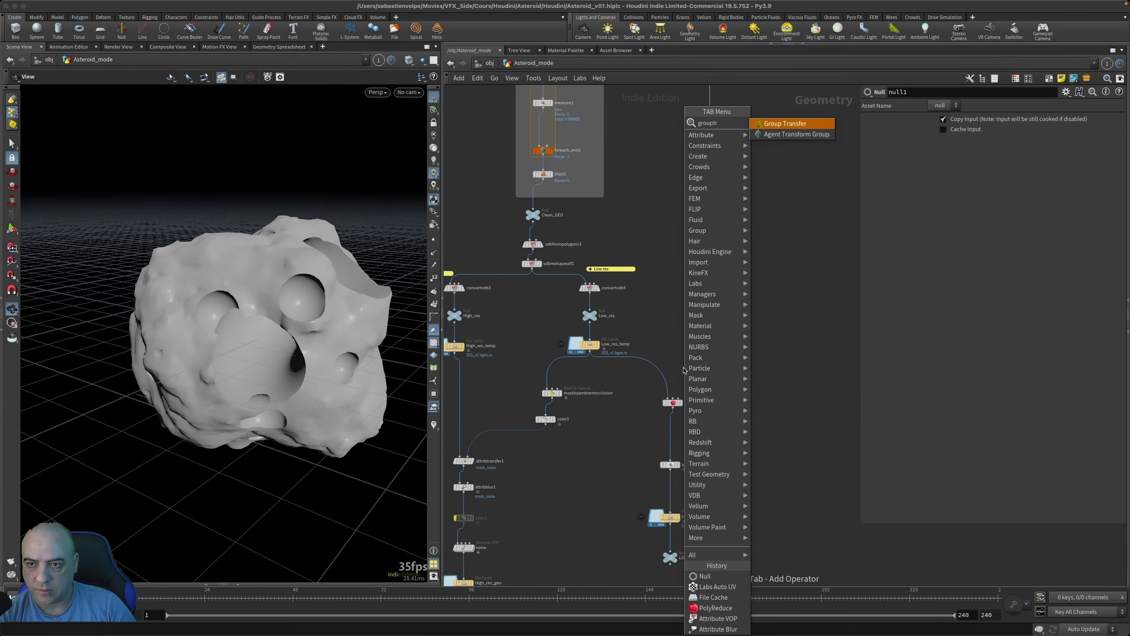
key("Return")
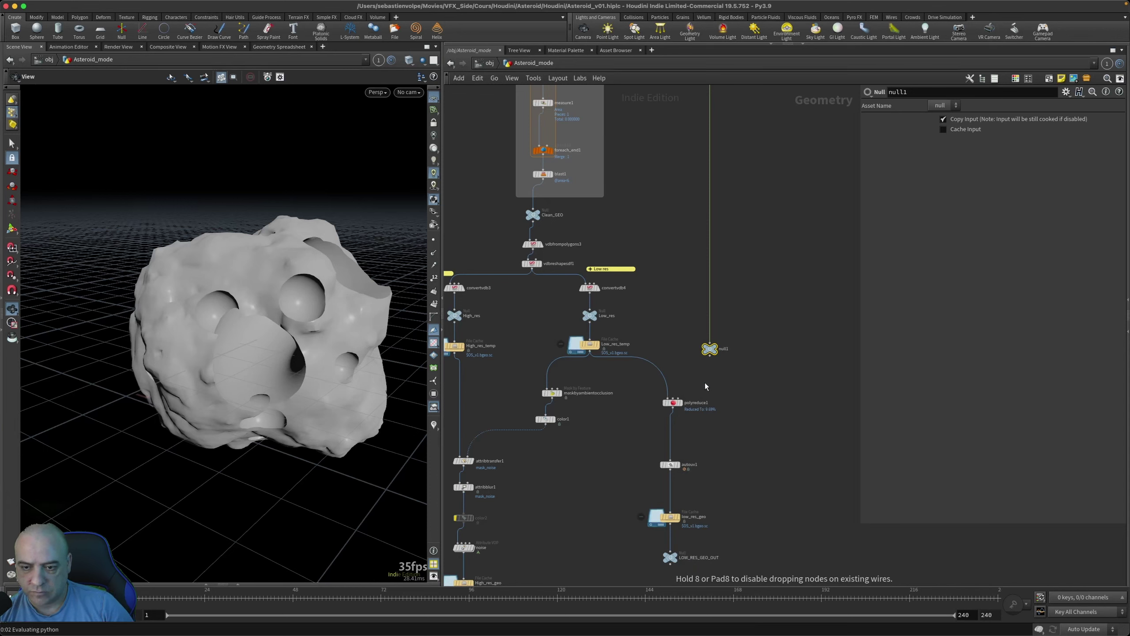
left_click(707, 387)
left_click_drag(709, 388, 711, 438)
scroll(681, 412, "up", 5)
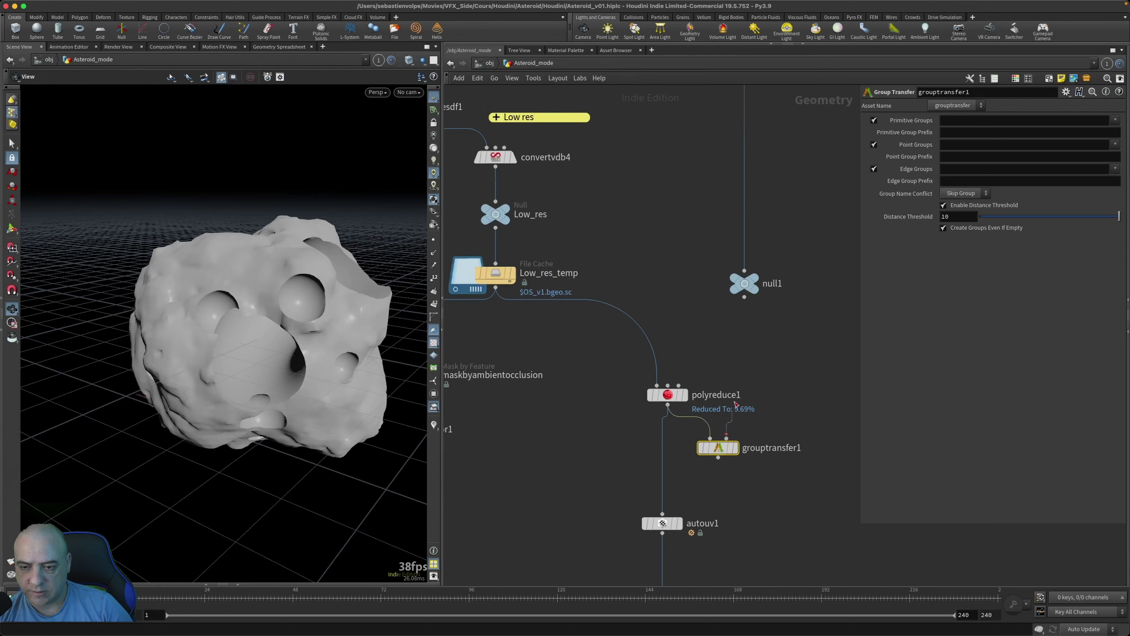
left_click_drag(744, 297, 726, 439)
left_click(734, 447)
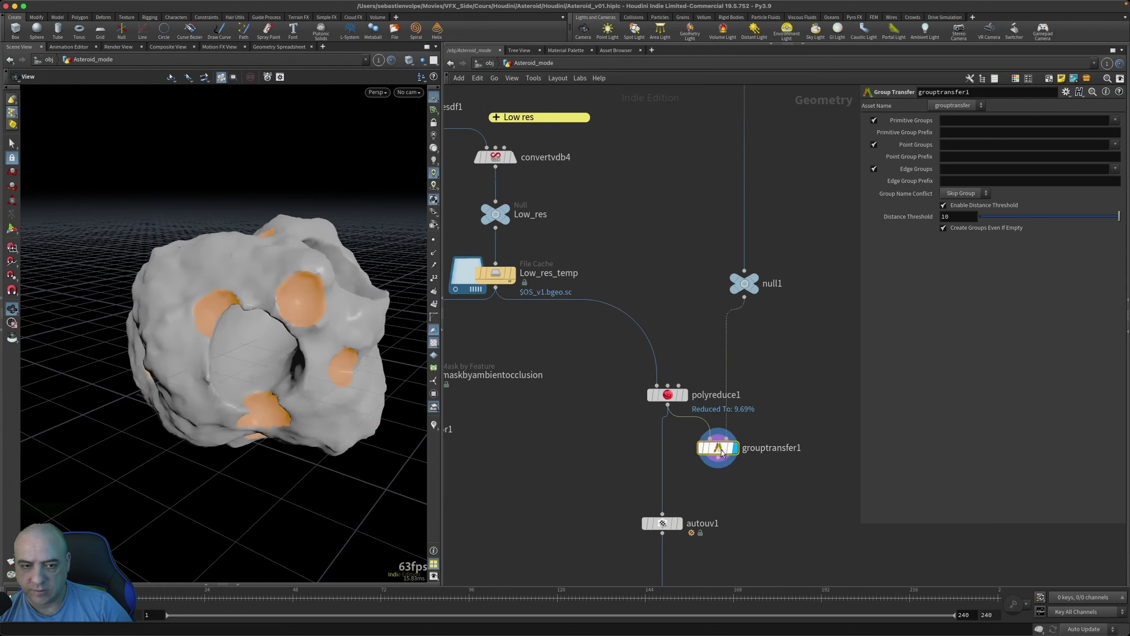
Step: Limit the Group Transfer to the craters primitive group, with point and edge groups disabled, and inspect the crater selection around the asteroid
left_click(874, 169)
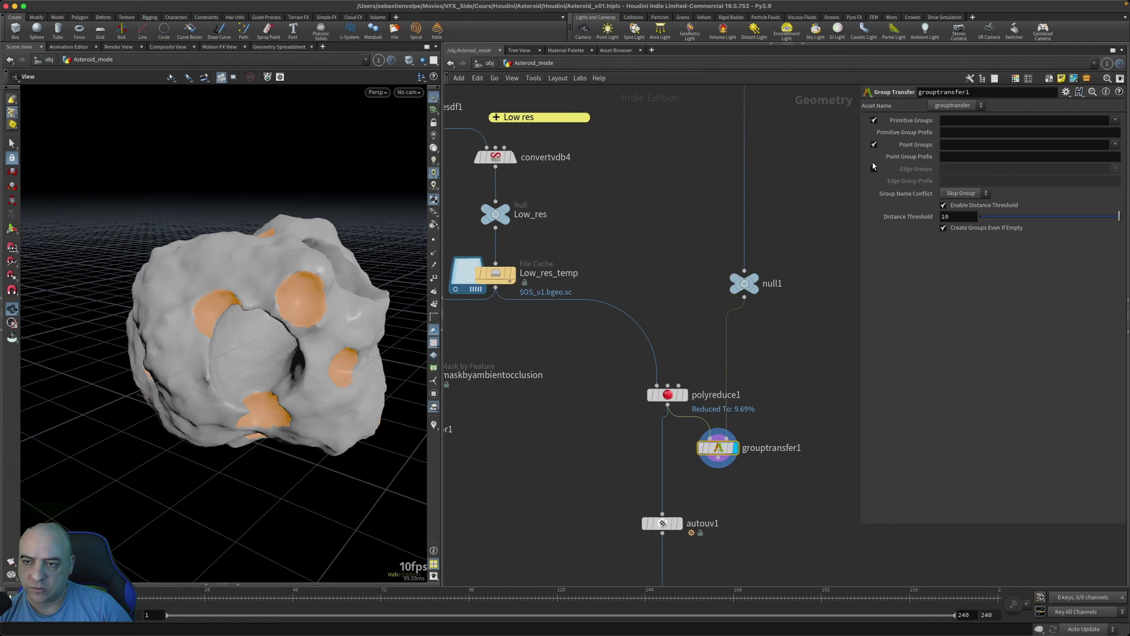
left_click(873, 145)
left_click(1116, 121)
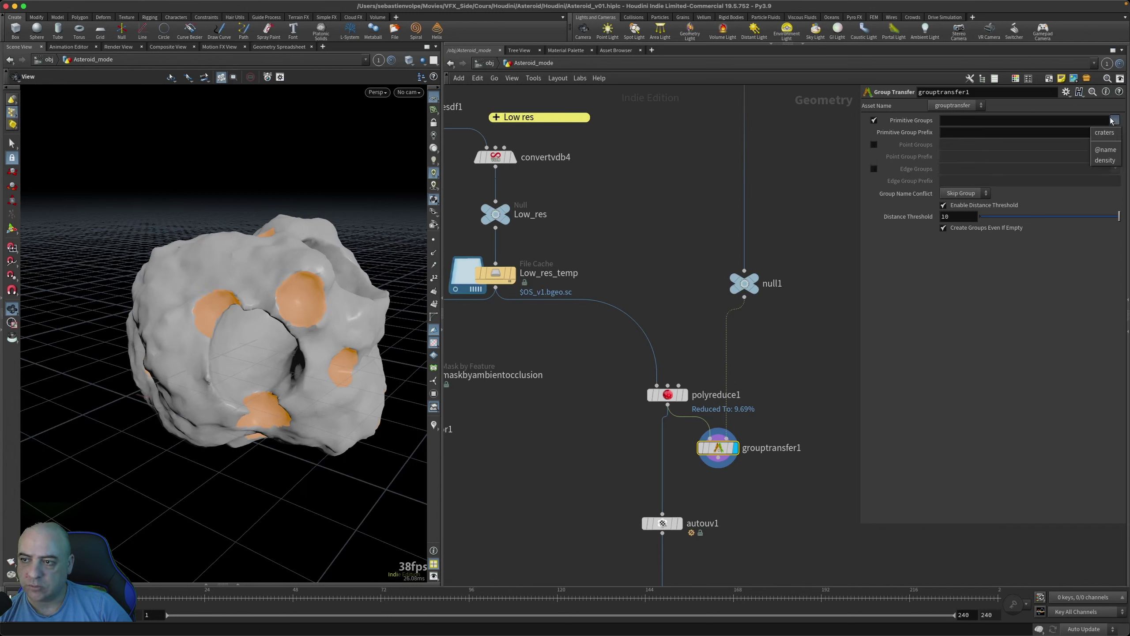
left_click(1107, 133)
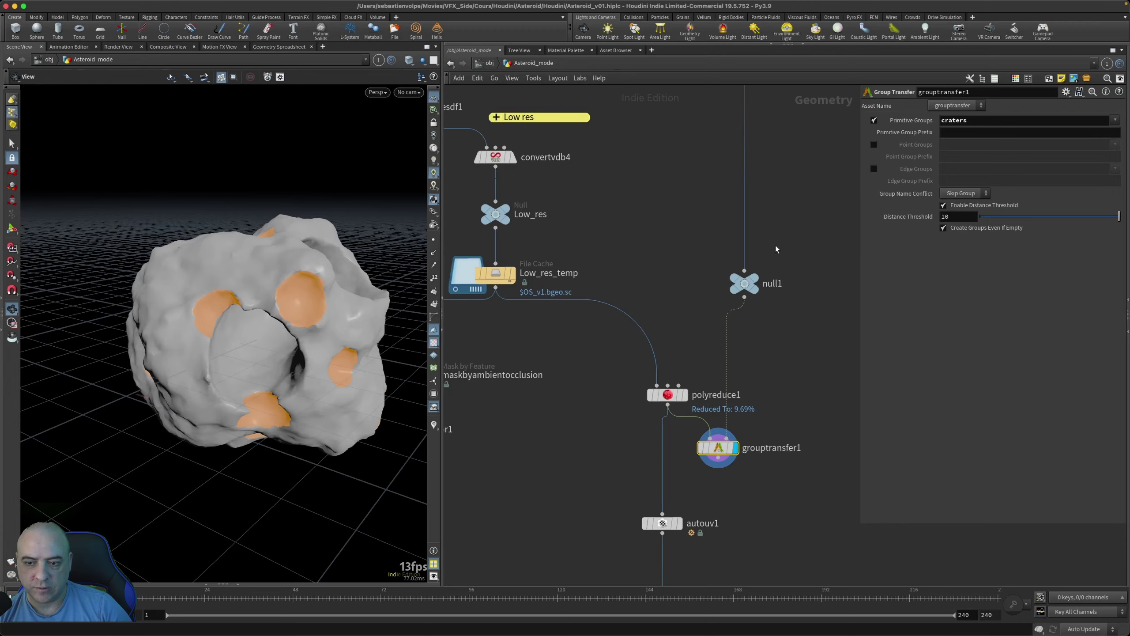
mouse_move(271, 284)
left_mouse_down()
mouse_move(317, 325)
mouse_move(251, 300)
mouse_move(287, 303)
mouse_move(276, 282)
left_mouse_up()
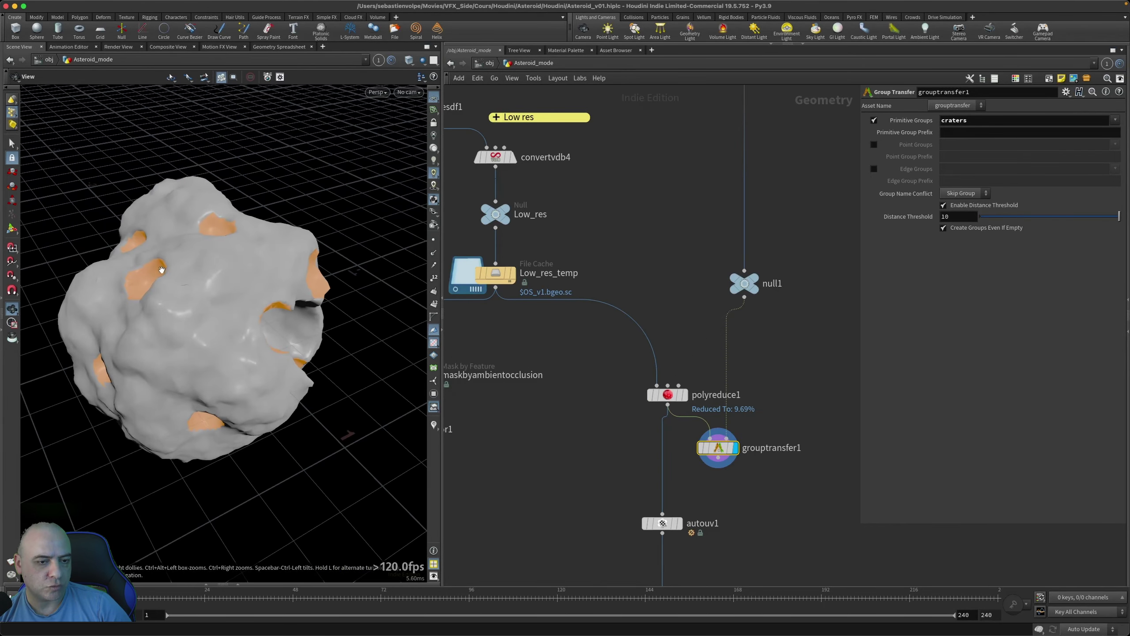
left_click_drag(189, 254, 210, 265)
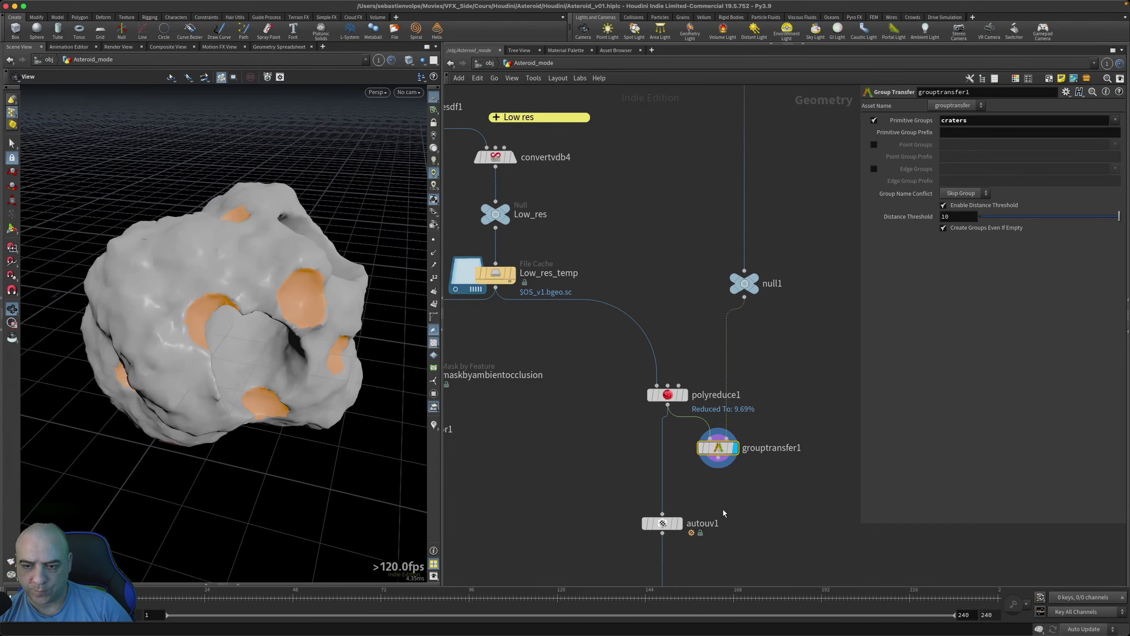
Step: Feed the Group Transfer output into autouv1, display the UV result and show the low_res_geo cache with its settings
middle_click_drag(722, 509, 710, 375)
left_click_drag(702, 338, 646, 394)
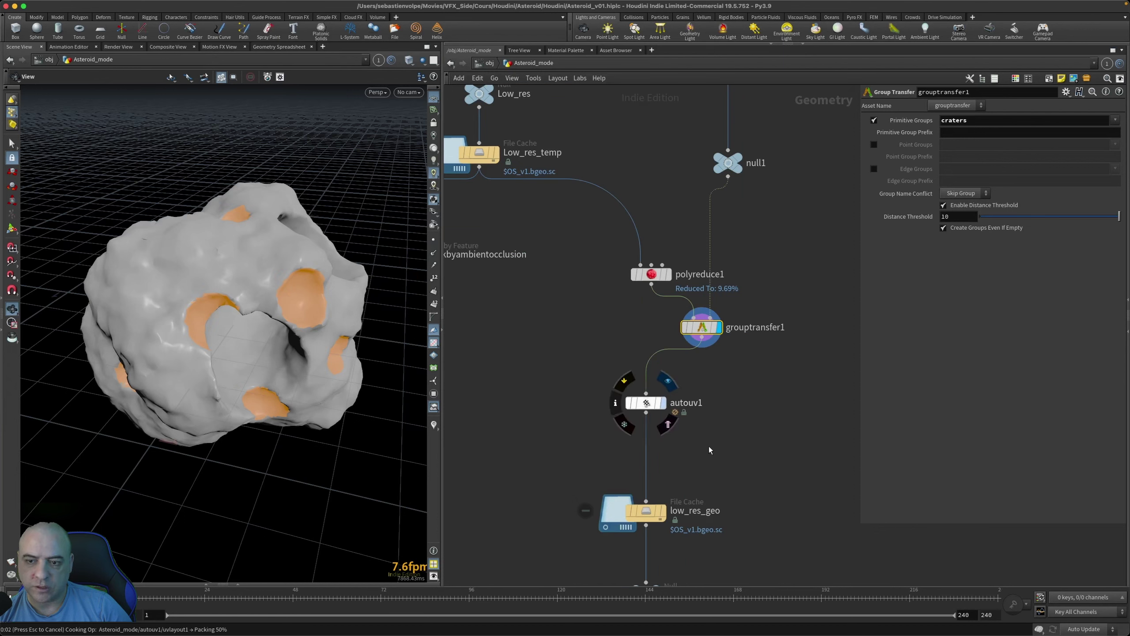
middle_click_drag(721, 445, 725, 419)
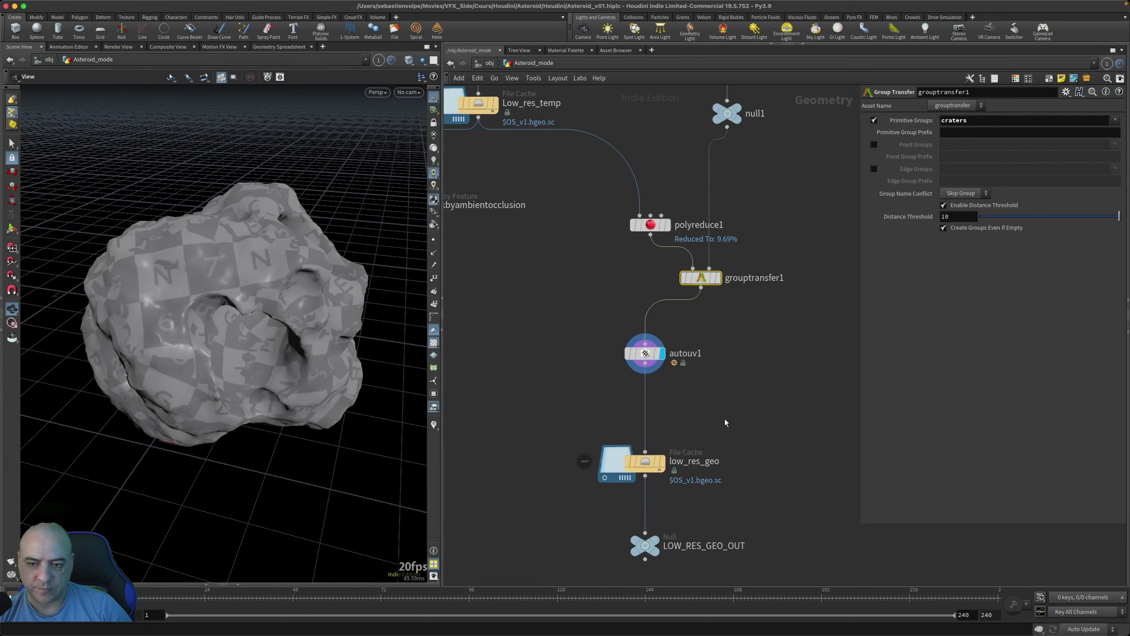
left_click(664, 463)
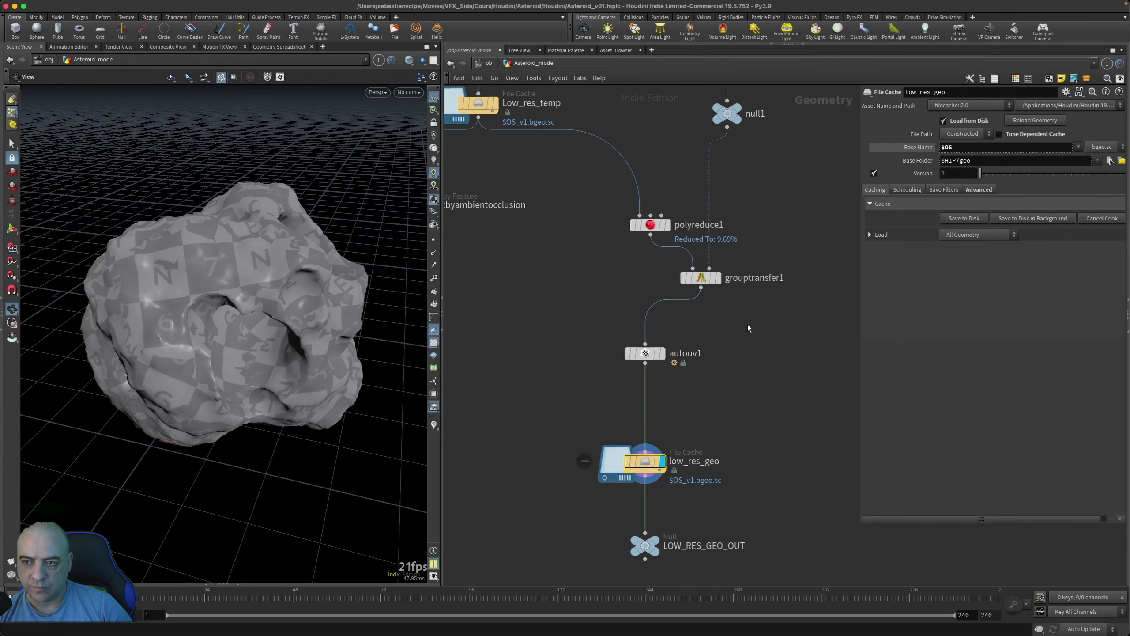
scroll(520, 416, "down", 10)
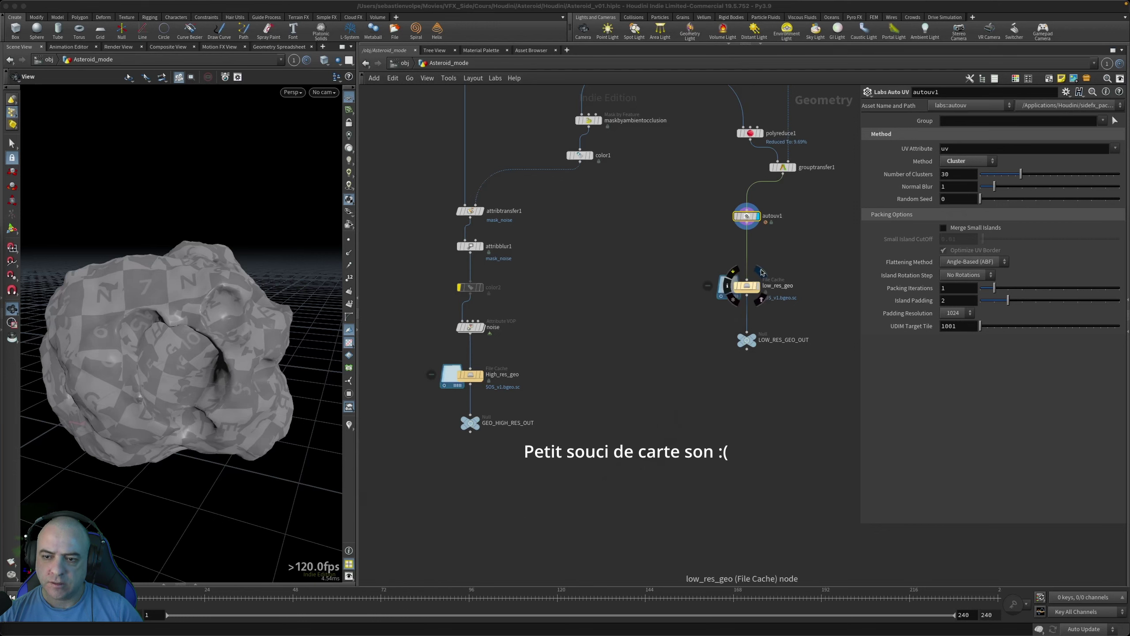
Step: Set the number of clusters on autouv1 to 12 and inspect the UV islands in the UV view
left_click(761, 273)
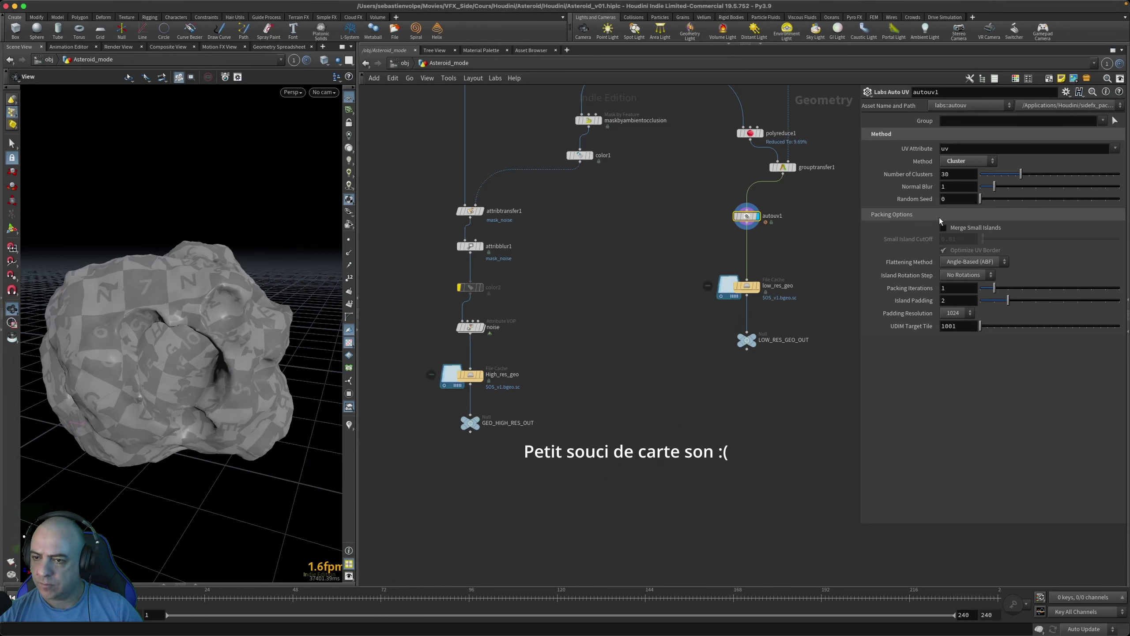
double_click(956, 175)
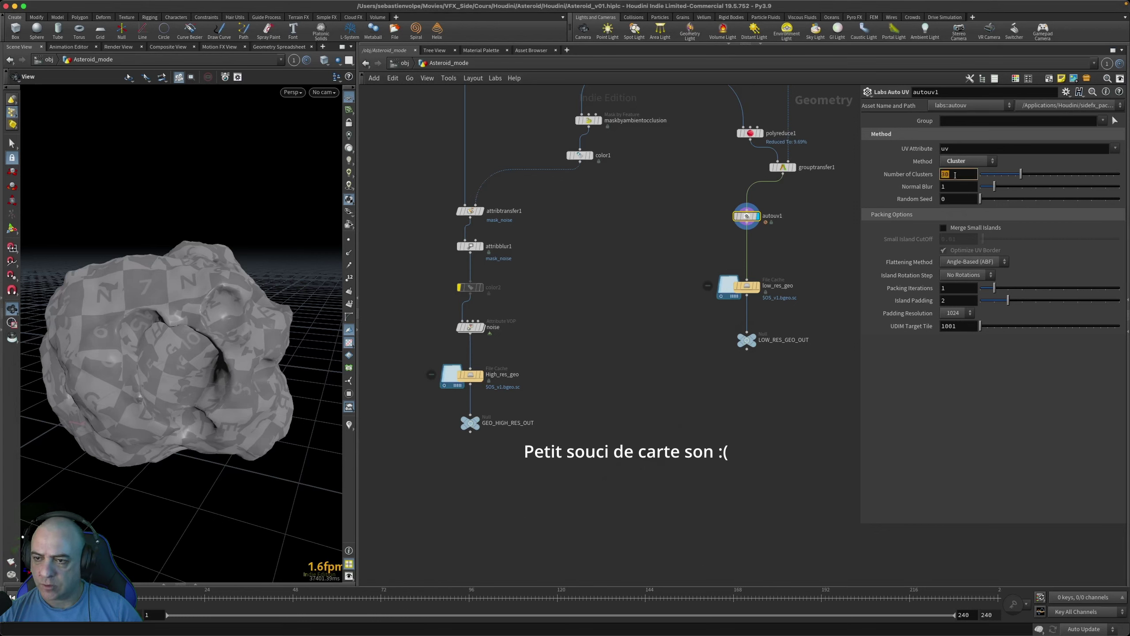
type("12")
key("Return")
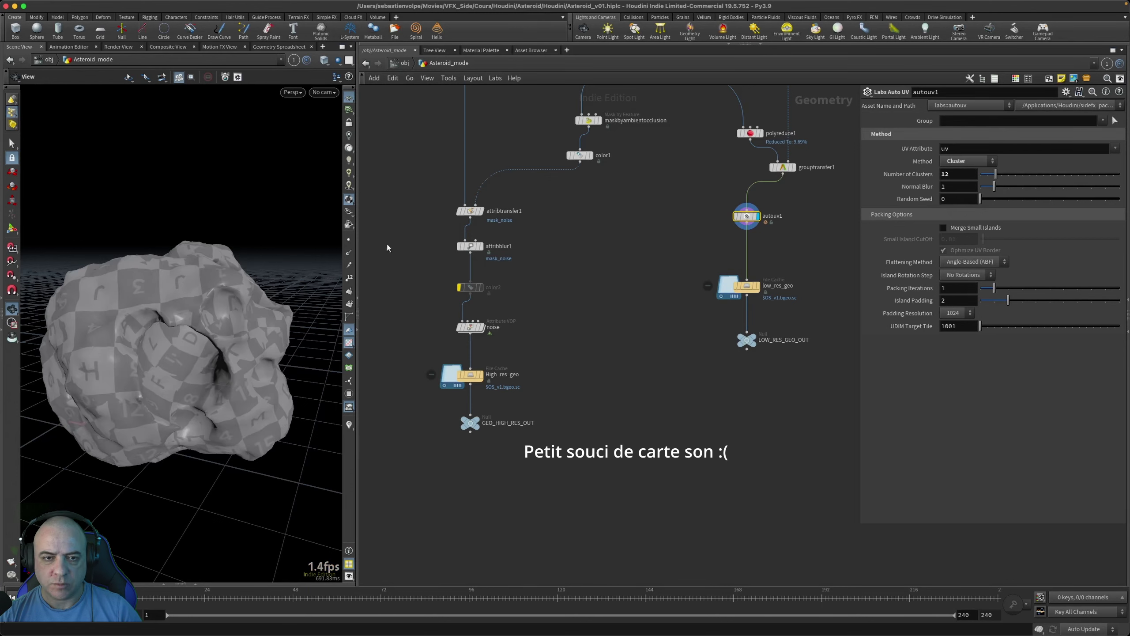
key("space+5")
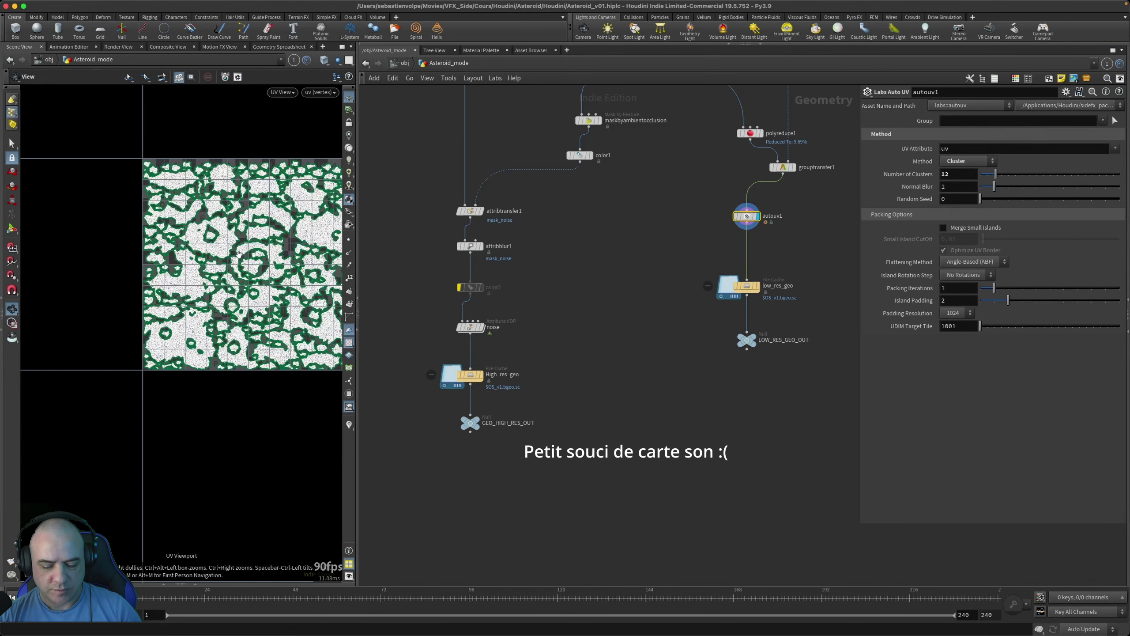
key("h")
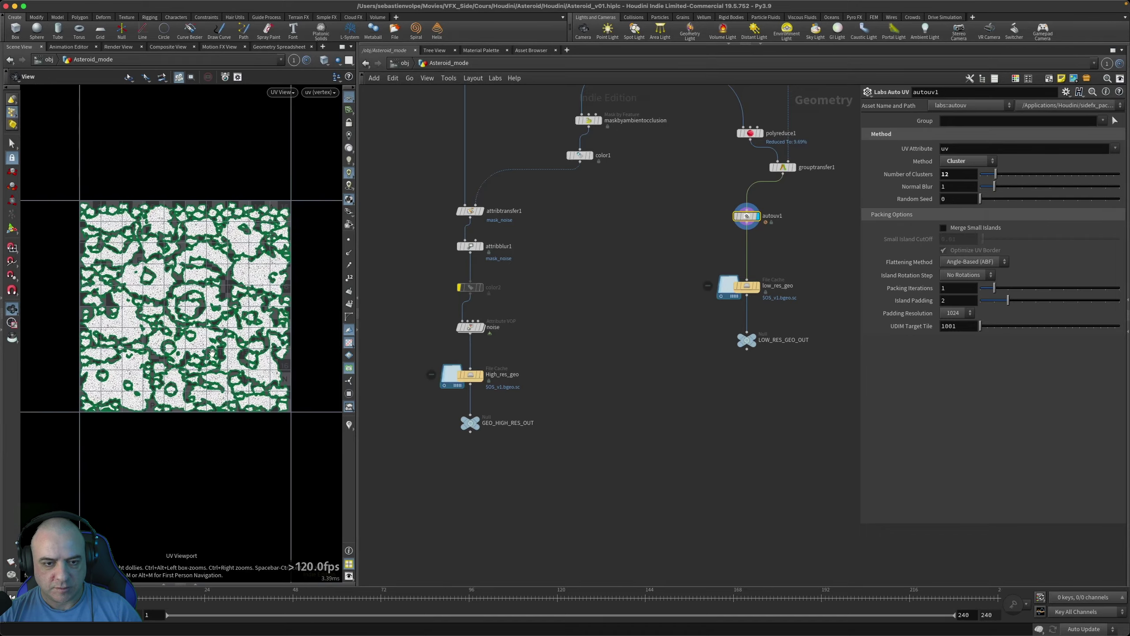
scroll(254, 325, "up", 10)
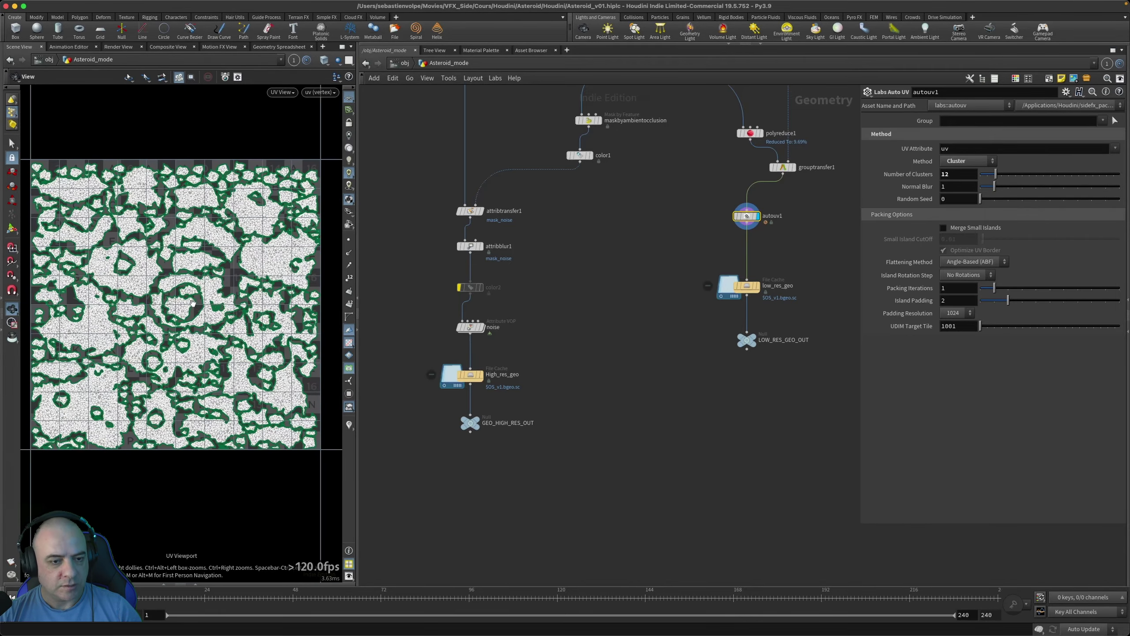
scroll(270, 324, "up", 3)
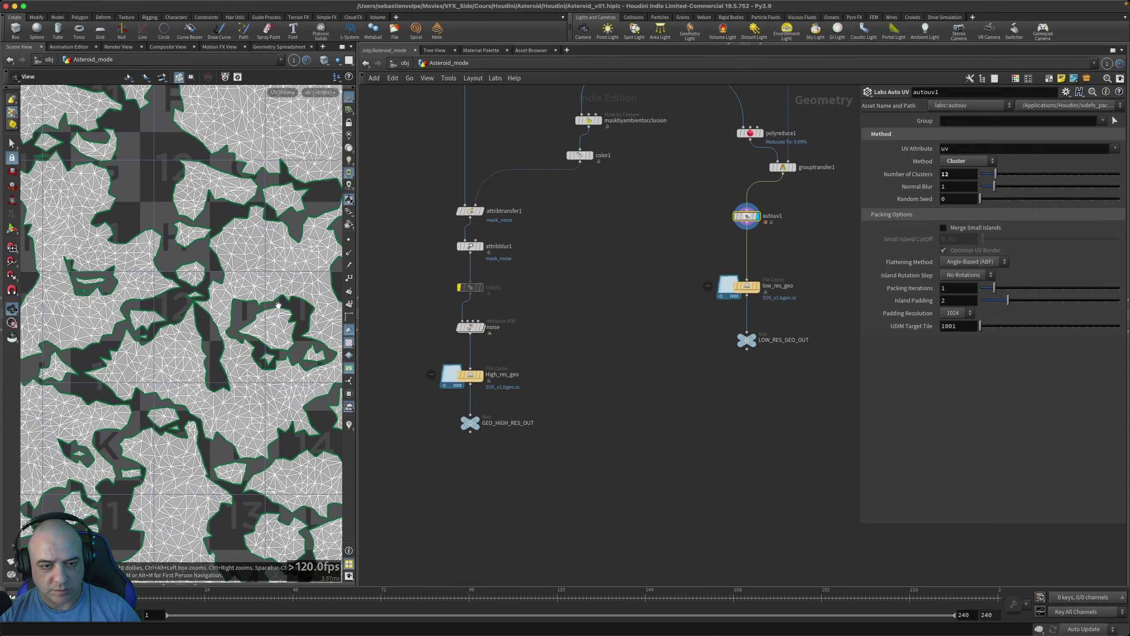
key("h")
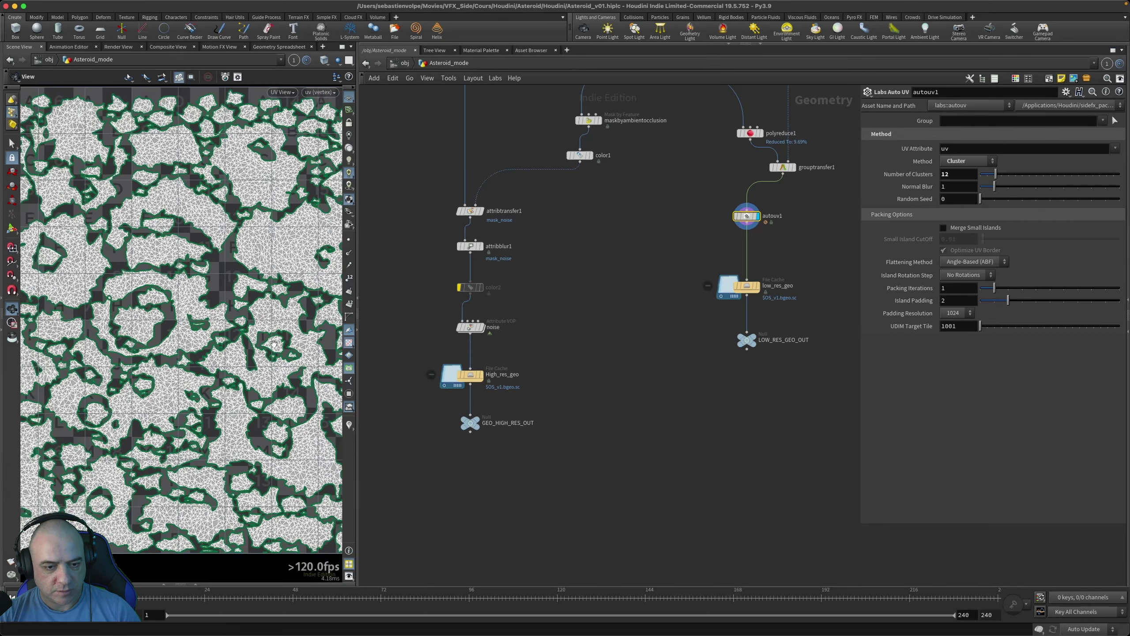
Step: Try unwrapping the low-res asteroid with 3 clusters on autouv1, and return the number of clusters to 12
left_click(965, 173)
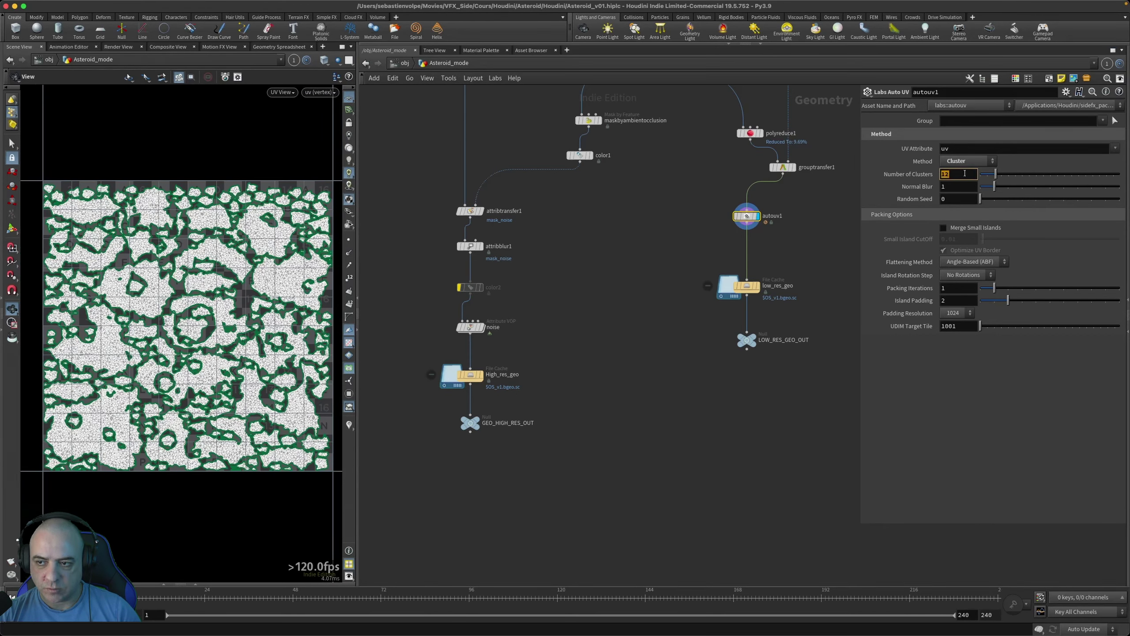
type("3")
key("Return")
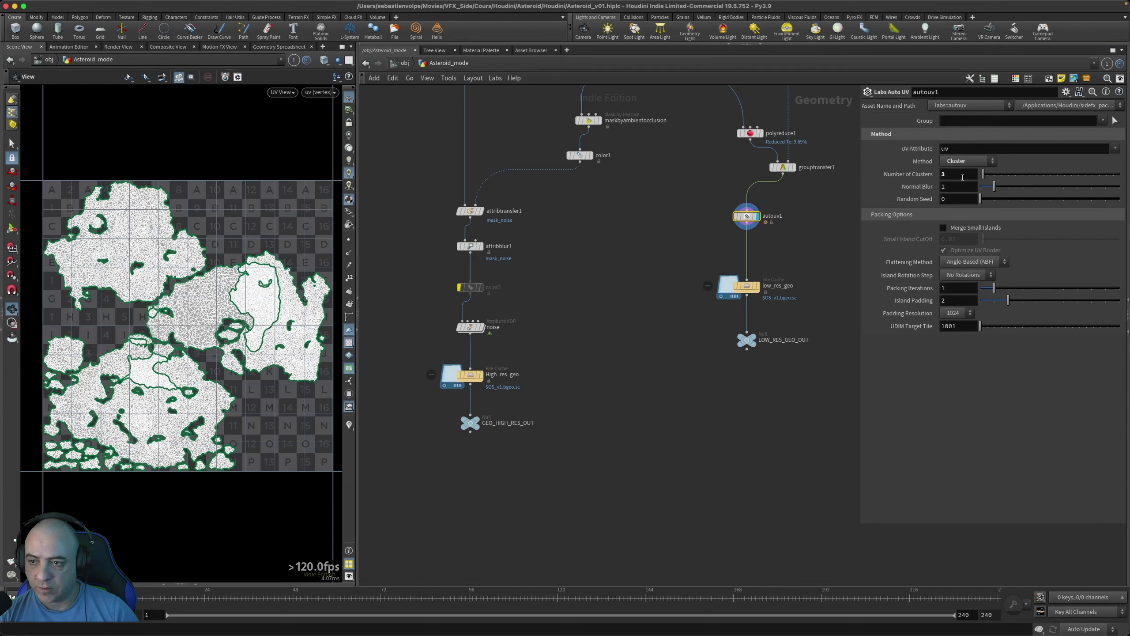
left_click(960, 174)
type("12")
key("Return")
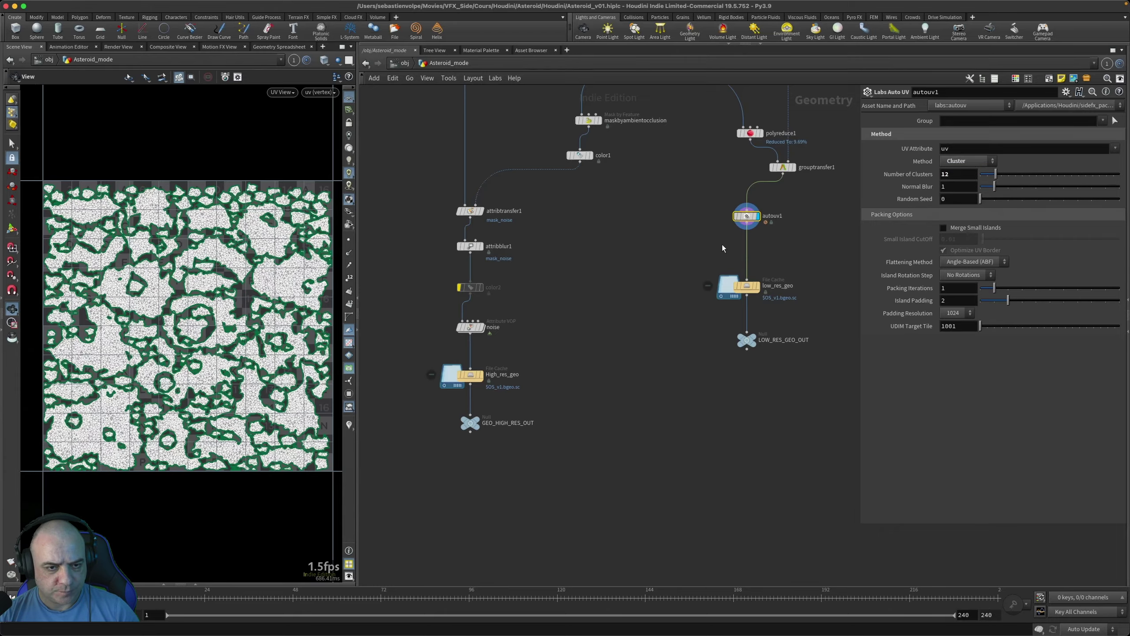
Step: Examine the shape, holes and packing of the UV islands across the whole 12-cluster layout
scroll(319, 262, "down", 2)
scroll(319, 267, "up", 10)
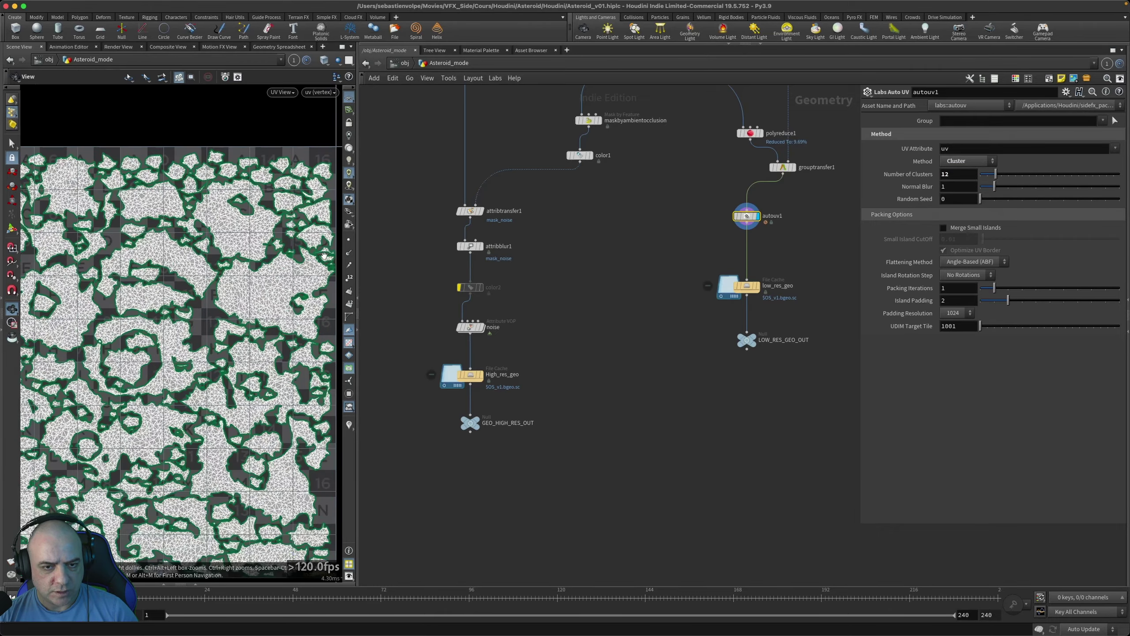
scroll(318, 274, "down", 6)
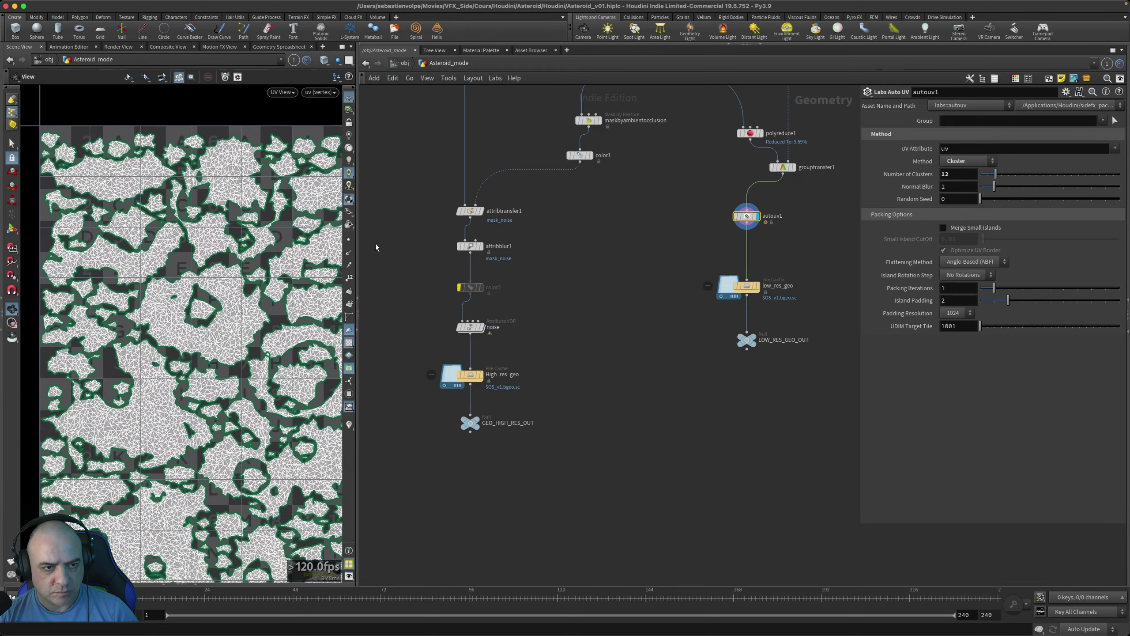
middle_click_drag(247, 382, 225, 298)
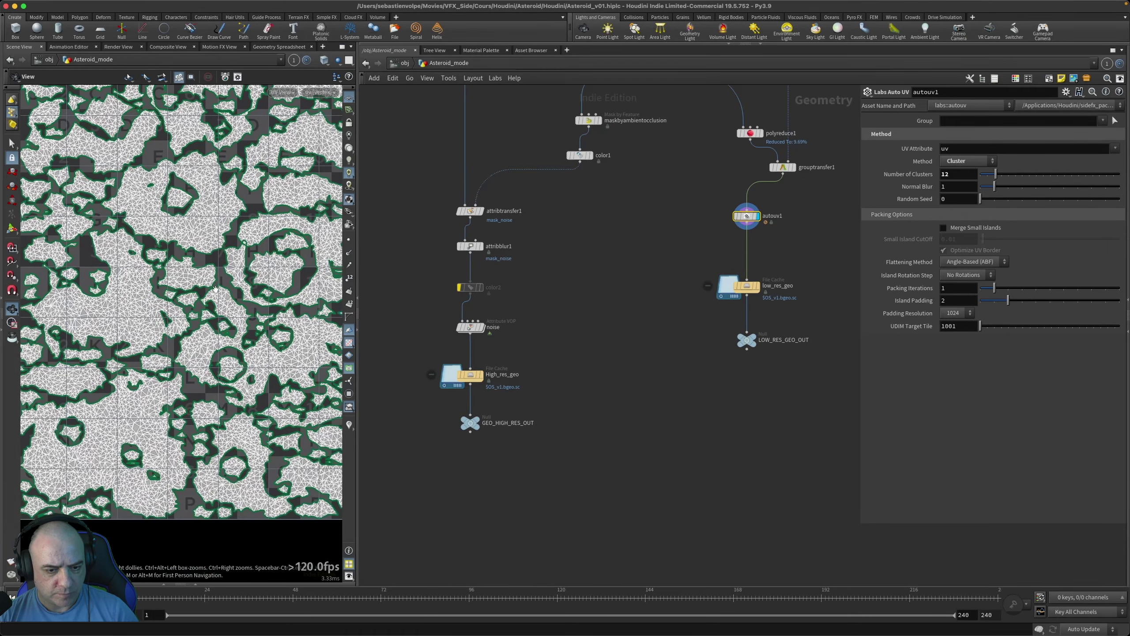
scroll(224, 298, "up", 2)
scroll(224, 298, "down", 4)
scroll(225, 299, "down", 1)
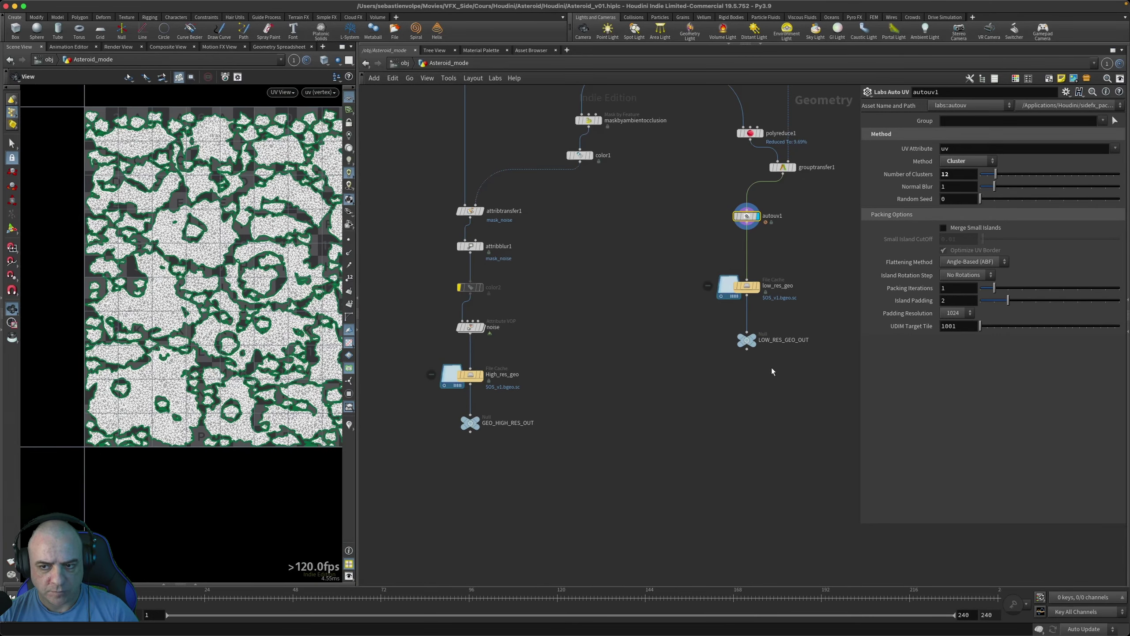
Step: Display the low_res_geo file cache and save its geometry to disk, returning the viewport to the perspective view
left_click(758, 287)
left_click(747, 287)
middle_click_drag(242, 345, 204, 367)
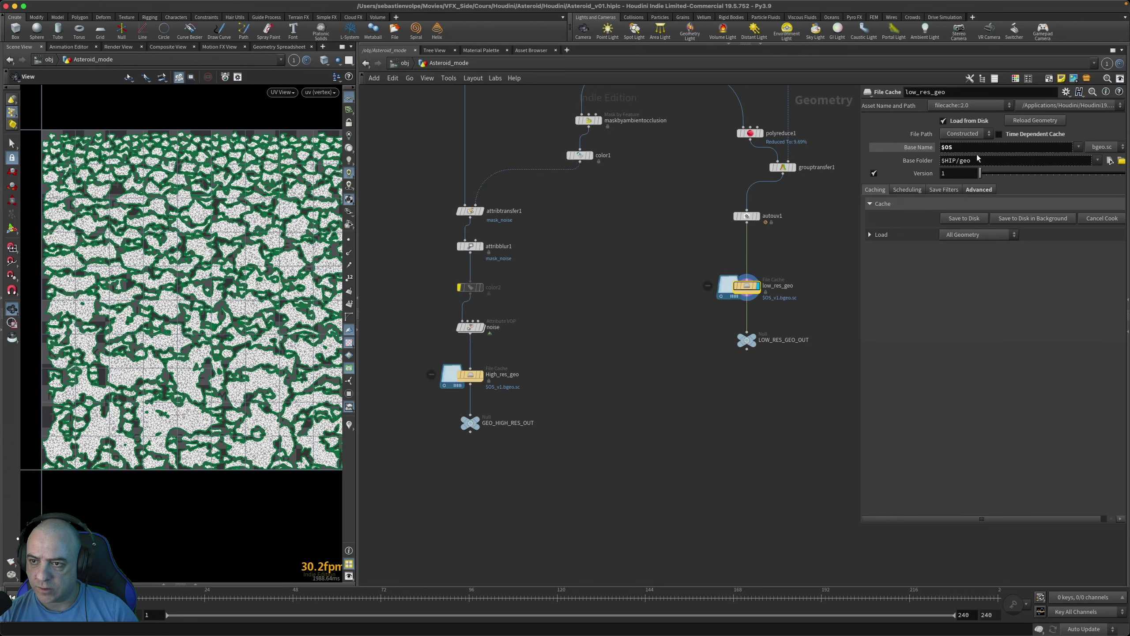
left_click(959, 218)
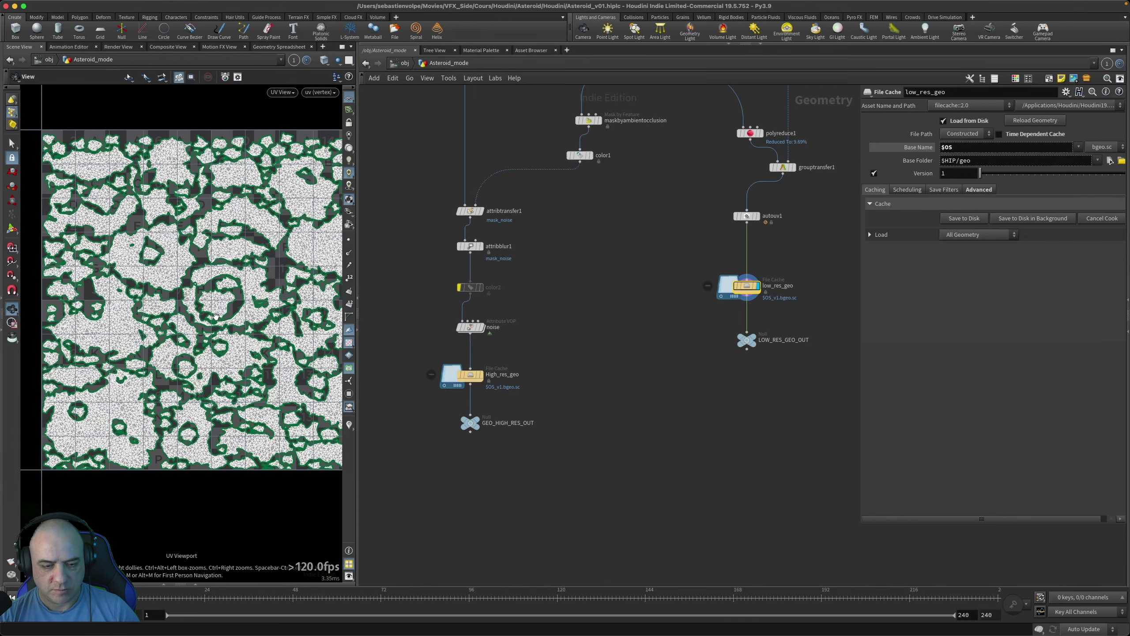
key("space+1")
left_click_drag(216, 316, 227, 316)
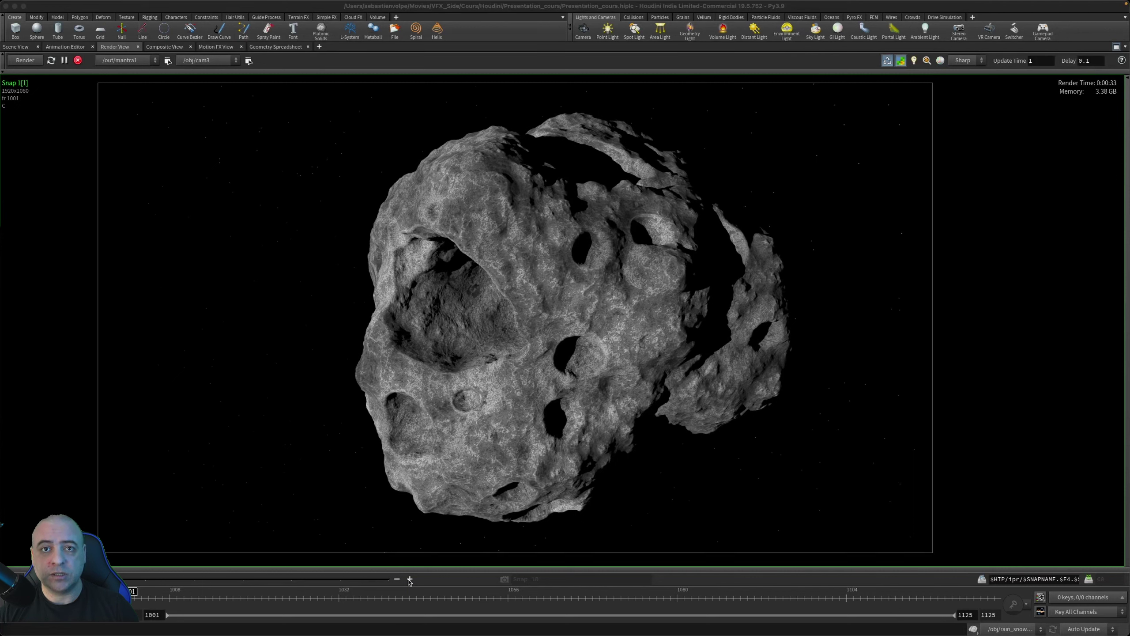
Step: Step through the stored asteroid render snapshots from Snap 1 to Snap 7 to compare them
left_click(409, 579)
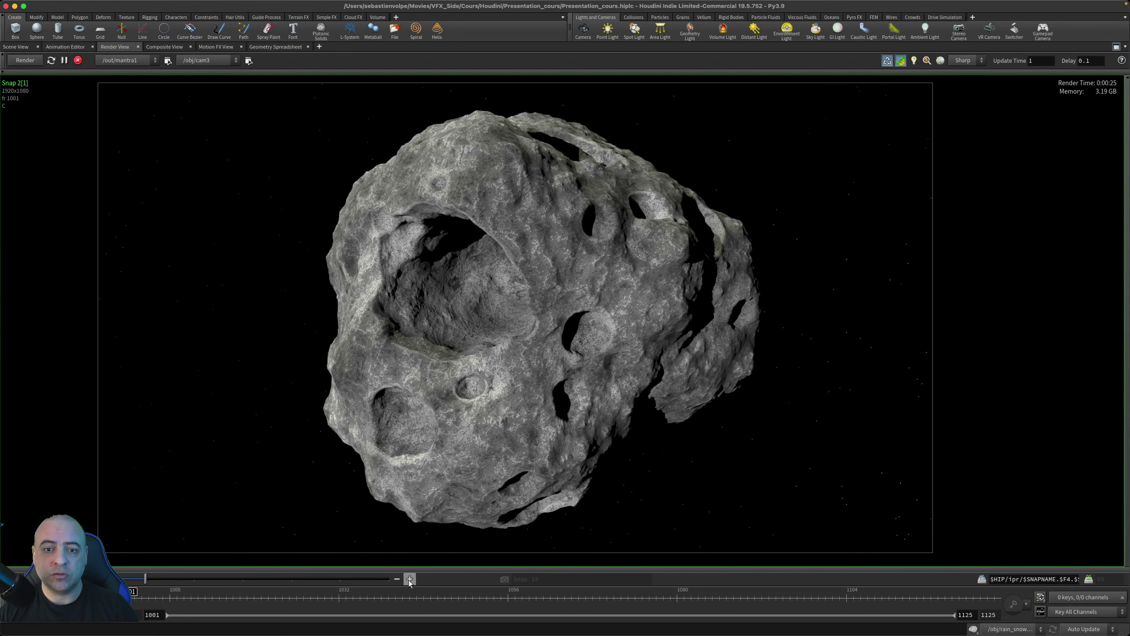
left_click(410, 579)
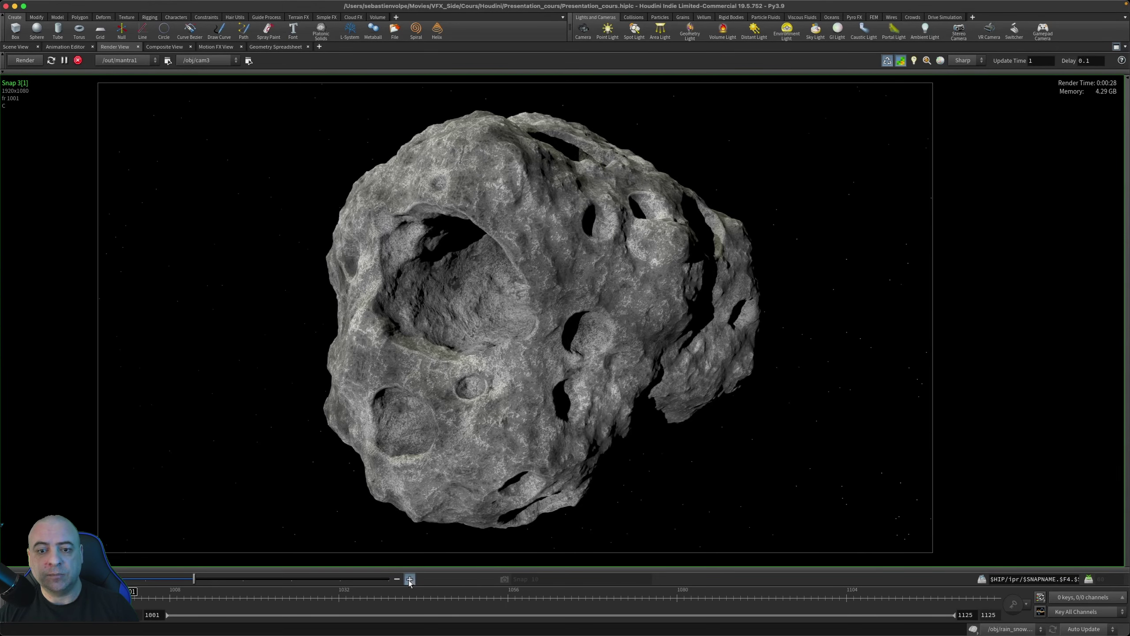
left_click(409, 579)
left_click(410, 579)
left_click(409, 579)
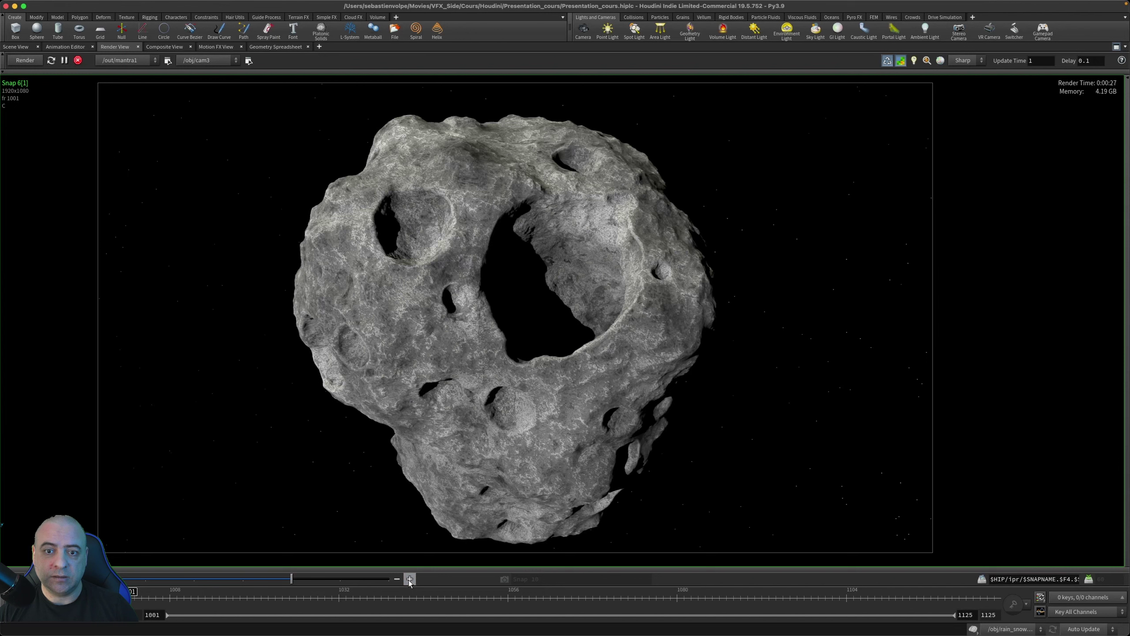
left_click(410, 579)
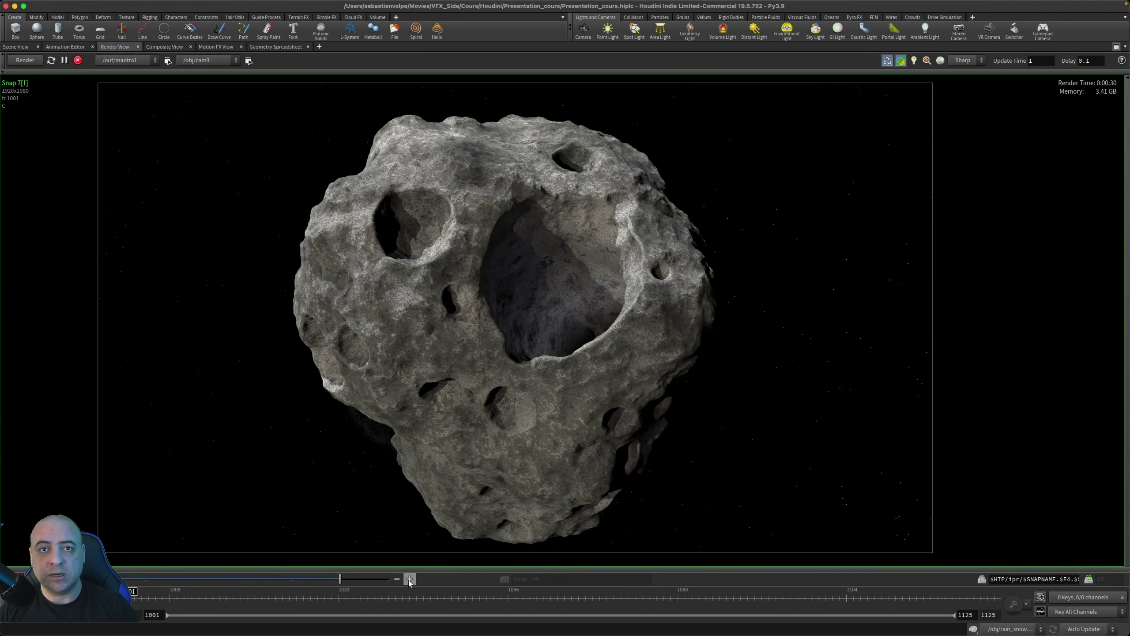